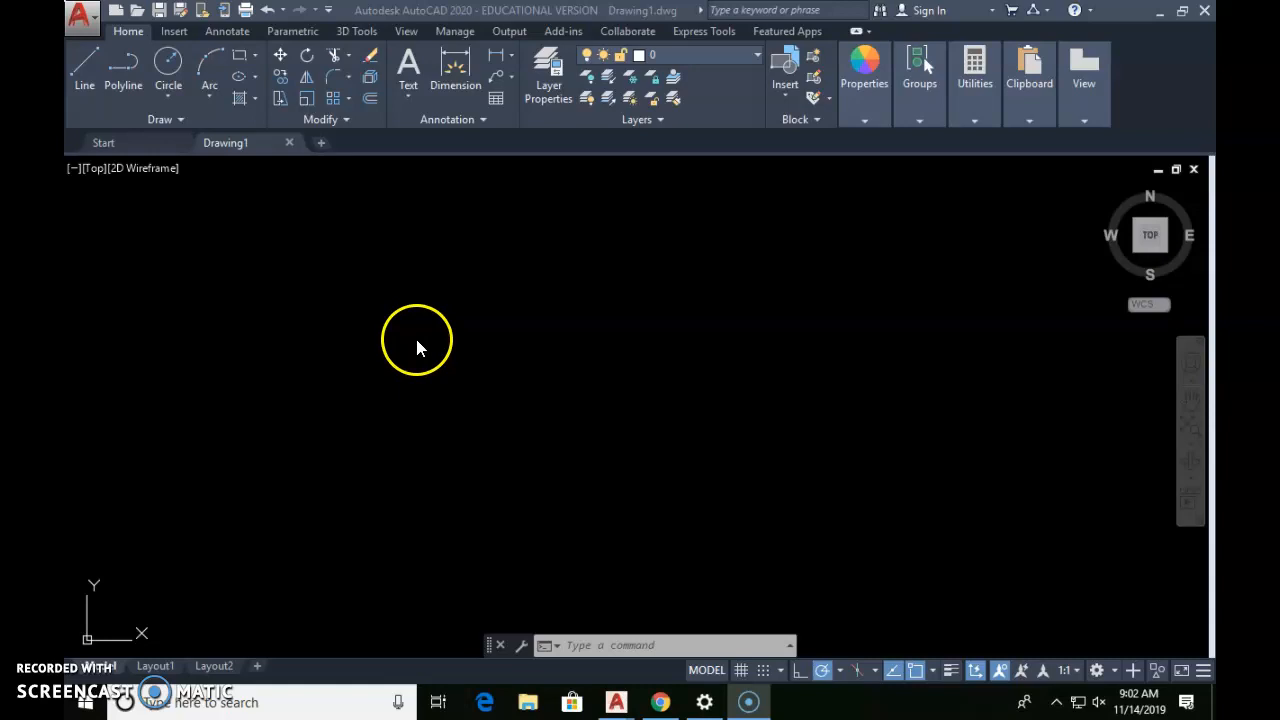
- Draw a helix with base radius 1, top radius 0.25 and height 3 in the empty drawing
left_click(186, 119)
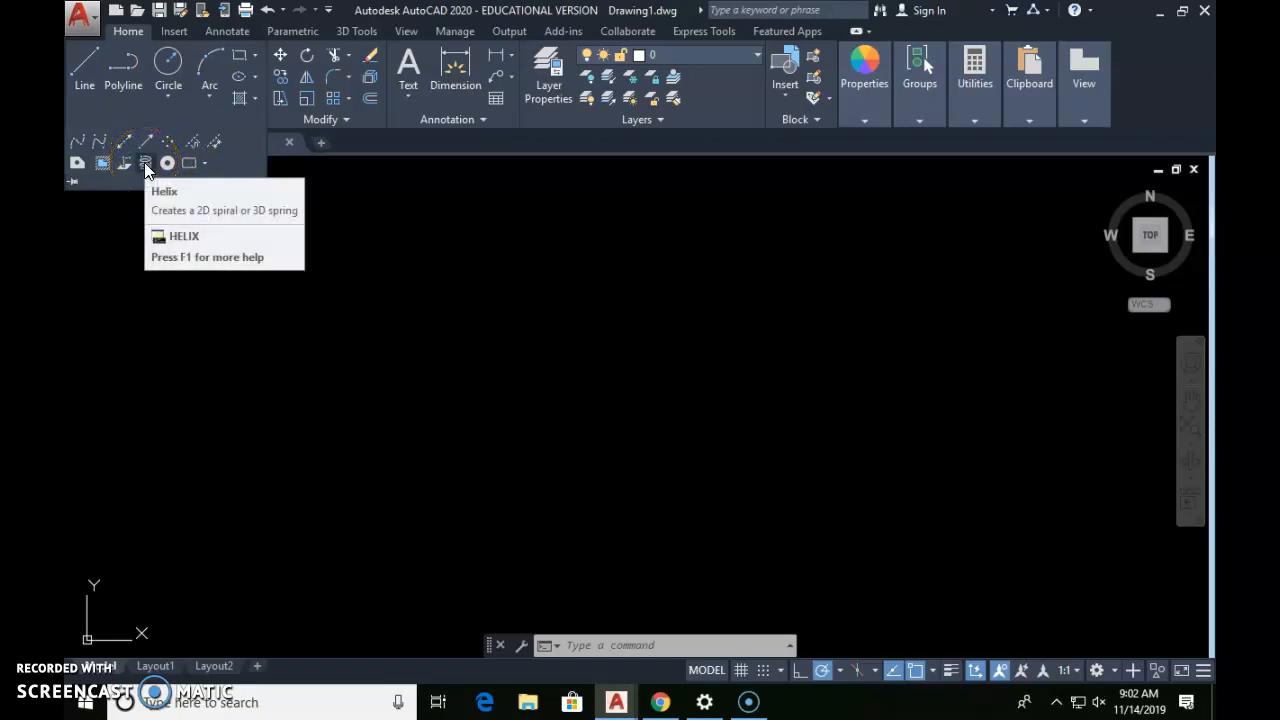
left_click(460, 396)
left_click(396, 344)
left_click(172, 121)
left_click(172, 122)
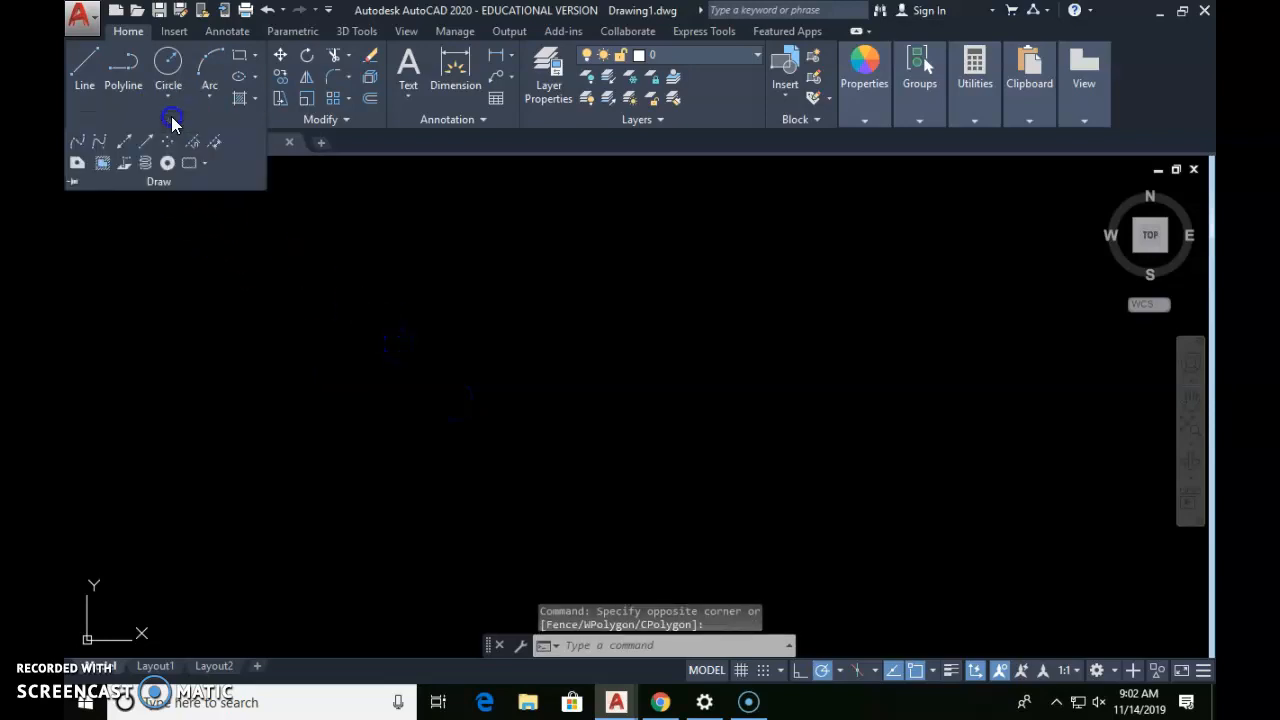
left_click(145, 166)
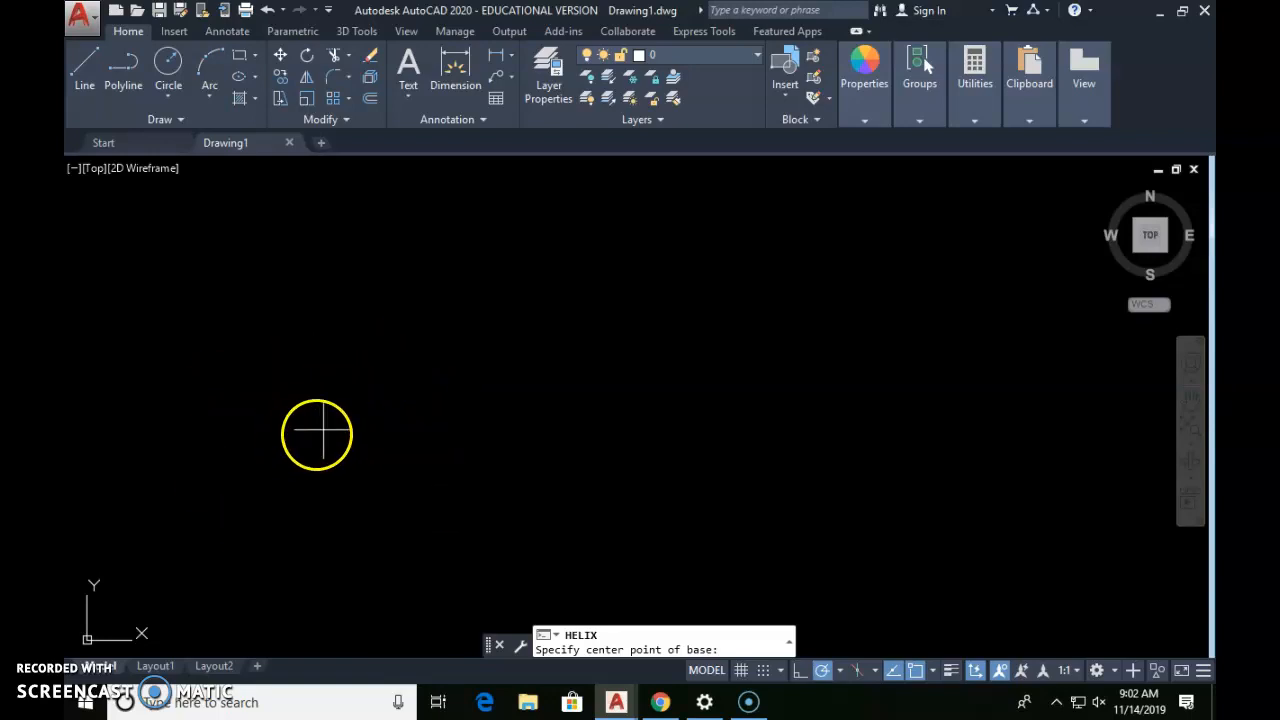
left_click(279, 401)
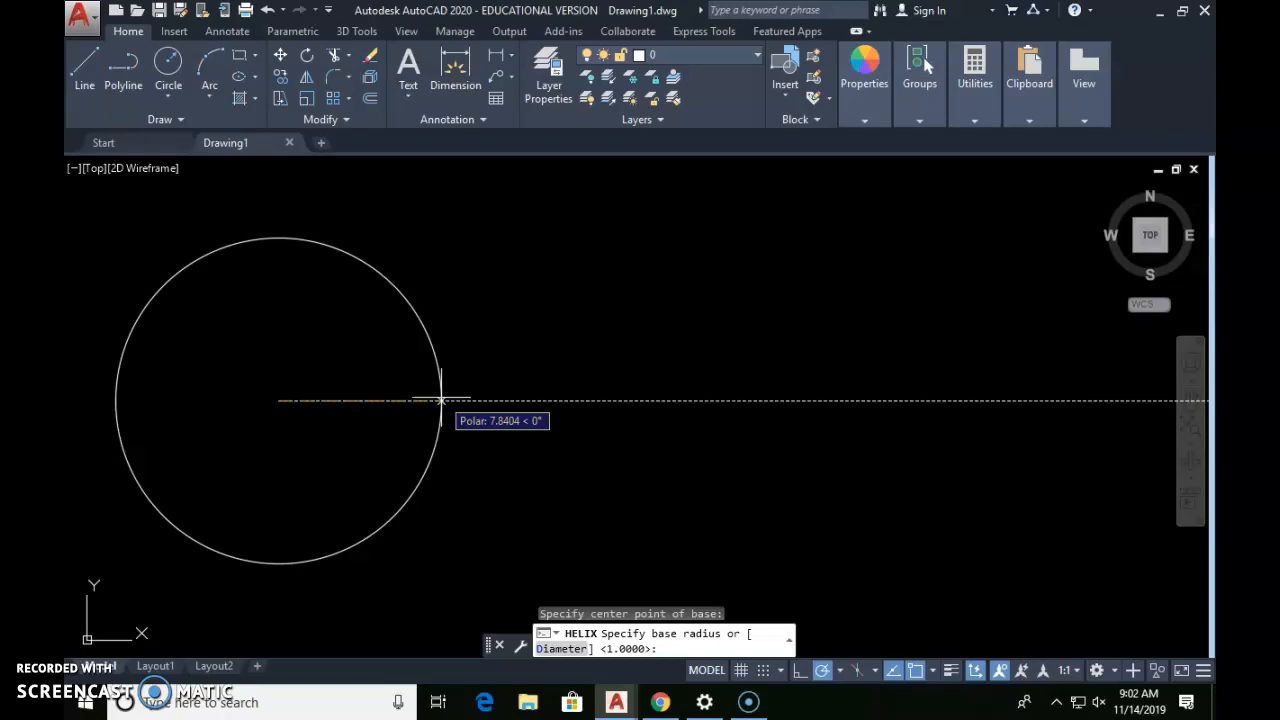
key("Return")
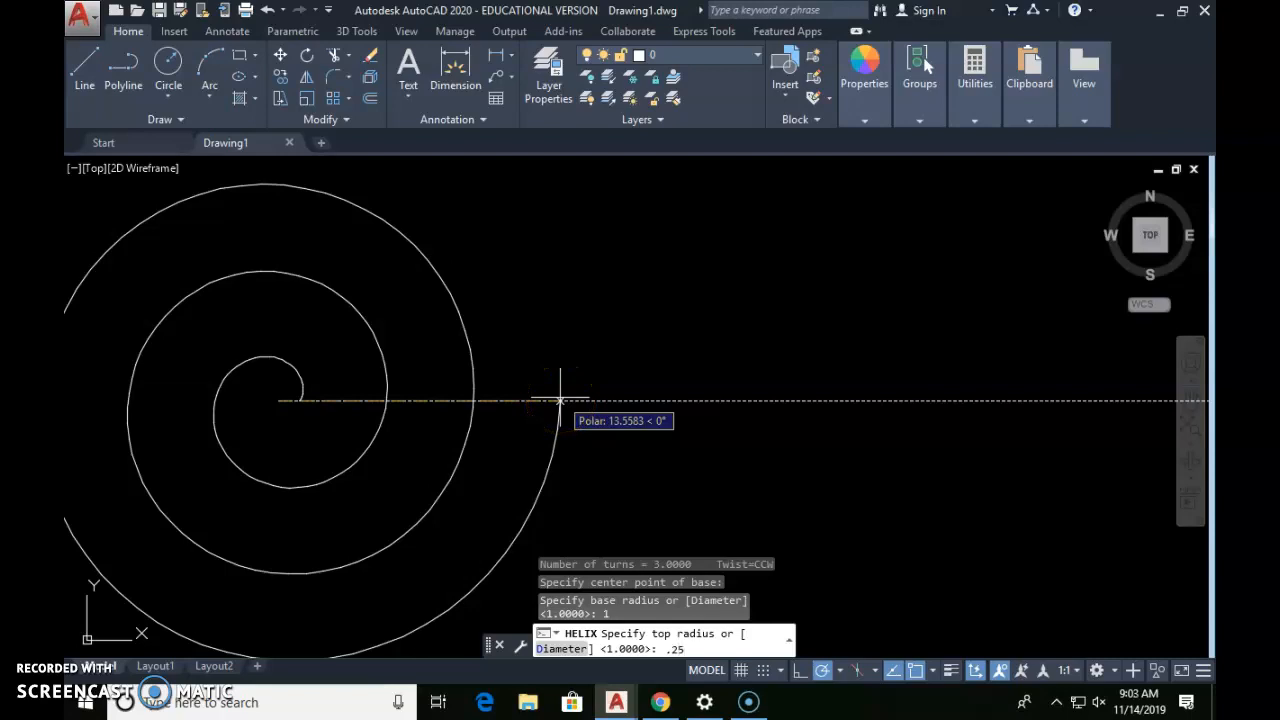
key("Return")
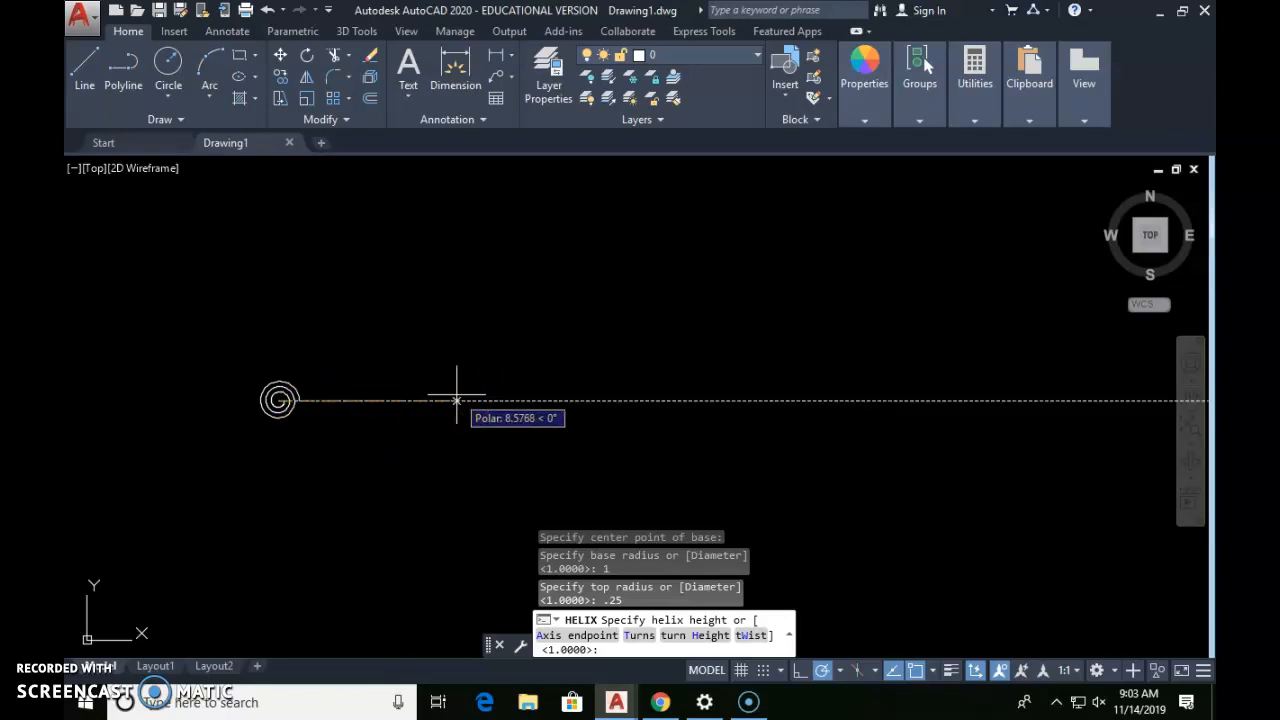
key("Return")
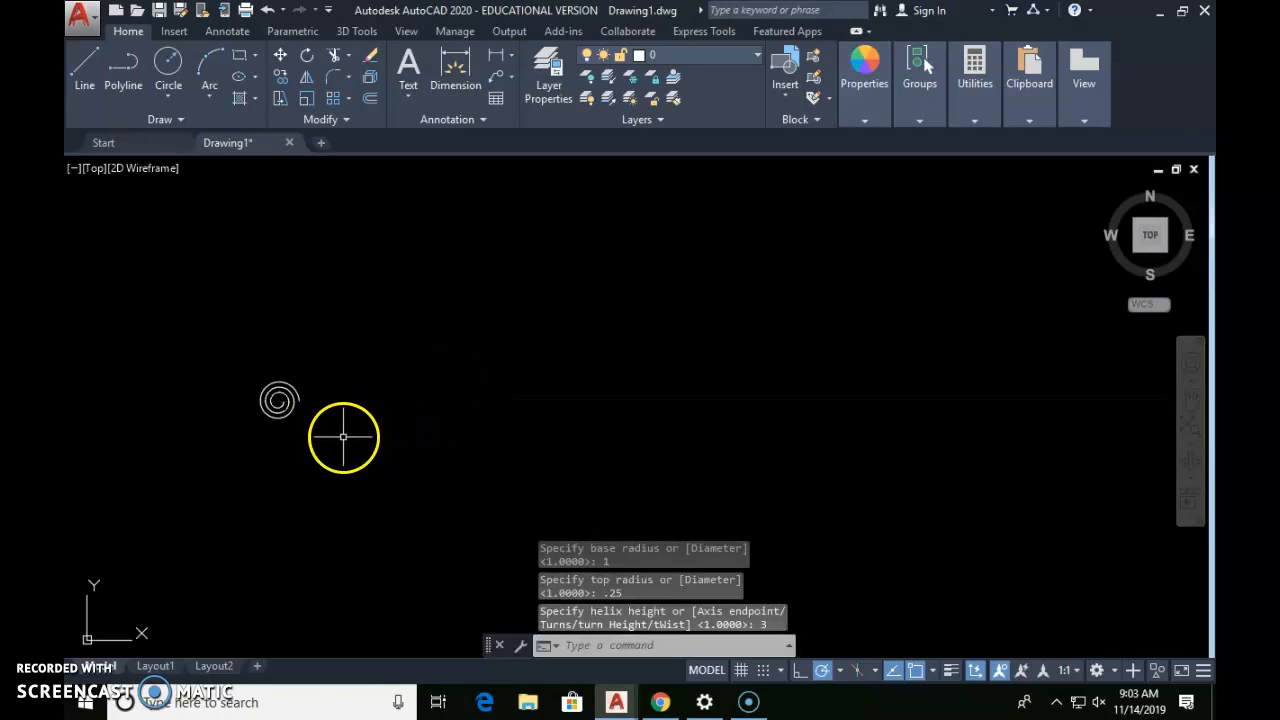
- Draw a second helix beside the first with base radius 0.25, top radius 1 and height 3
middle_click_drag(290, 444, 293, 312, "shift")
middle_click_drag(363, 423, 585, 407)
scroll(457, 400, "up", 3)
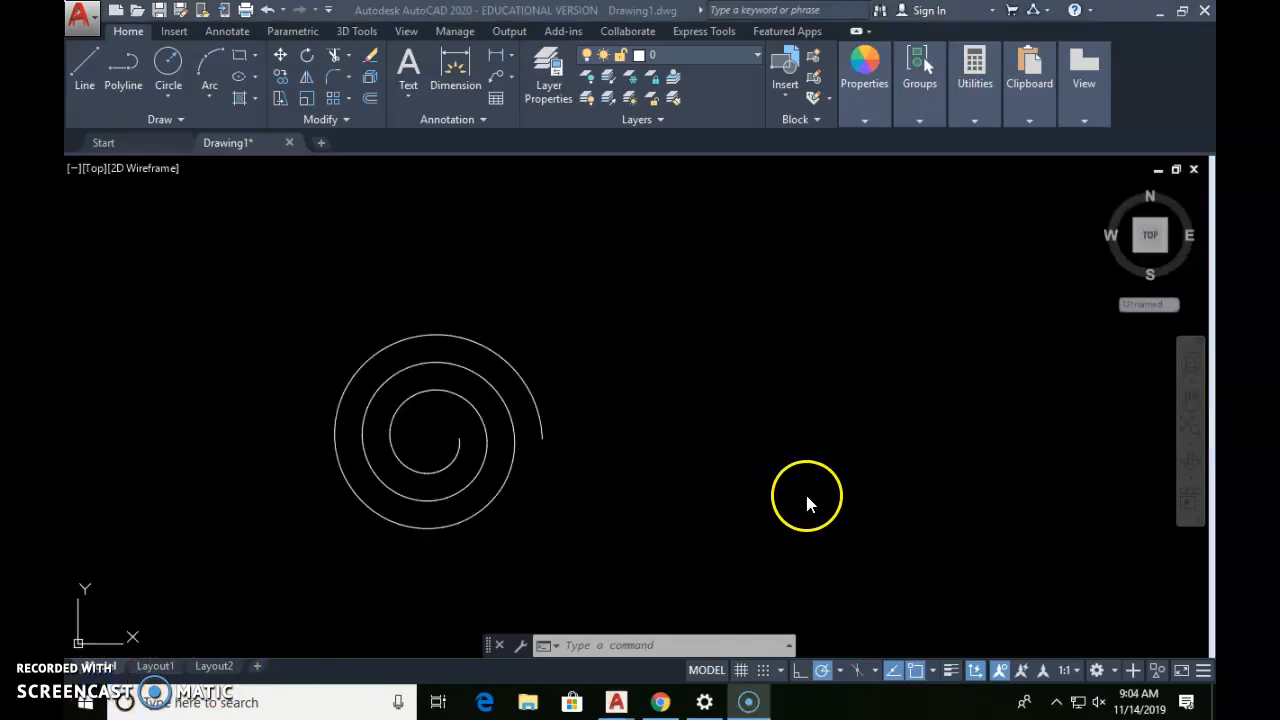
middle_click_drag(794, 486, 645, 477)
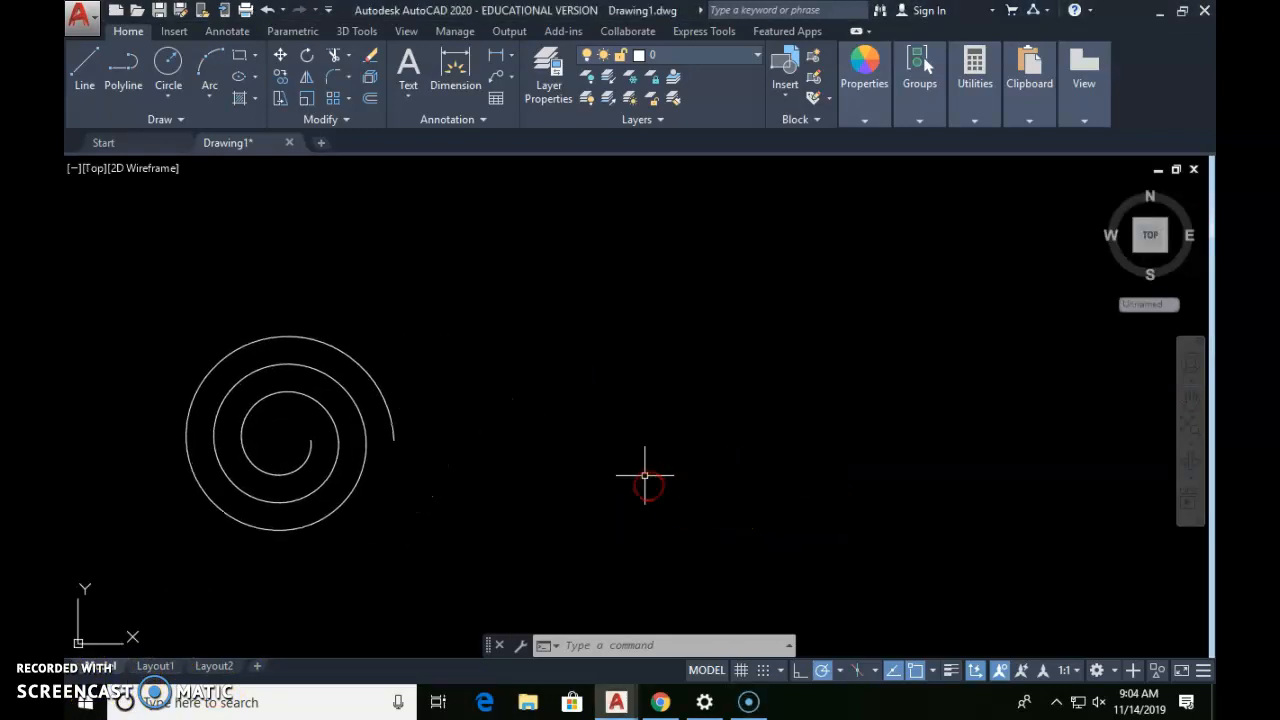
type("helix")
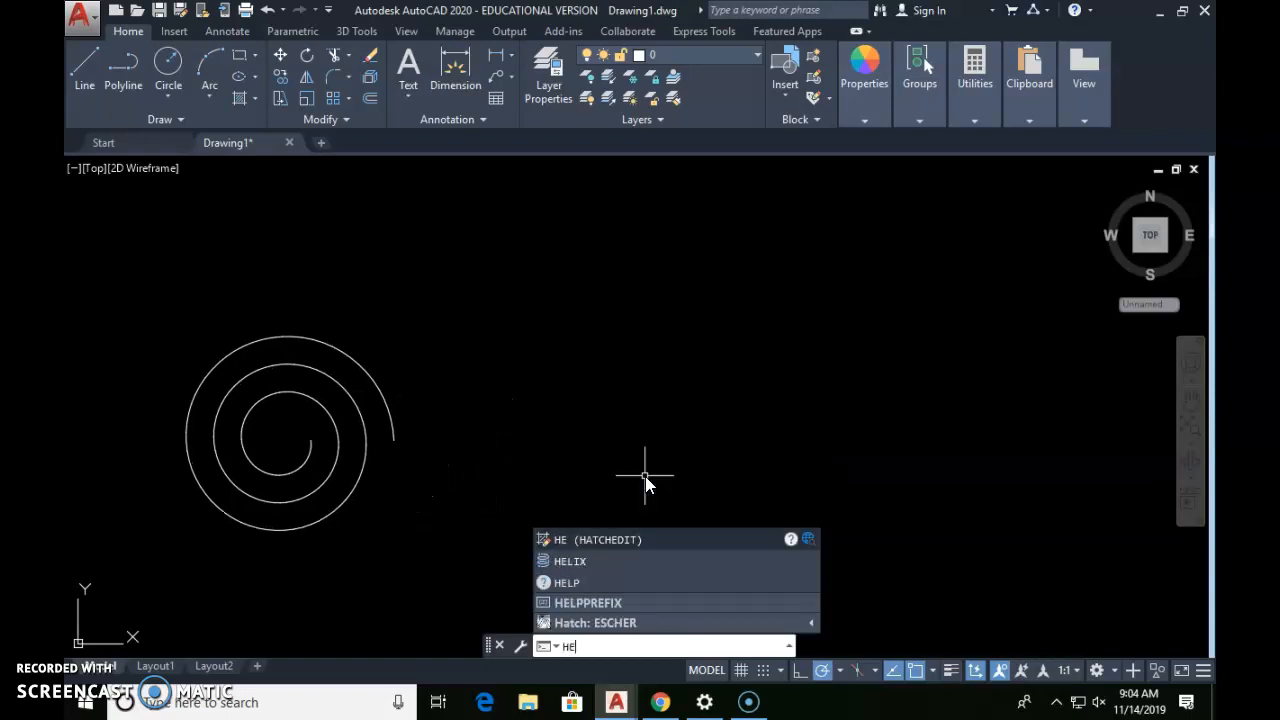
key("Return")
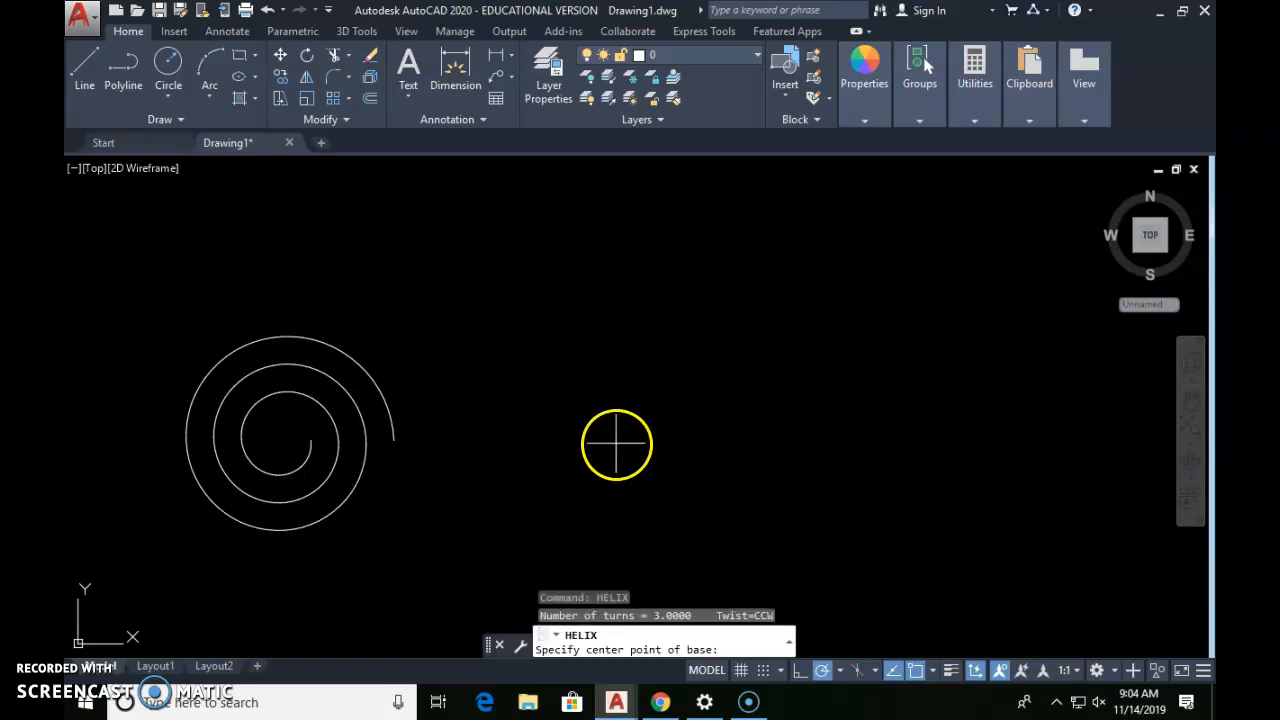
left_click(607, 441)
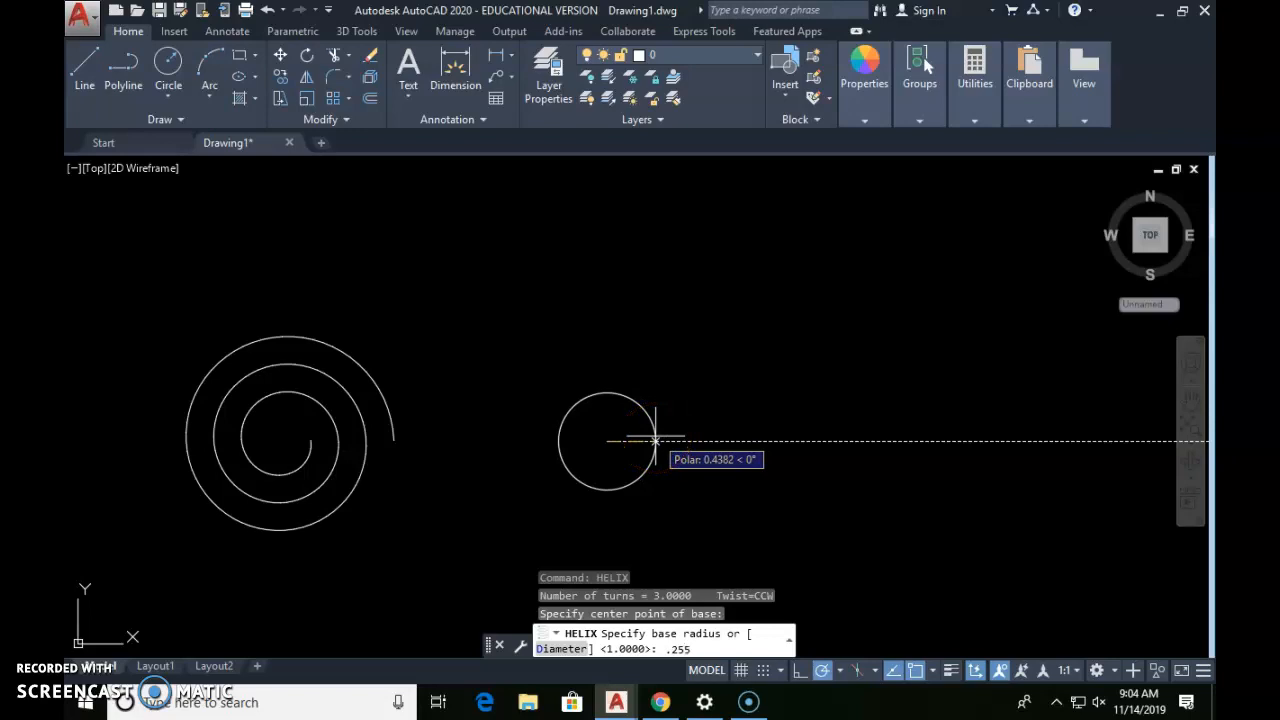
type(".25")
key("Return")
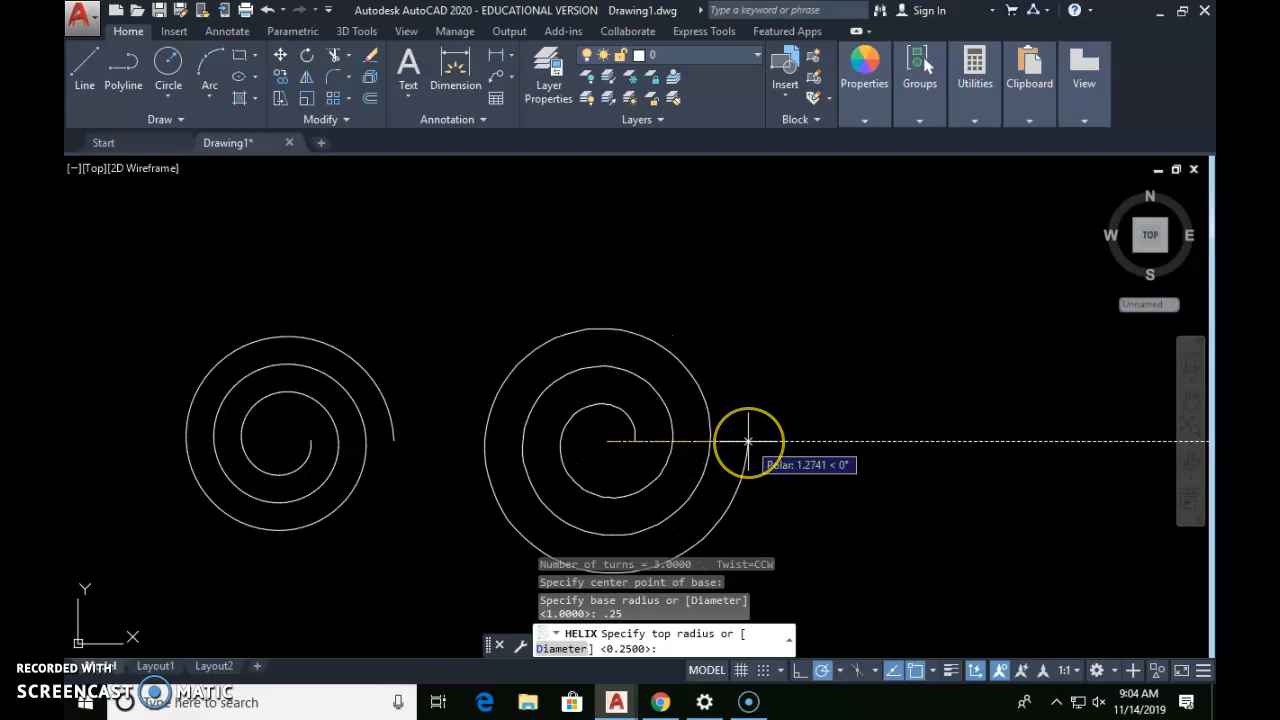
type("1")
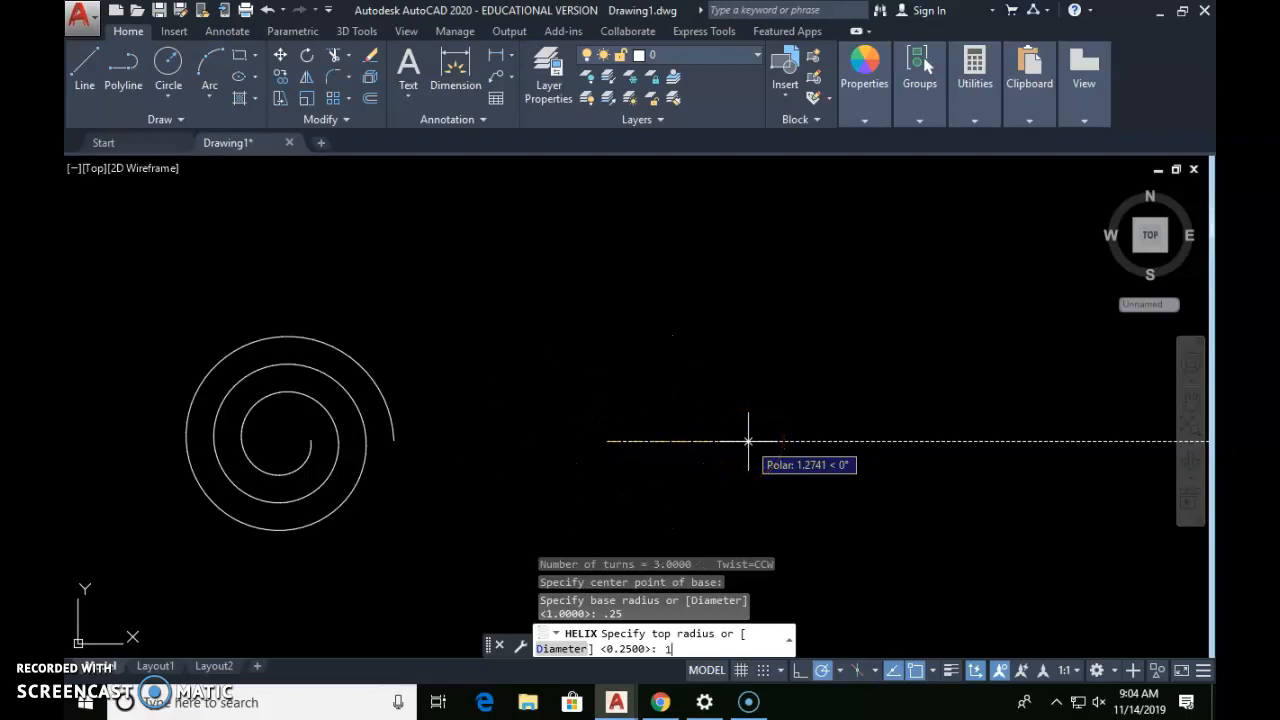
key("Return")
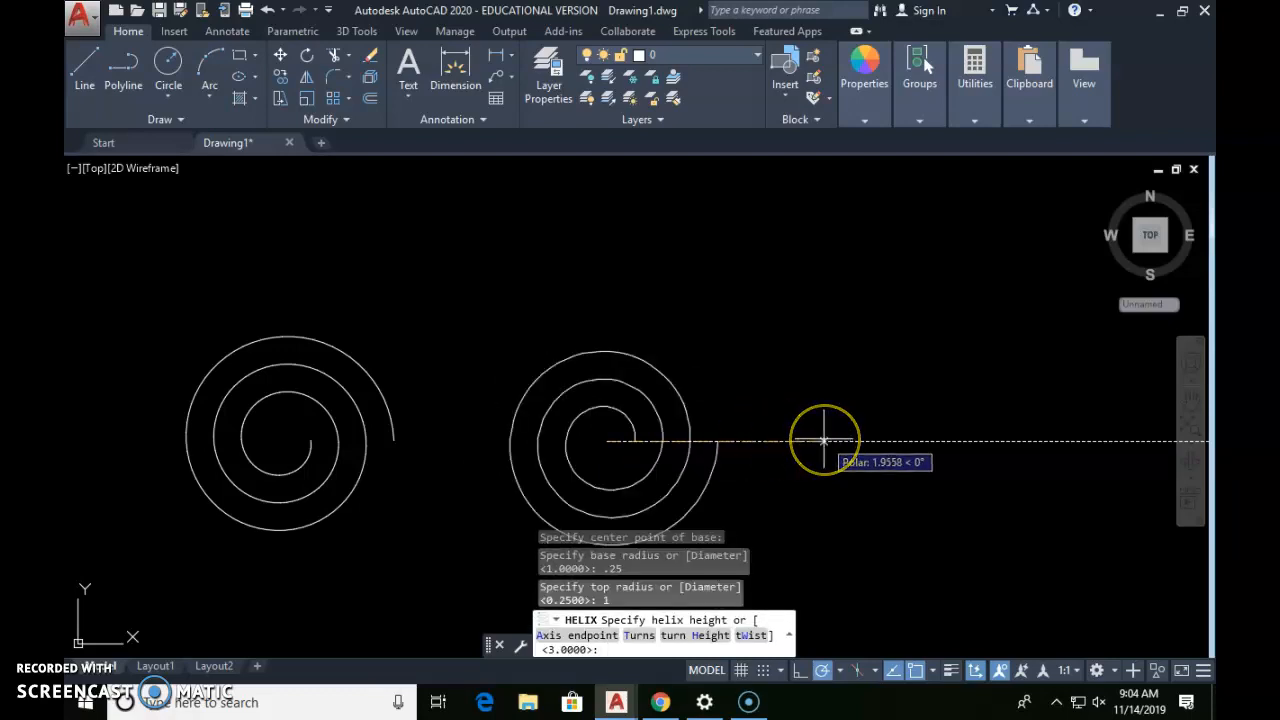
type("3")
key("Return")
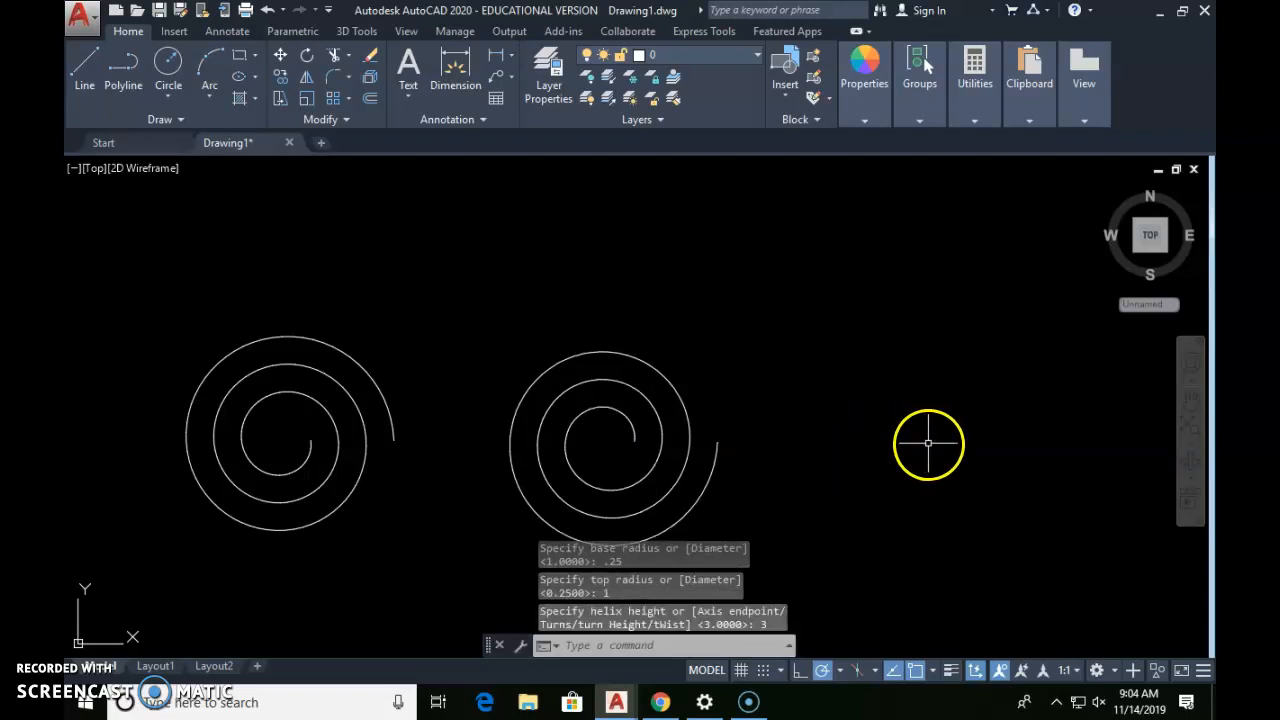
- Draw a third helix beside the second with base radius 1, top radius 1 and height 3
middle_click_drag(977, 451, 613, 449)
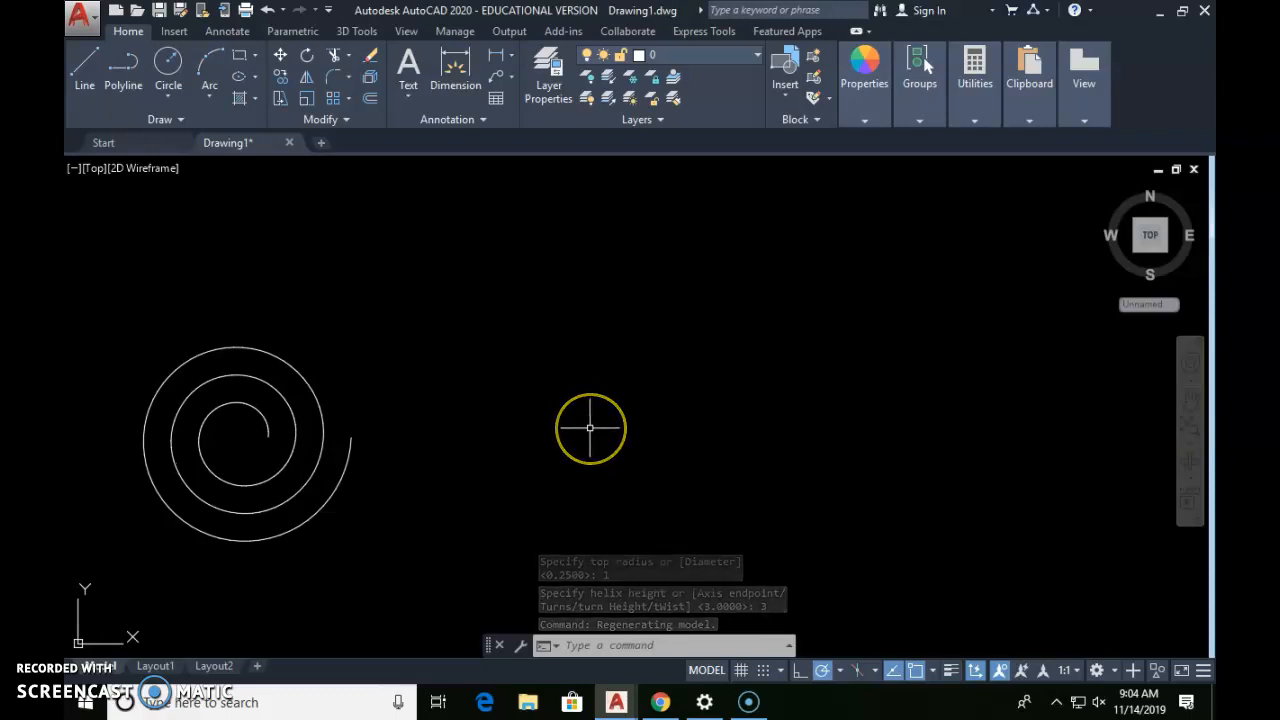
key("Return")
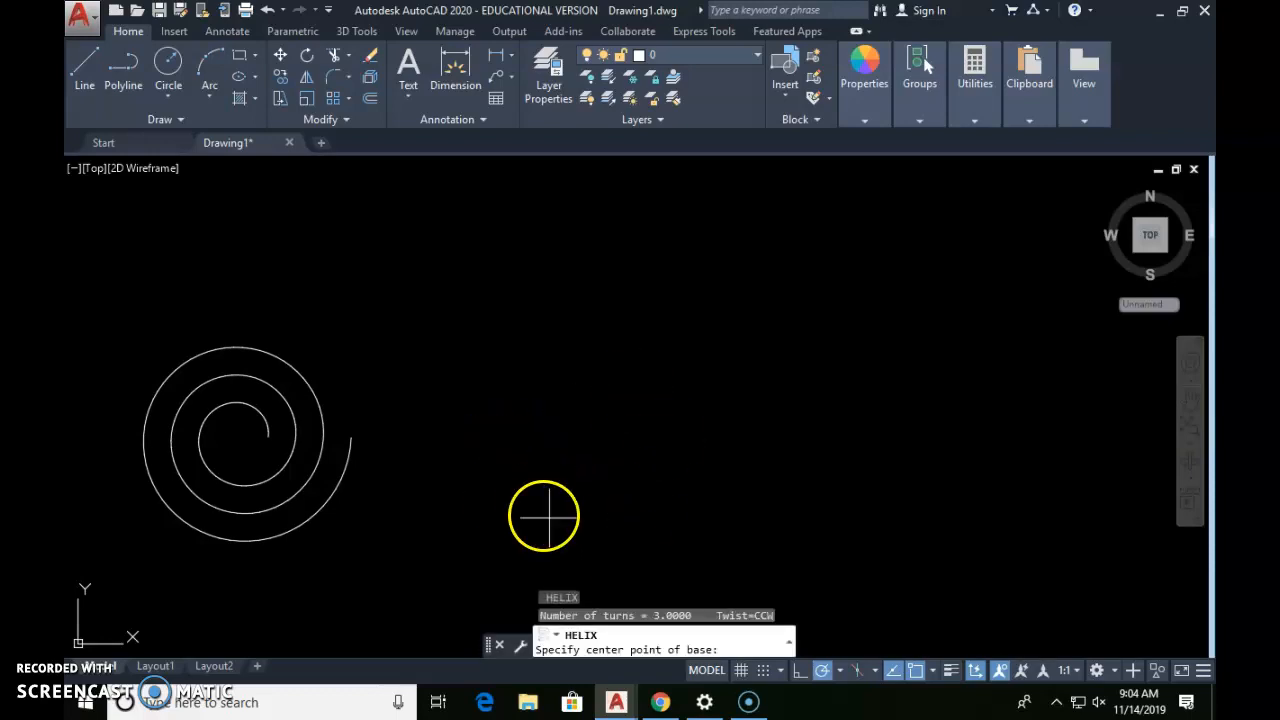
left_click(551, 441)
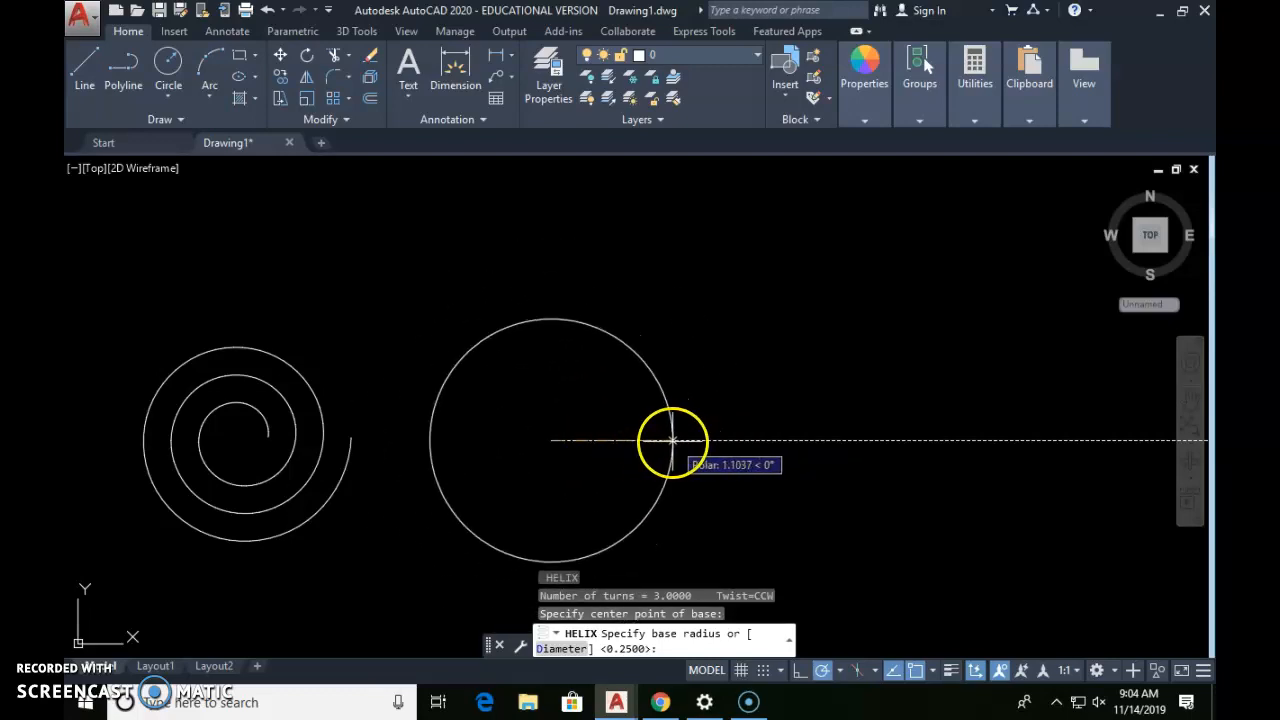
type("1")
key("Return")
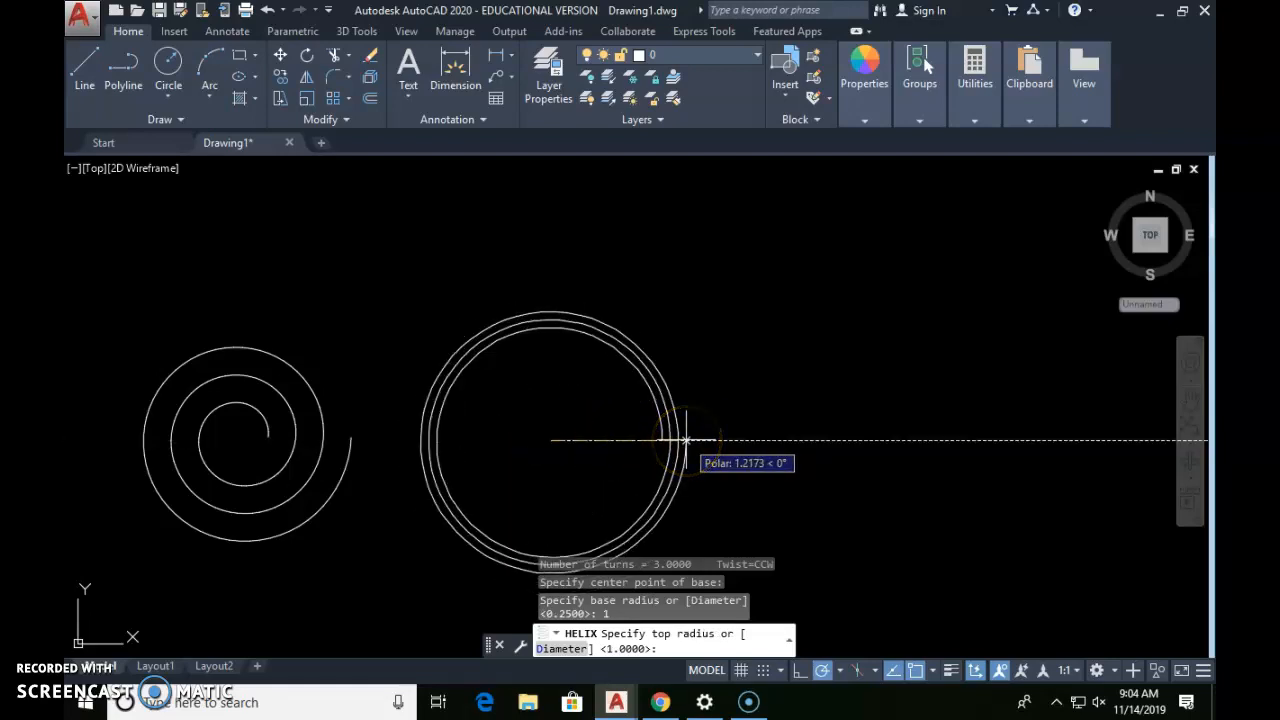
type("1")
key("Return")
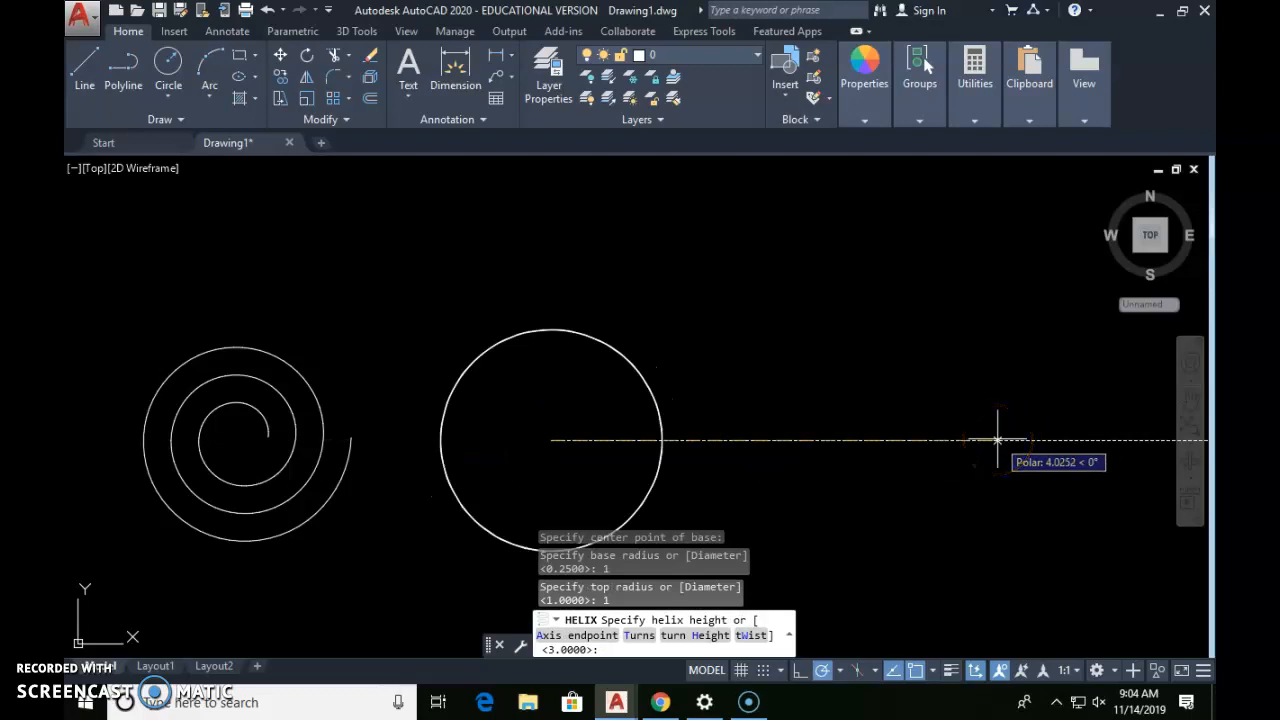
type("3")
key("Return")
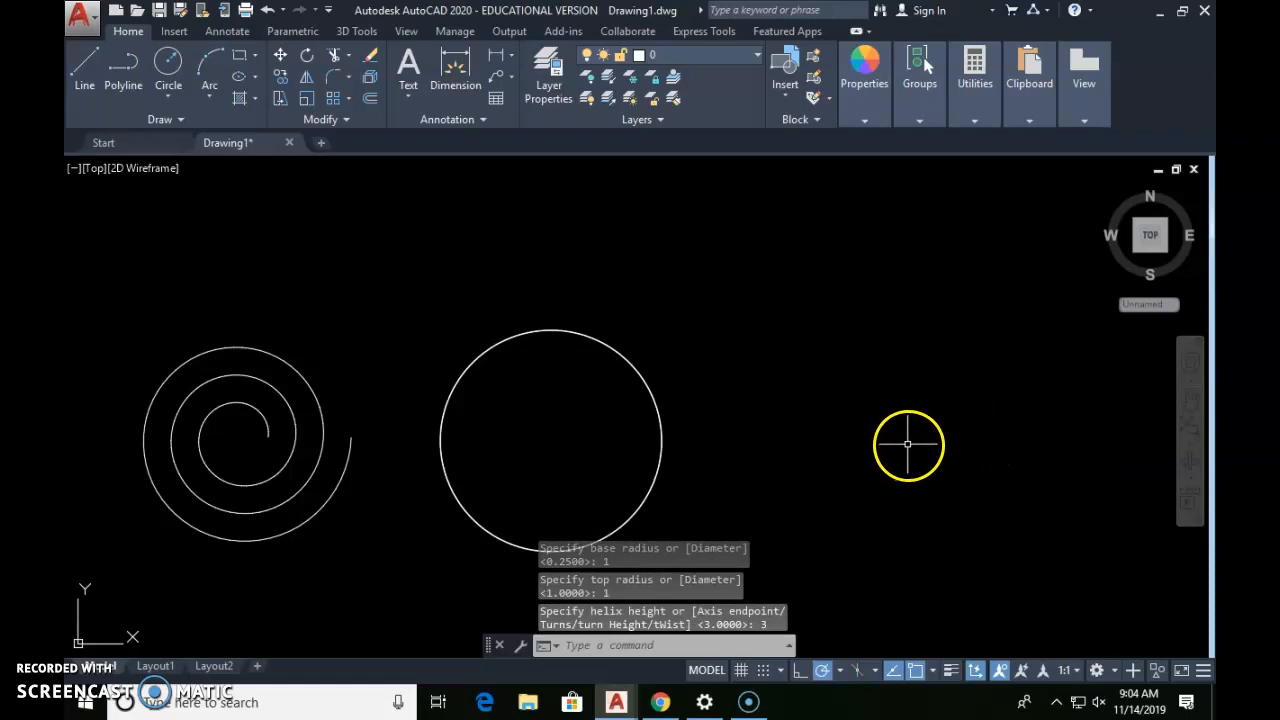
- Draw a fourth helix beside the third with base and top radius 1, 6 turns and height 3
middle_click_drag(951, 451, 595, 459)
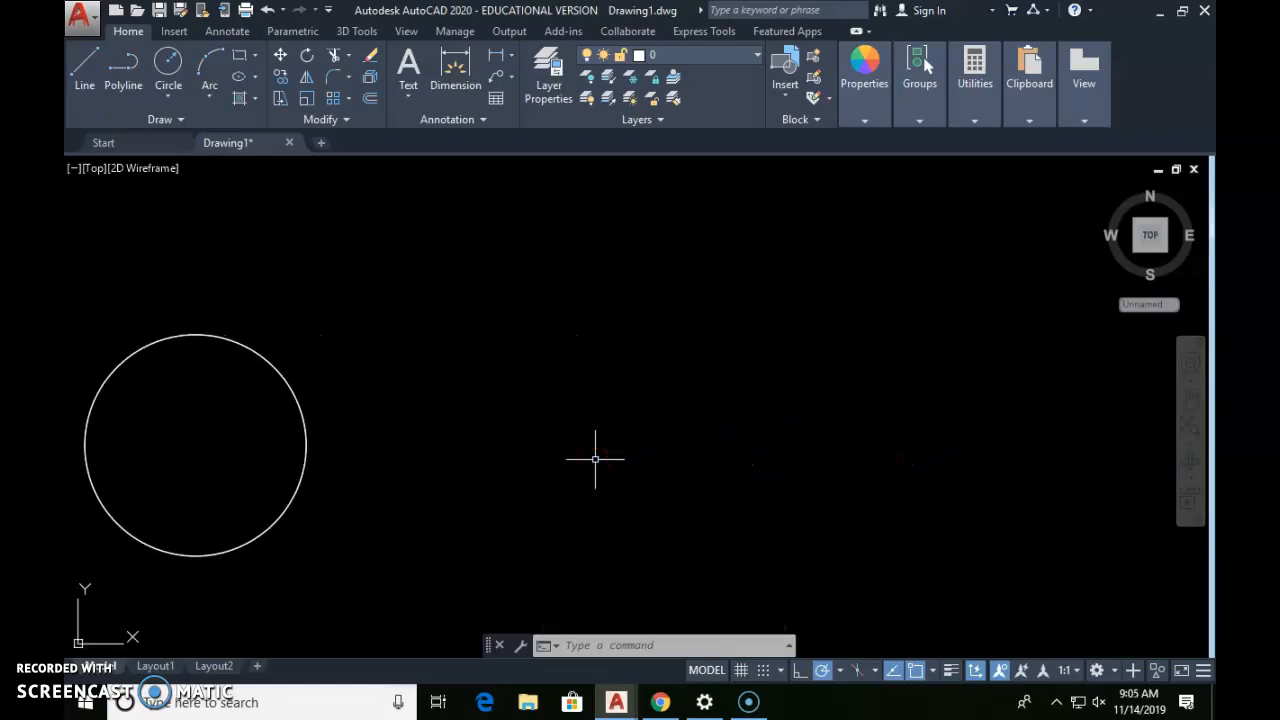
key("Return")
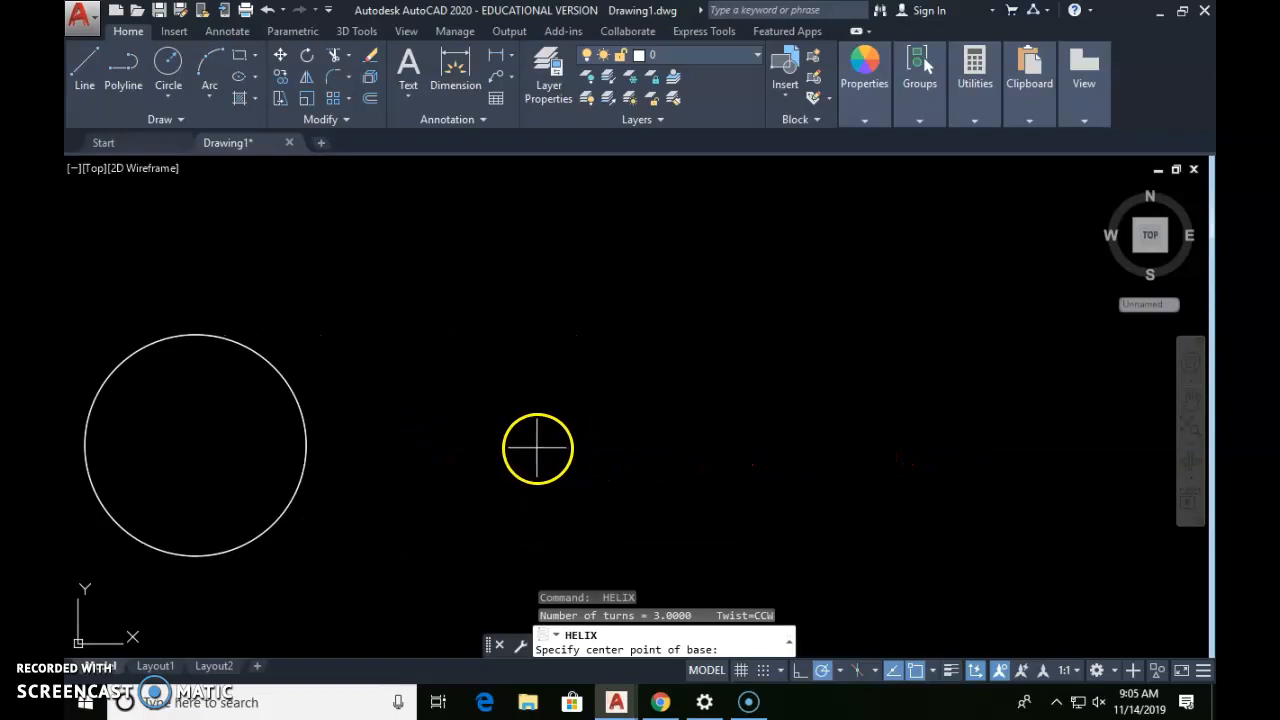
left_click(529, 439)
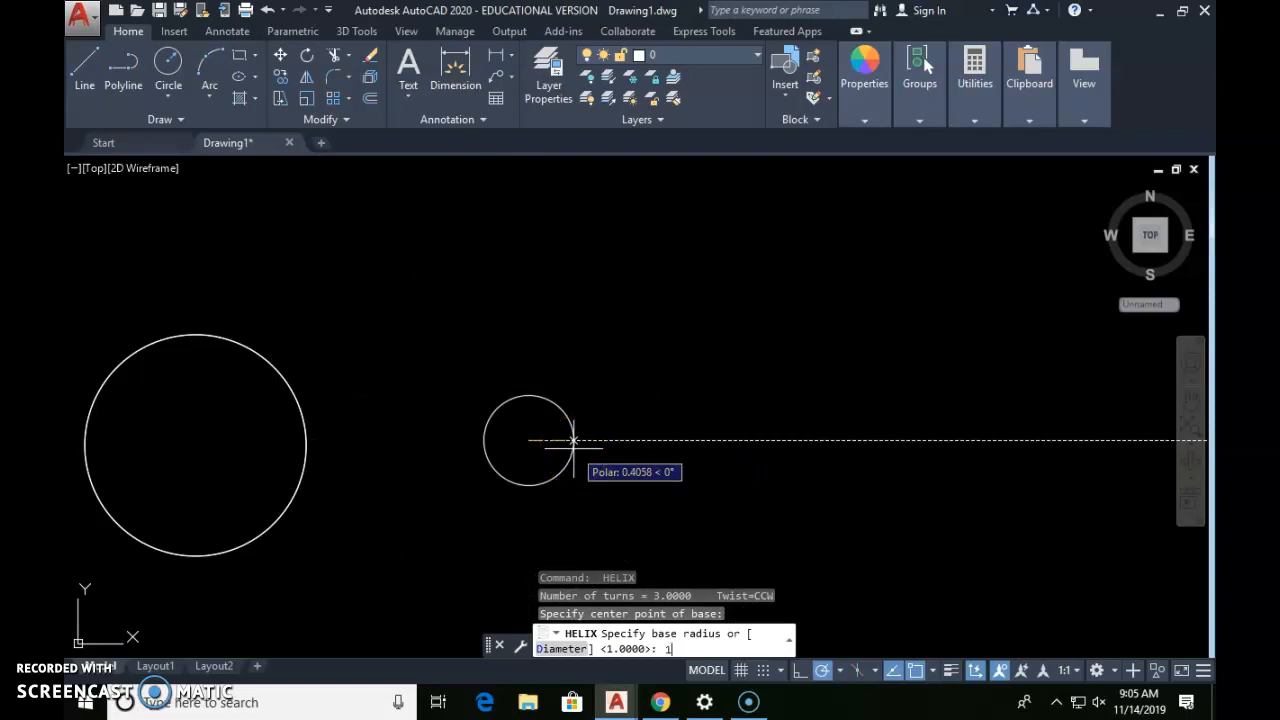
type("1")
key("Return")
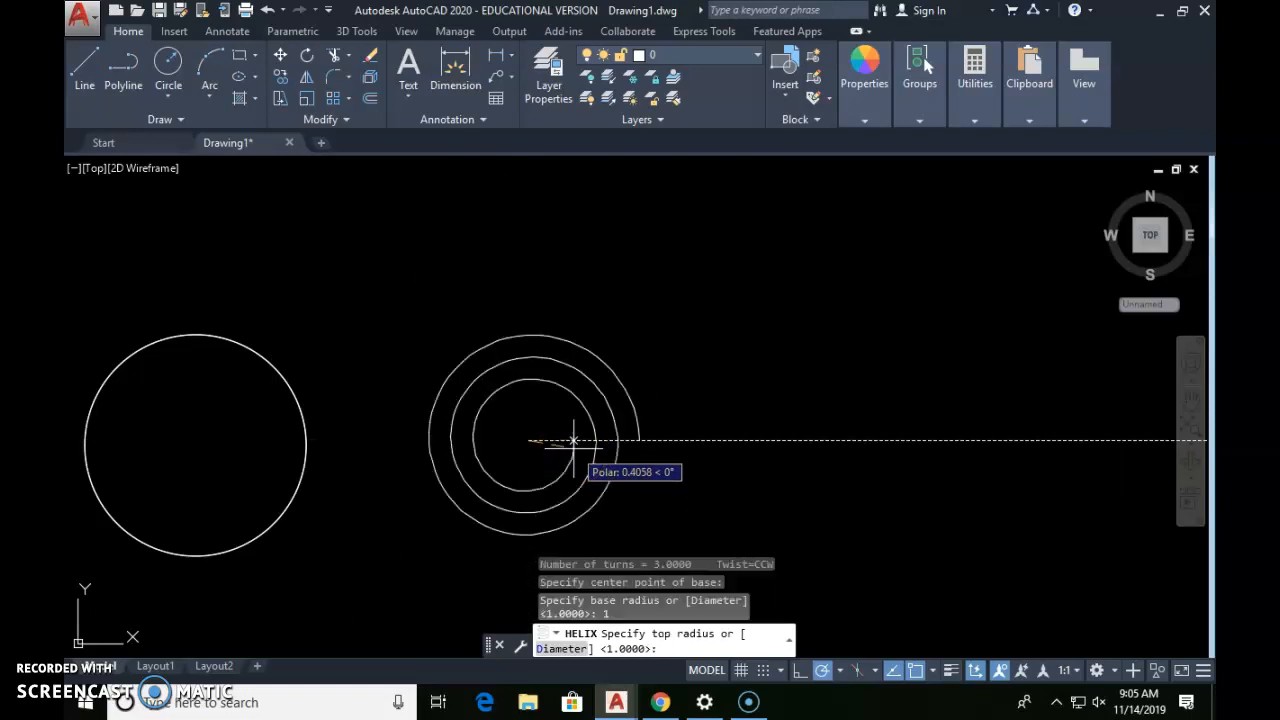
type("1")
key("Return")
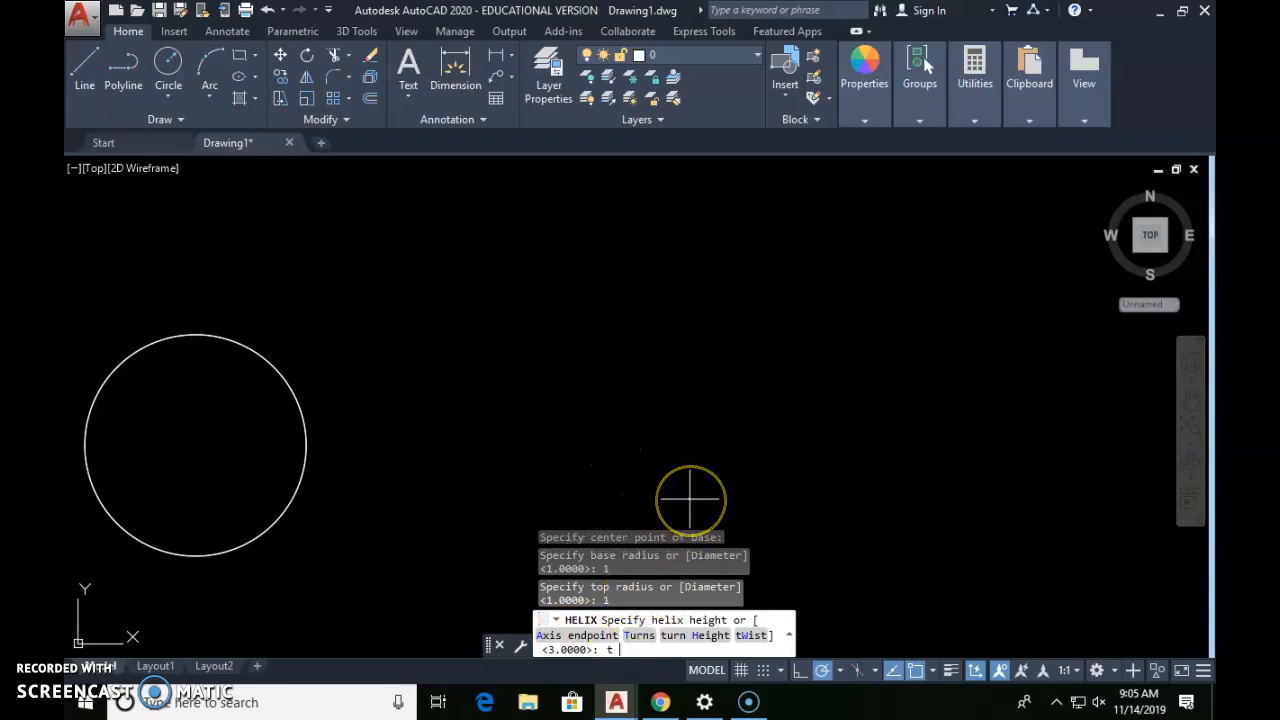
type("t")
key("Return")
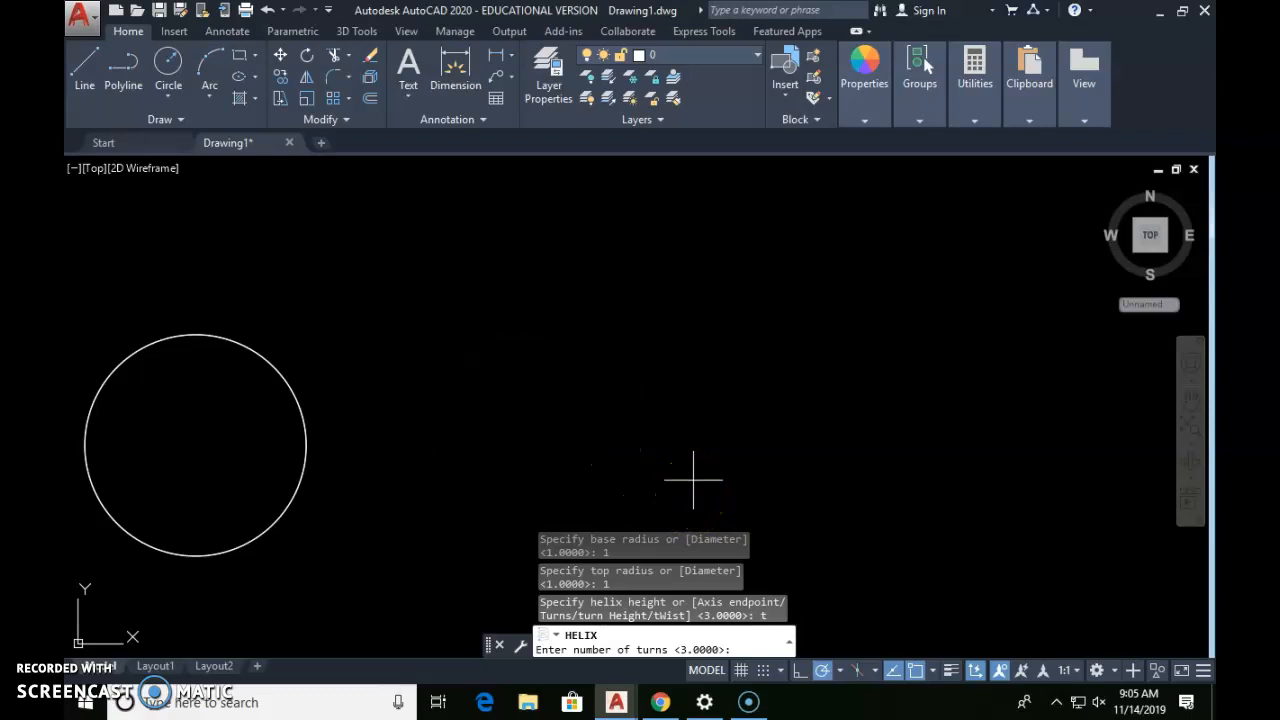
type("6")
key("Return")
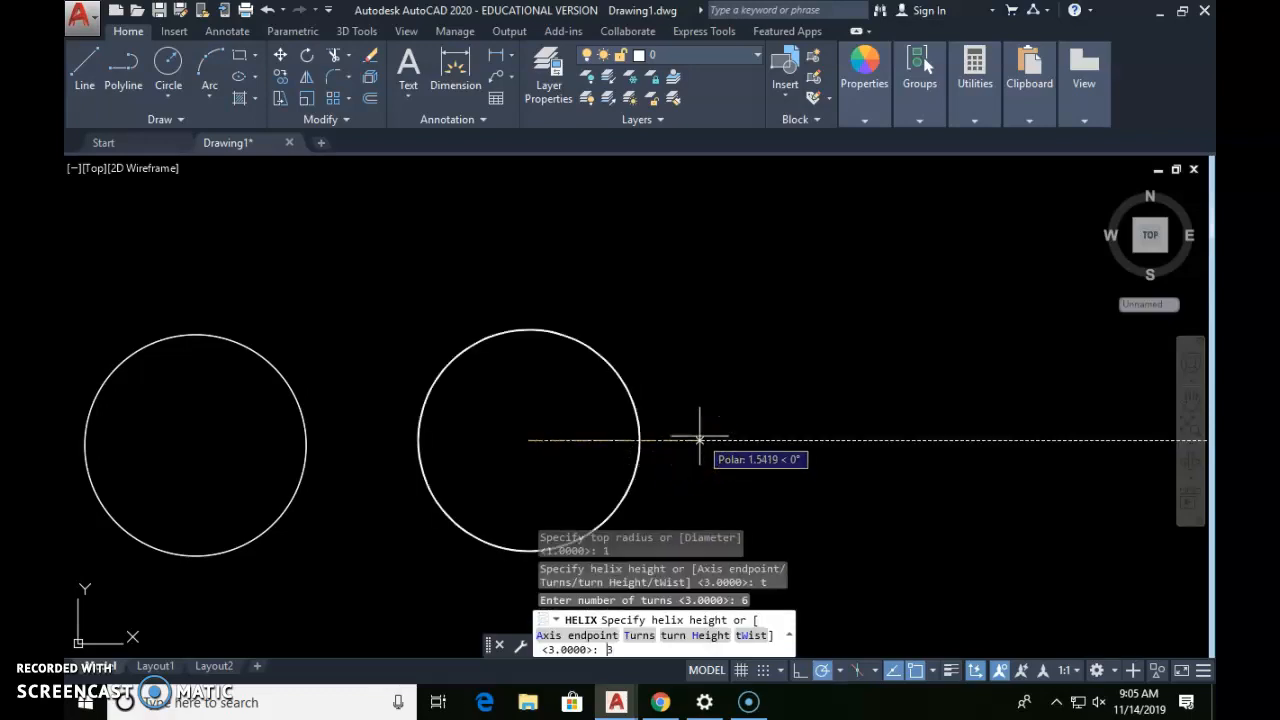
type("3")
key("Return")
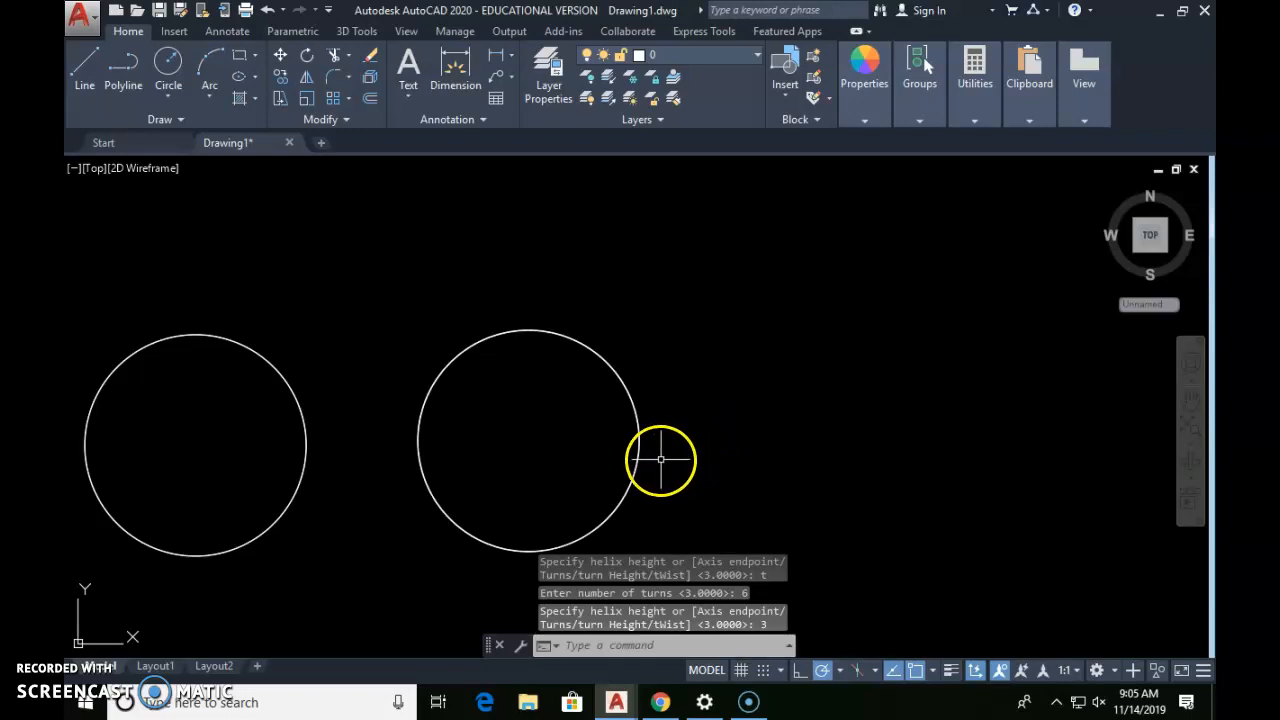
- Examine the four helices in 3D from the front and return to the Top view
middle_click_drag(540, 508, 771, 374, "shift")
middle_click_drag(634, 518, 931, 441, "shift")
scroll(799, 433, "down", 2)
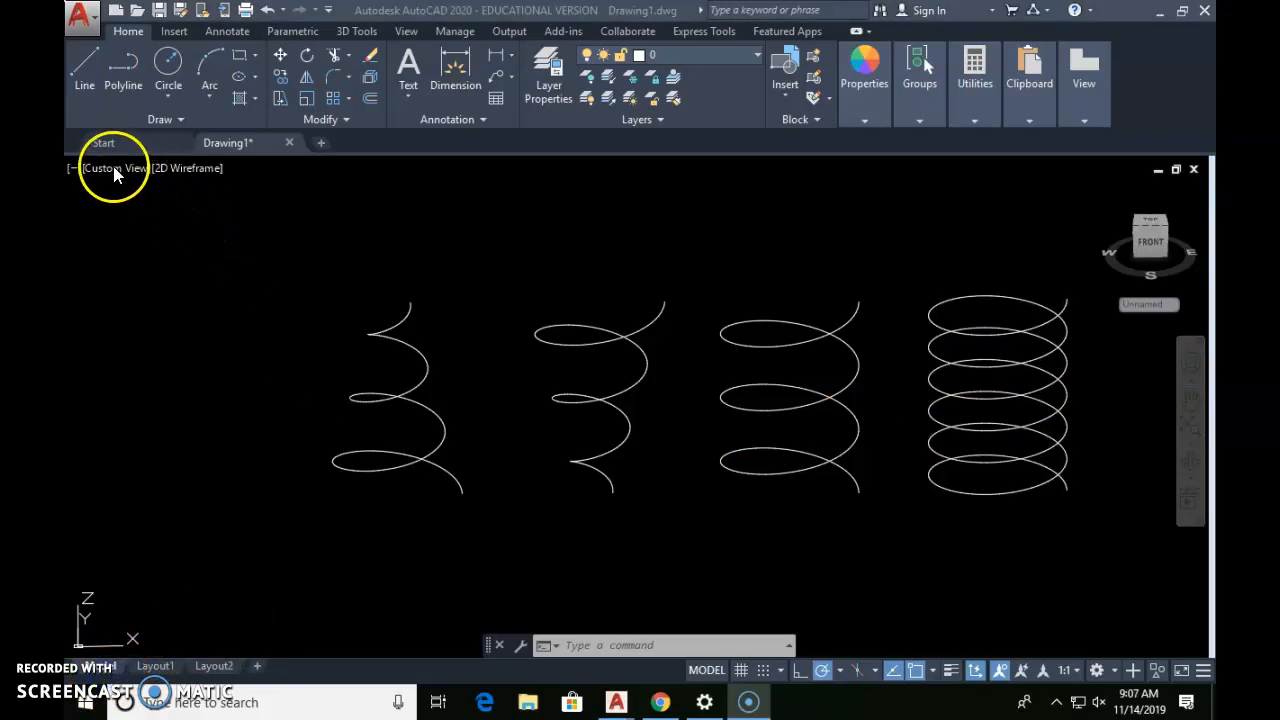
left_click(131, 169)
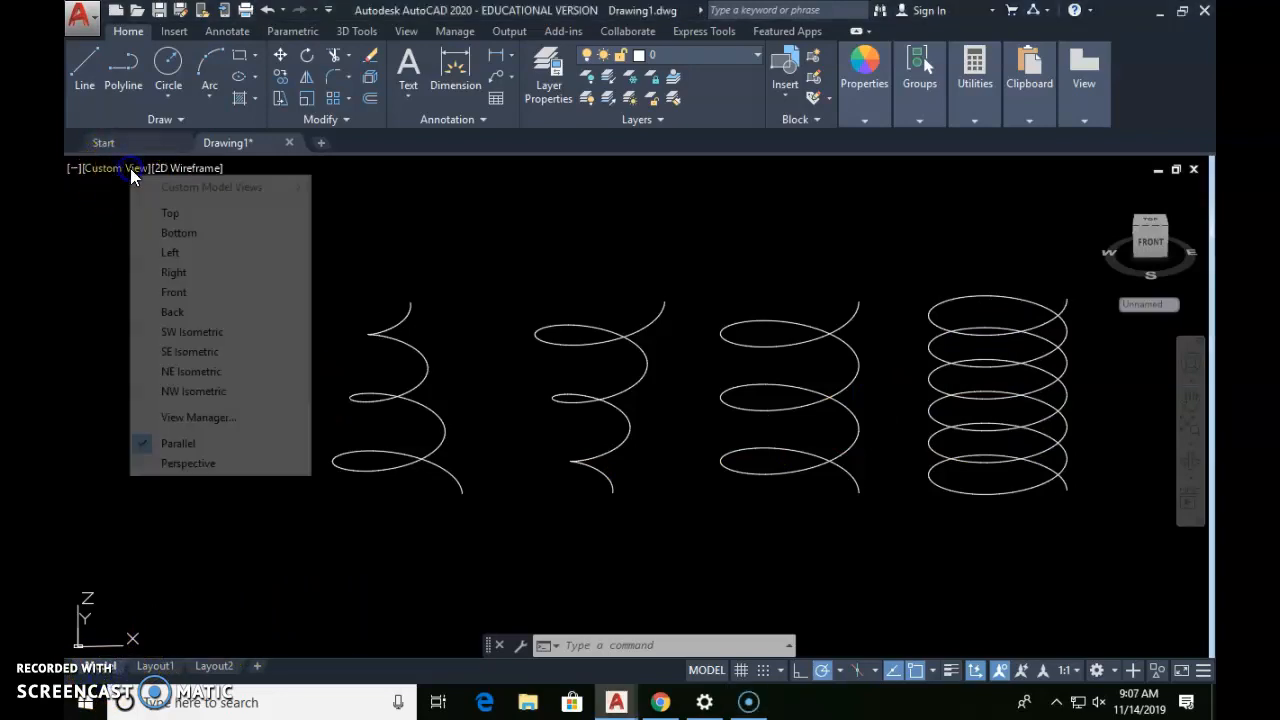
left_click(145, 212)
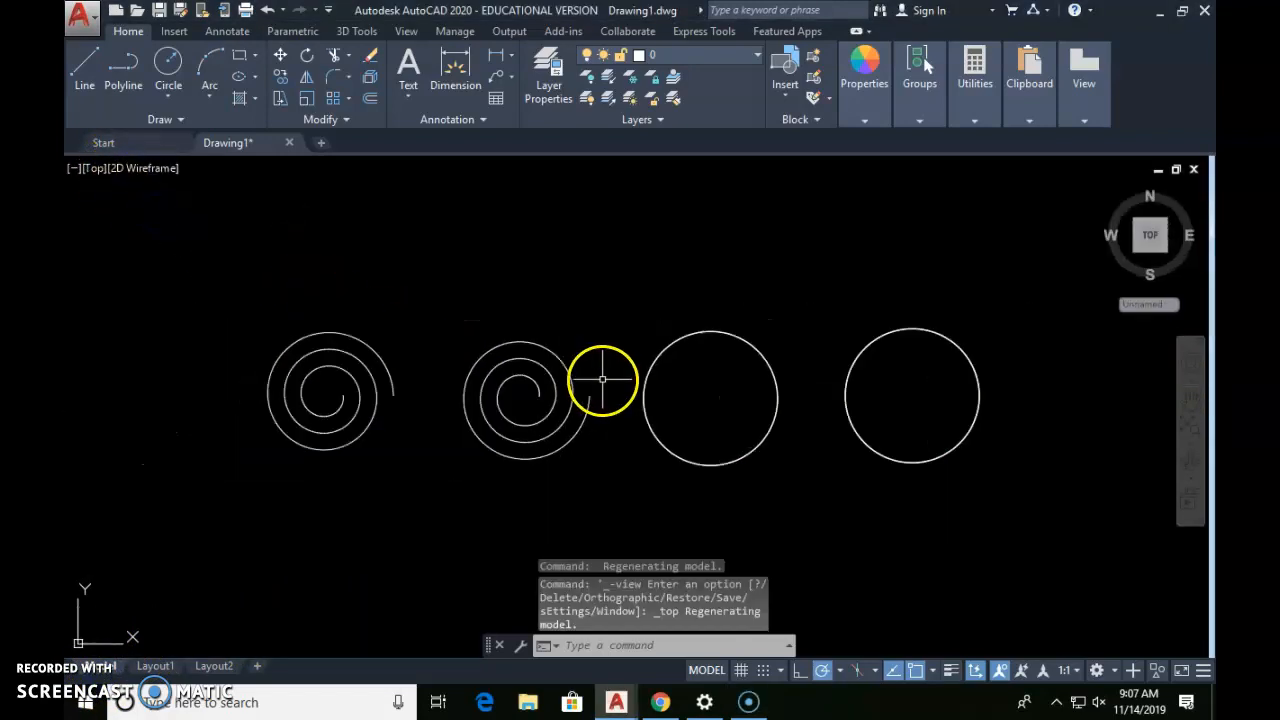
- Copy all four helices horizontally to create a second set to the right of the originals
type("co")
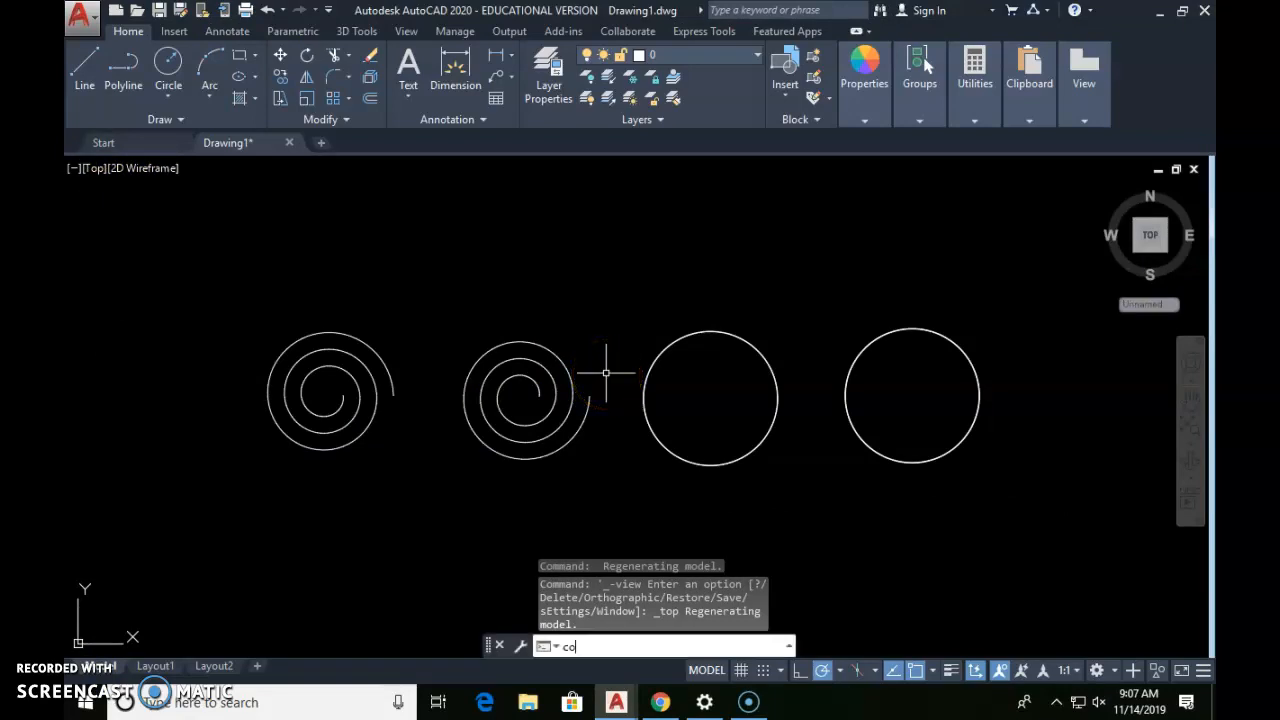
key("Return")
scroll(786, 352, "down", 4)
left_click(929, 305)
left_click(566, 428)
key("Return")
left_click(440, 452)
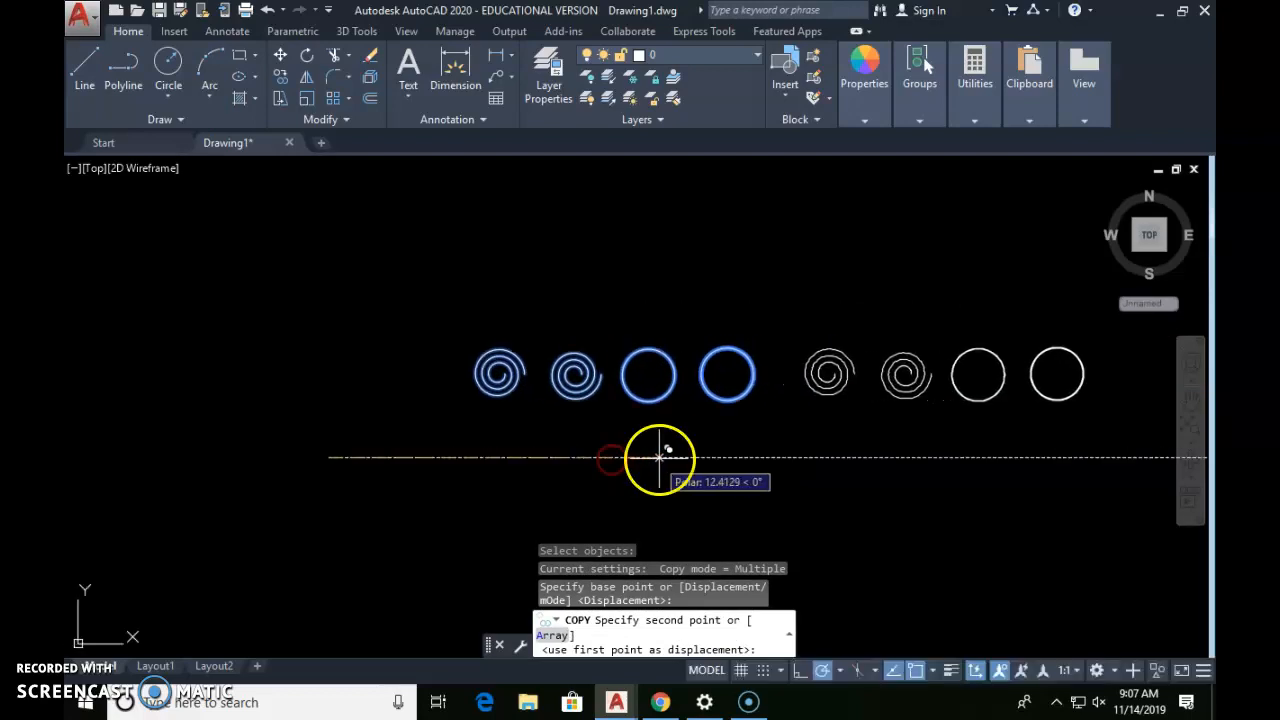
left_click(669, 457)
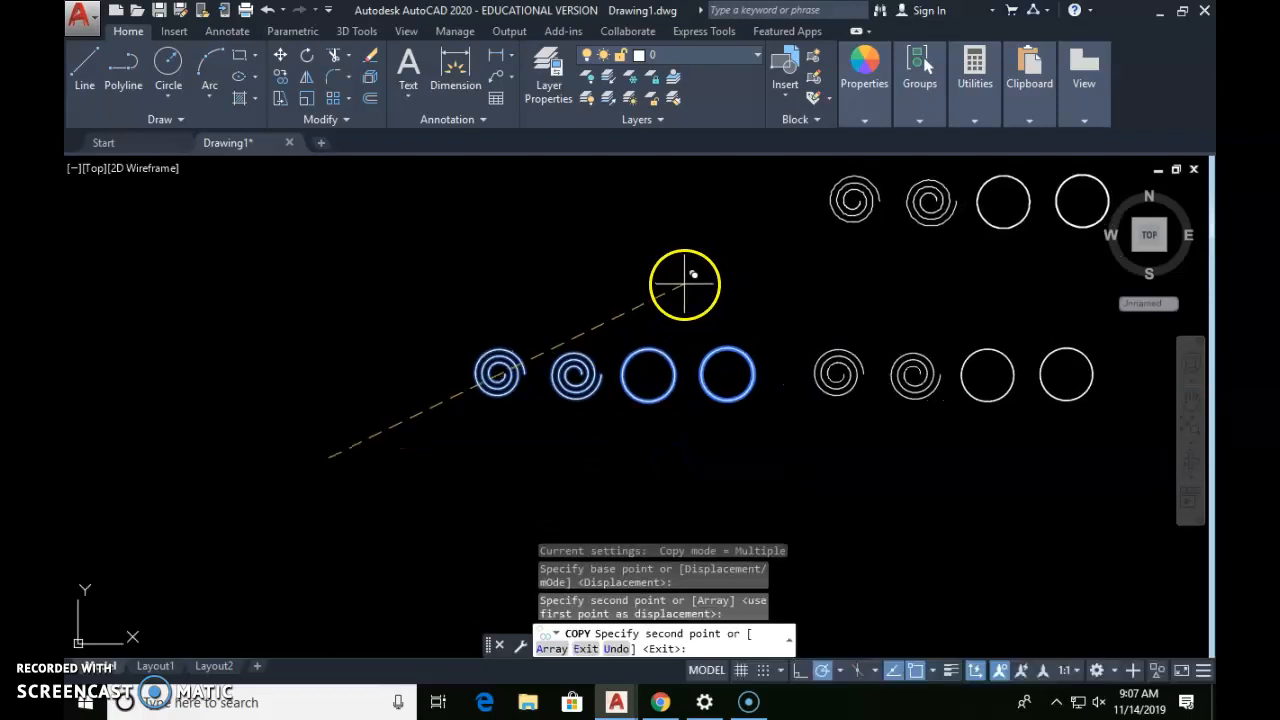
key("Escape")
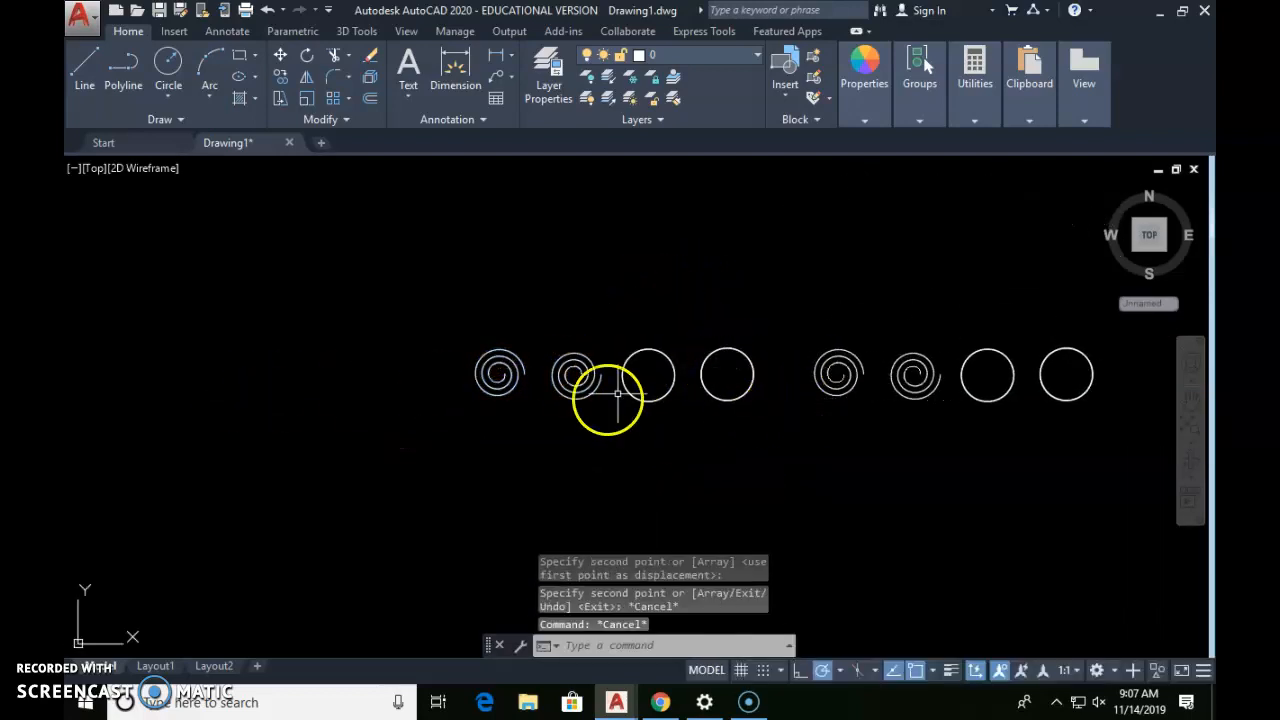
- Switch to the Front view to make its plane current, and orbit to a 3D view of the first set's lower ends
middle_click_drag(590, 478, 598, 343, "shift")
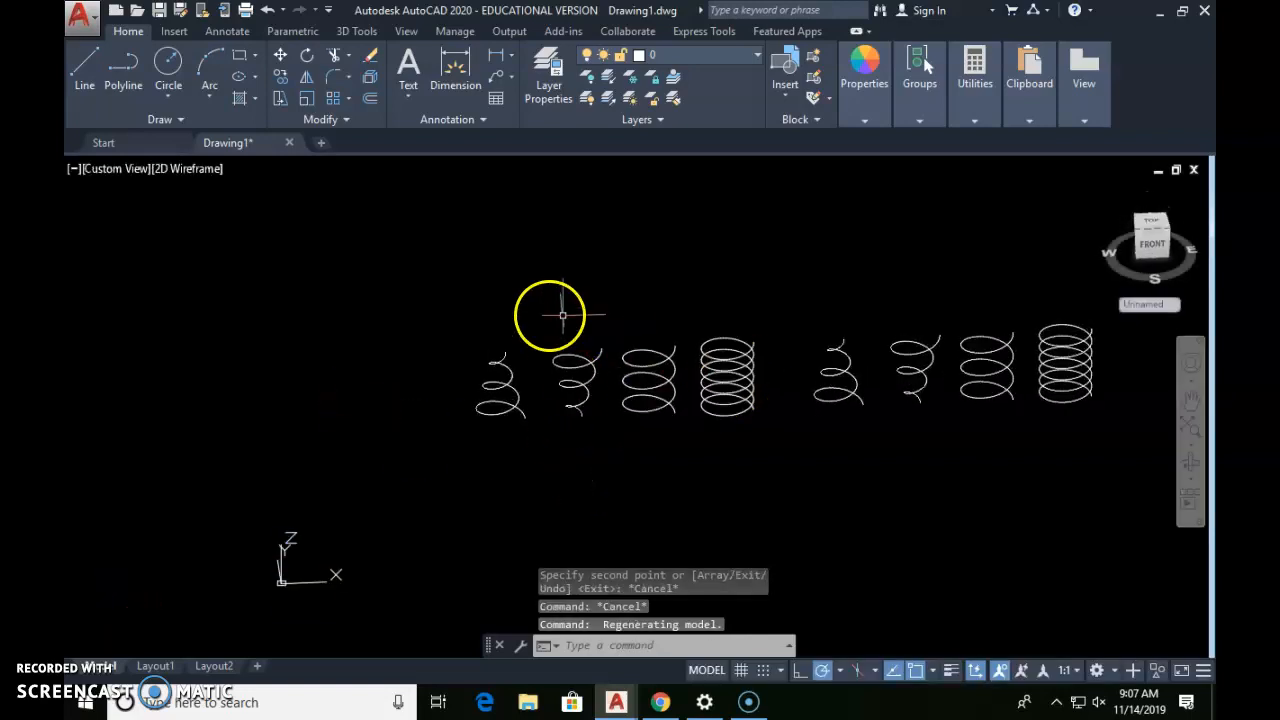
scroll(525, 425, "up", 4)
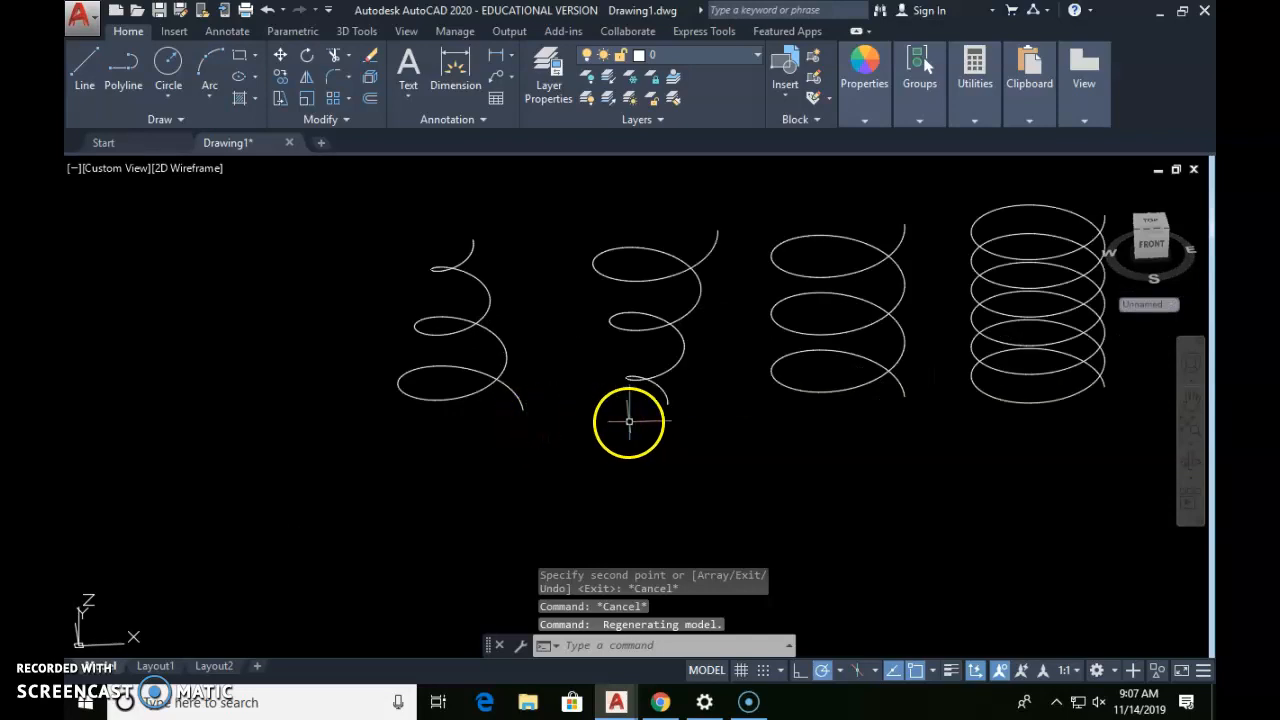
middle_click_drag(643, 434, 629, 423, "shift")
scroll(591, 418, "up", 2)
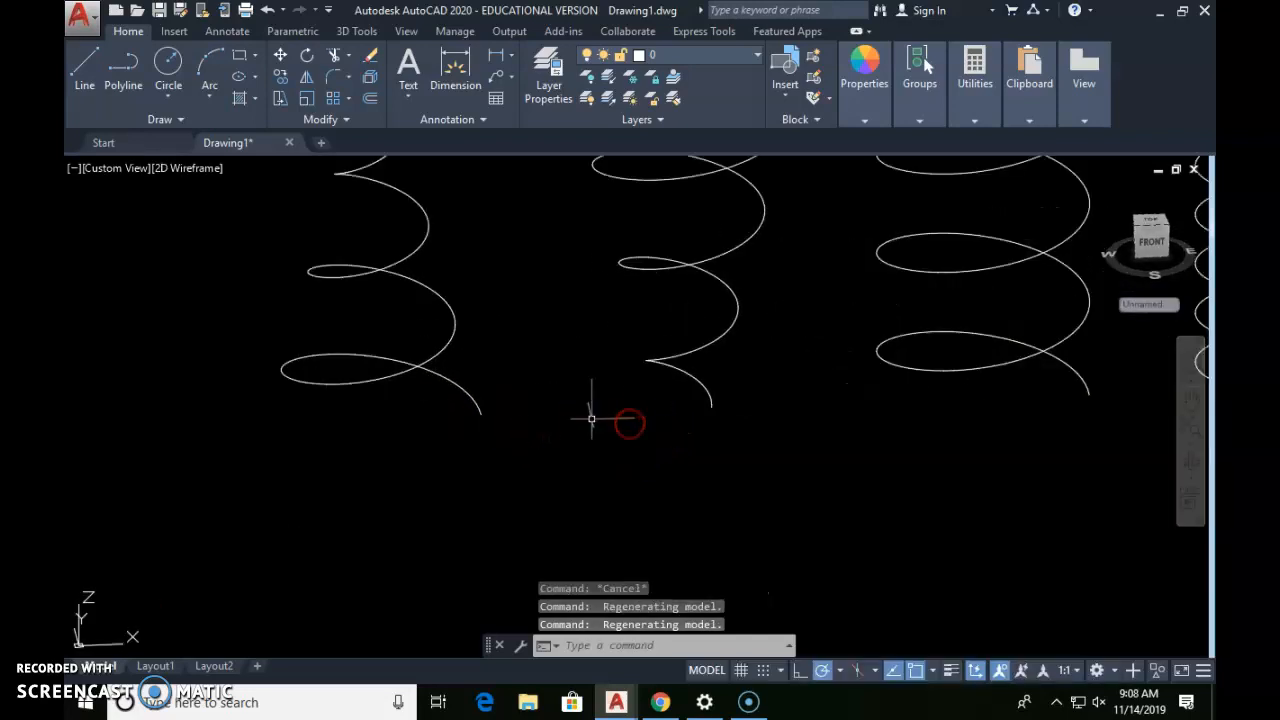
middle_click_drag(528, 417, 543, 493)
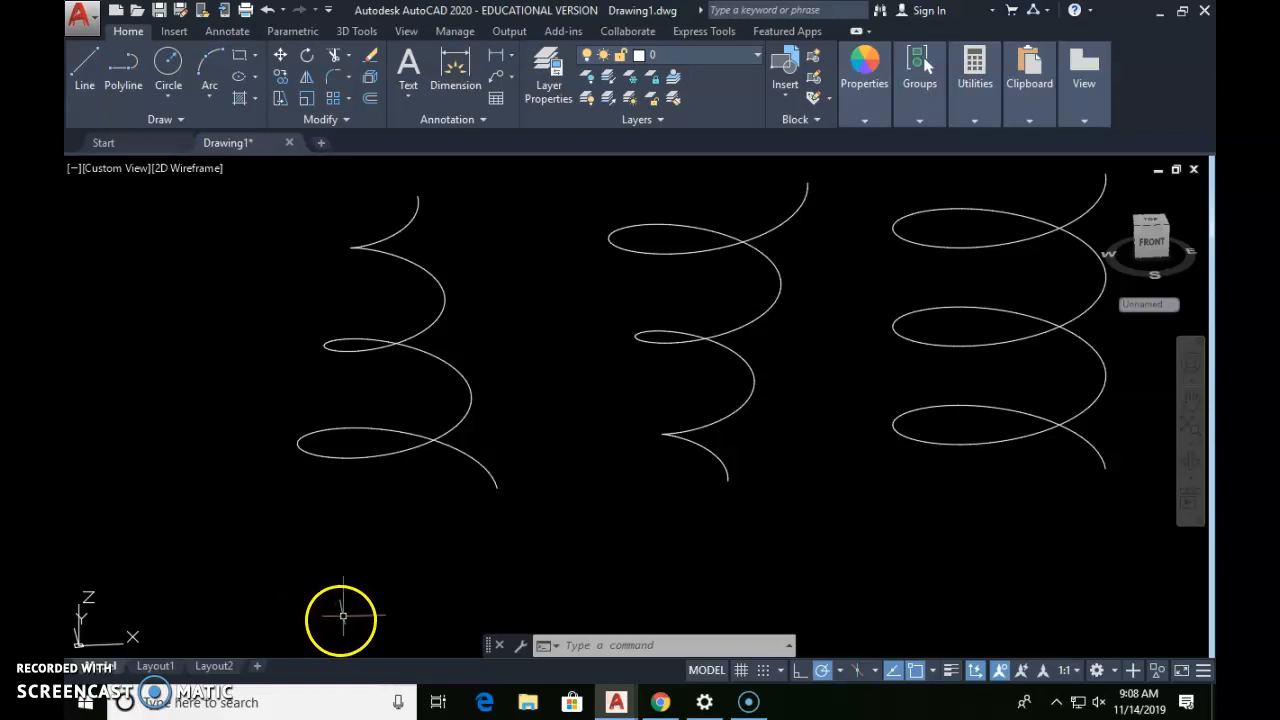
left_click(112, 168)
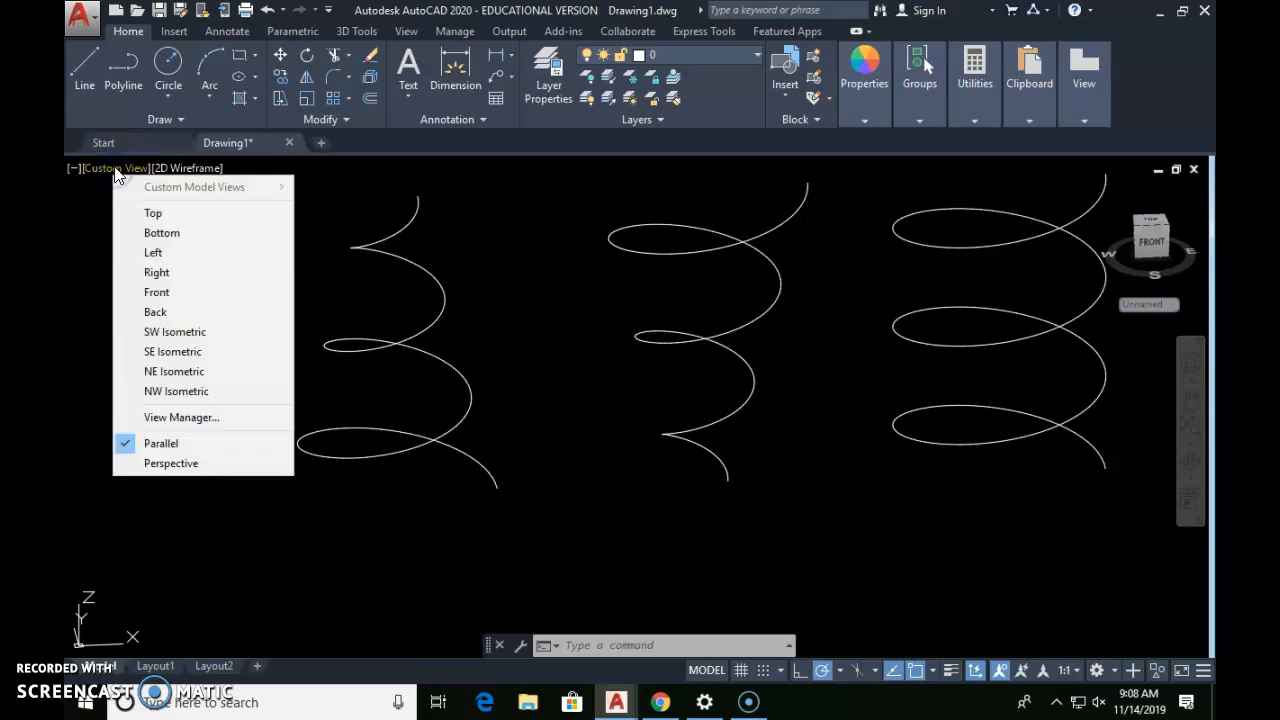
left_click(163, 290)
middle_click_drag(323, 449, 531, 421)
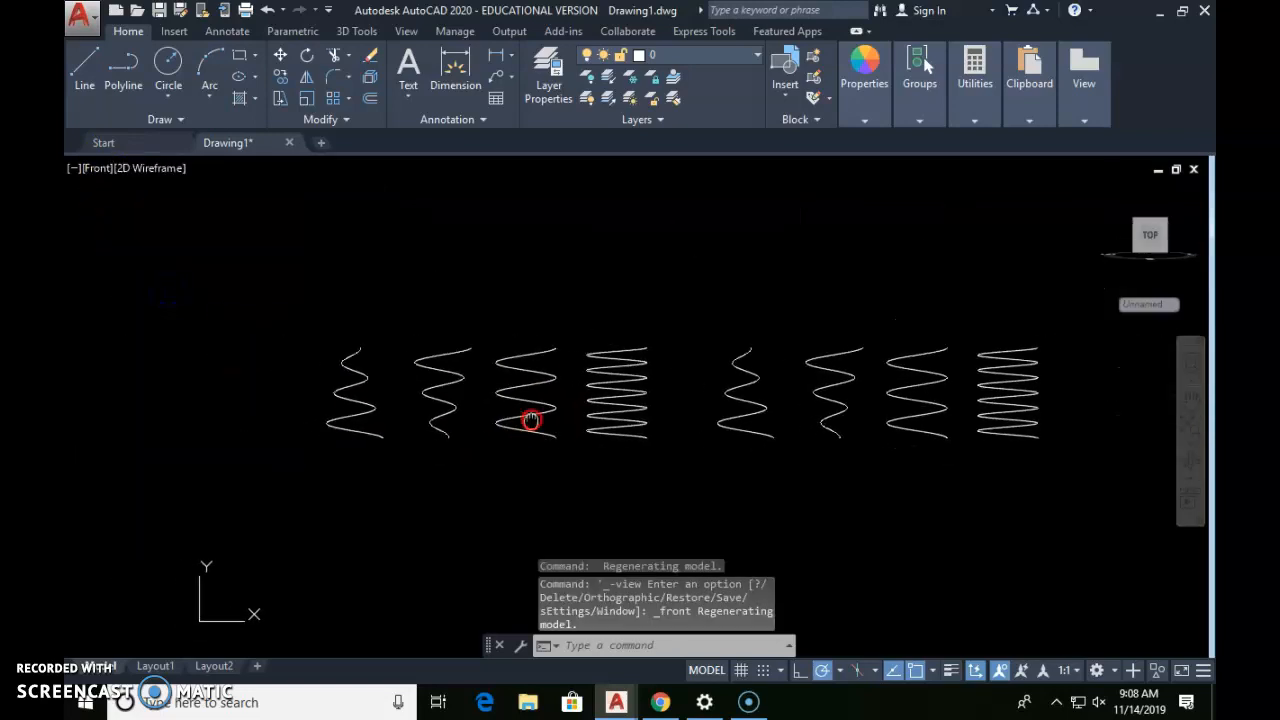
middle_click_drag(400, 380, 458, 433, "shift")
scroll(458, 433, "up", 5)
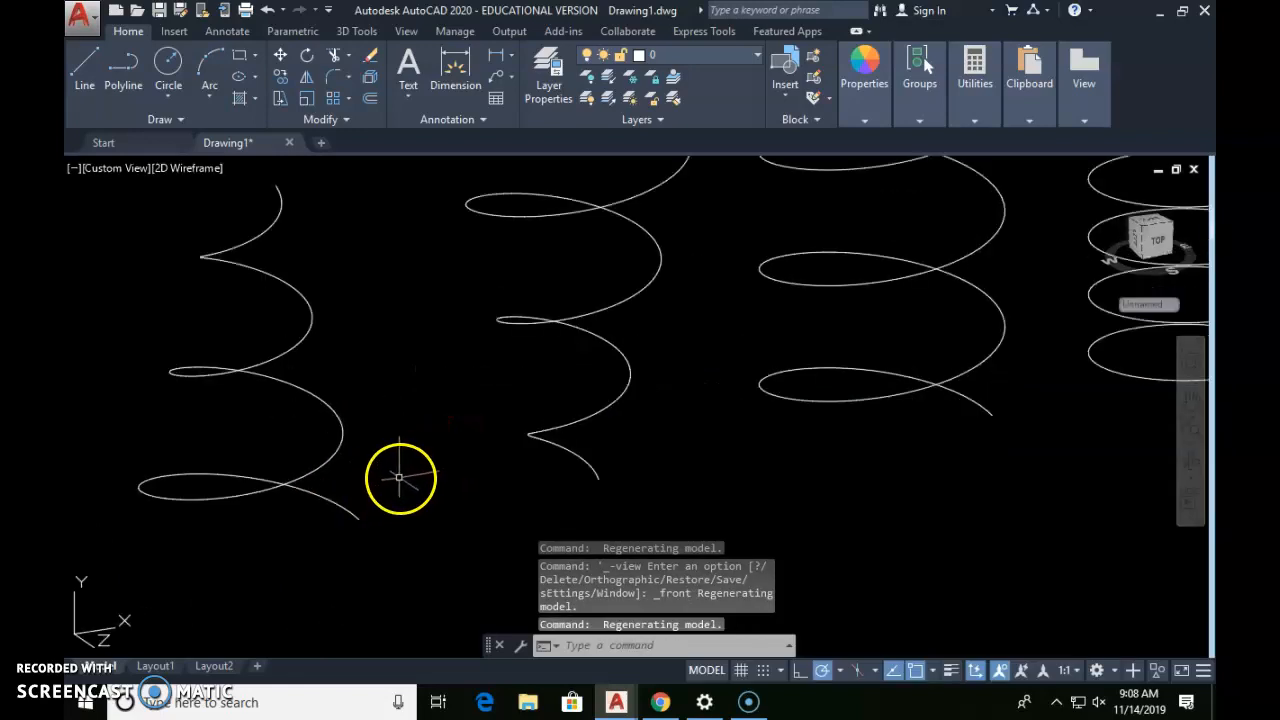
- Draw a circle of radius 0.3 centred on the lower endpoint of the first helix
type("c")
key("Return")
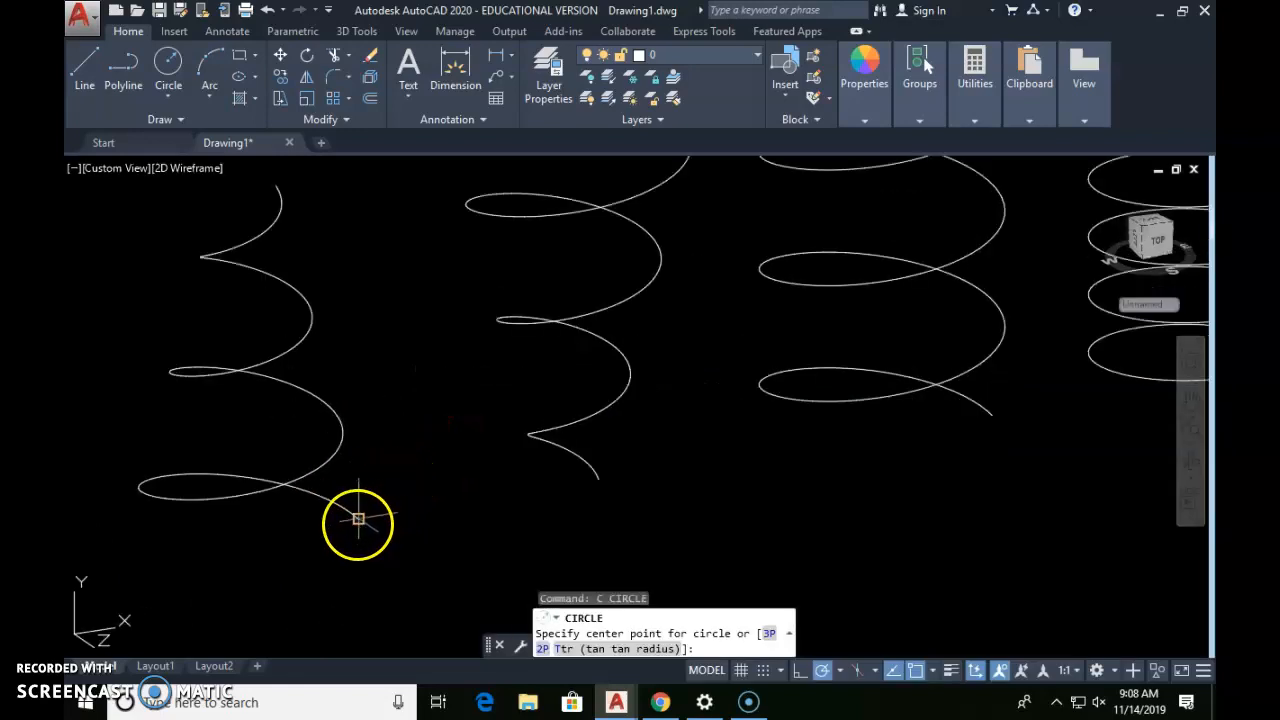
left_click(358, 518)
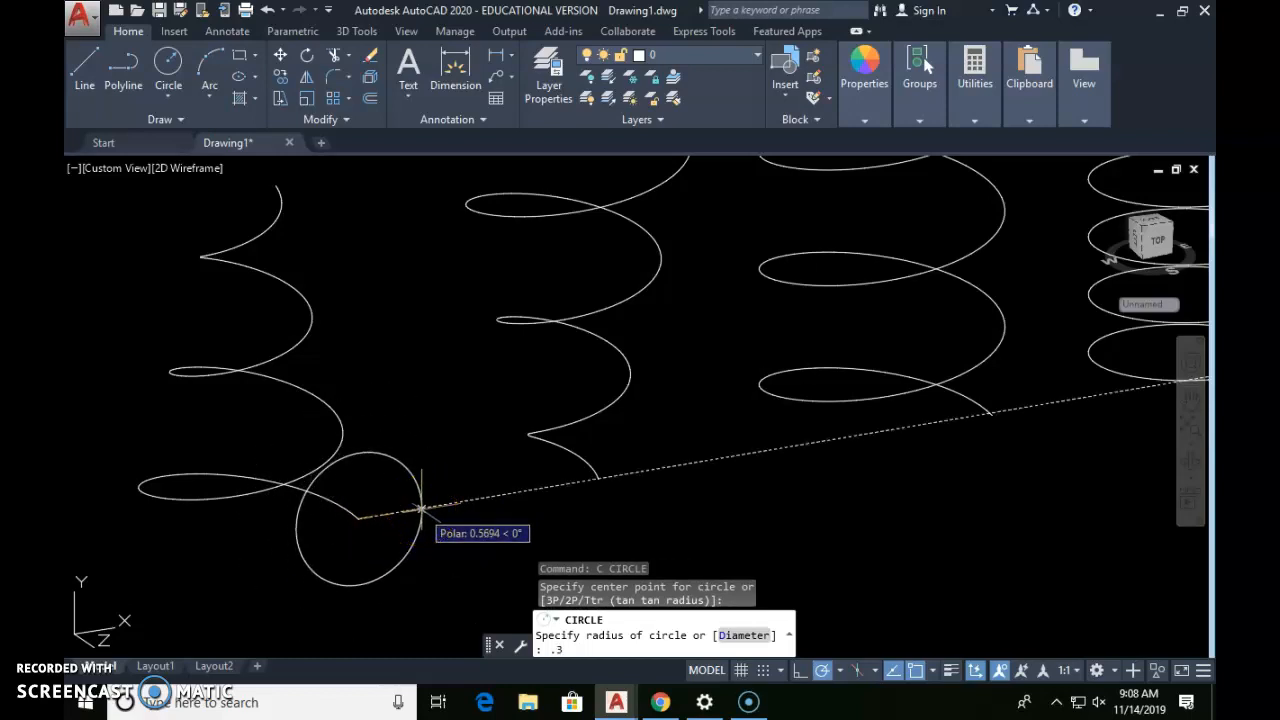
key("Return")
- Draw circles of radius 0.3 centred on the lower endpoints of the second, third and fourth helices
key("Return")
left_click(600, 480)
key("Return")
key("Return")
left_click(991, 418)
key("Return")
key("Return")
middle_click_drag(1017, 480, 556, 517)
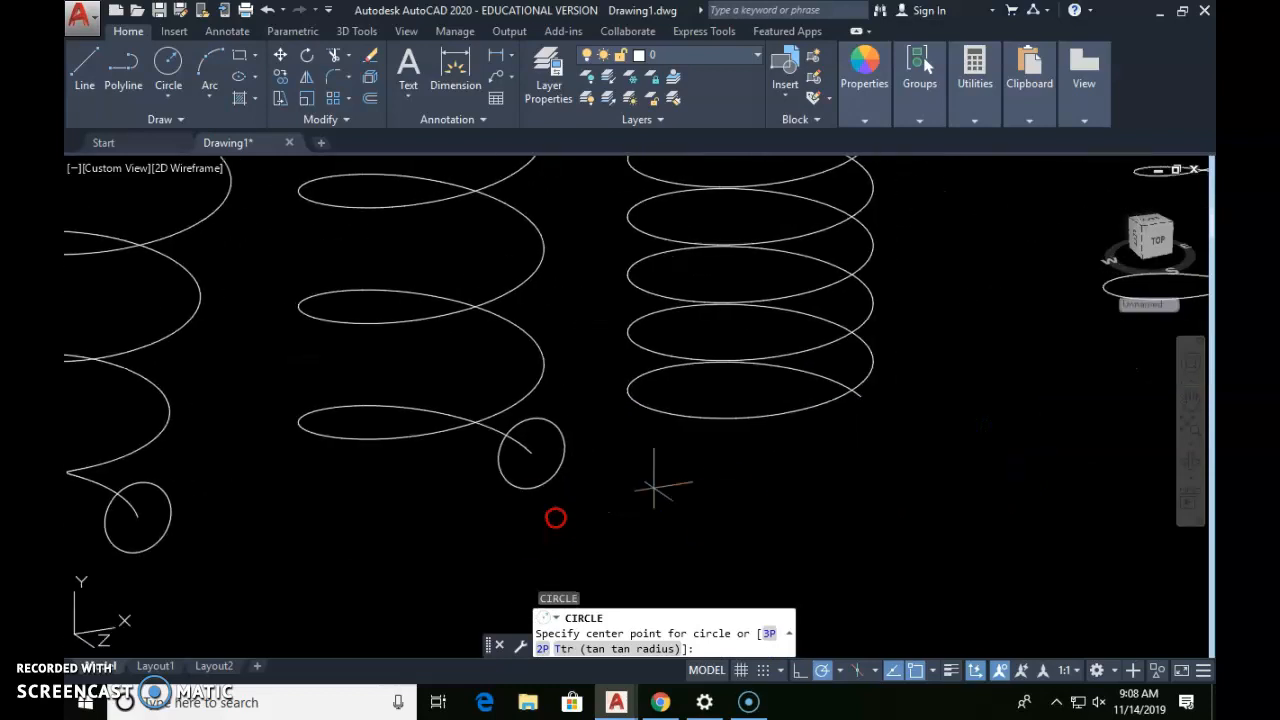
left_click(859, 395)
key("Return")
- Set the visual style to Conceptual with the first set of helices in view
scroll(617, 491, "down", 2)
middle_click_drag(543, 494, 725, 457)
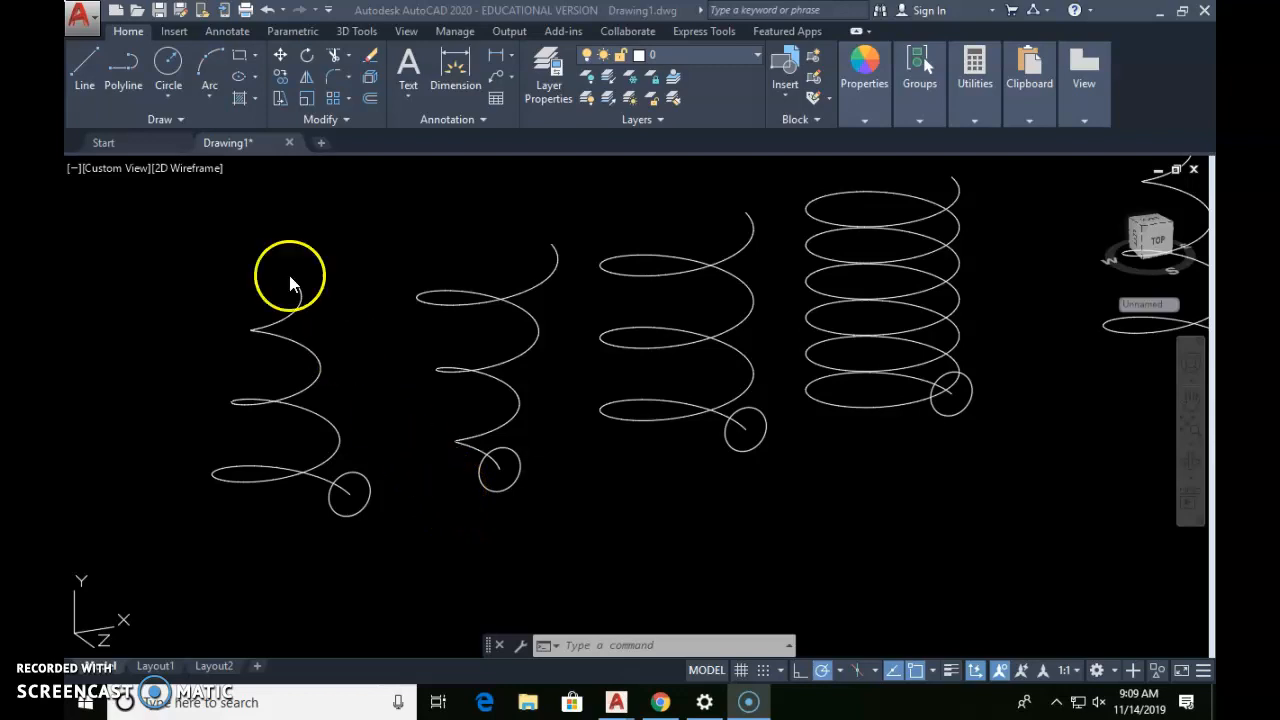
left_click(182, 168)
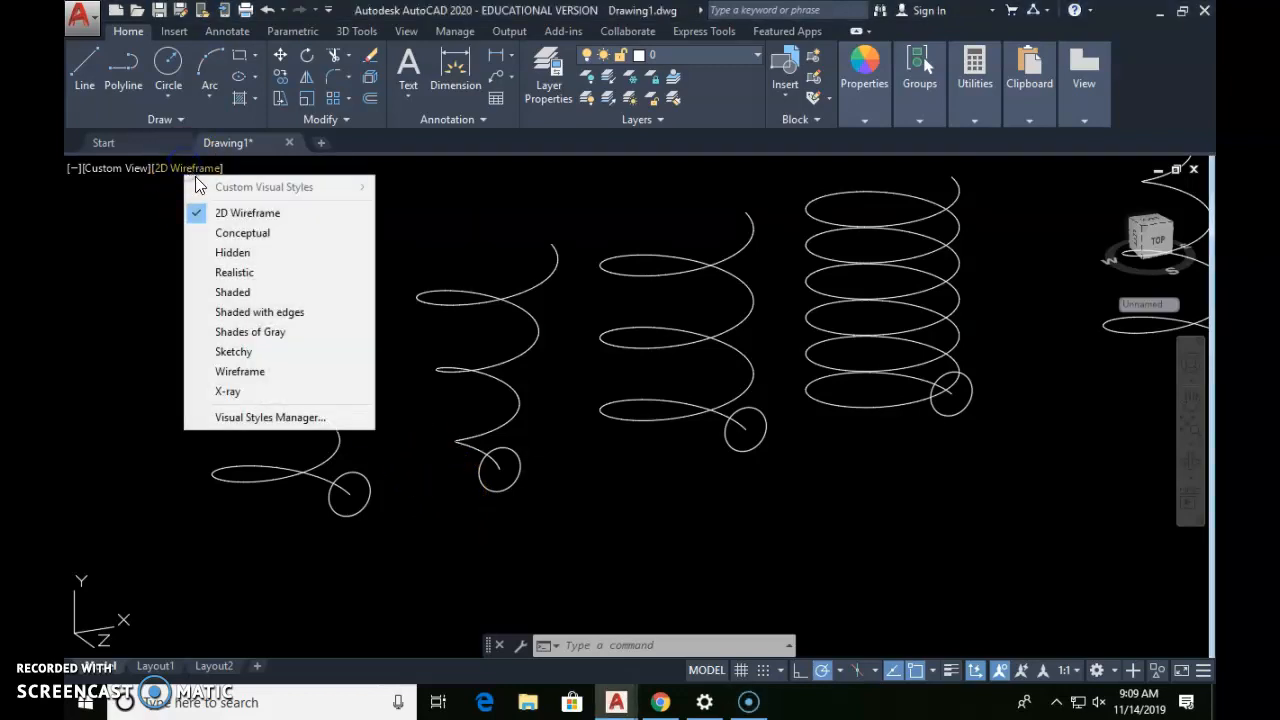
left_click(242, 232)
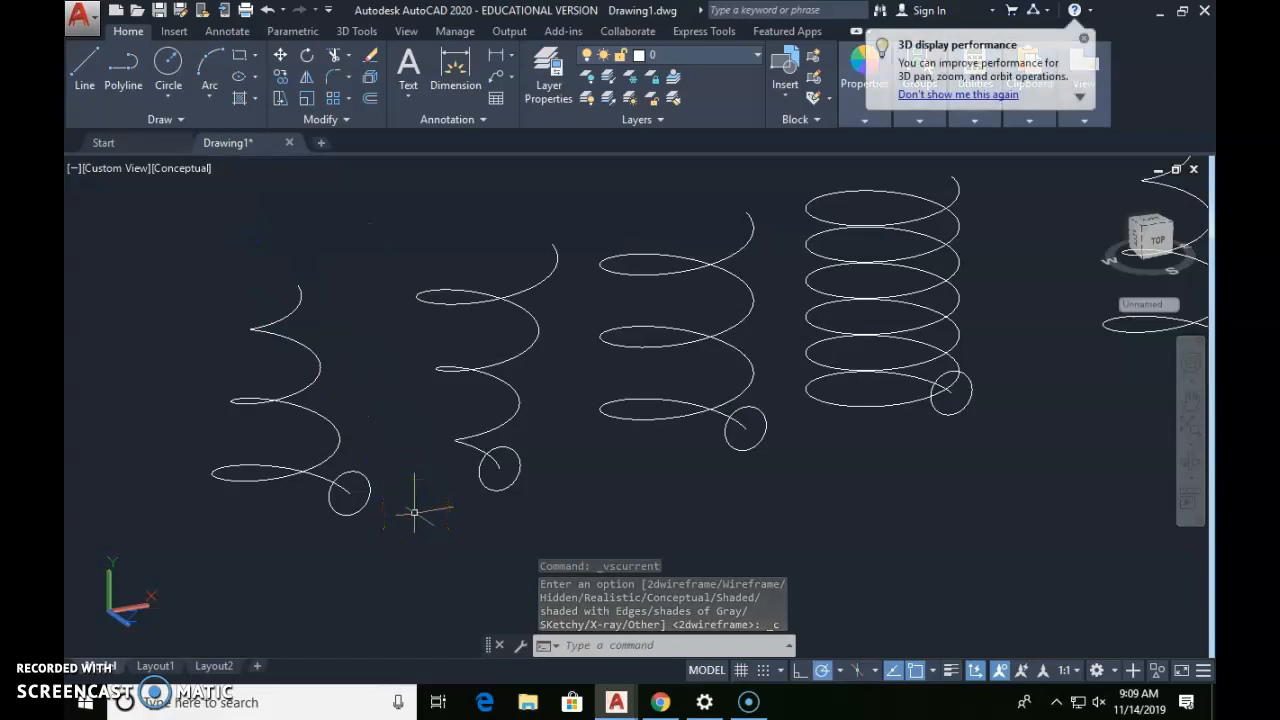
- Sweep the first circle along the first helix to form a solid coil
type("swe")
key("Return")
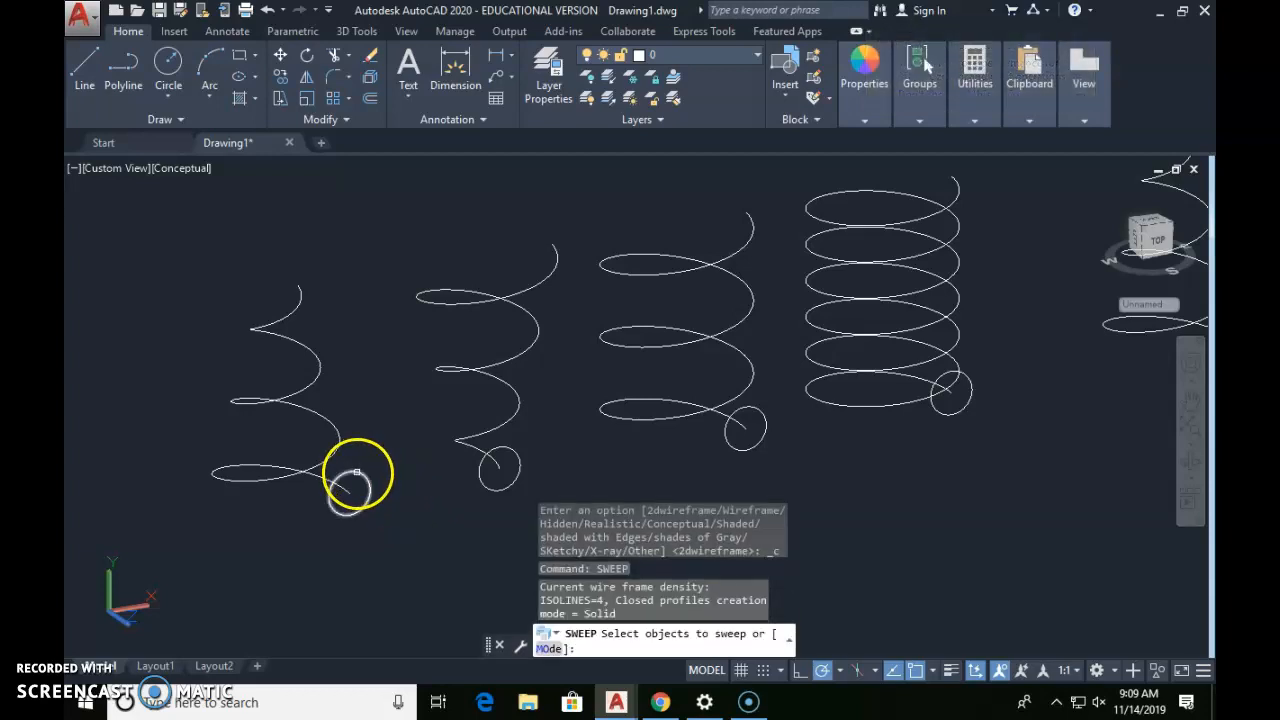
left_click(357, 472)
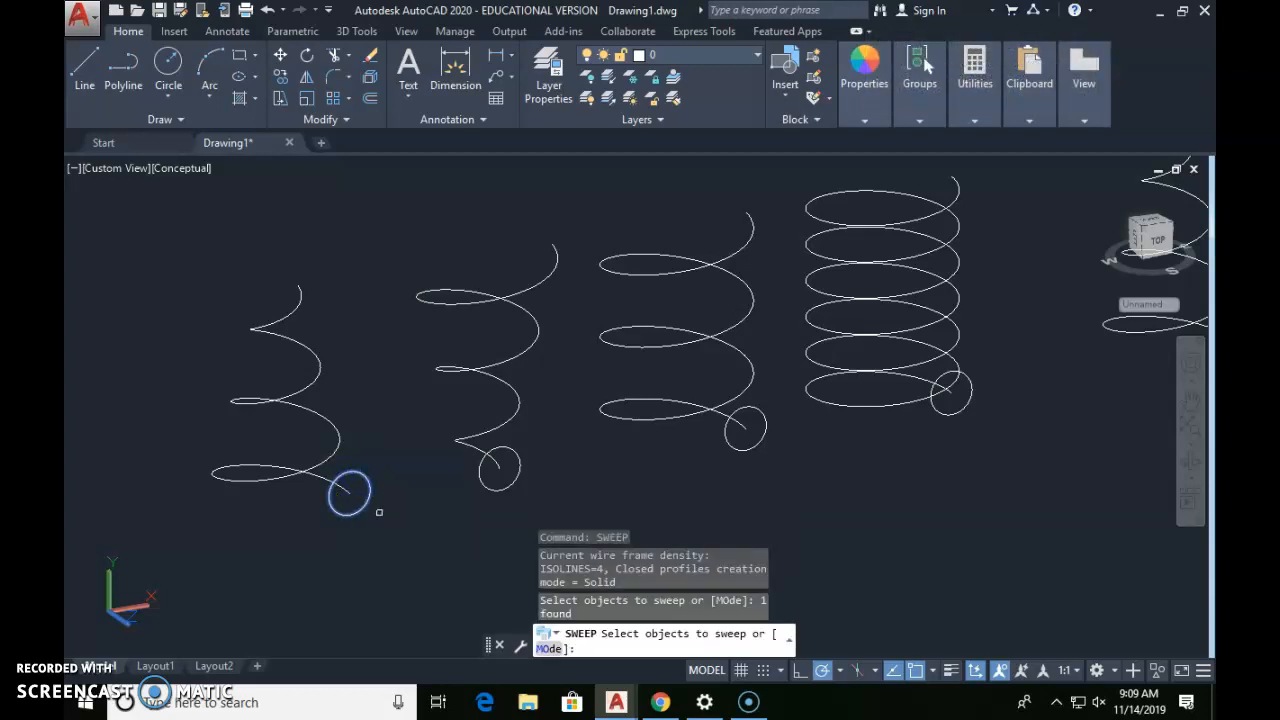
right_click(364, 501)
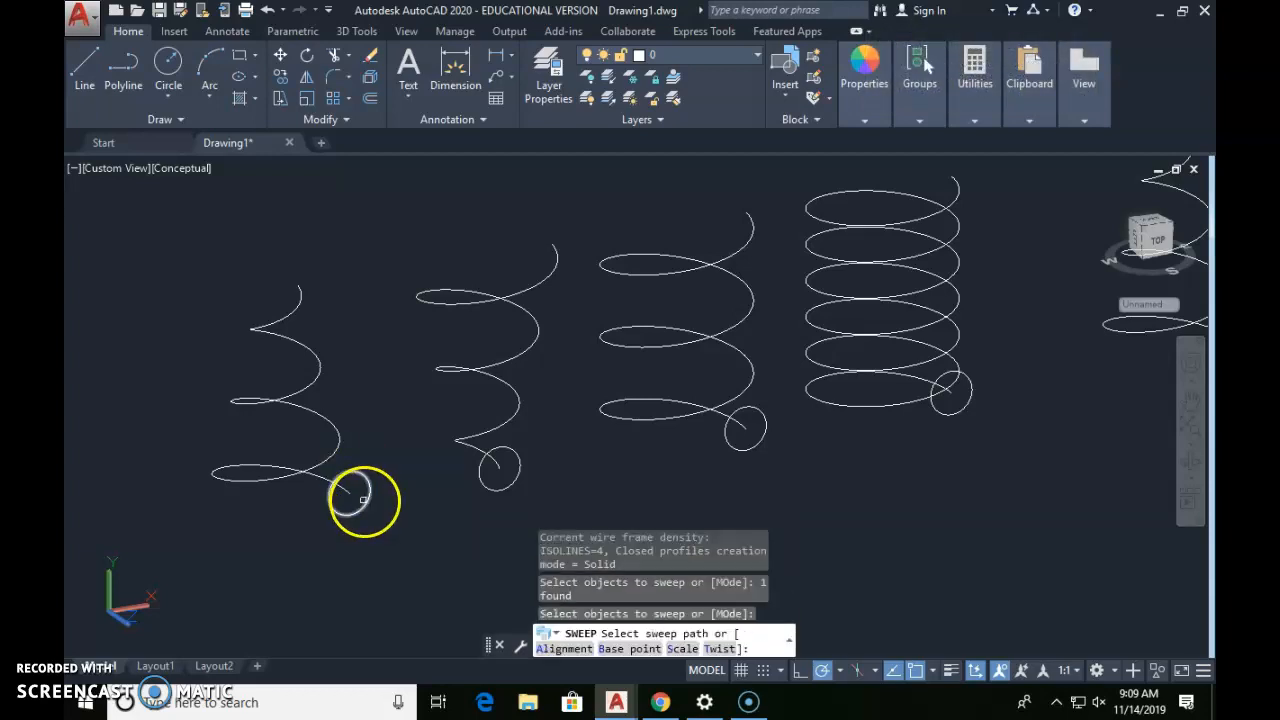
left_click(317, 464)
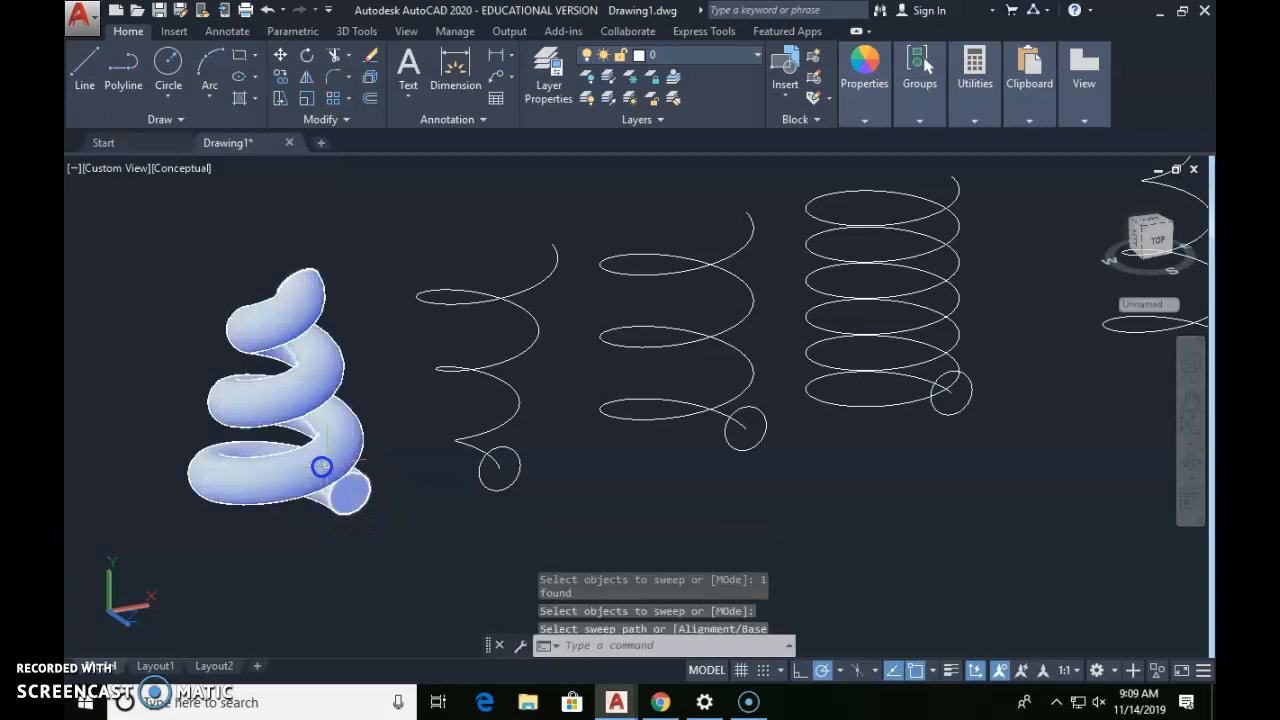
- Sweep the second circle along the second helix to form a solid coil
key("Return")
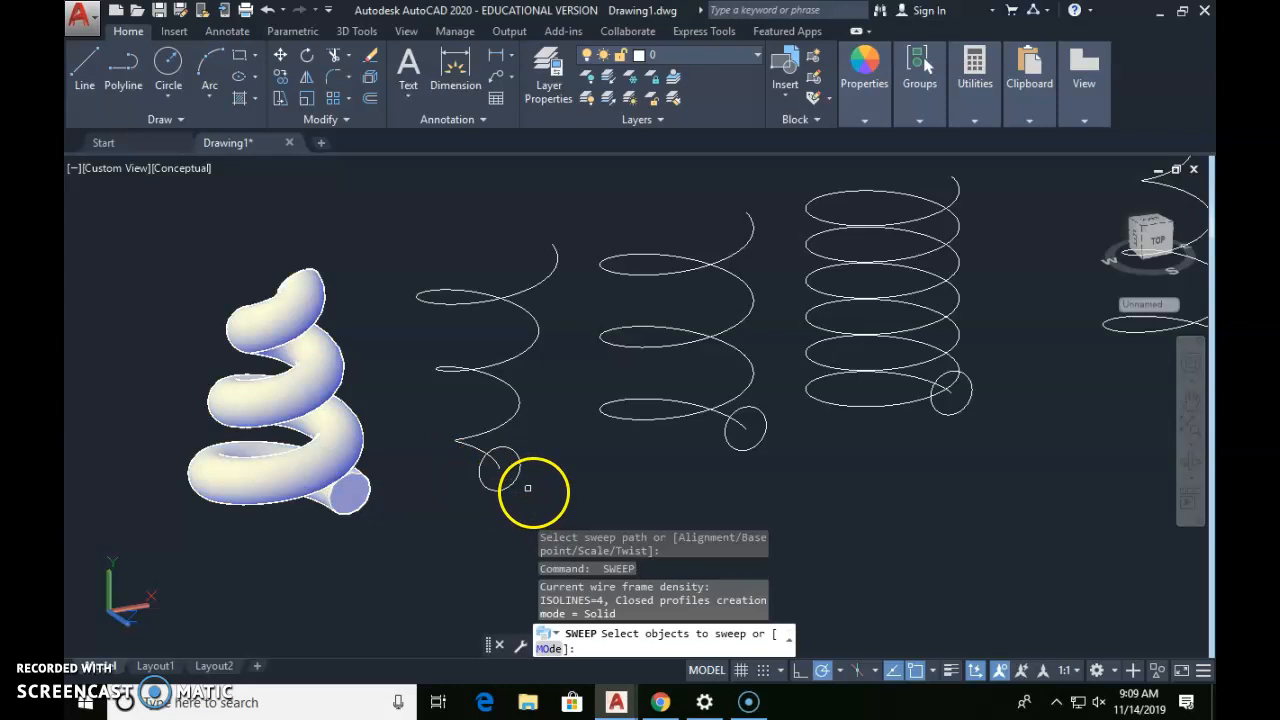
left_click(516, 470)
key("Return")
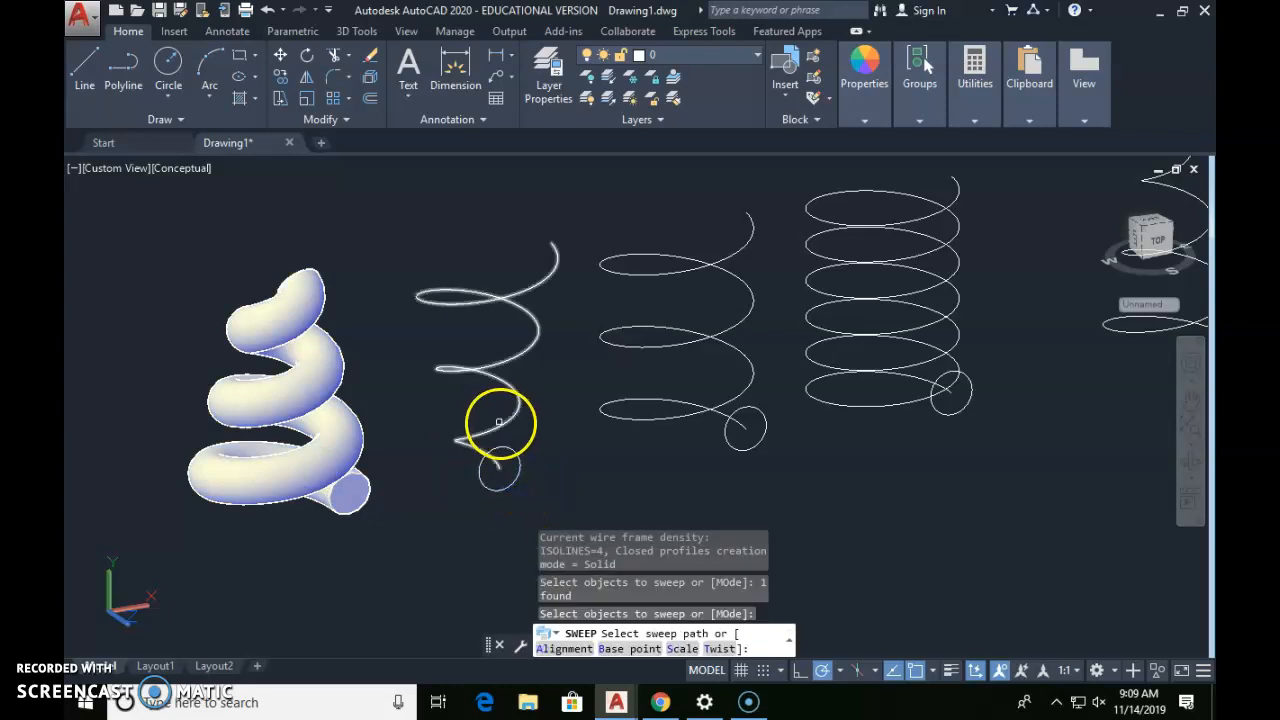
left_click(500, 424)
- Sweep the 0.3 radius circle at the third helix along that helix
key("Return")
left_click(750, 428)
key("Return")
left_click(741, 392)
- Try to sweep the fourth circle along the six-turn helix
key("Return")
left_click(940, 403)
key("Return")
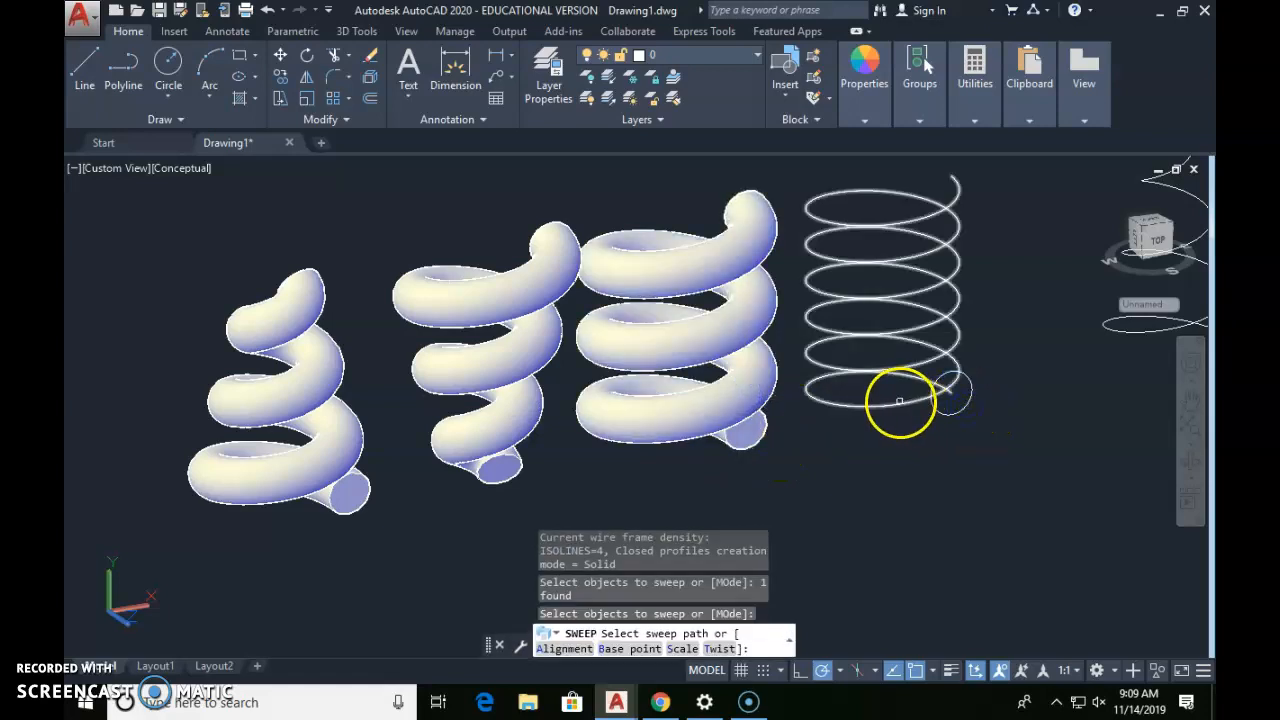
left_click(898, 401)
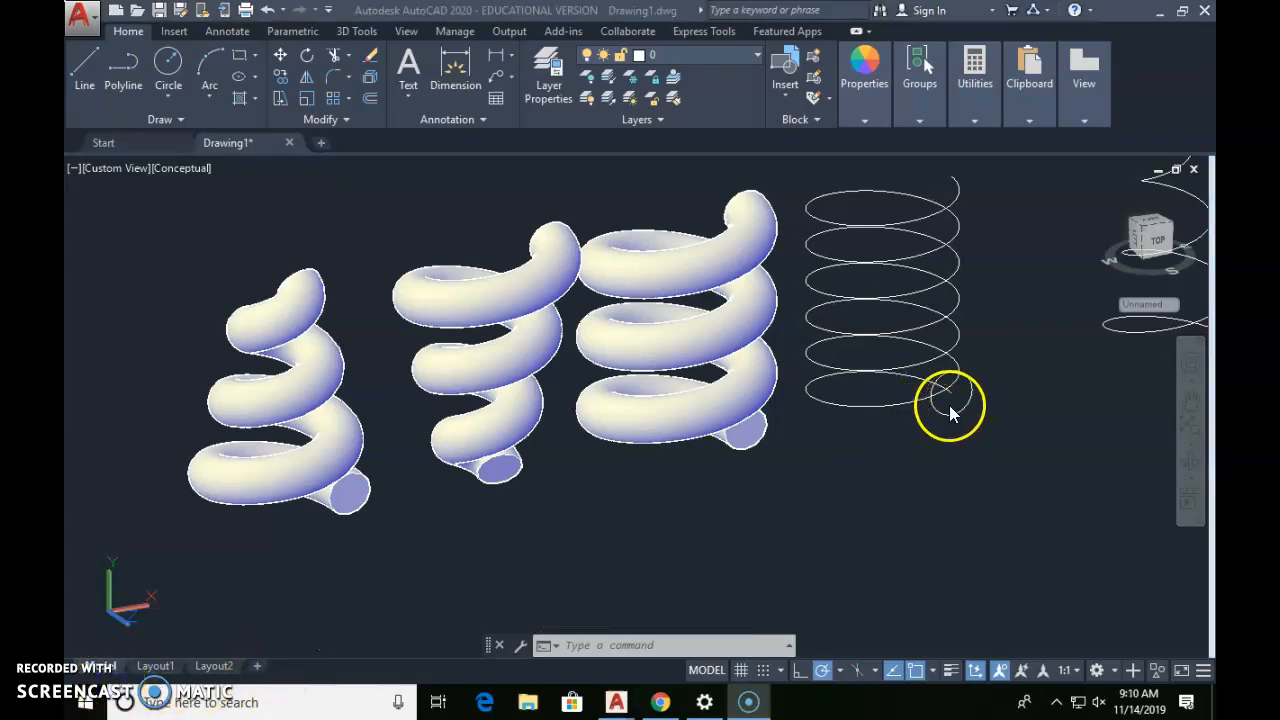
- Inspect the circle at the six-turn helix up close and undo back to before the third helix's sweep
scroll(948, 410, "up", 3)
scroll(943, 403, "down", 4)
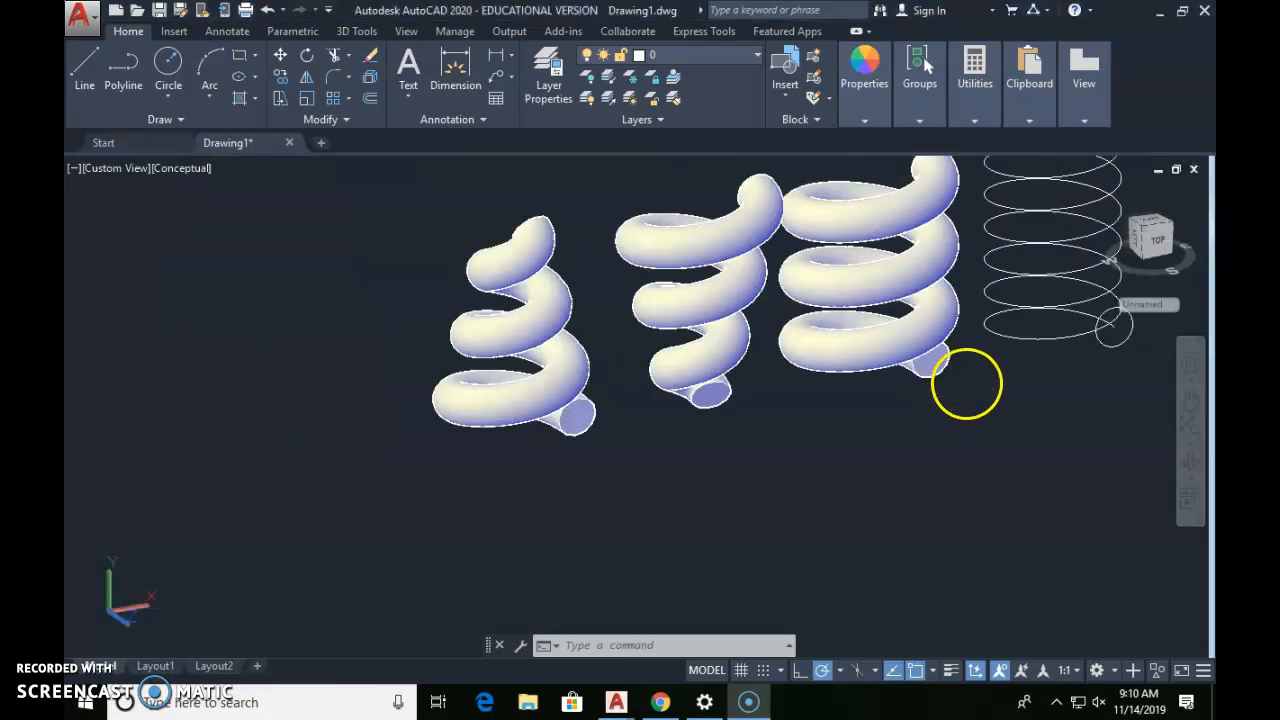
middle_click_drag(905, 385, 580, 431)
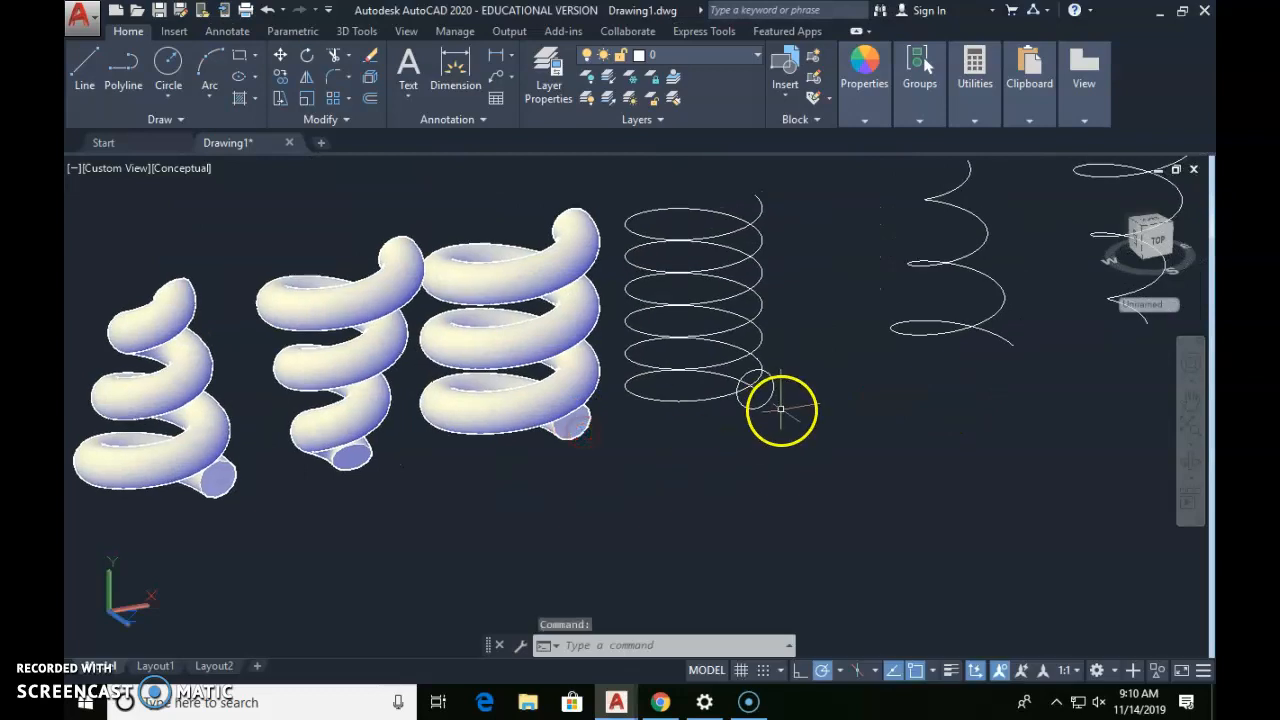
scroll(780, 406, "up", 3)
middle_click_drag(748, 413, 826, 418, "shift")
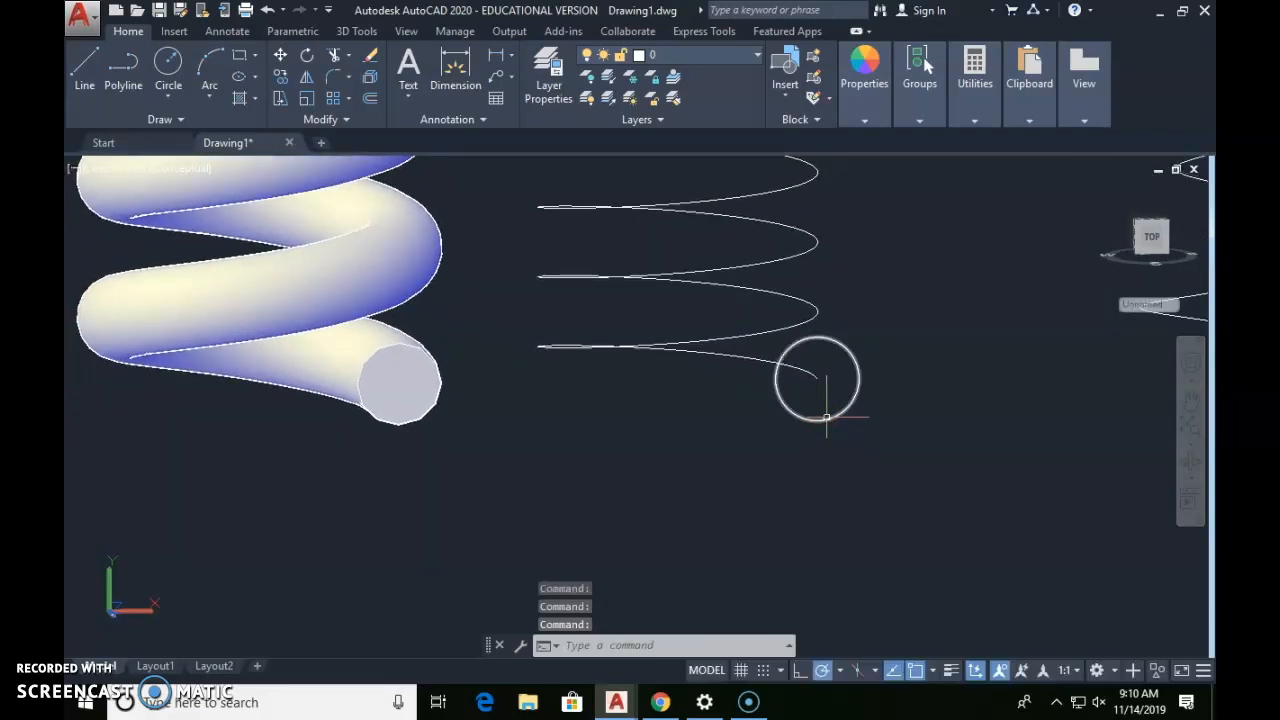
type("u")
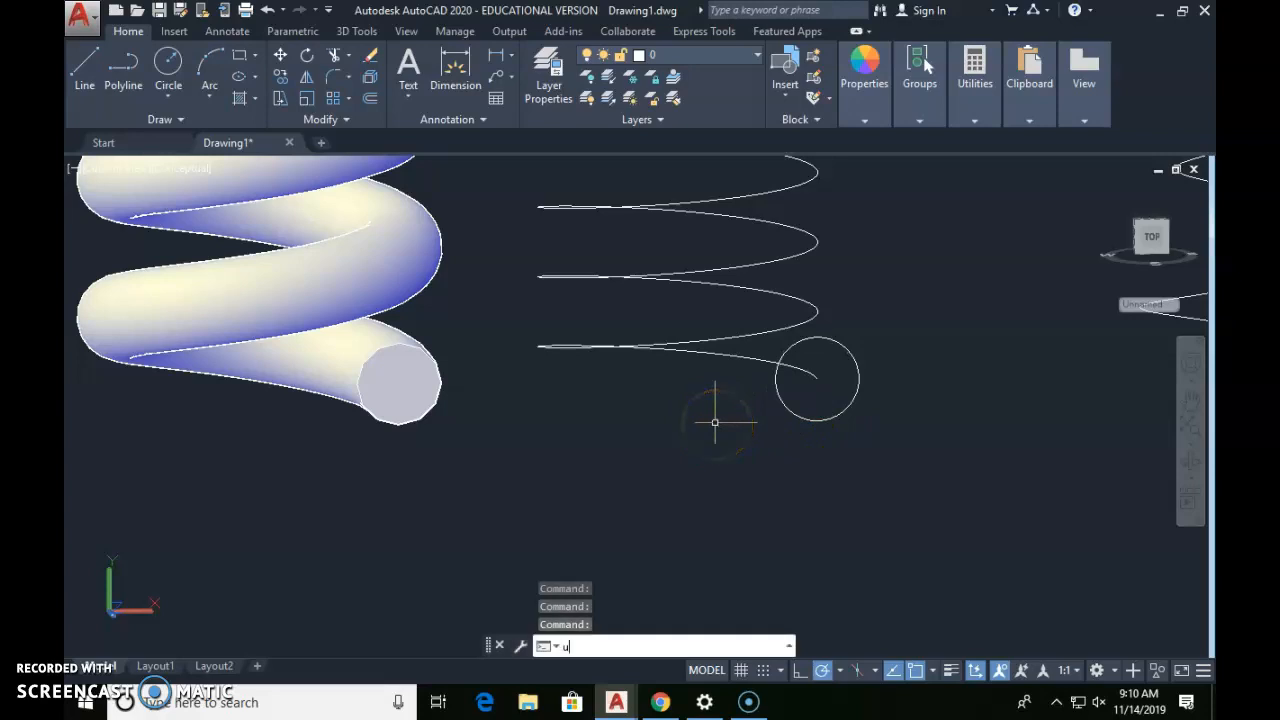
key("Return")
type("u")
key("Return")
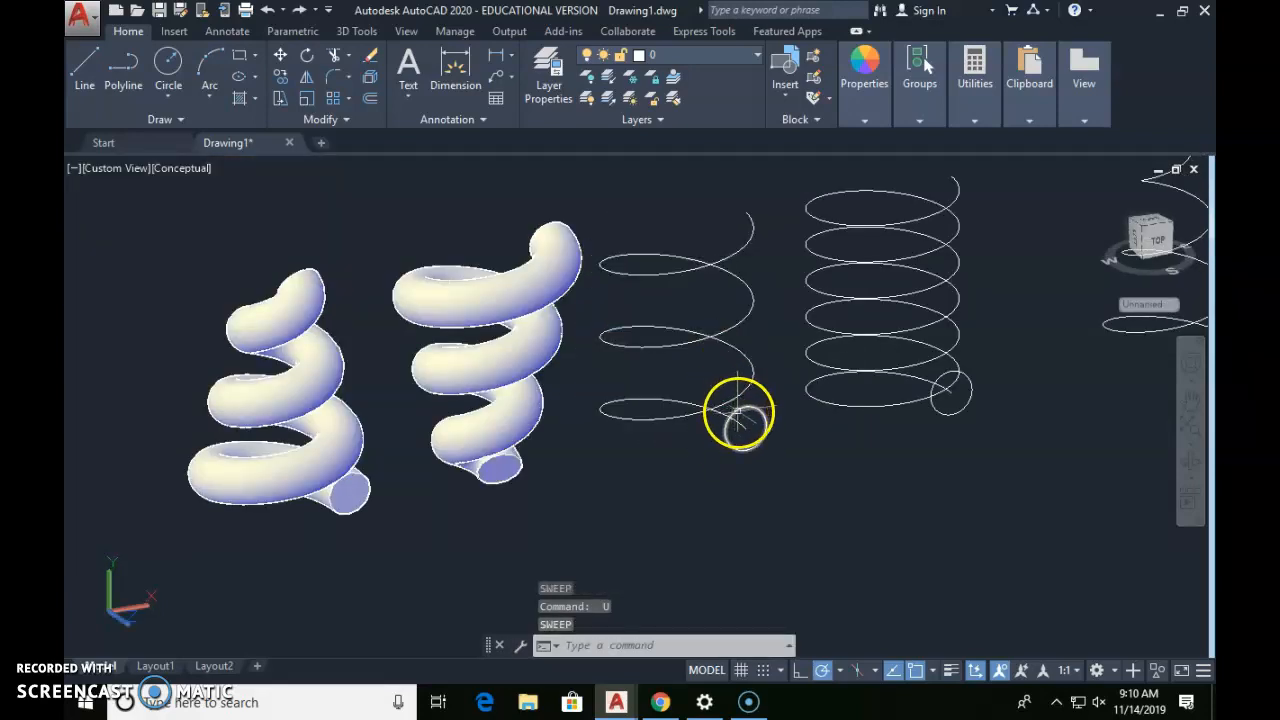
- Enlarge the circle at the third helix's lower end to a radius of about 0.42
scroll(763, 415, "up", 5)
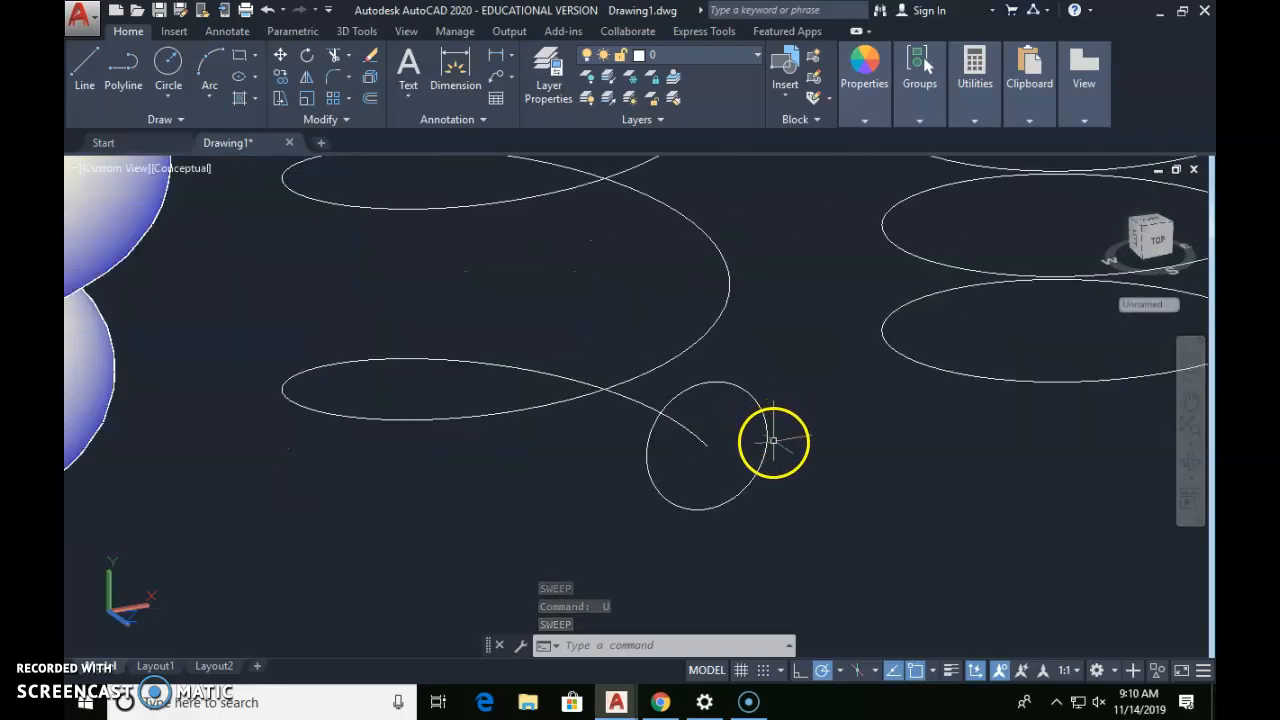
scroll(773, 441, "up", 2)
left_click(763, 443)
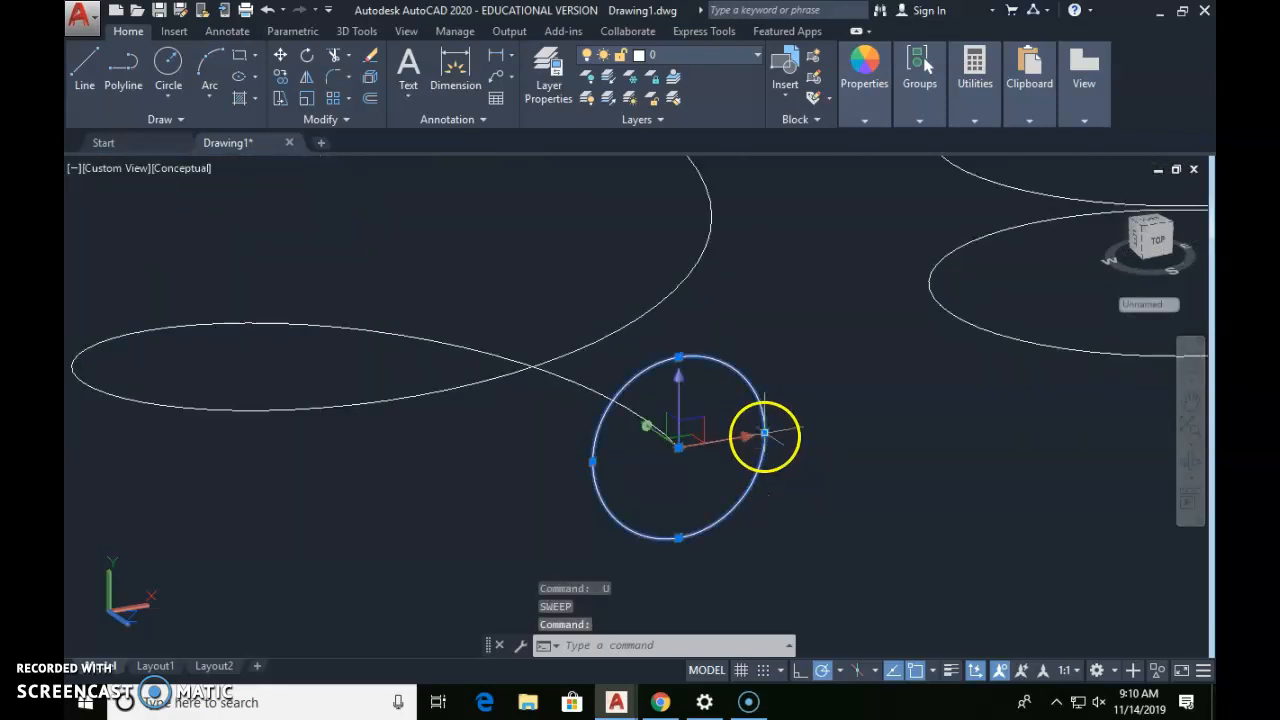
left_click(764, 433)
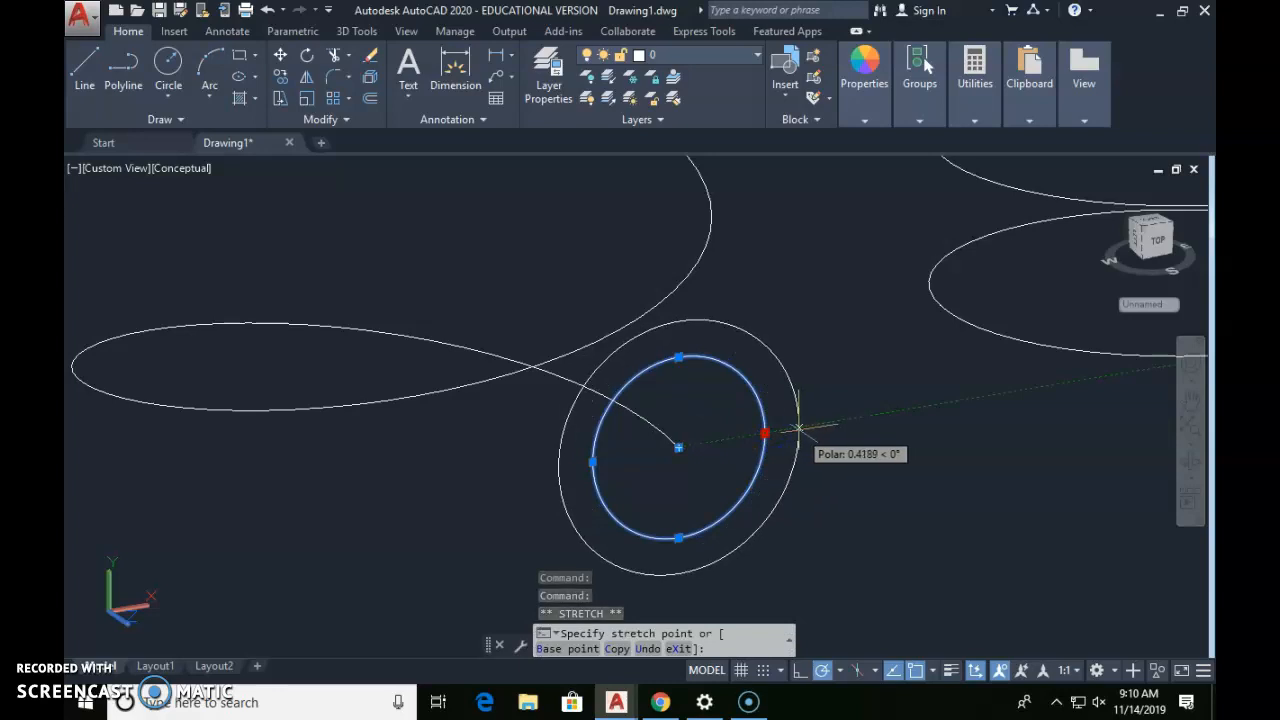
left_click(799, 429)
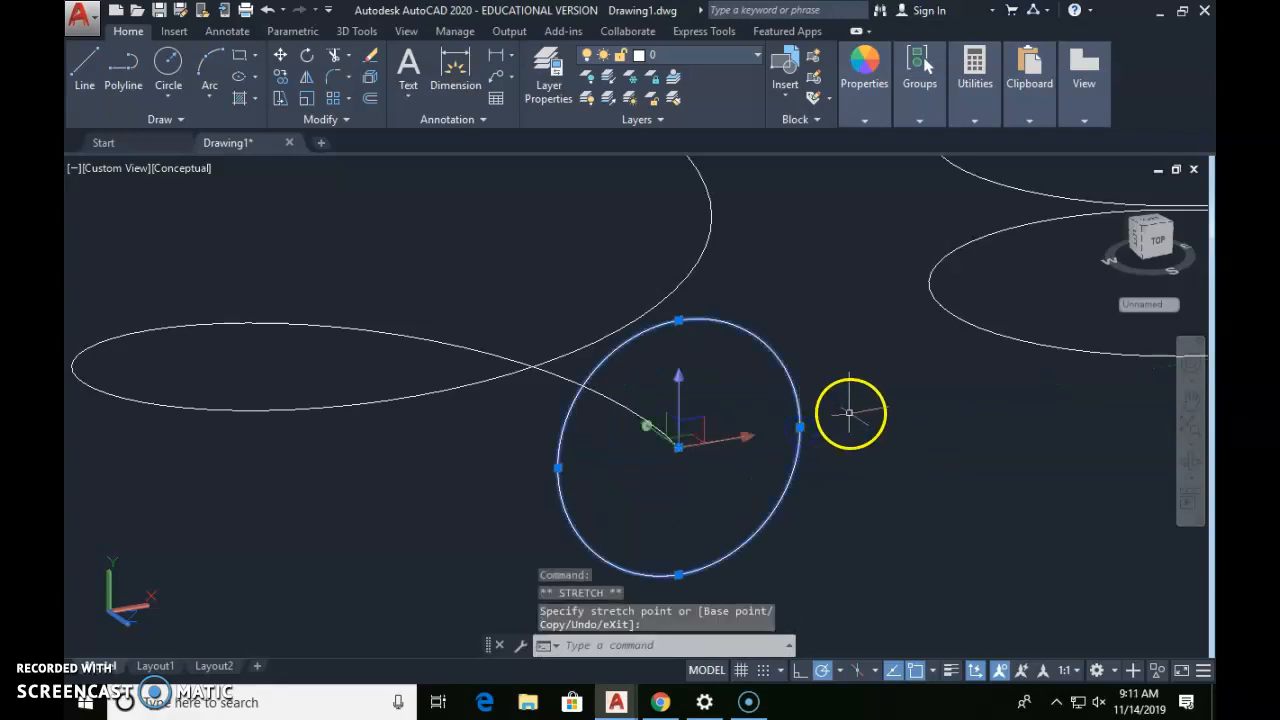
key("Escape")
key("Escape")
- Sweep the enlarged circle at the third helix's lower end along that helix and view the coil from another angle
type("sz")
key("BackSpace")
type("w")
key("Return")
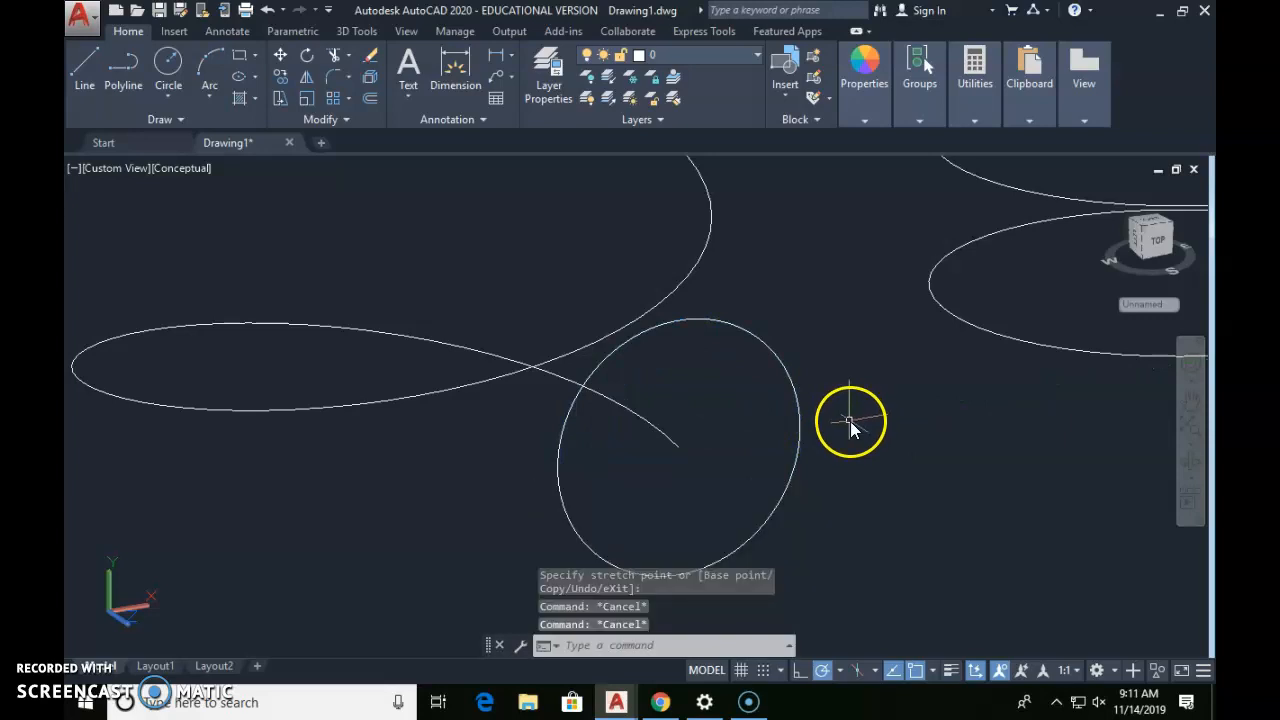
left_click(799, 411)
key("Return")
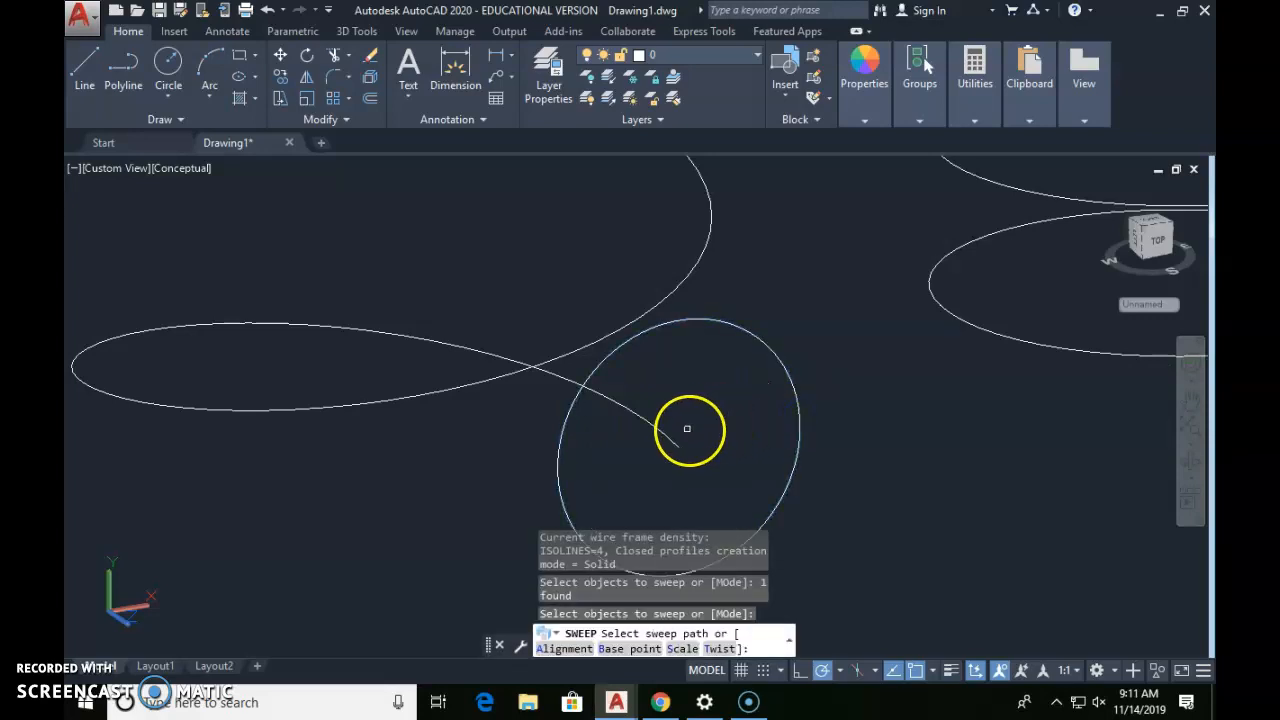
left_click(672, 438)
middle_click_drag(732, 455, 740, 600, "shift")
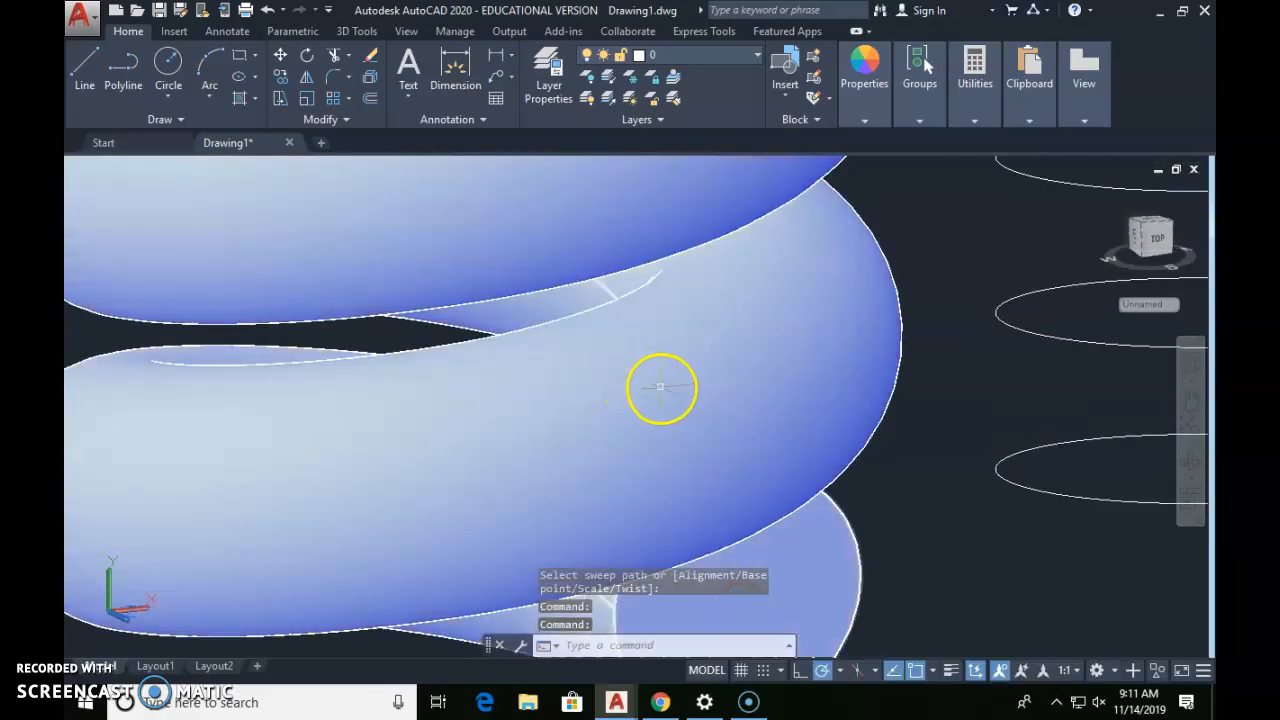
- Undo the third helix's sweep and enlarge its profile circle a little further
key("ctrl+z")
key("ctrl+z")
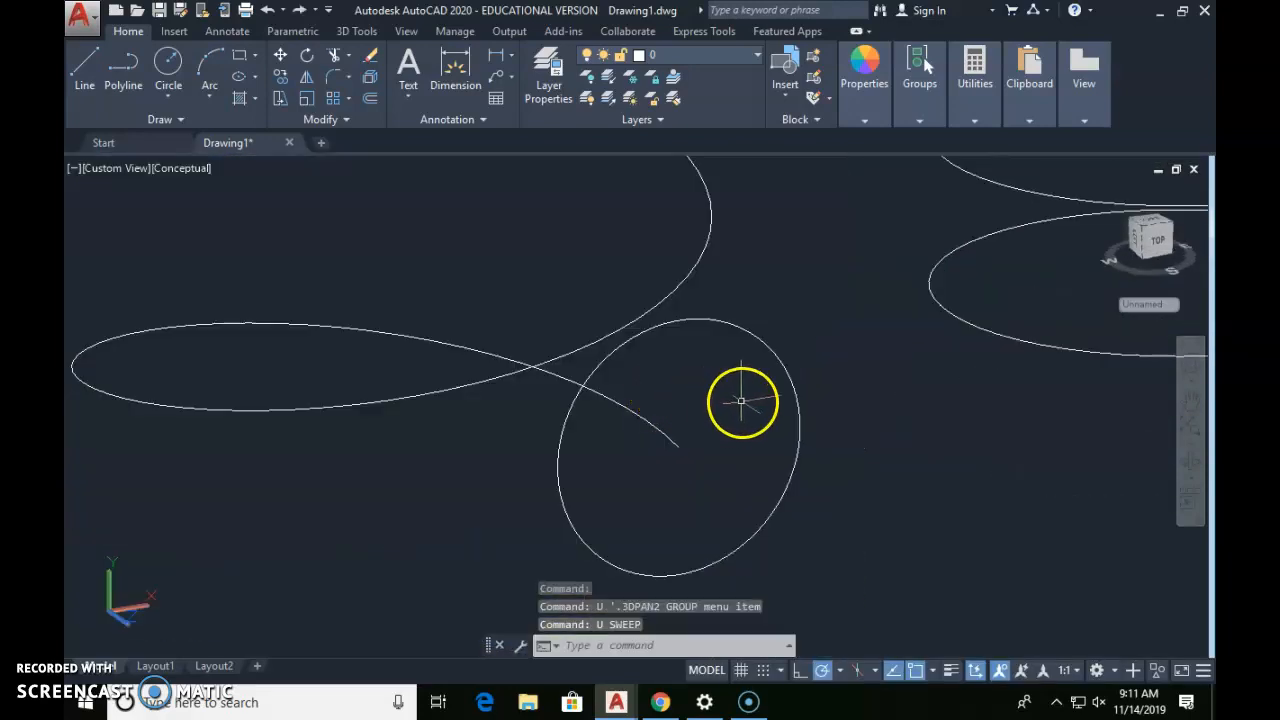
left_click(800, 426)
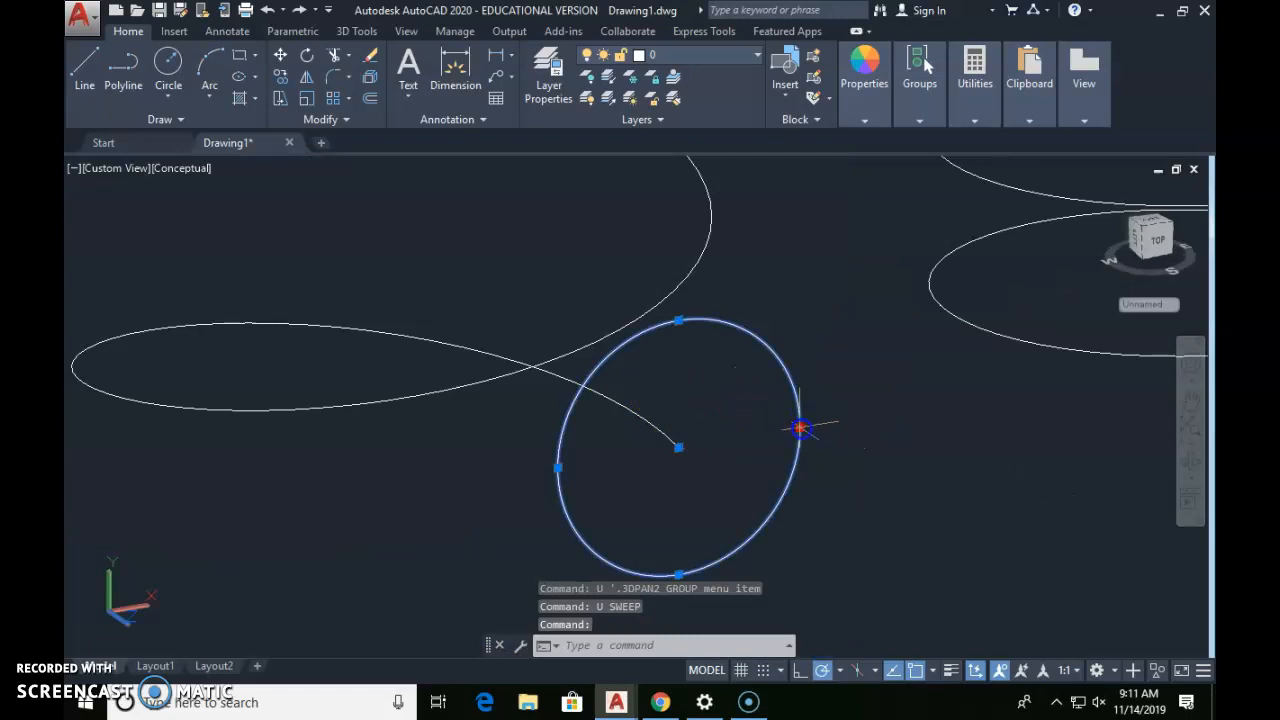
left_click(800, 428)
left_click(861, 425)
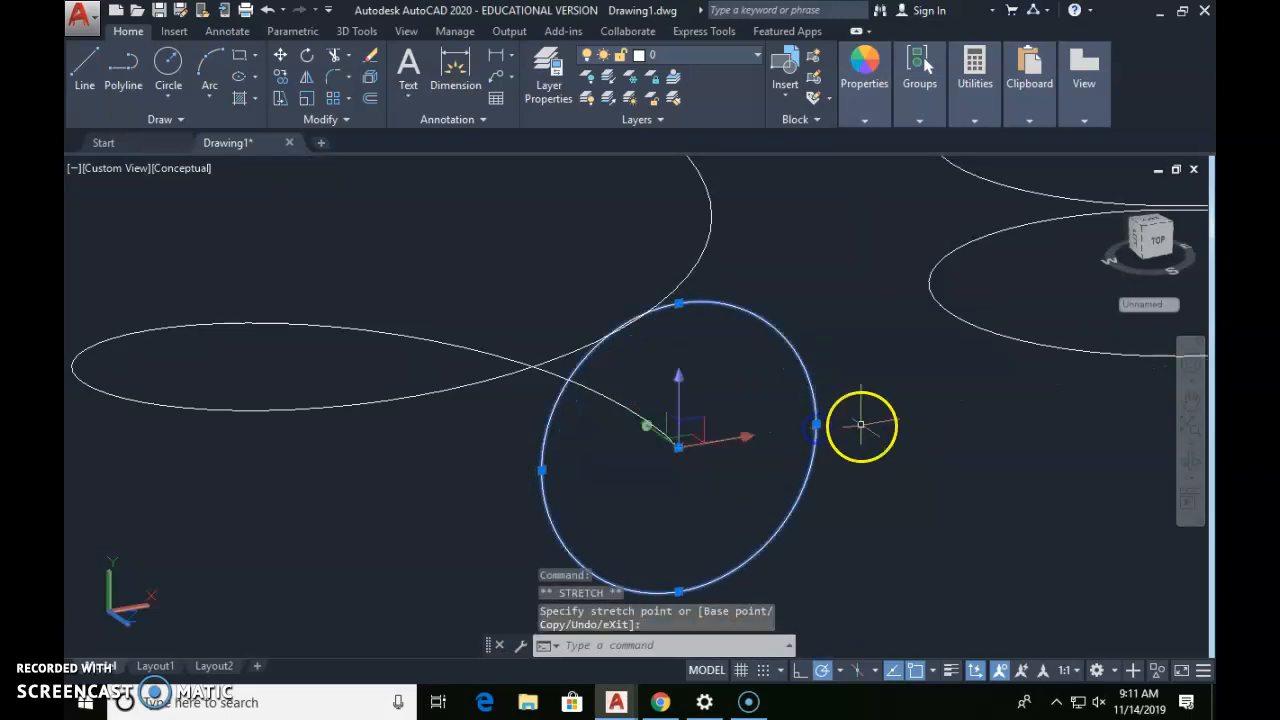
- Sweep the further enlarged circle along the third helix and examine the gap between neighbouring turns up close
key("Escape")
key("Escape")
type("sw")
key("Return")
left_click(816, 409)
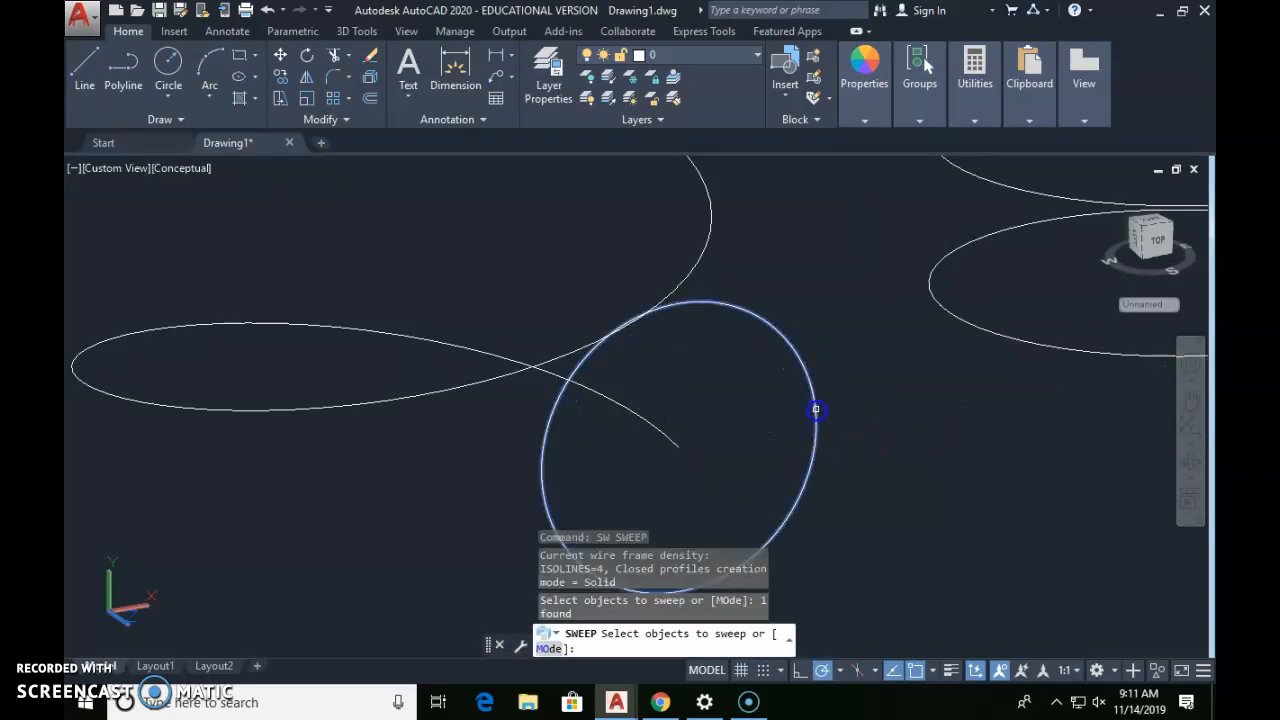
key("Return")
left_click(668, 437)
middle_click_drag(684, 468, 757, 685, "shift")
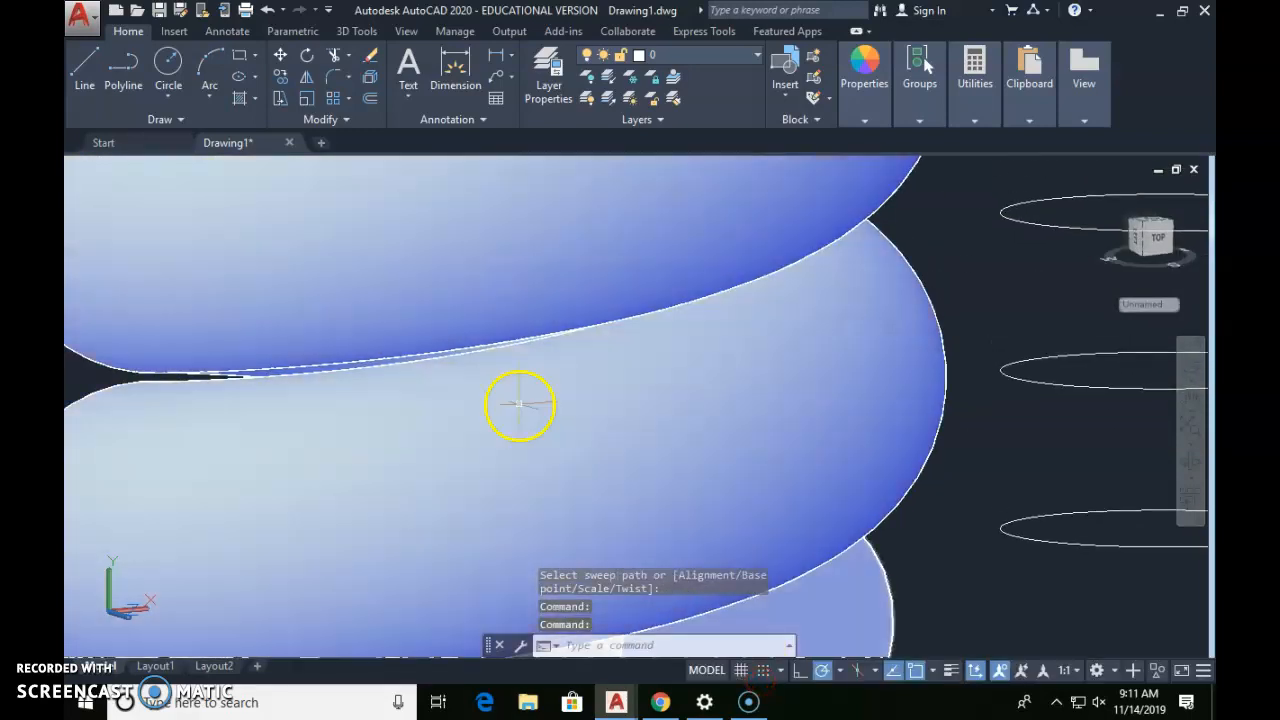
scroll(248, 400, "up", 2)
key("Escape")
key("Escape")
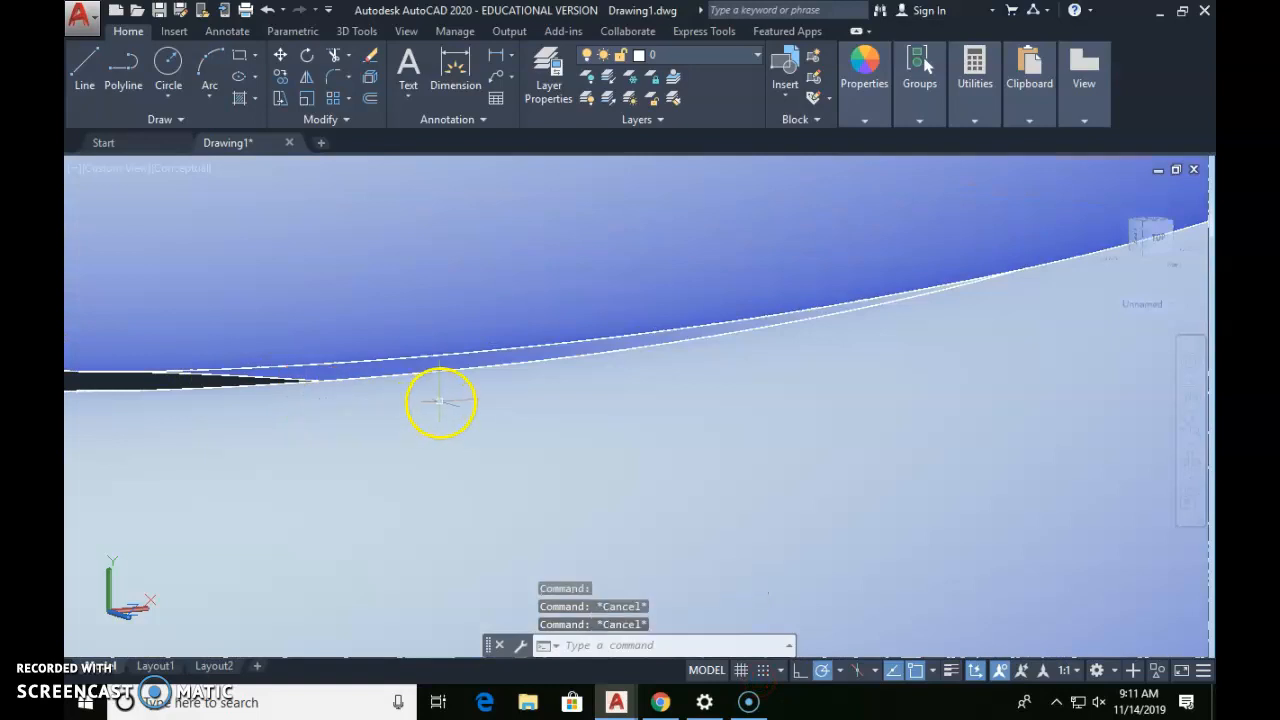
- Undo the latest sweep of the third helix and stretch its profile circle very slightly larger
key("ctrl+z")
key("ctrl+z")
key("ctrl+z")
scroll(791, 420, "up", 4)
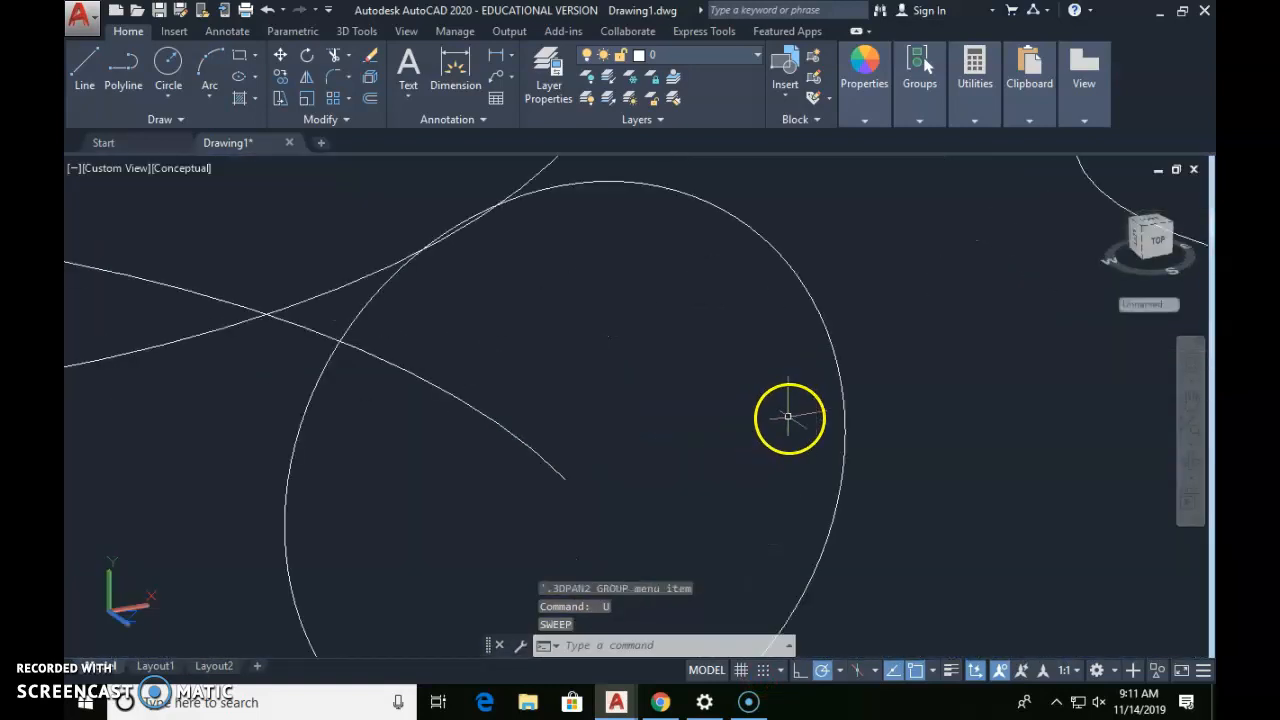
left_click(843, 406)
scroll(830, 433, "up", 4)
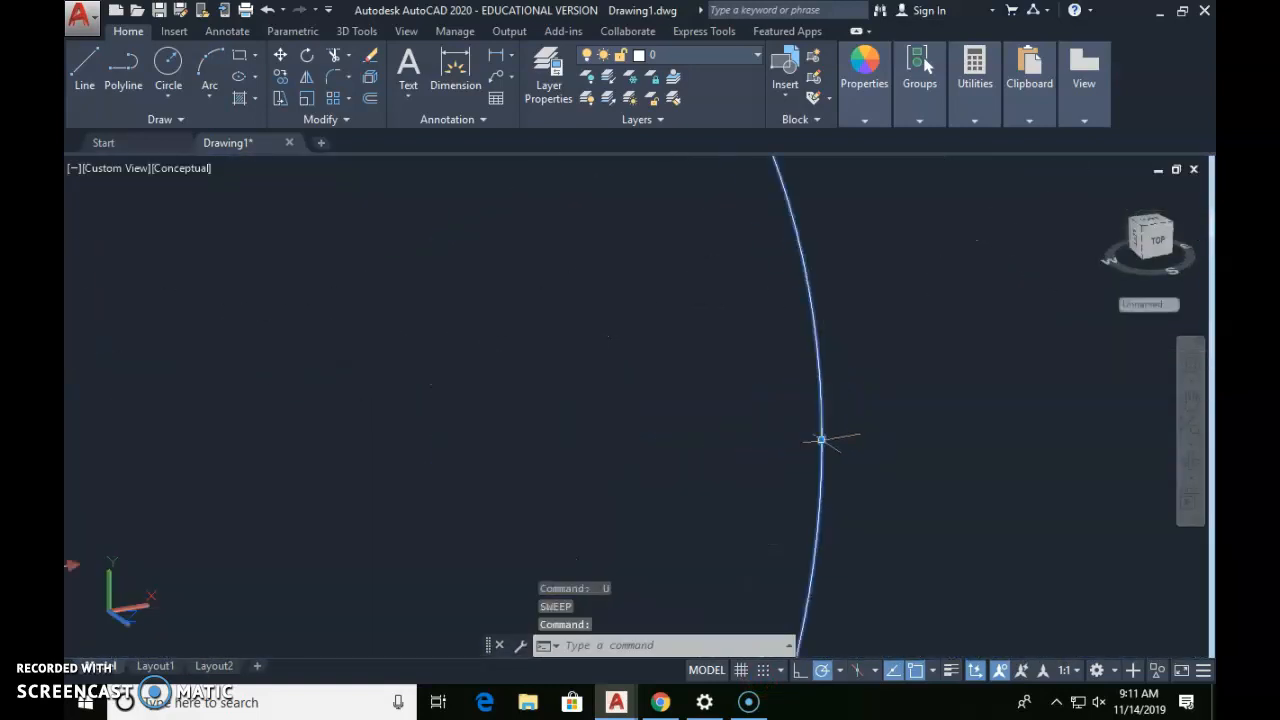
left_click(821, 440)
key("Escape")
key("Escape")
scroll(665, 407, "down", 3)
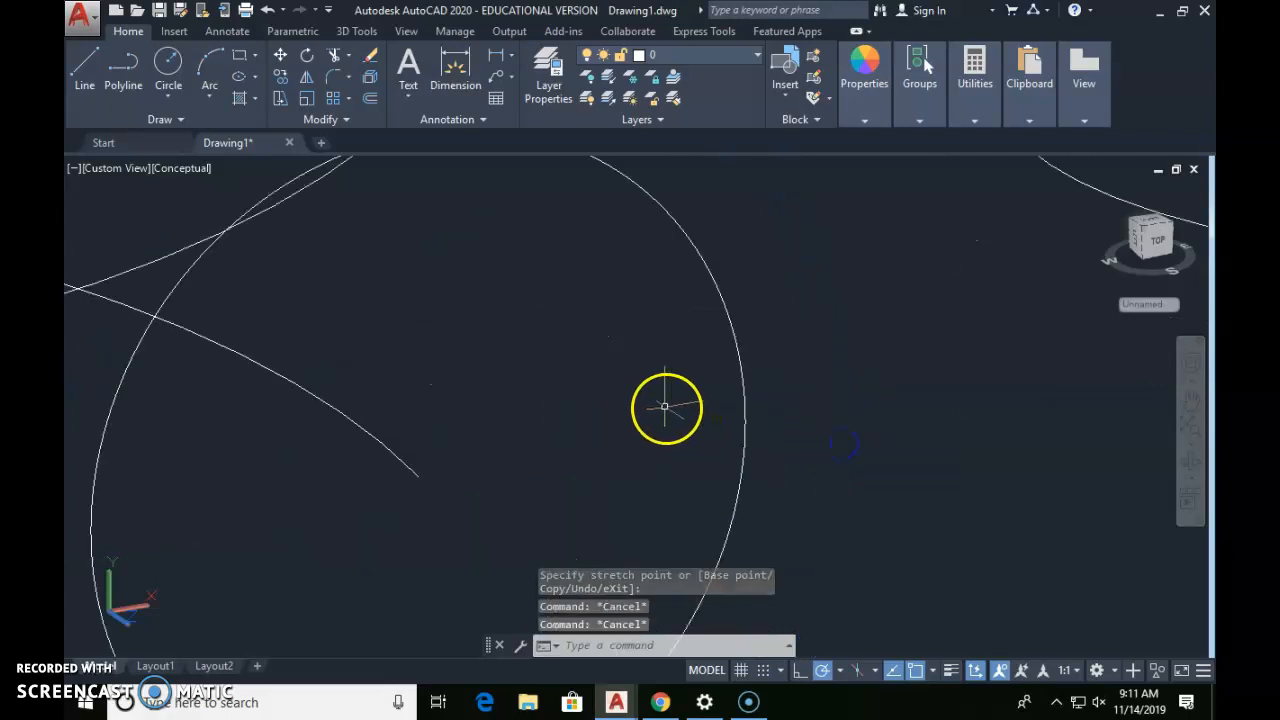
- Sweep the slightly larger circle along the third helix and inspect the coil where its turns meet
scroll(665, 407, "down", 4)
type("sweep")
key("Return")
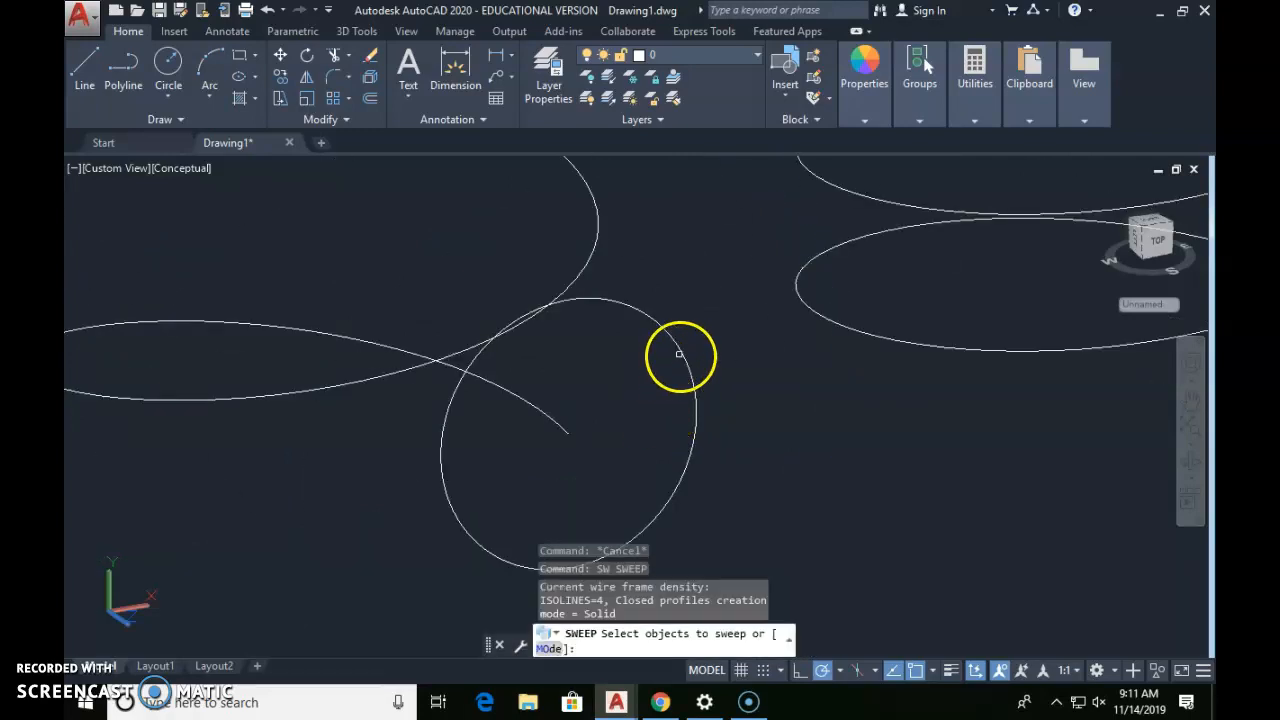
left_click(679, 354)
right_click(681, 355)
left_click(581, 279)
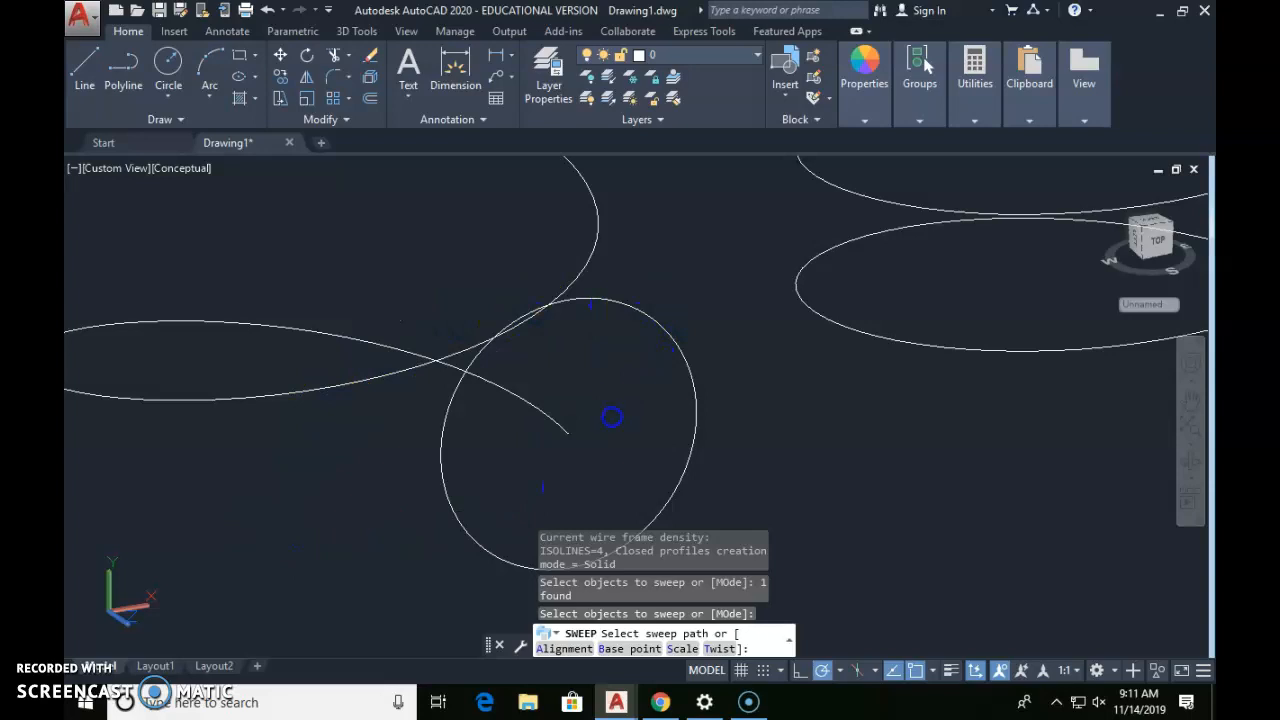
left_click(803, 320)
middle_click_drag(437, 391, 606, 414, "shift")
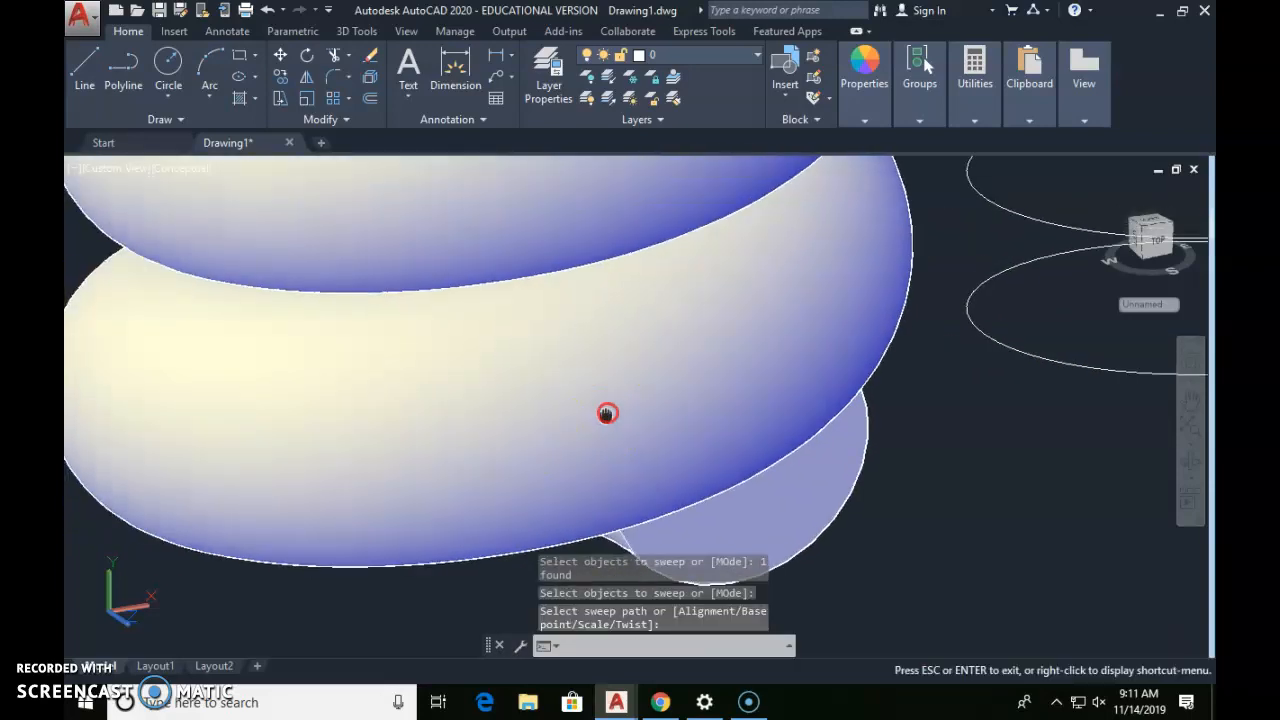
middle_click_drag(480, 523, 464, 383, "shift")
middle_click_drag(576, 410, 319, 366)
- Undo the sweep and shrink the profile circle at the third helix's lower end
middle_click_drag(769, 471, 683, 460, "shift")
scroll(749, 420, "up", 3)
left_click(778, 378)
left_click(749, 373)
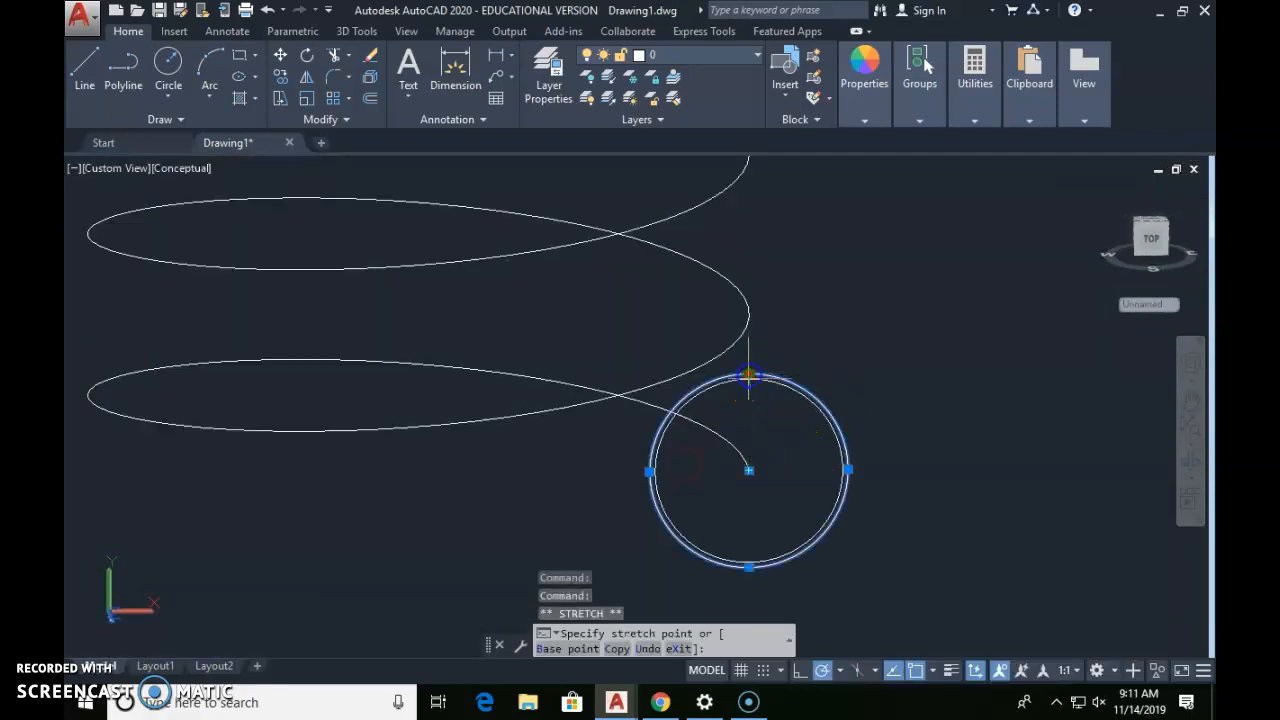
left_click(749, 386)
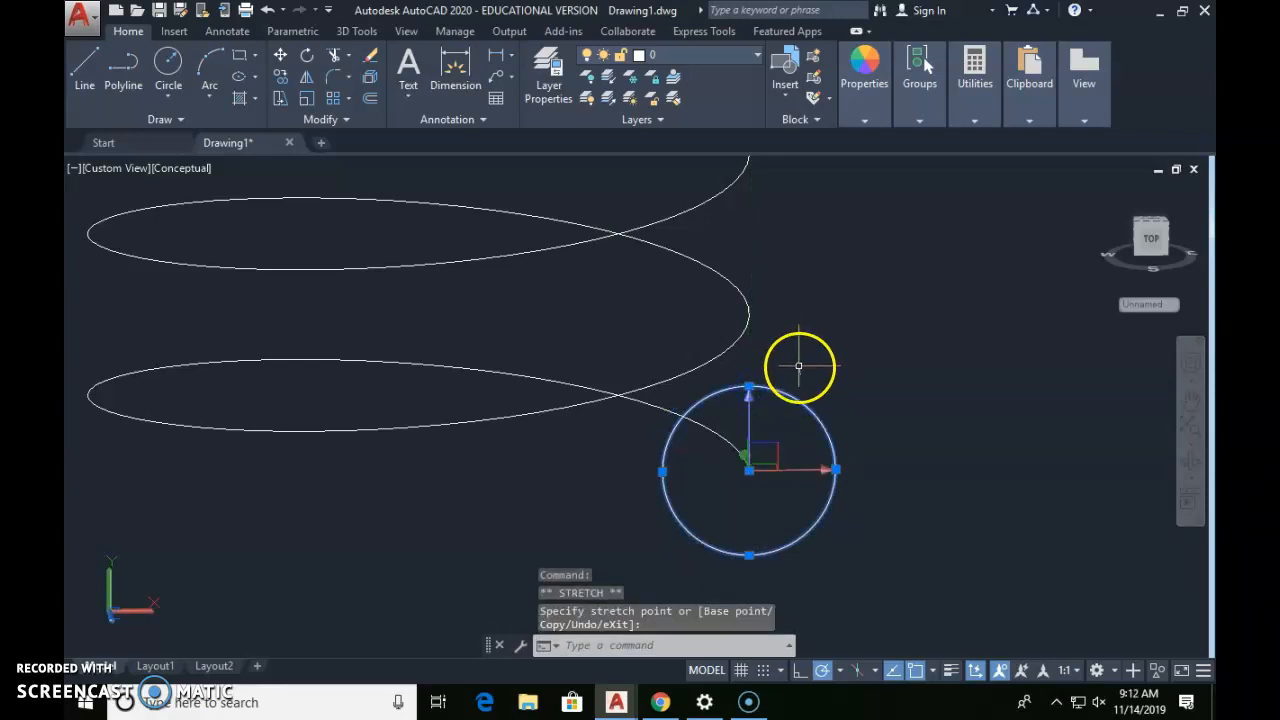
left_click(711, 455)
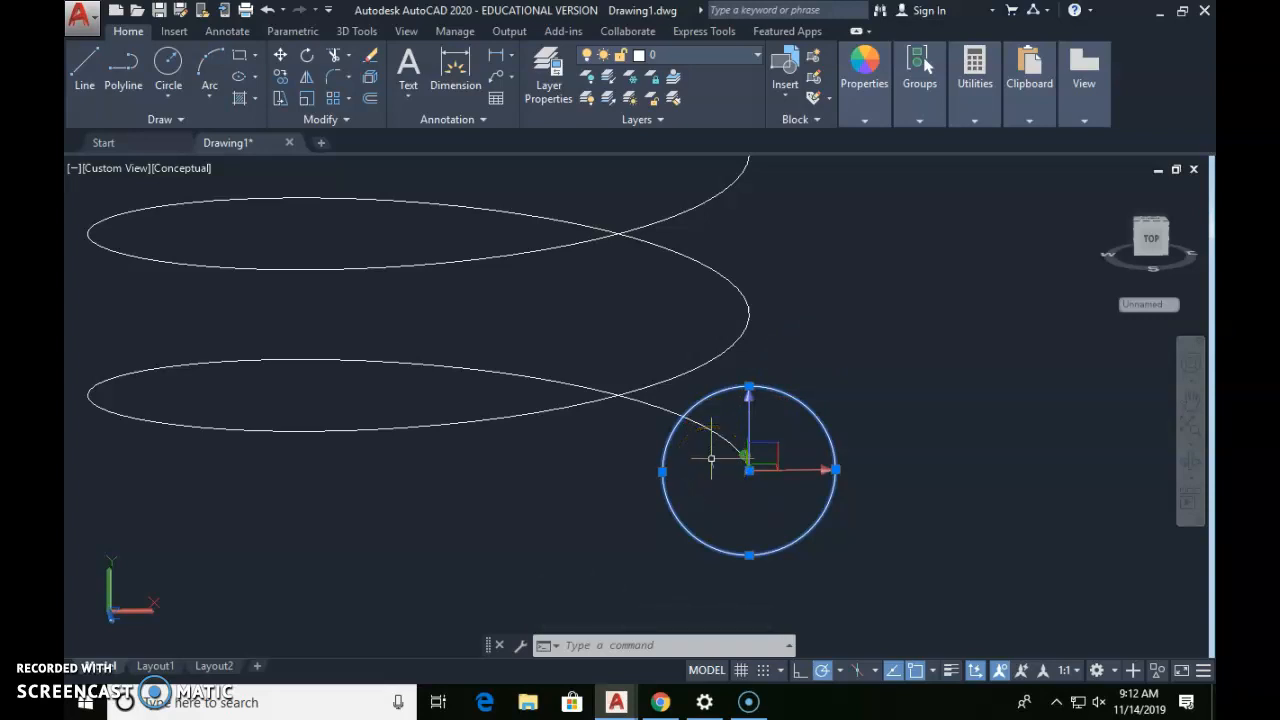
- Sweep the reduced circle along the third helix to form a solid coil
key("Escape")
type("sw")
key("Return")
left_click(790, 390)
right_click(731, 449)
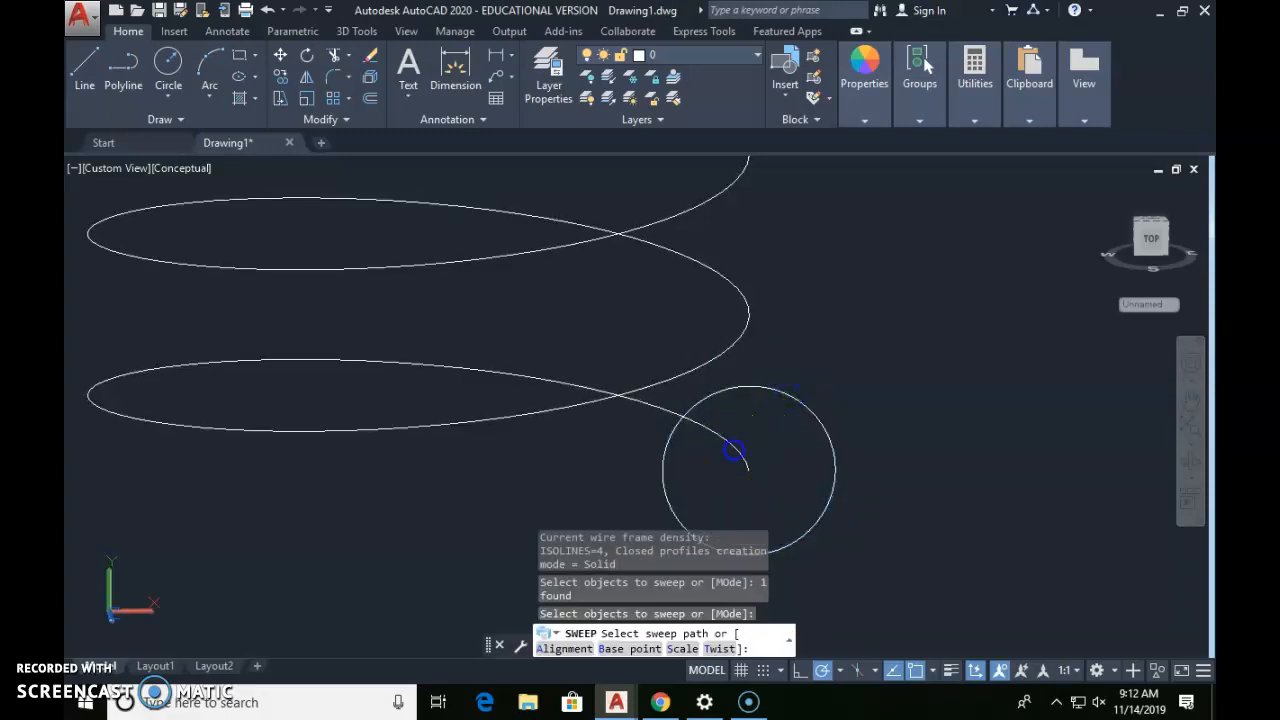
left_click(733, 450)
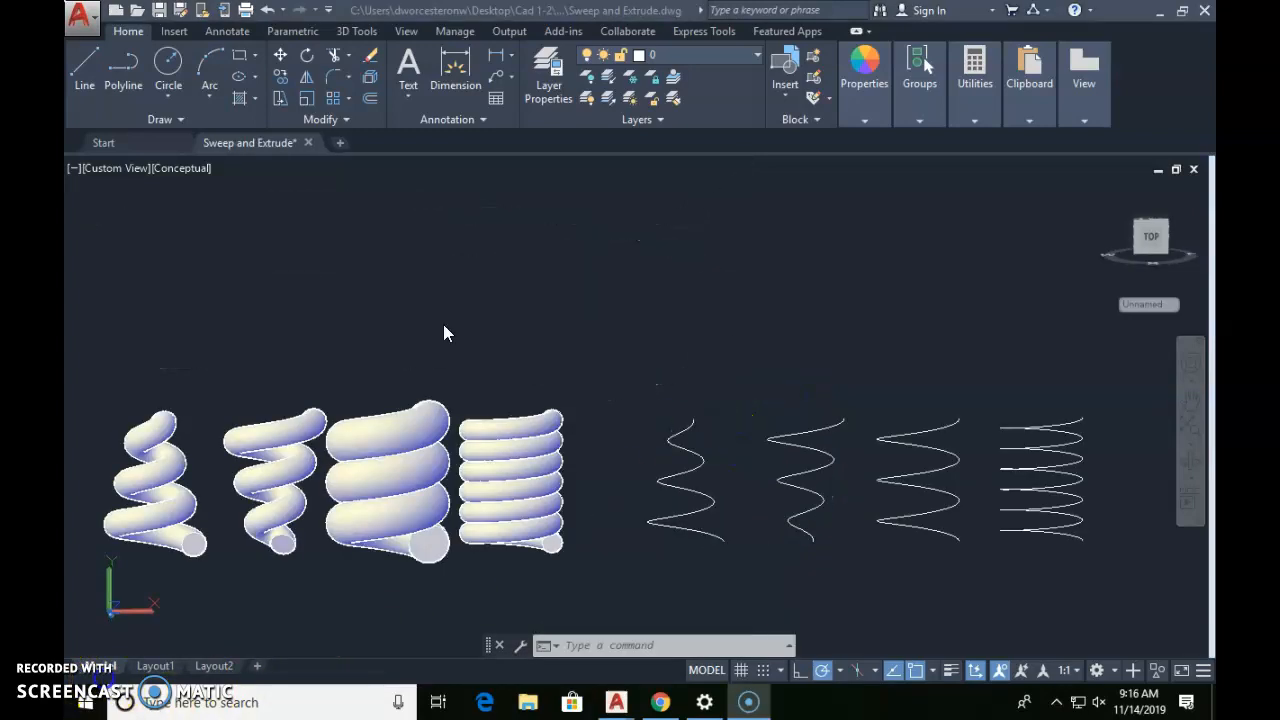
- Switch the Sweep and Extrude drawing to the Front view
left_click(123, 167)
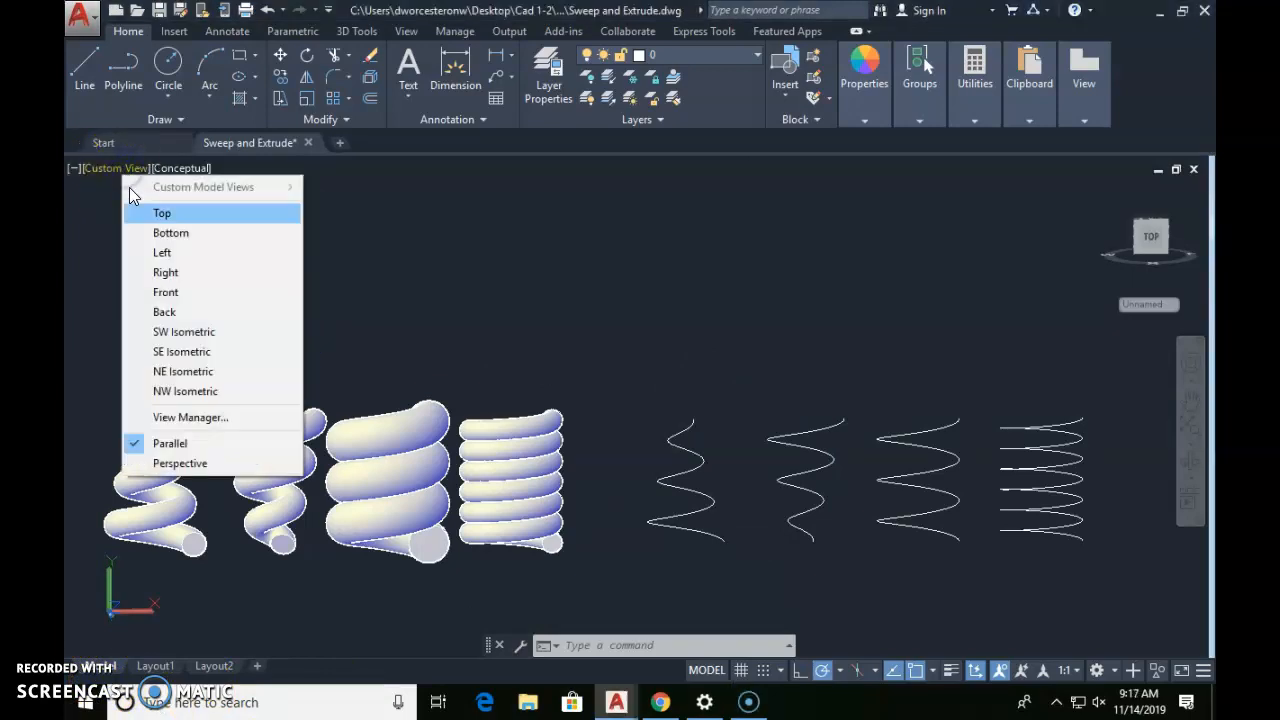
left_click(166, 292)
middle_click_drag(830, 518, 462, 508)
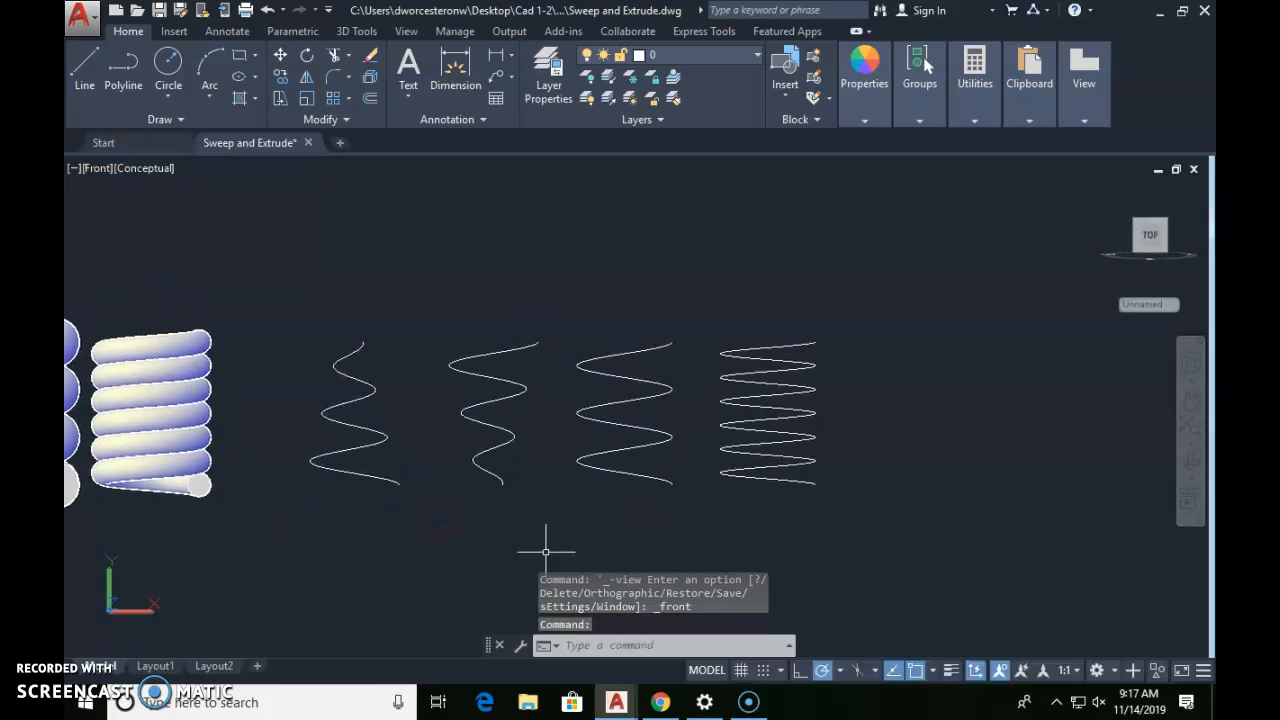
scroll(457, 497, "up", 5)
middle_click_drag(491, 486, 376, 490)
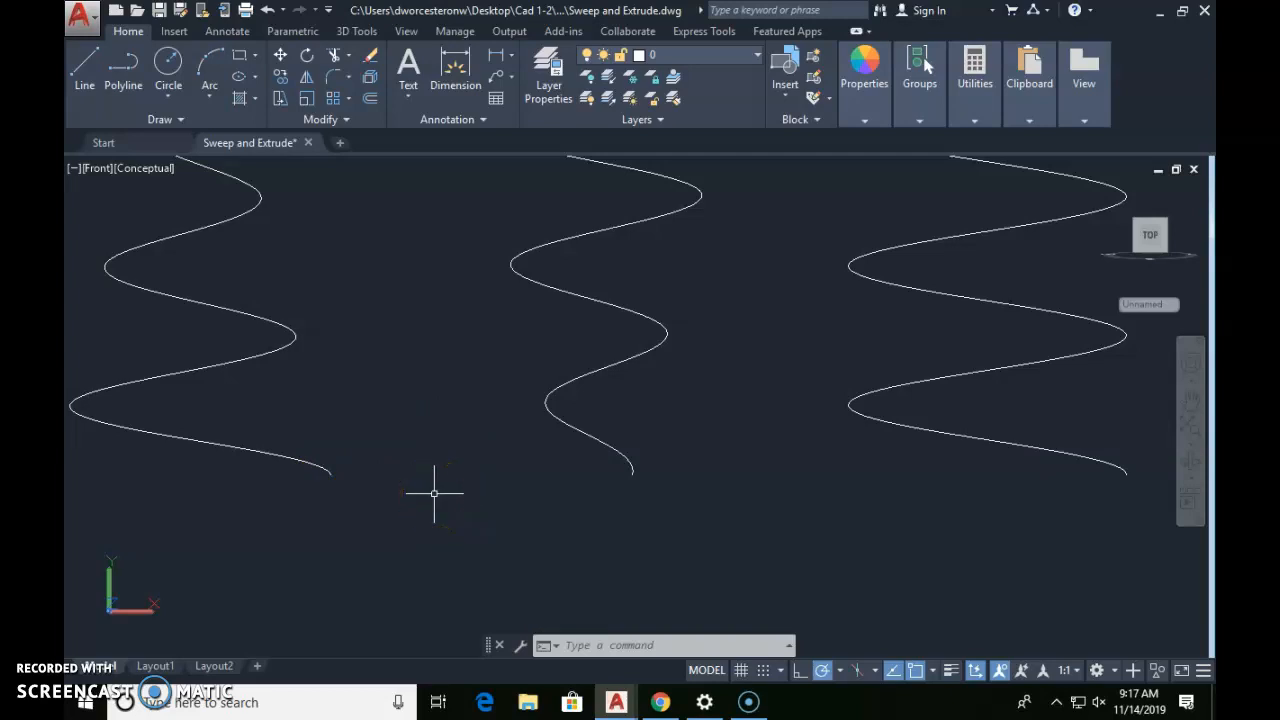
- Draw a five-sided polygon inscribed in a circle of radius about 0.35, pointing upward, beside the first wireframe helix's lower end
type("po")
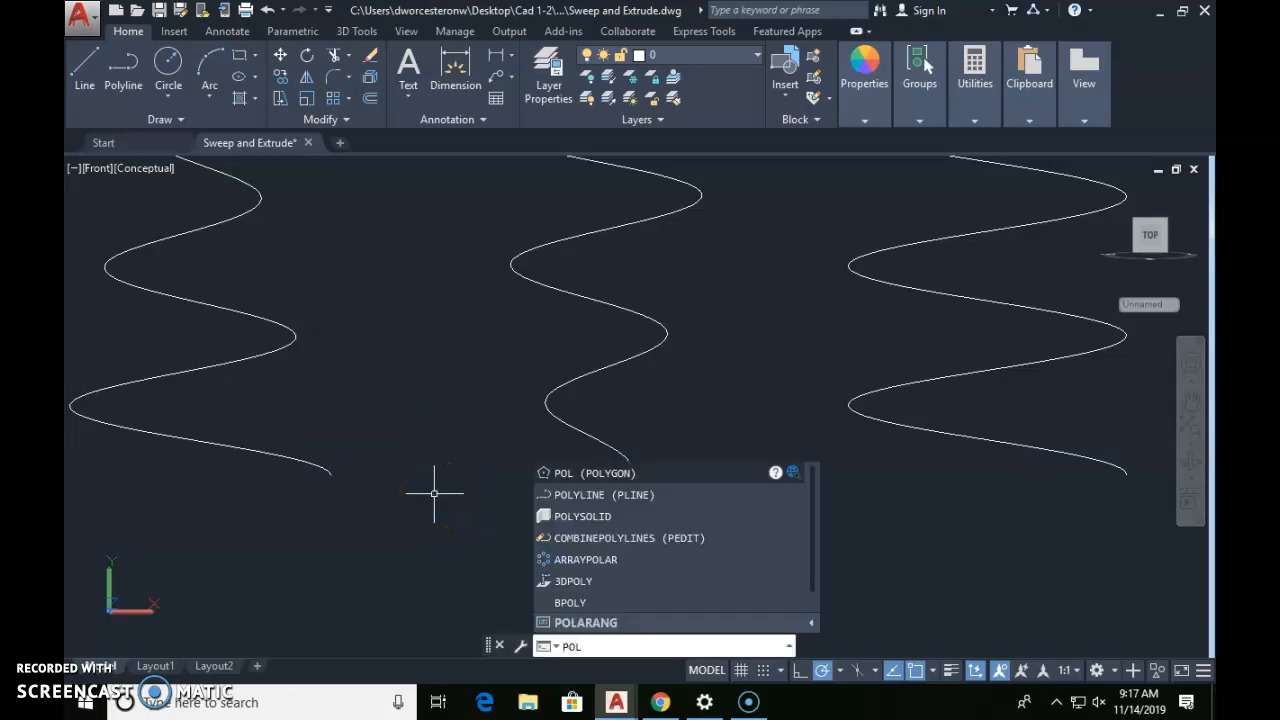
key("Return")
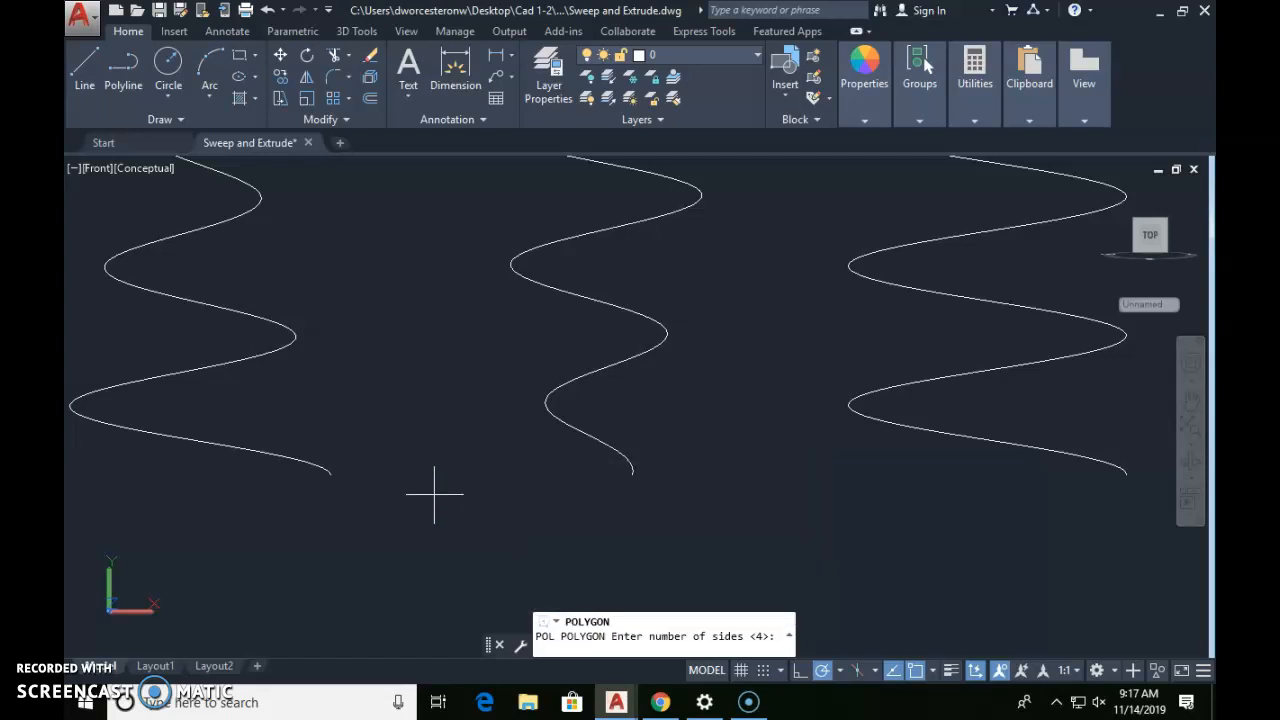
type("5")
key("Return")
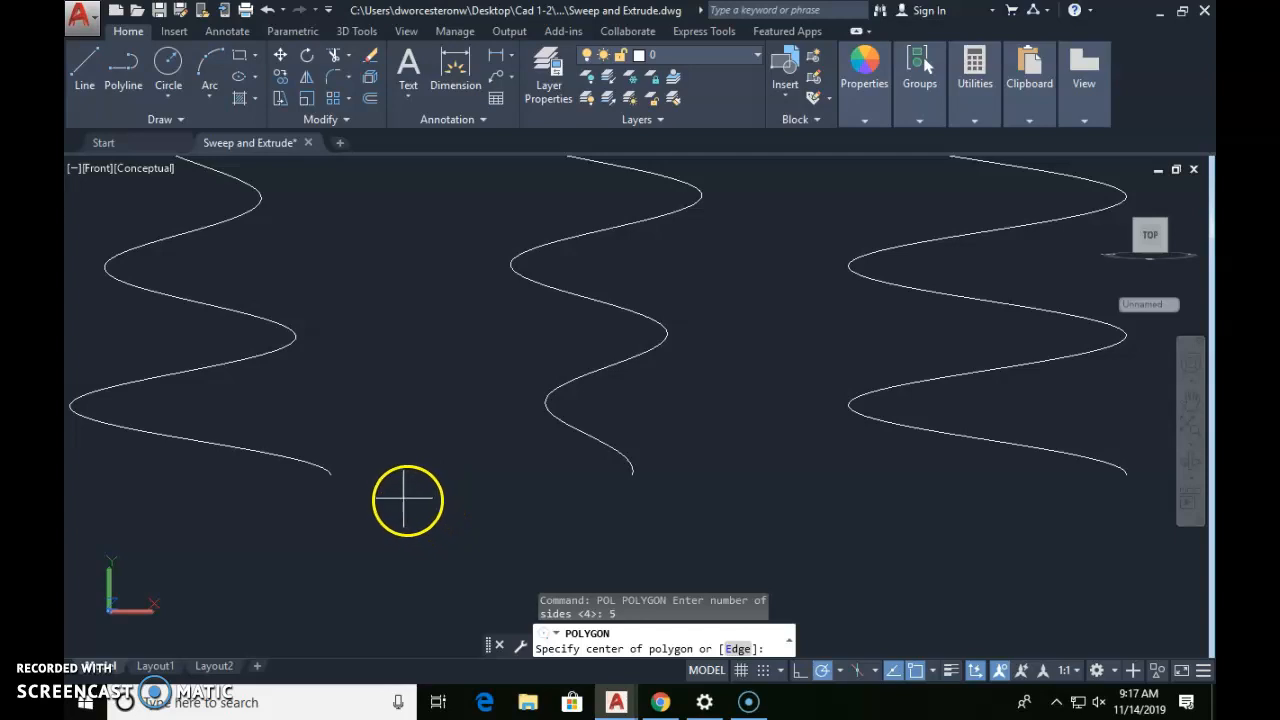
left_click(402, 512)
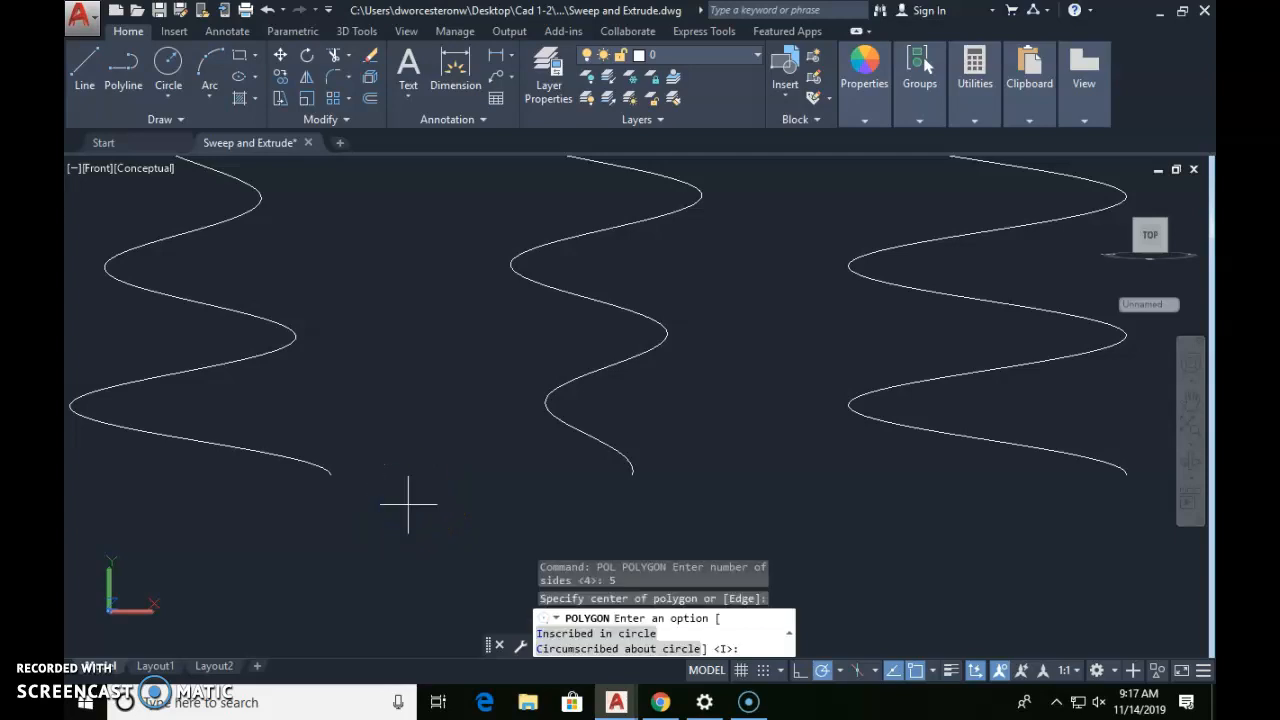
key("Return")
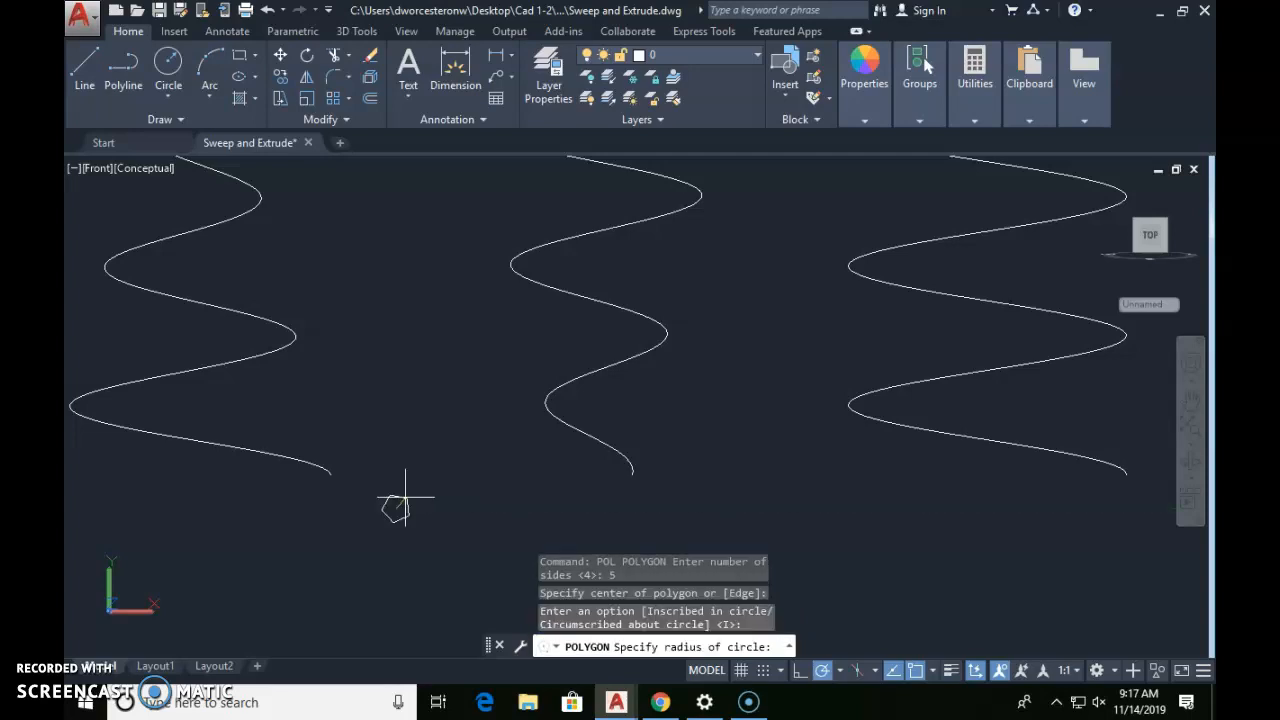
left_click(398, 470)
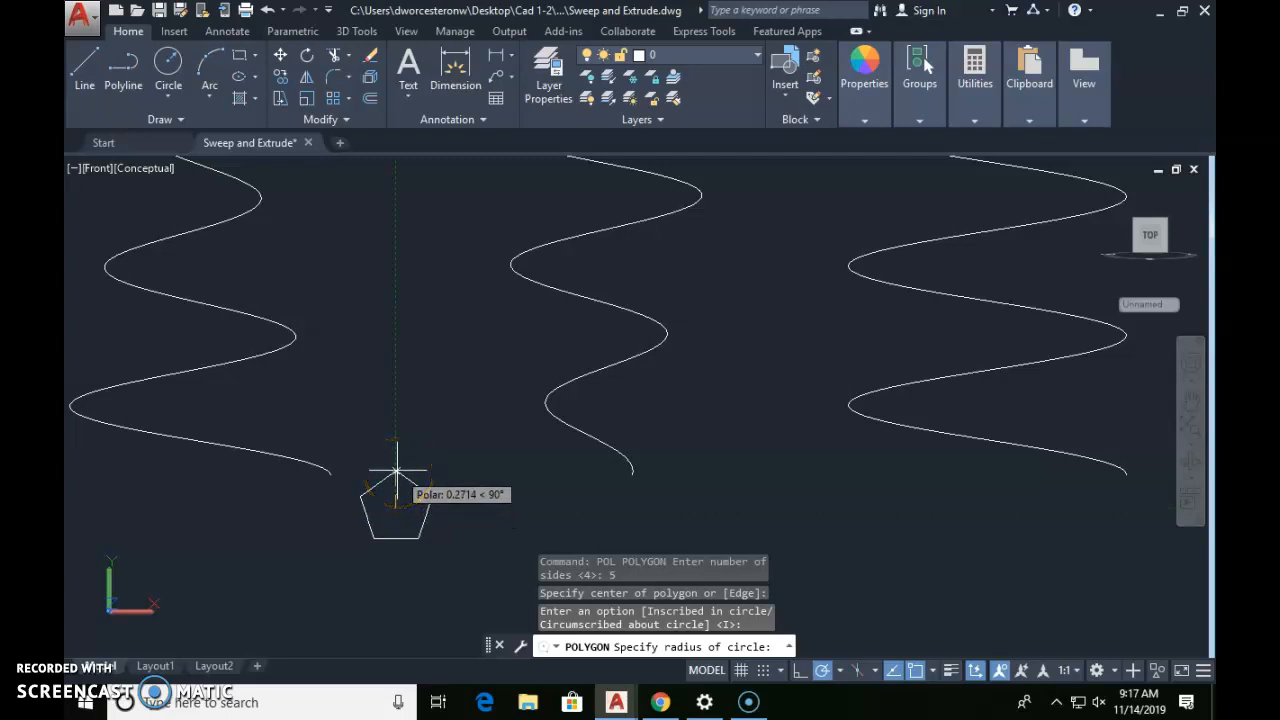
left_click(396, 381)
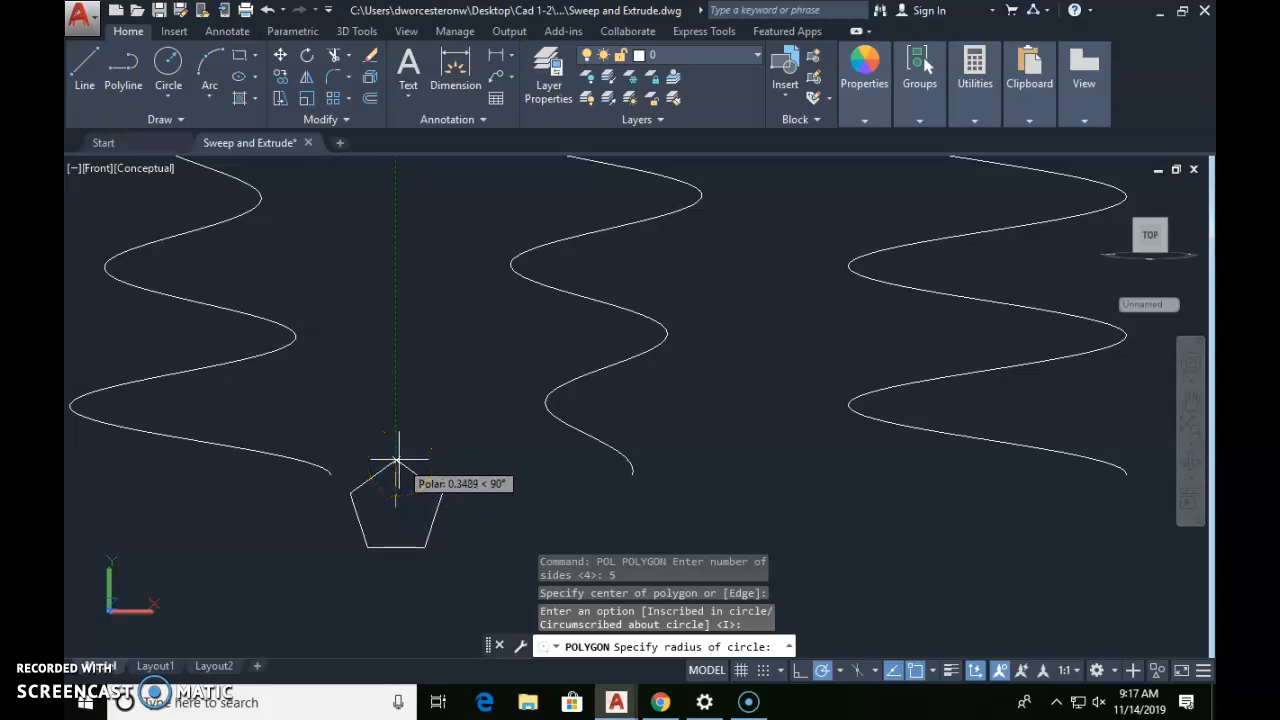
left_click(397, 462)
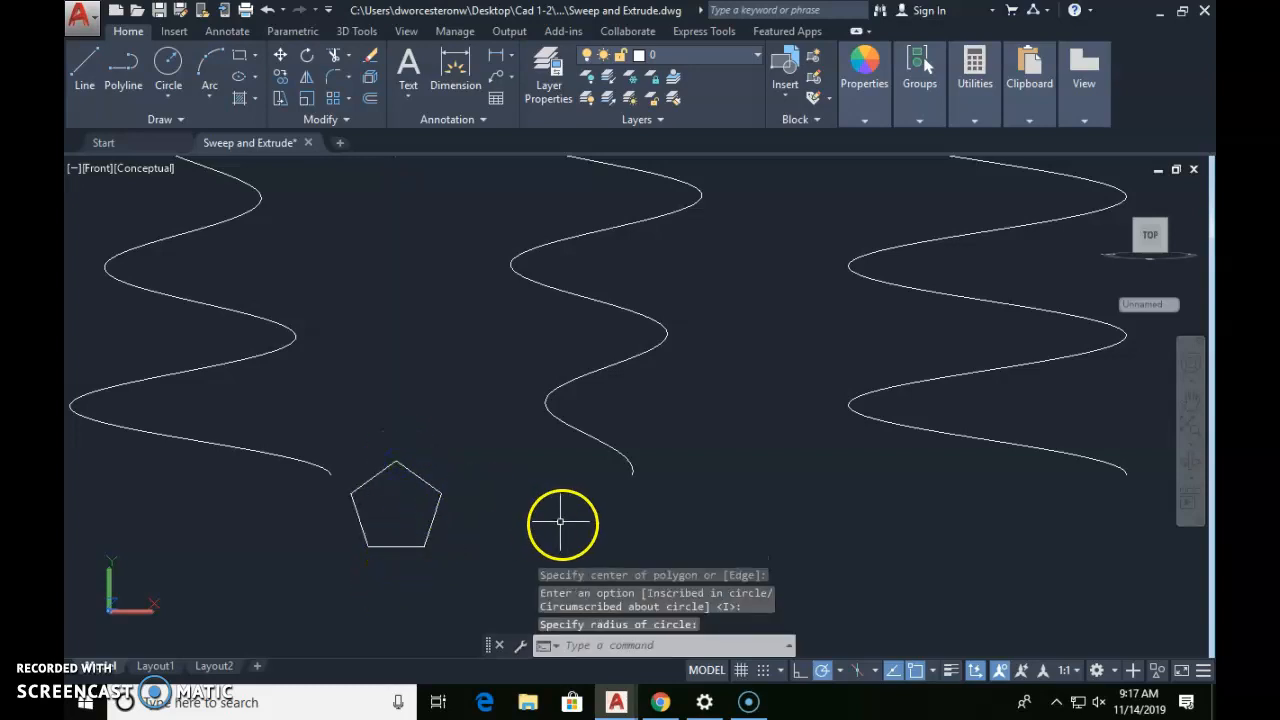
- Draw a small circle just below and beside the second wireframe helix's lower end
middle_click_drag(623, 503, 285, 486)
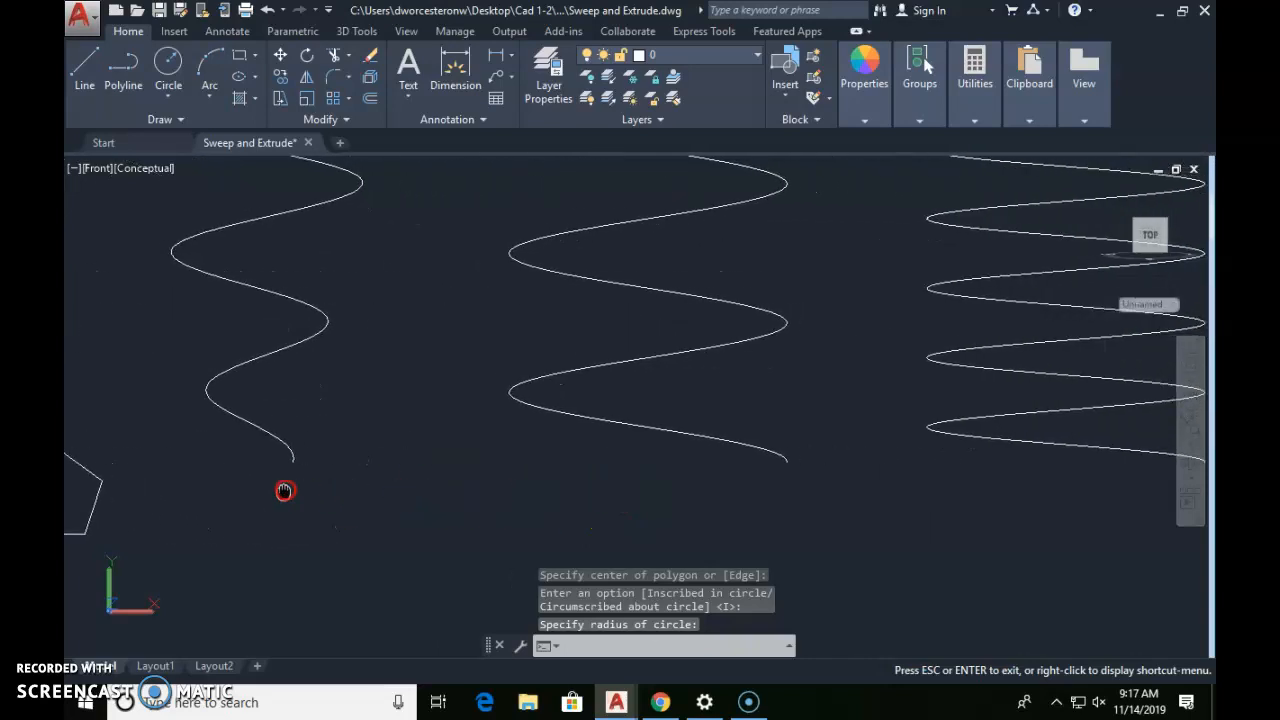
middle_click_drag(386, 474, 334, 488)
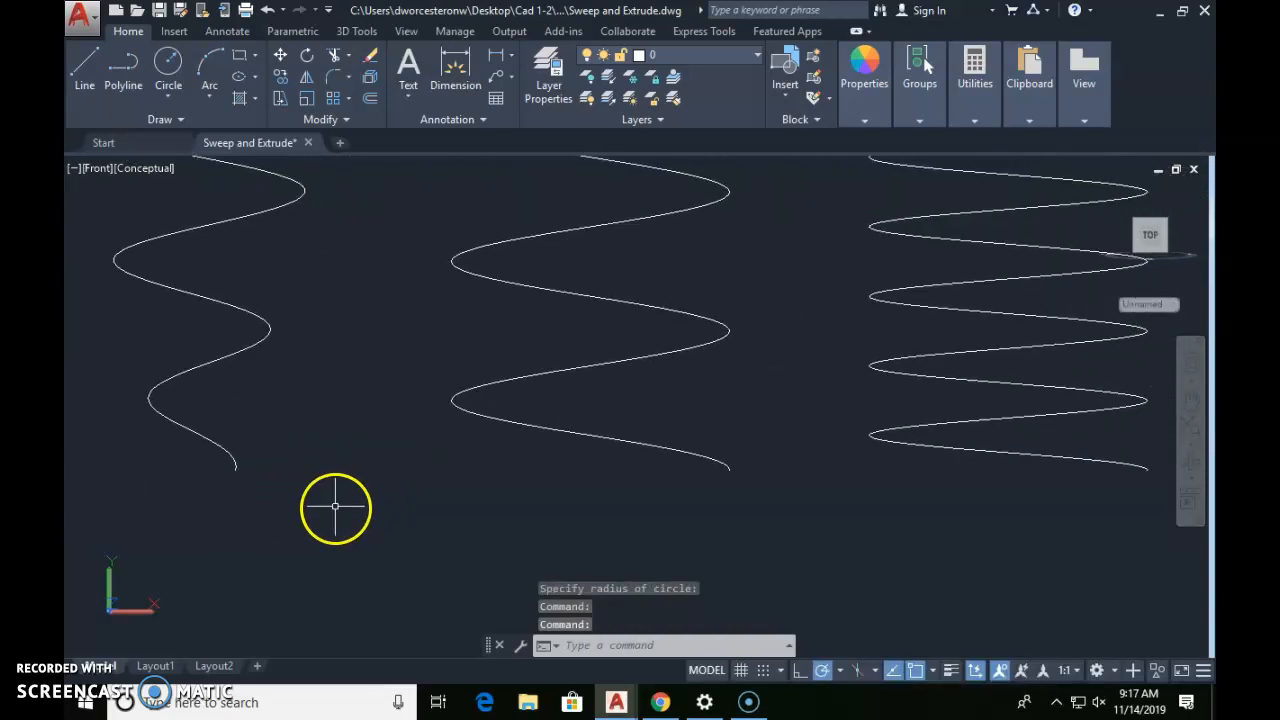
scroll(335, 507, "up", 2)
type("c")
key("Return")
left_click(322, 522)
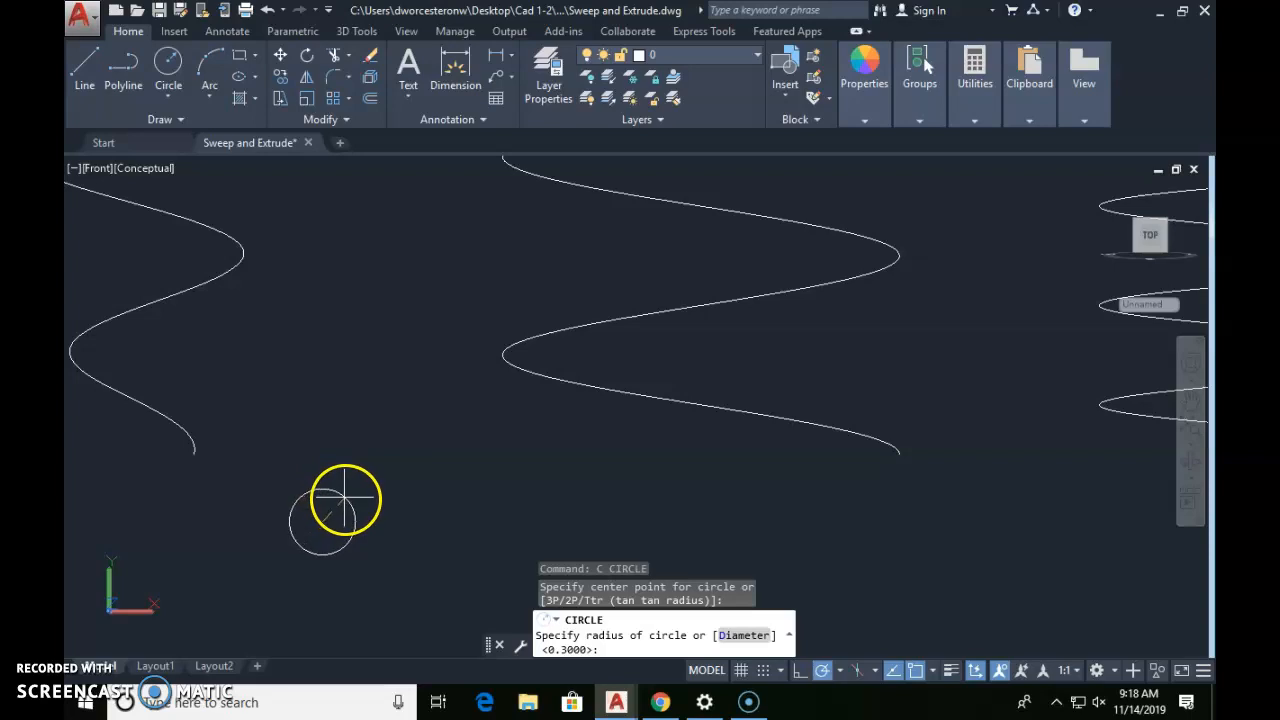
left_click(345, 497)
- Draw three connected lines forming a tapered neck that rises from inside the small circle and widens to a flat top edge
type("l")
key("Return")
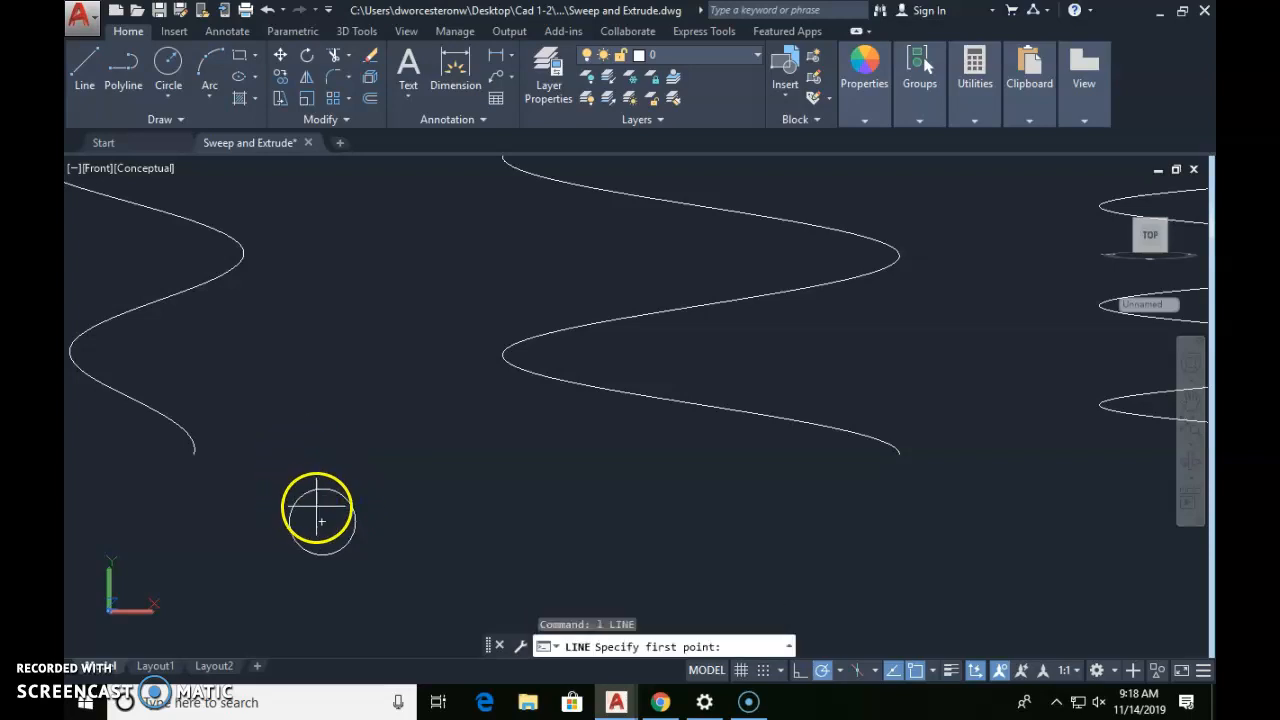
left_click(313, 501)
left_click(292, 430)
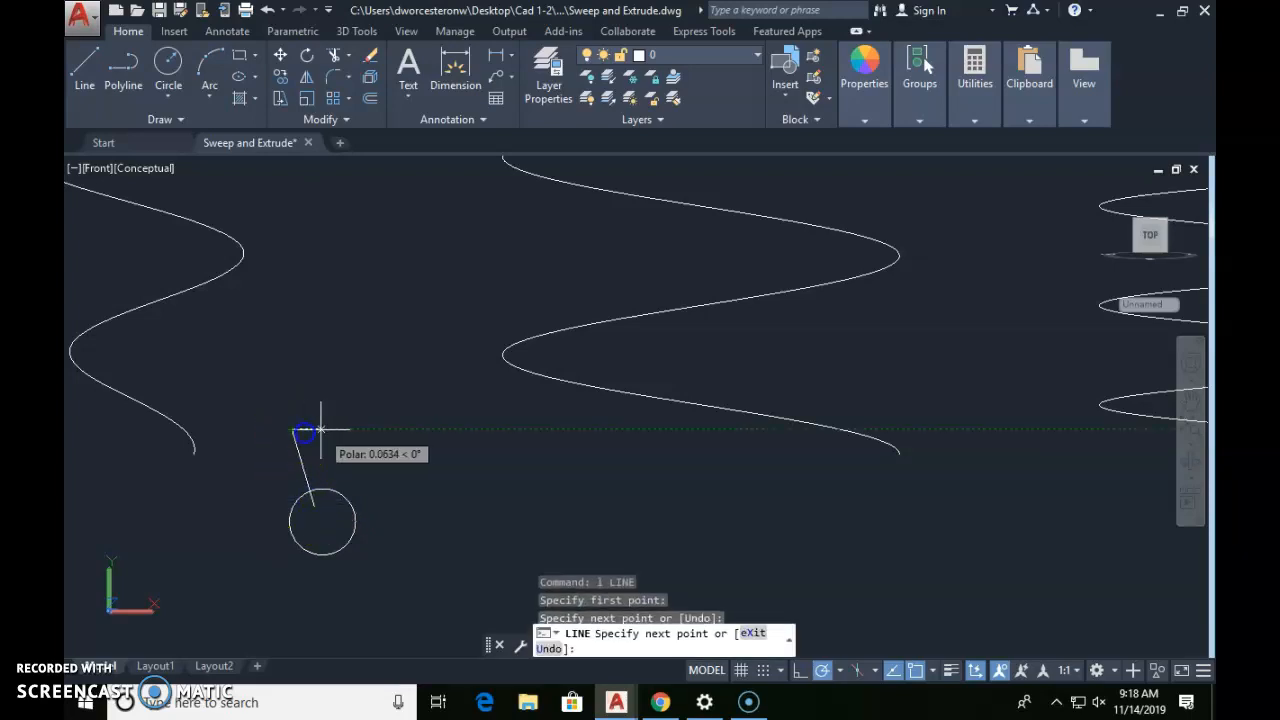
left_click(343, 429)
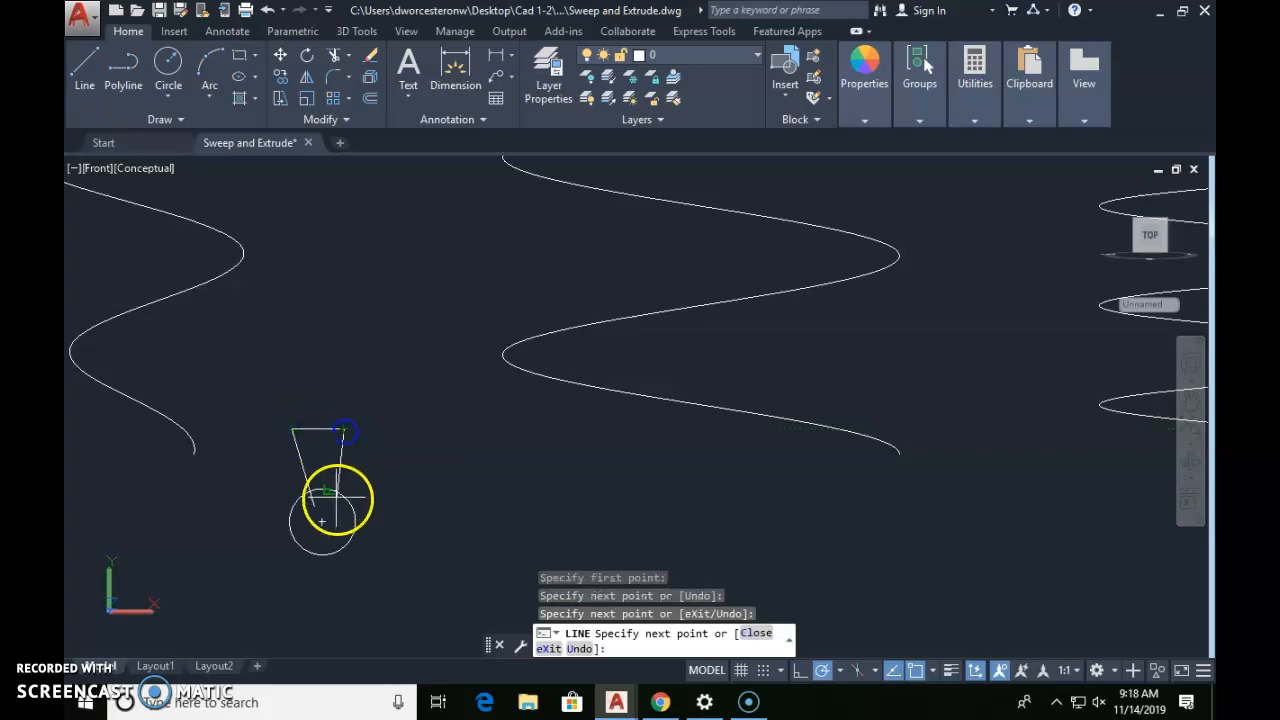
left_click(333, 512)
key("Escape")
key("Escape")
key("Escape")
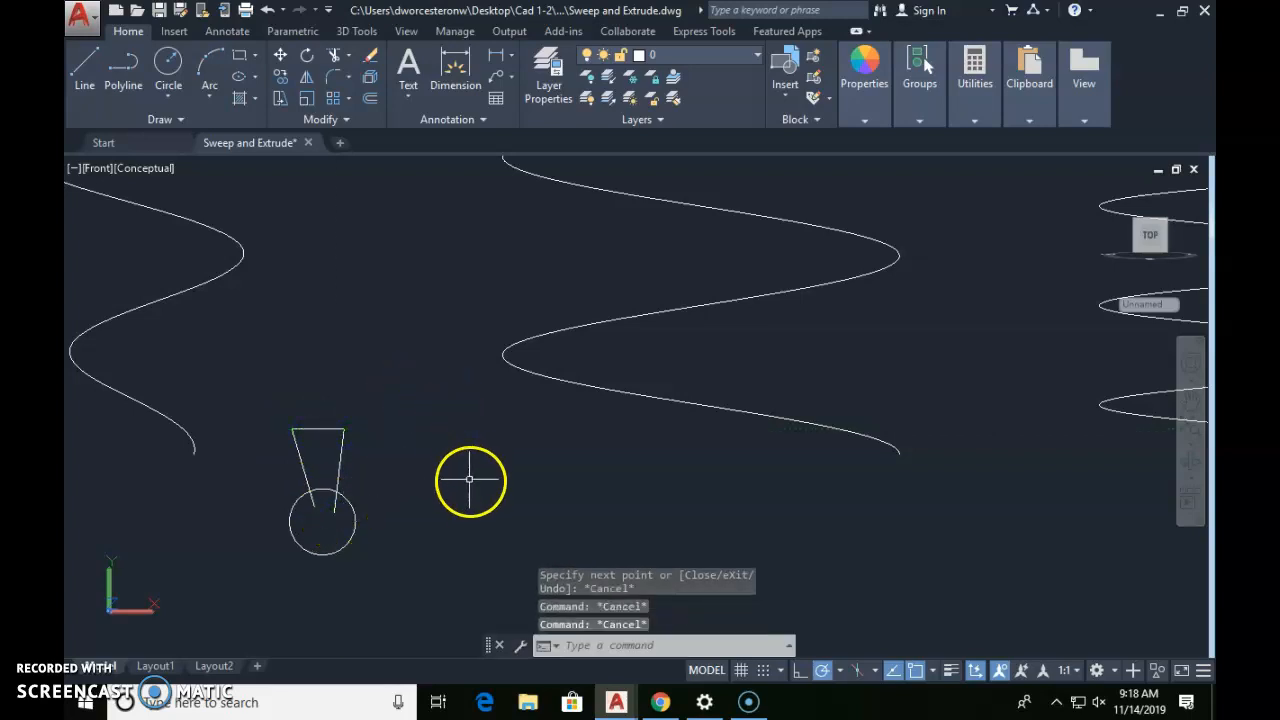
- Trim the neck lines' ends inside the circle and the circle's arc between them to leave one open-necked outline
type("tr")
key("Return")
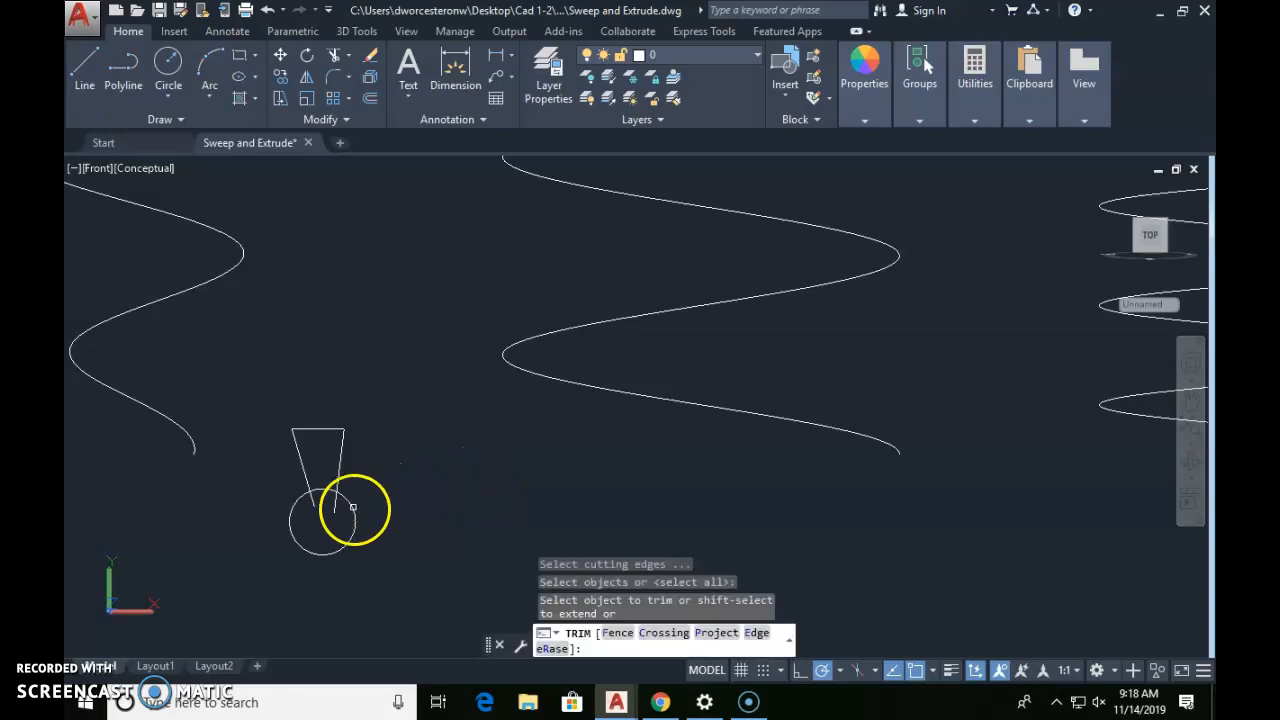
left_click(336, 506)
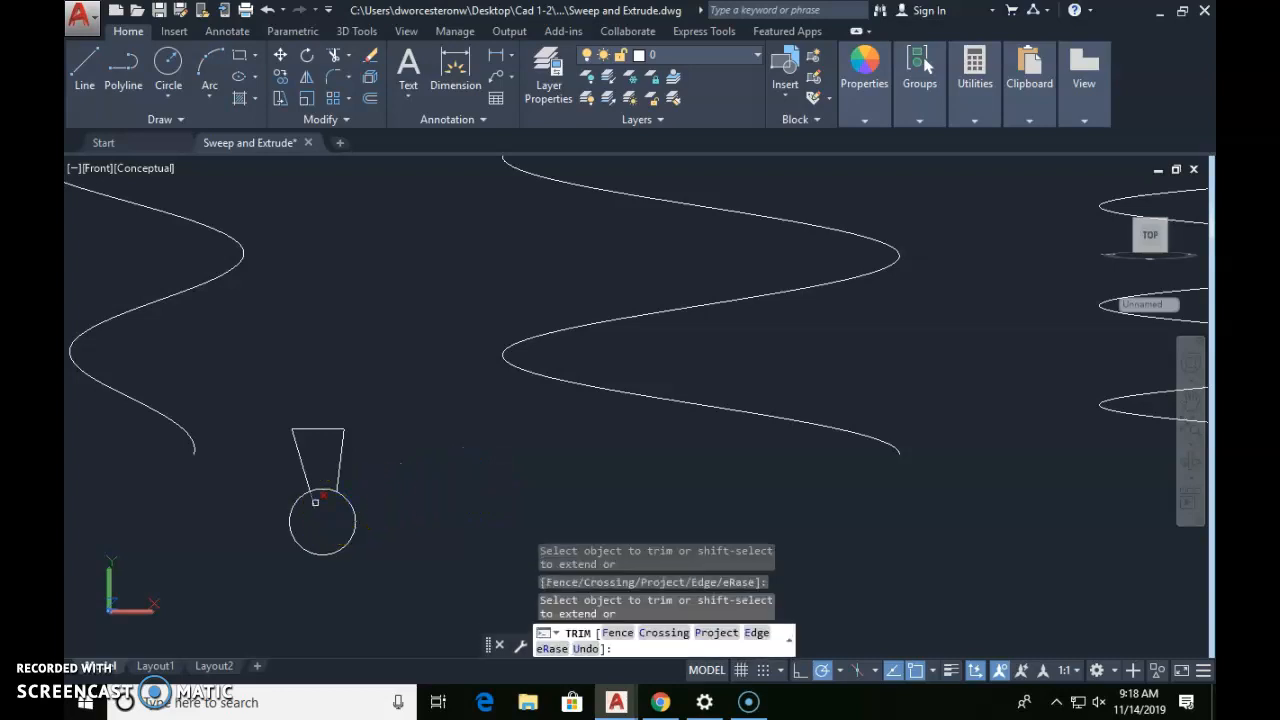
left_click(315, 502)
key("Escape")
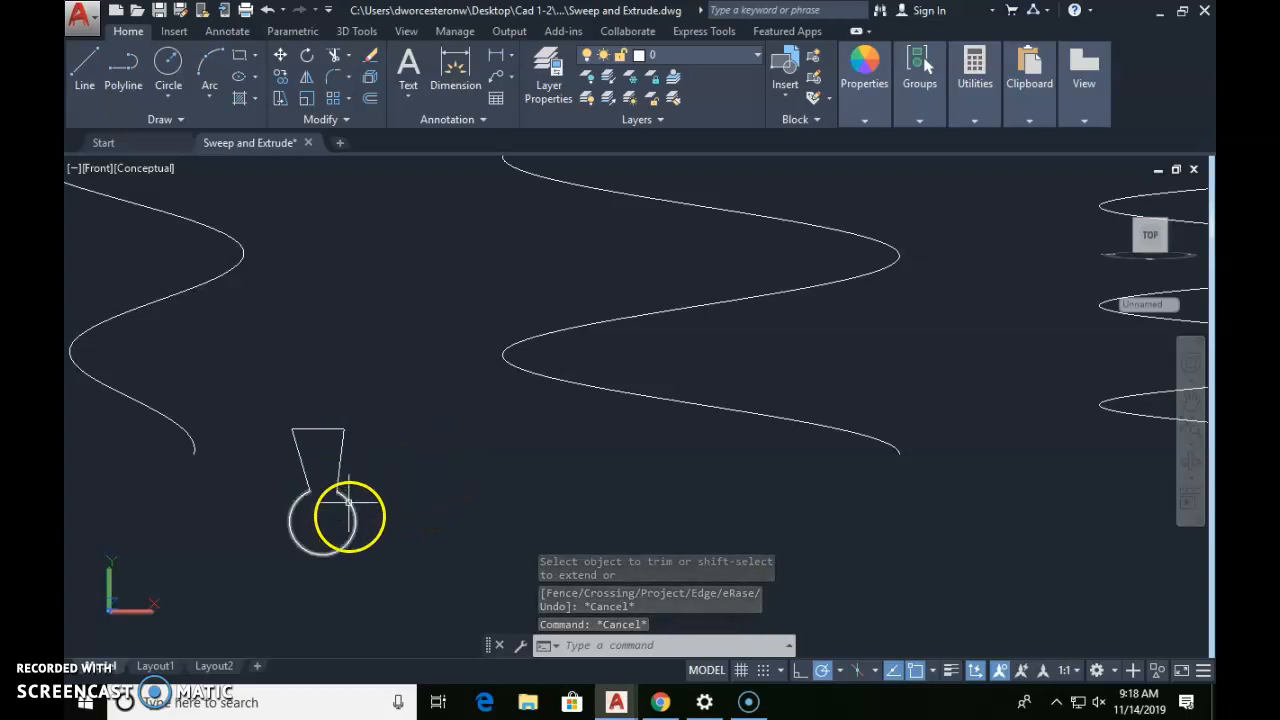
- Convert the trimmed circle and neck lines into a single region
type("reg")
key("Return")
left_click(252, 393)
left_click(418, 597)
key("Return")
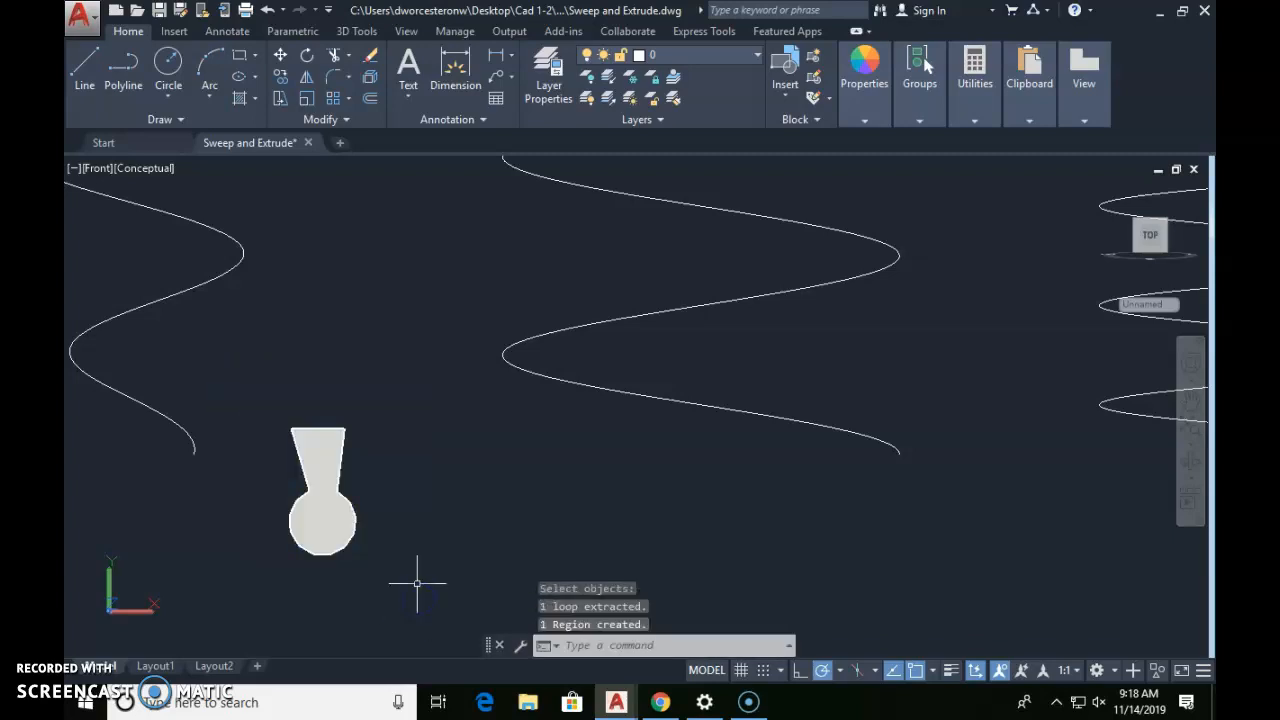
- Draw the lower zigzag edge of a W with four connected lines beside the third wireframe helix's lower end
scroll(700, 521, "down", 2)
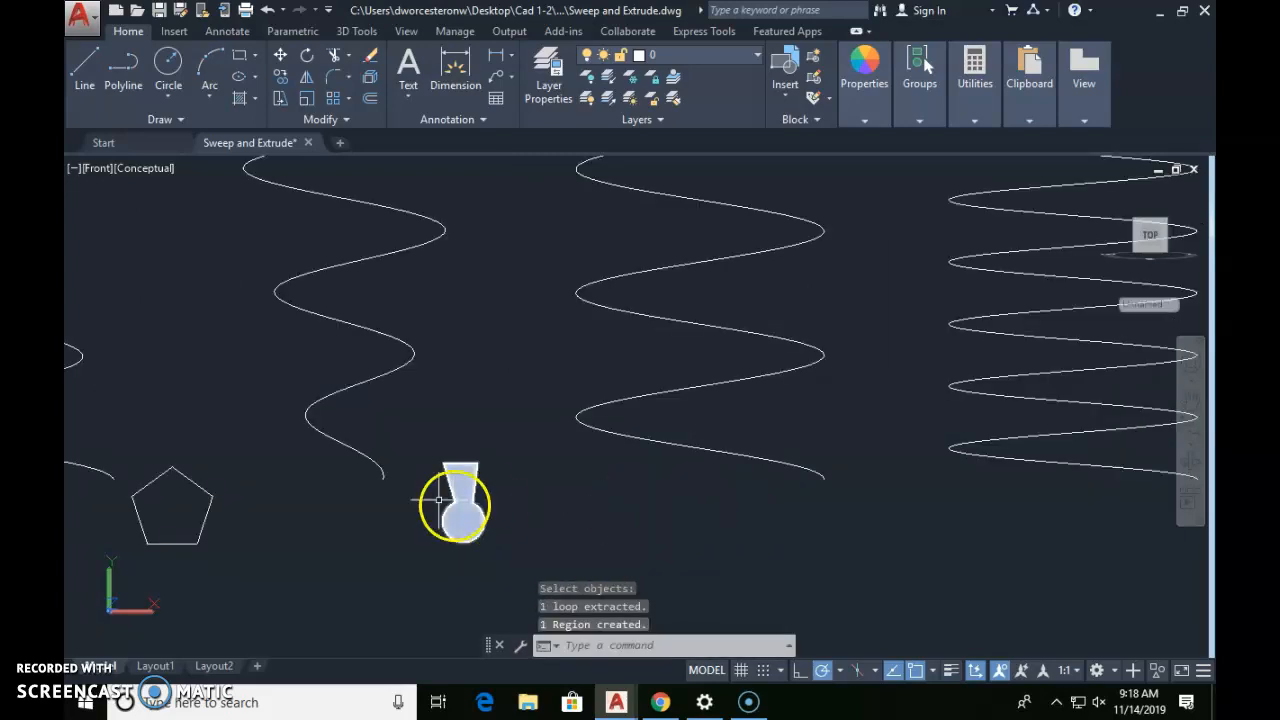
middle_click_drag(646, 514, 443, 508)
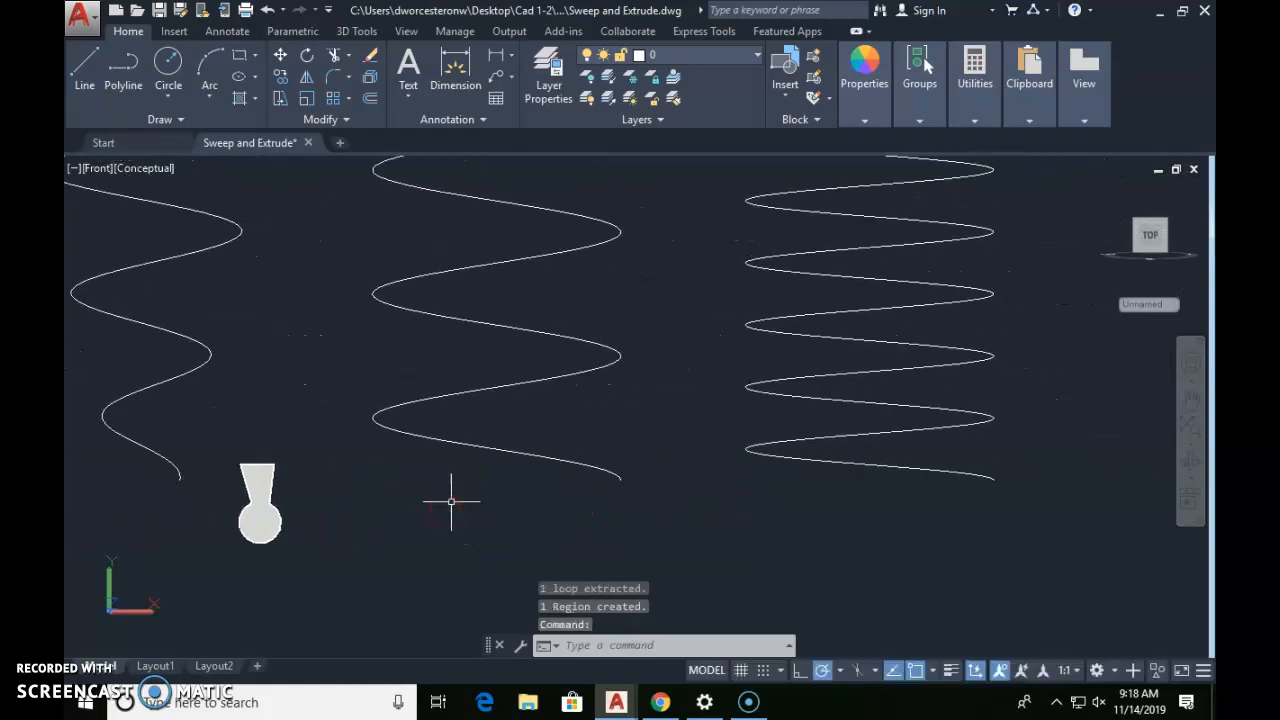
middle_click_drag(575, 494, 424, 497)
type("l")
key("Return")
scroll(446, 499, "up", 2)
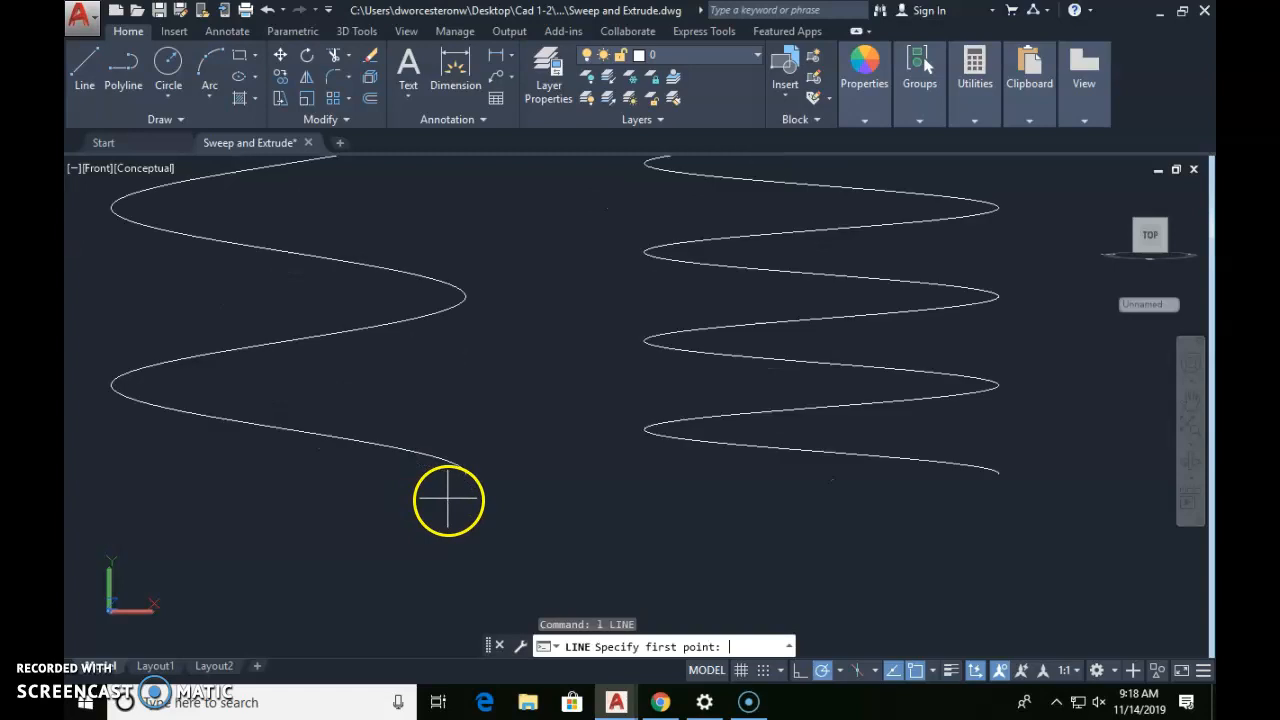
scroll(498, 524, "down", 1)
scroll(517, 519, "down", 2)
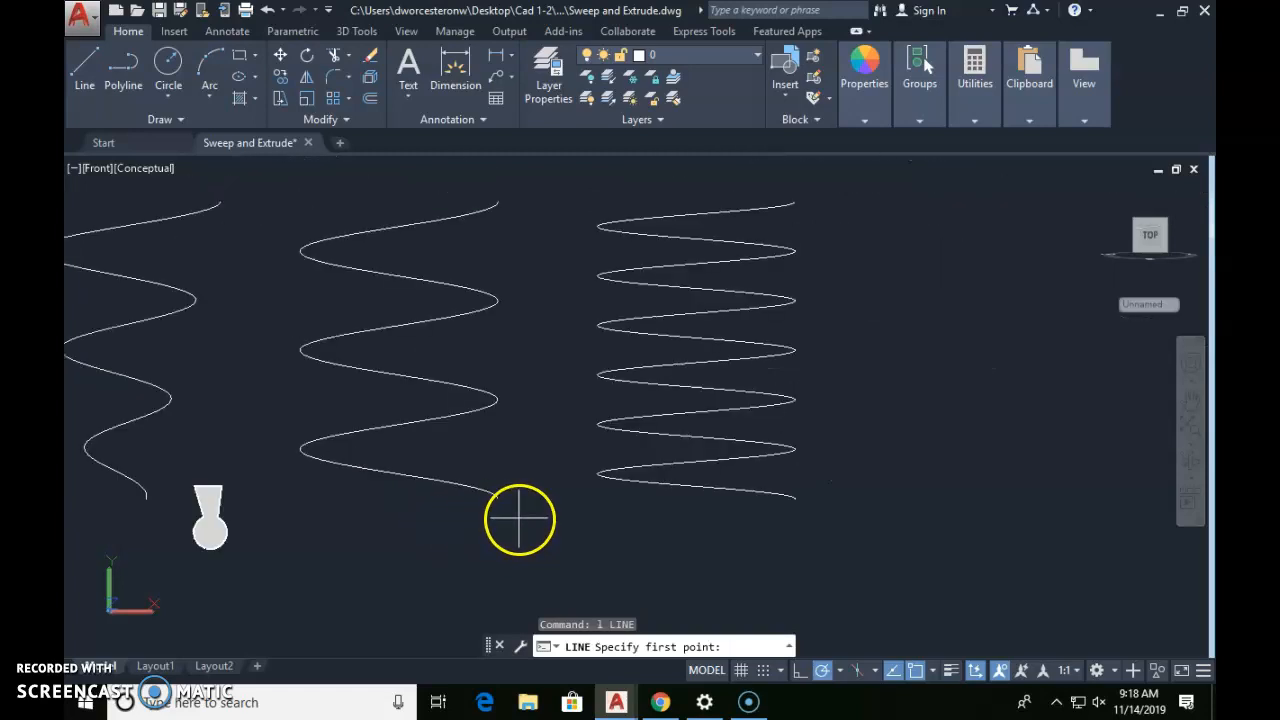
middle_click_drag(514, 514, 436, 521)
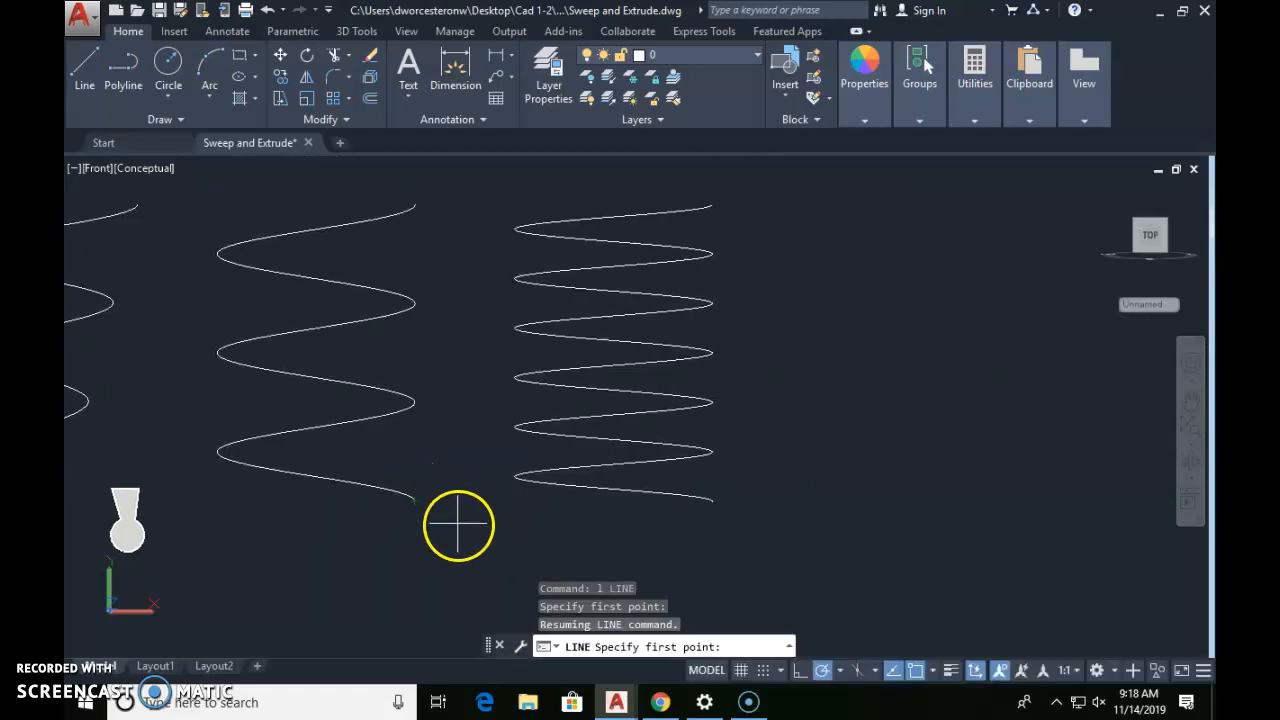
left_click(430, 524)
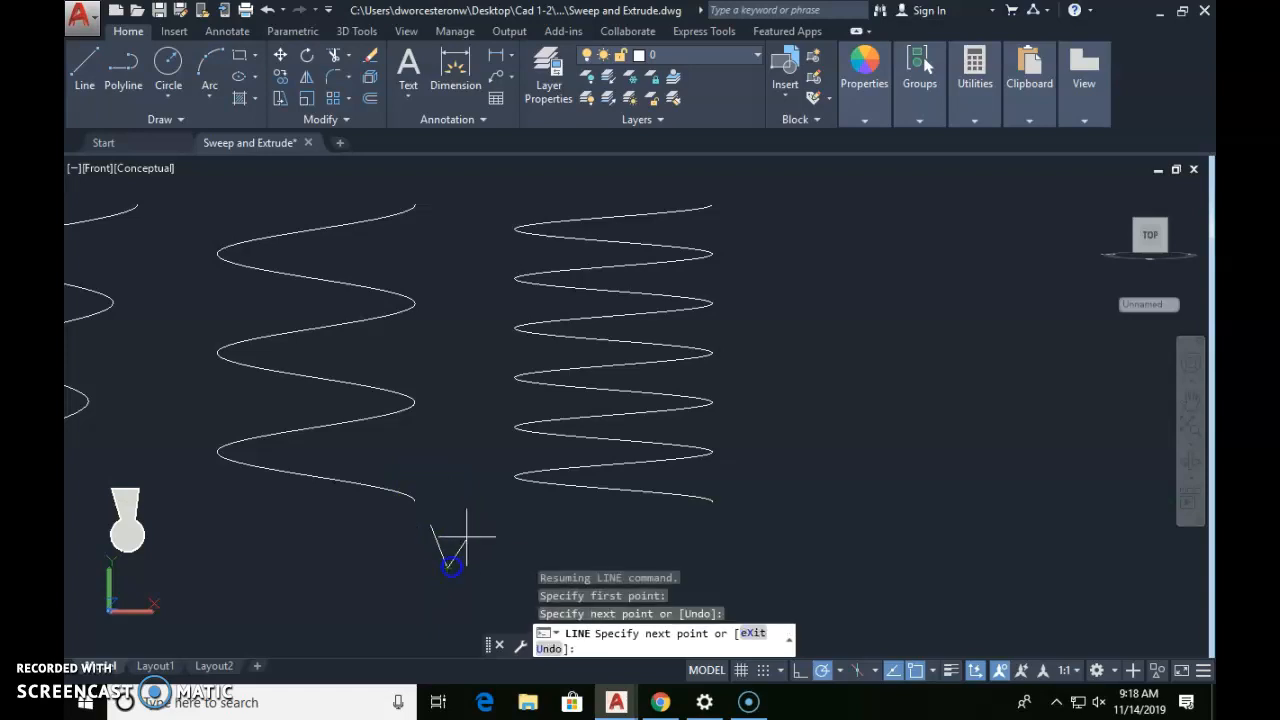
left_click(465, 537)
left_click(487, 569)
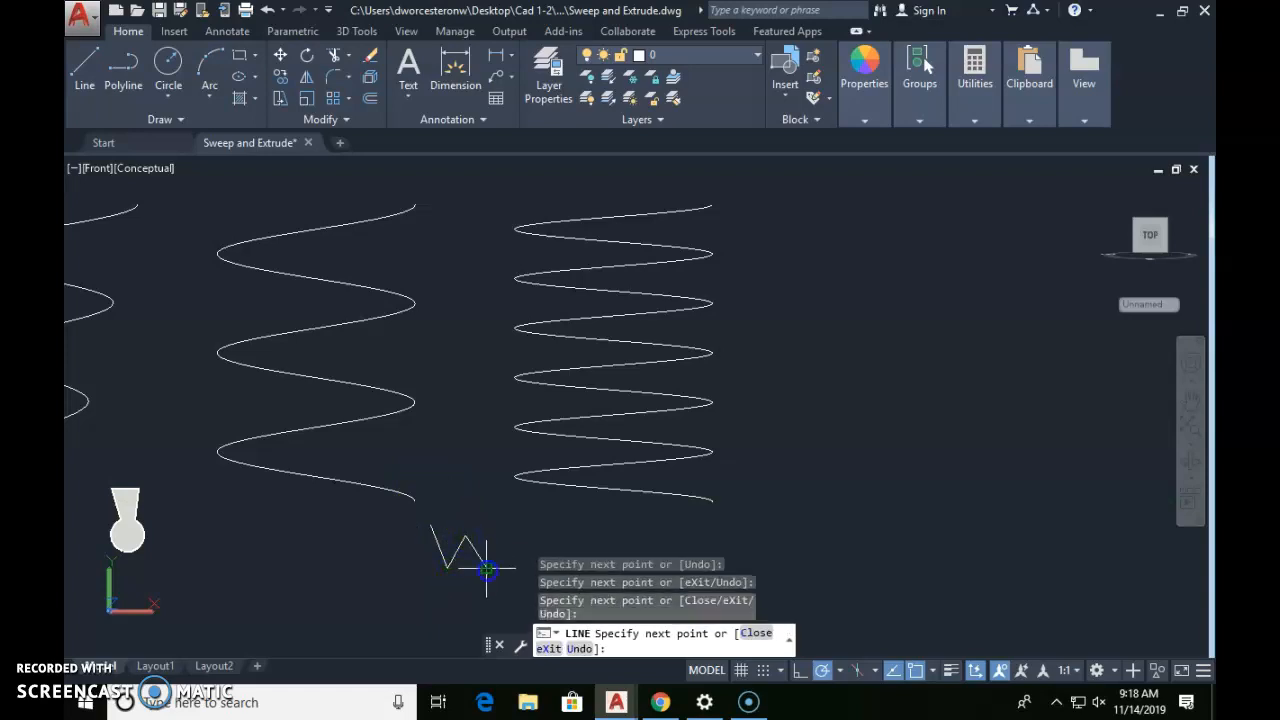
left_click(500, 512)
- Complete the W as a closed outline with a parallel upper zigzag that returns to its starting point
scroll(491, 516, "up", 5)
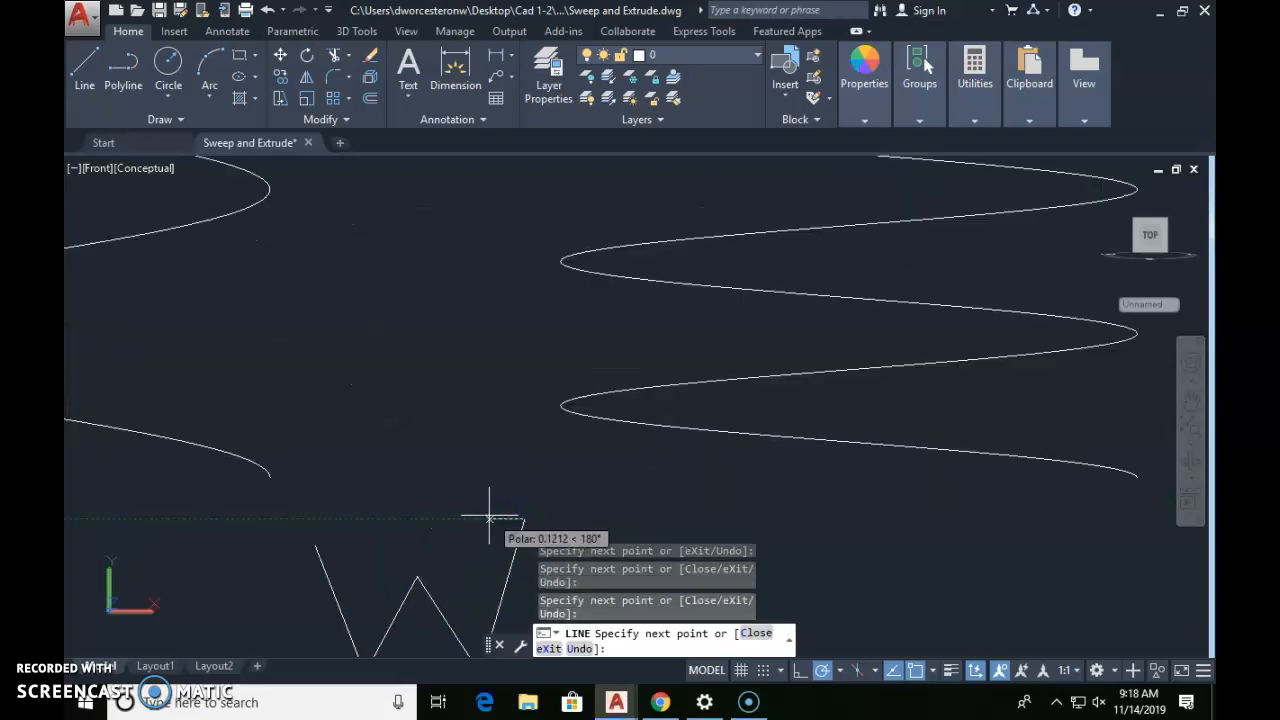
left_click(490, 518)
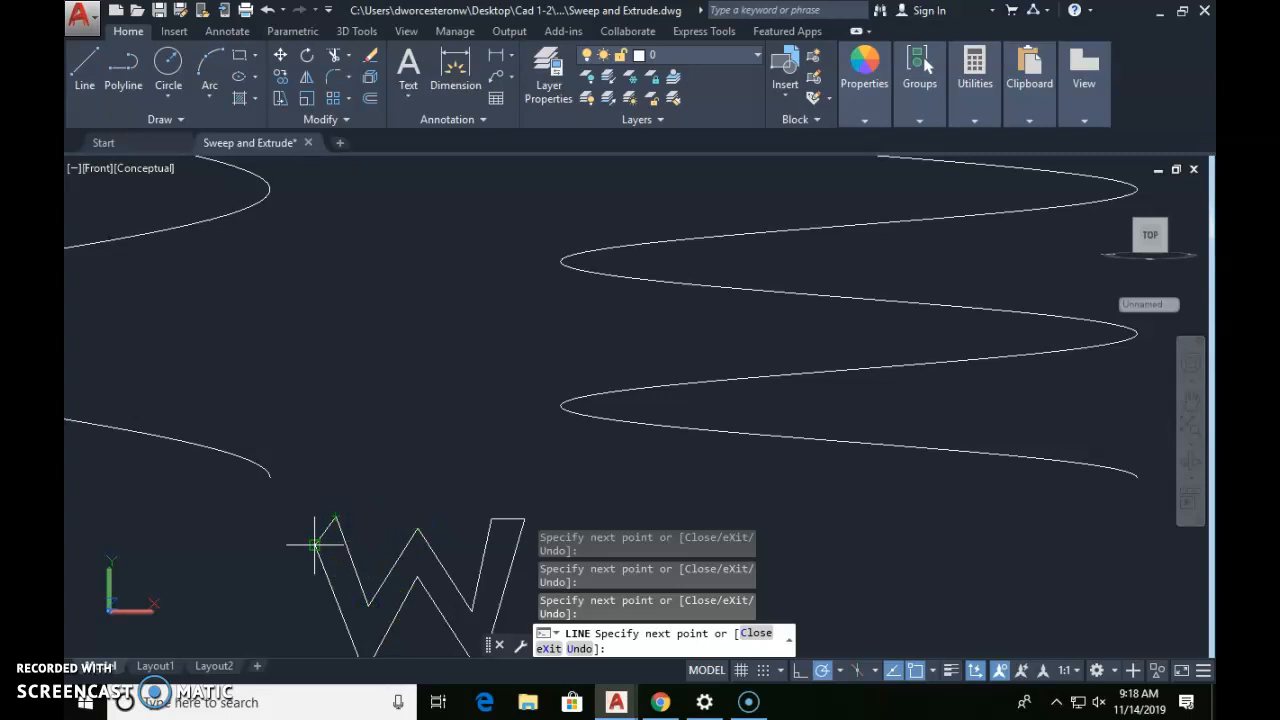
key("Escape")
key("Escape")
scroll(317, 539, "up", 8)
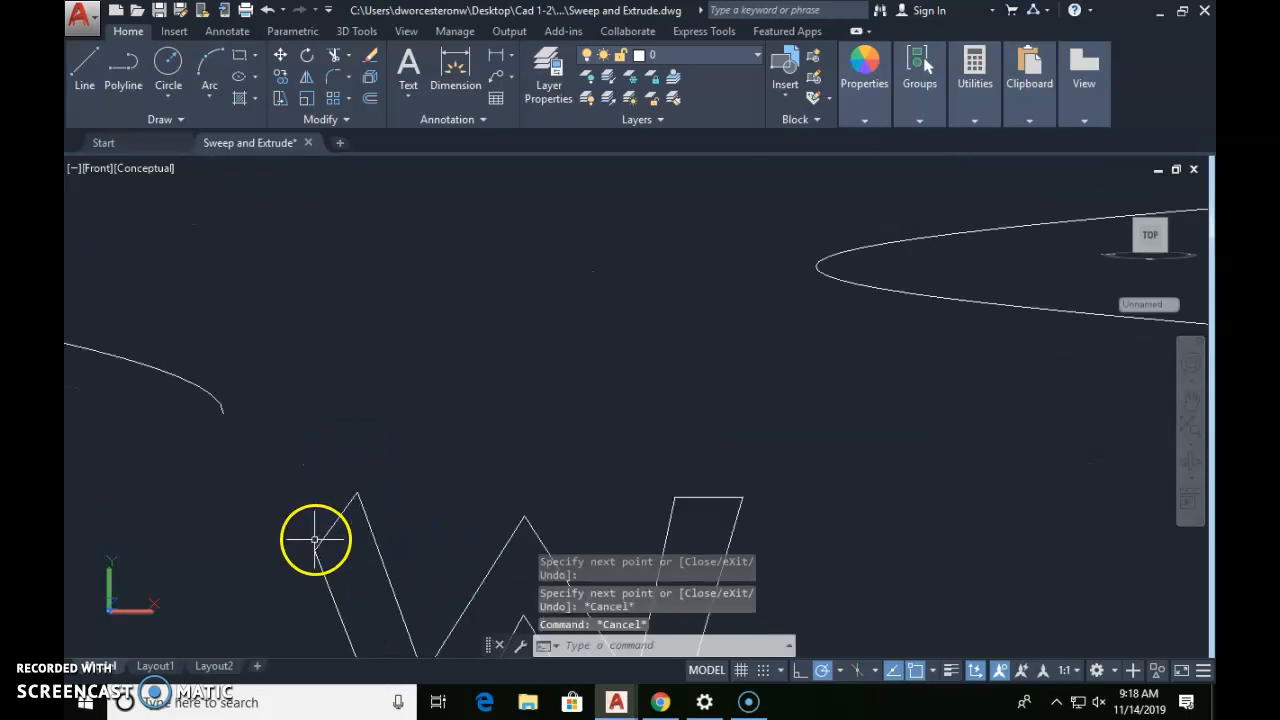
scroll(437, 512, "down", 7)
scroll(470, 515, "down", 2)
middle_click_drag(517, 523, 291, 500)
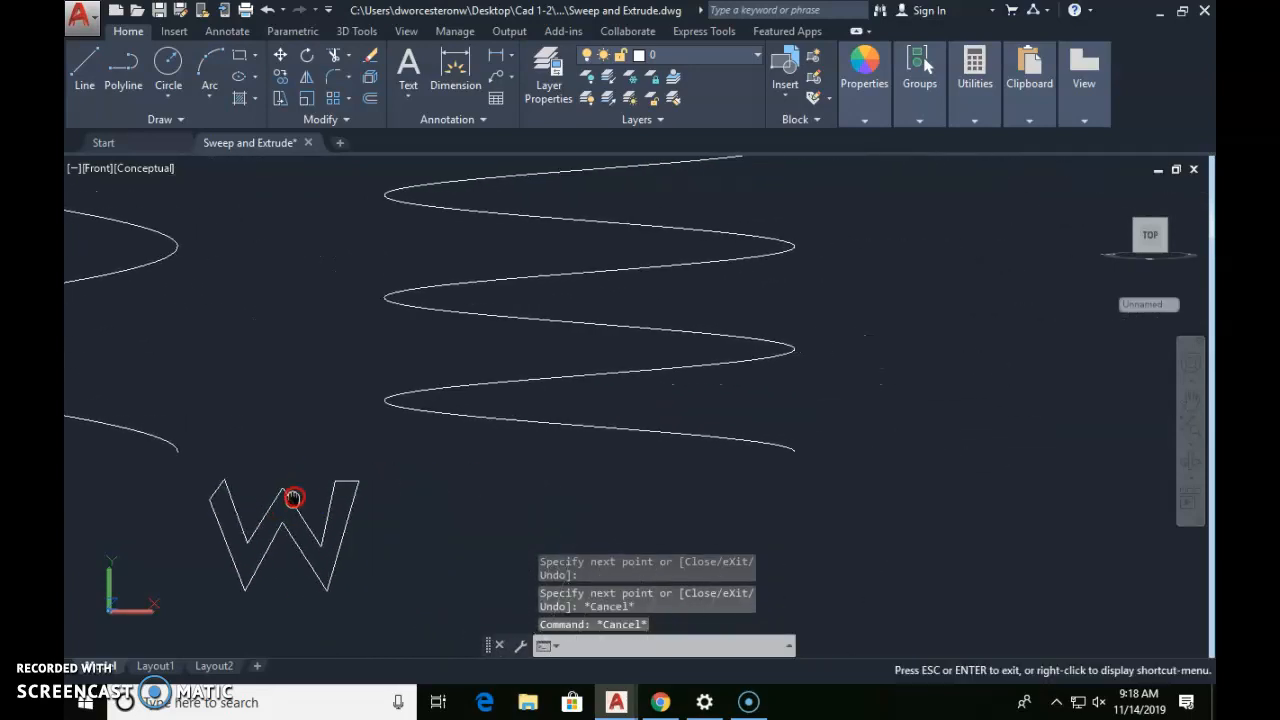
type("regy")
key("Return")
key("Escape")
key("Escape")
key("Escape")
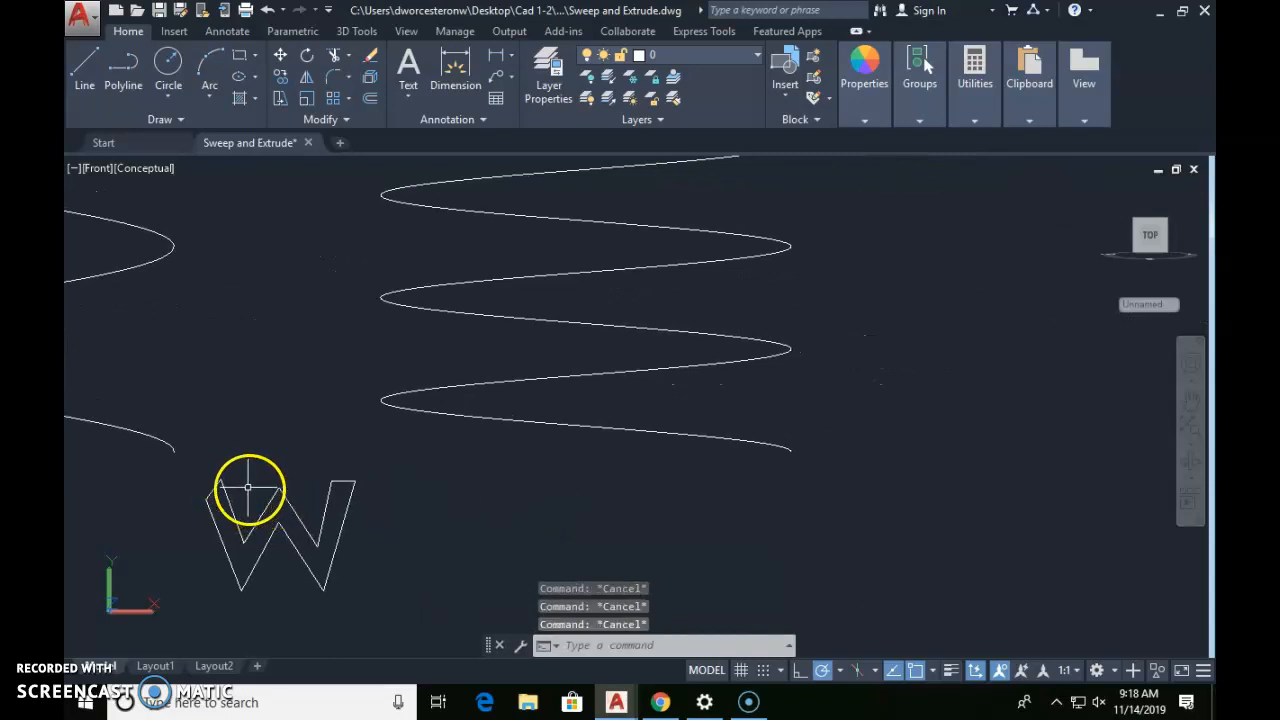
- Convert the closed W outline into a region
type("reg")
key("Return")
left_click(191, 451)
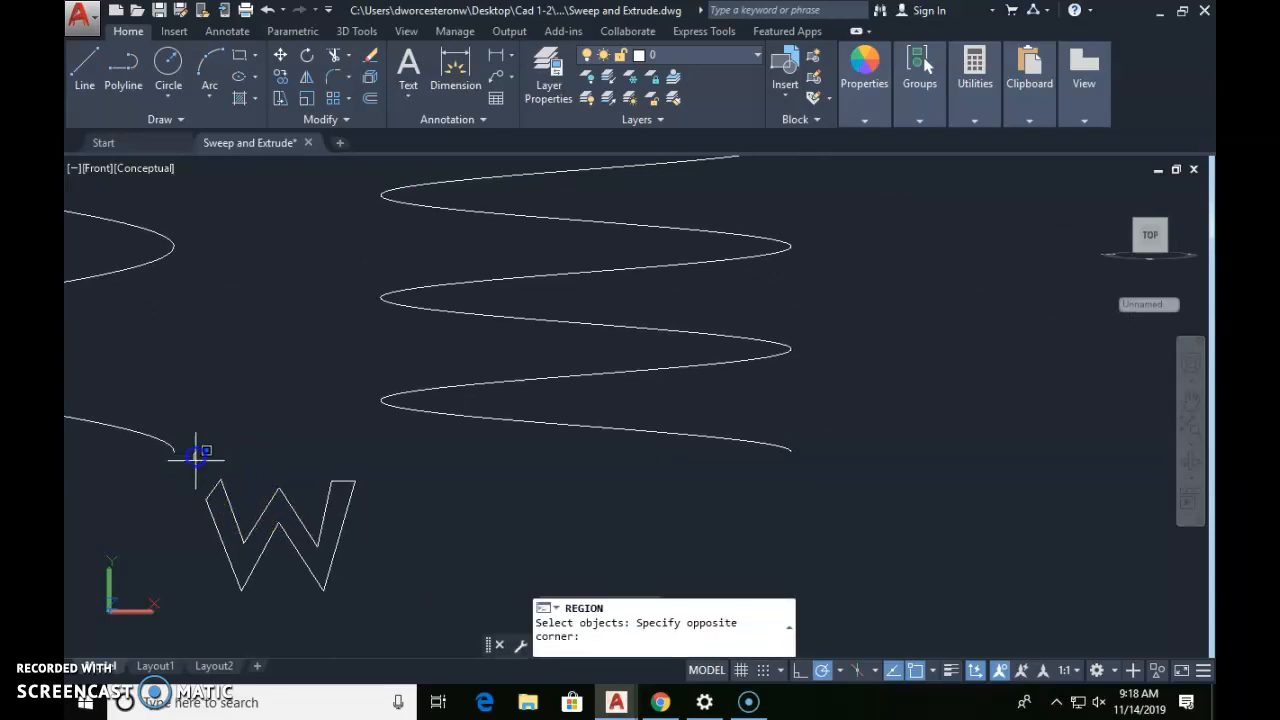
left_click(388, 604)
key("Return")
- Draw a closed, irregular eight-sided line outline with notches on two sides beside the fourth wireframe helix's lower end
middle_click_drag(501, 516, 337, 486)
scroll(614, 477, "down", 2)
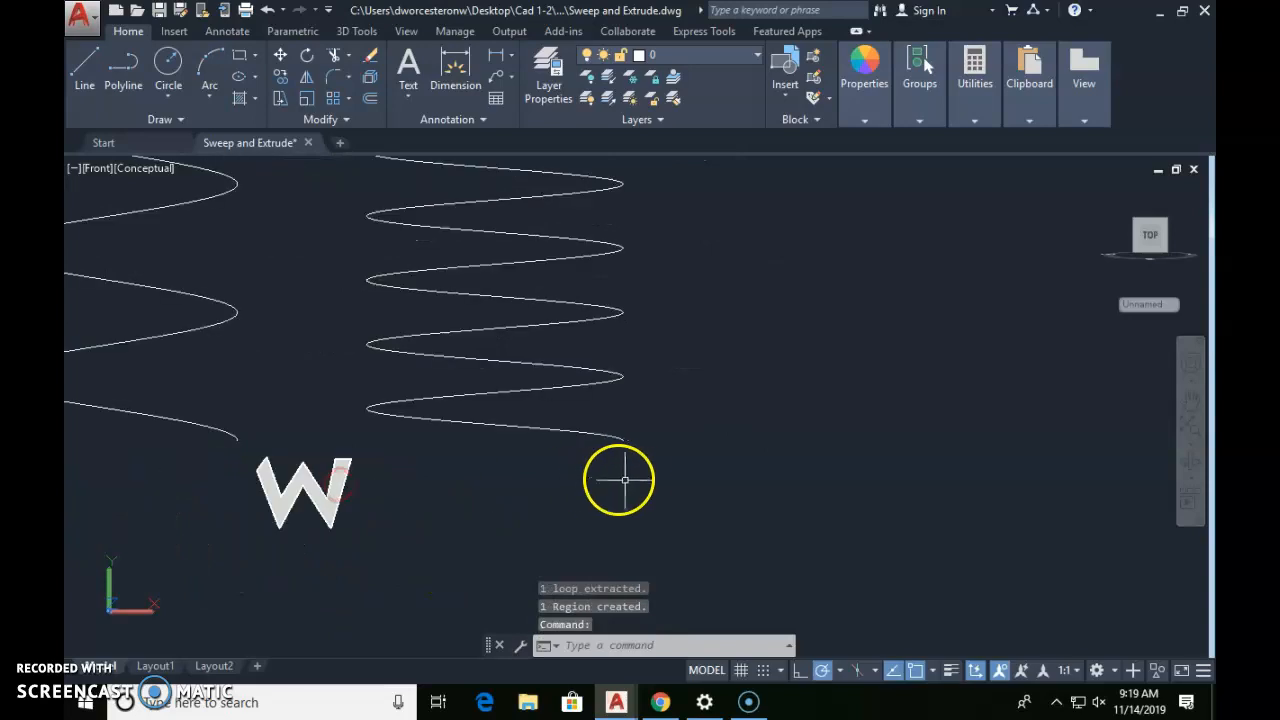
middle_click_drag(632, 486, 607, 481)
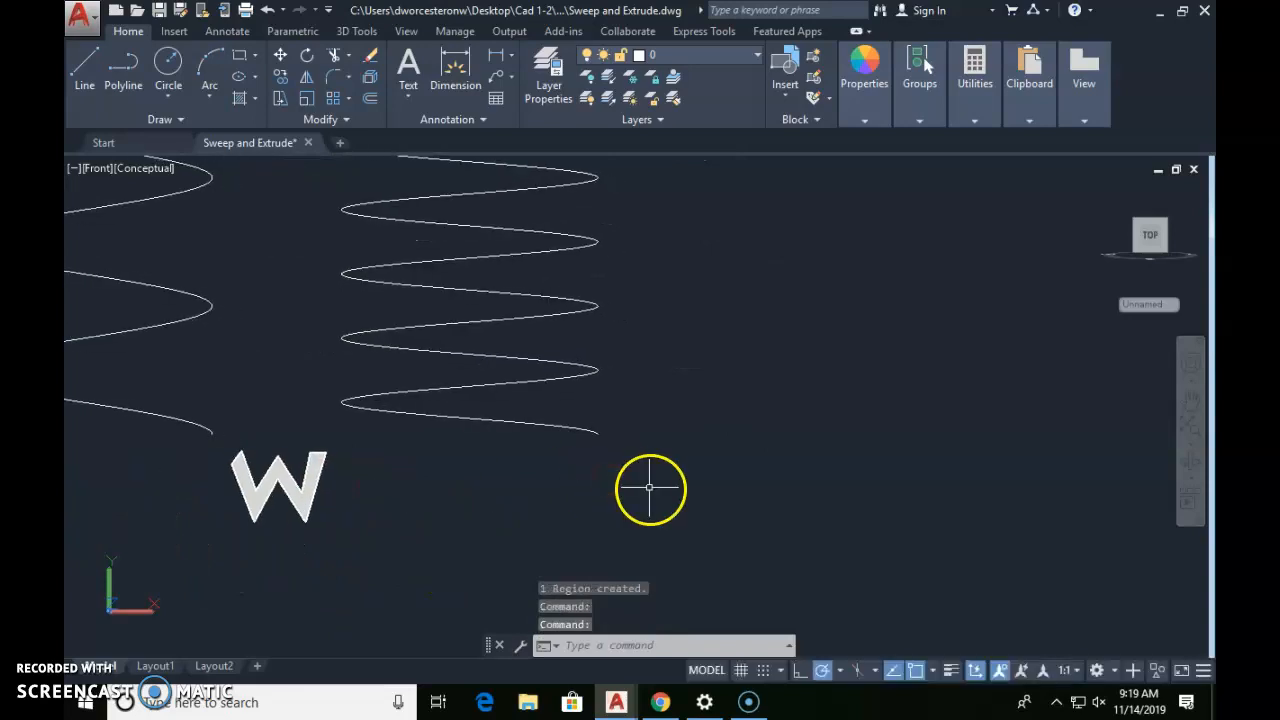
type("L")
key("Return")
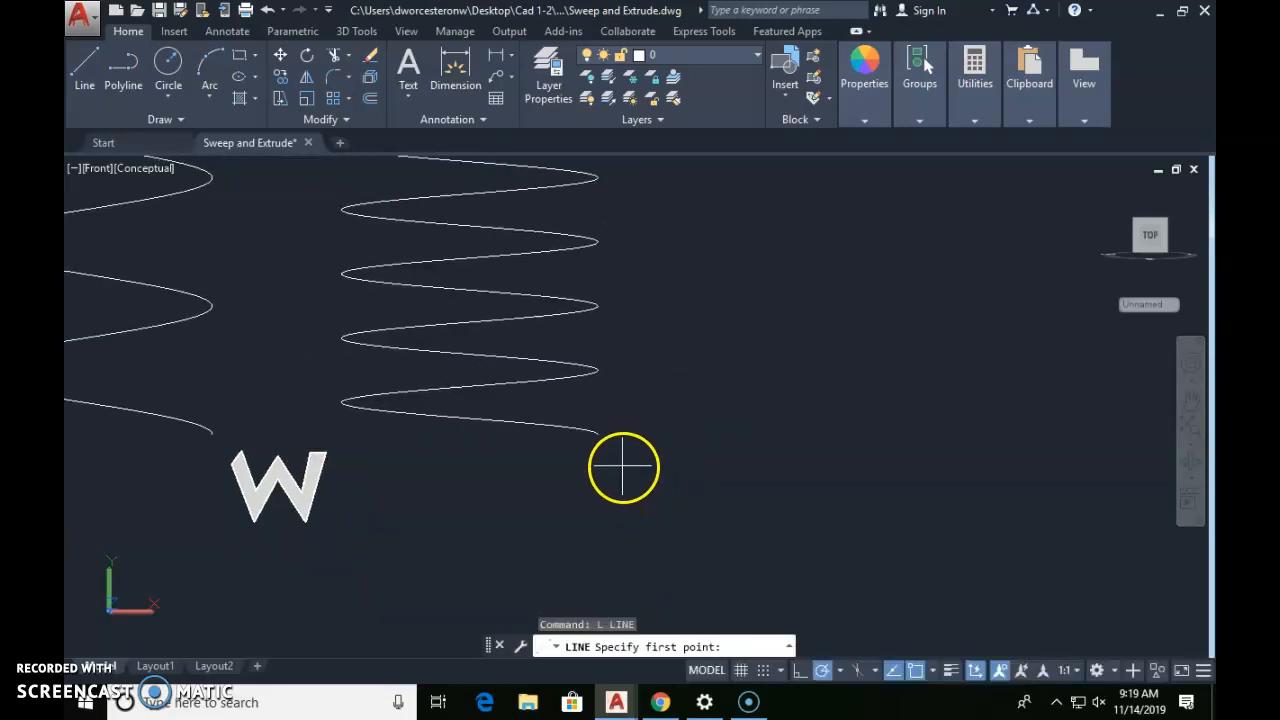
middle_click_drag(631, 453, 528, 477)
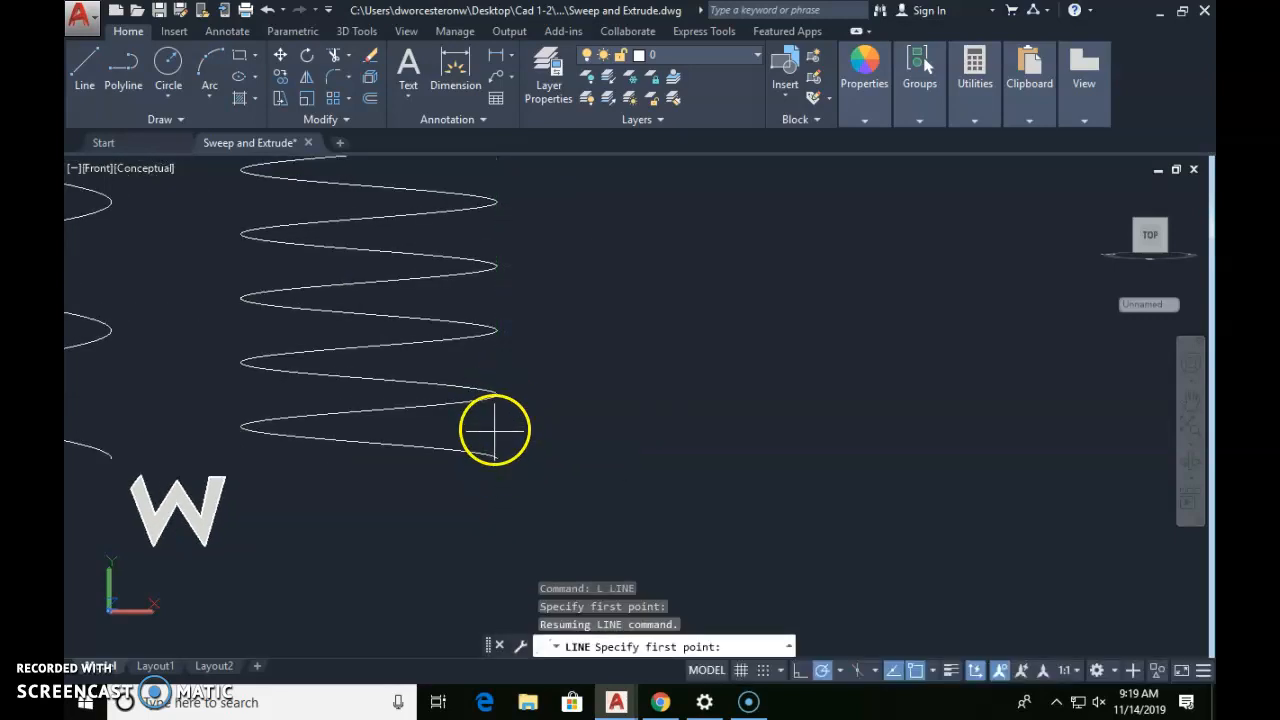
scroll(545, 458, "up", 2)
left_click(544, 446)
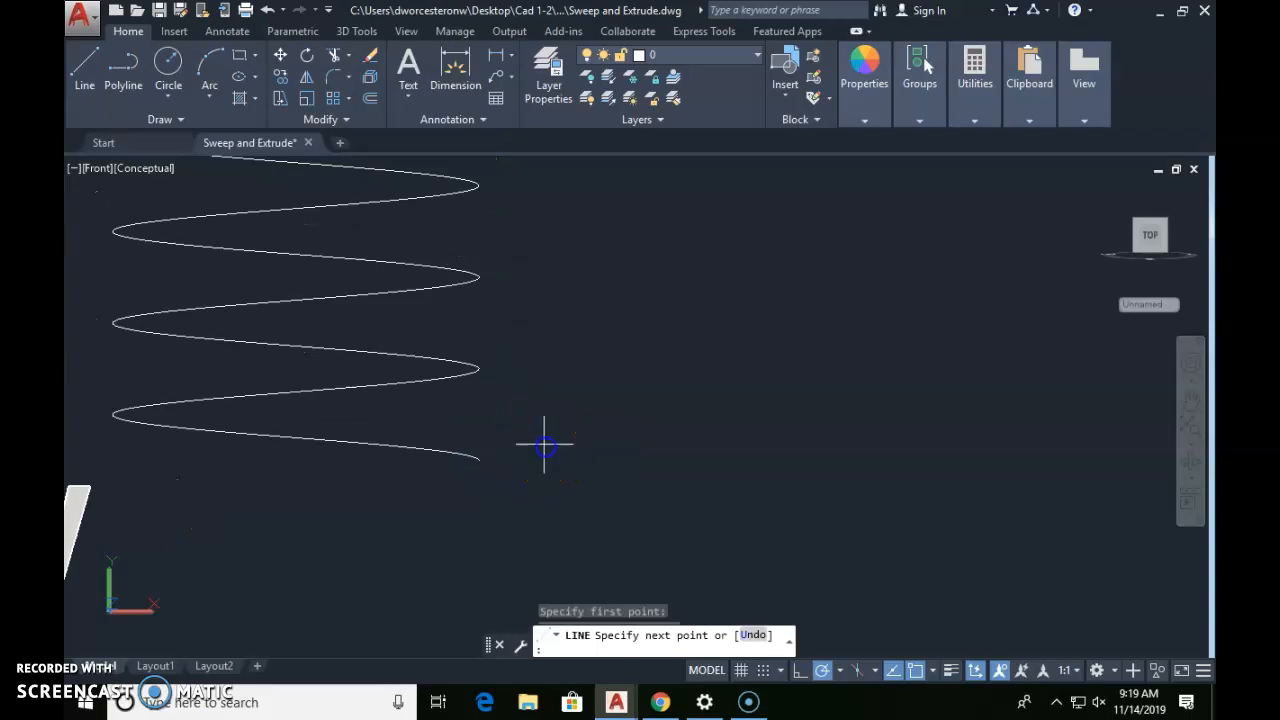
left_click(531, 469)
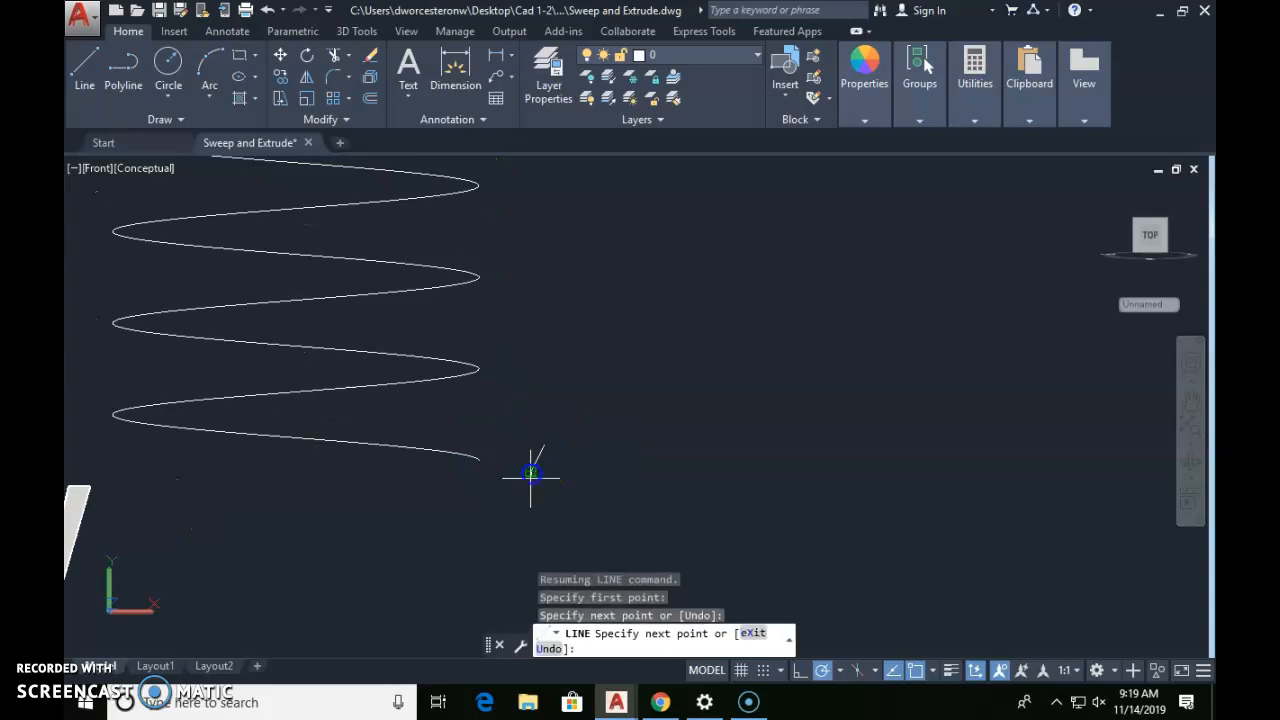
left_click(558, 470)
left_click(538, 517)
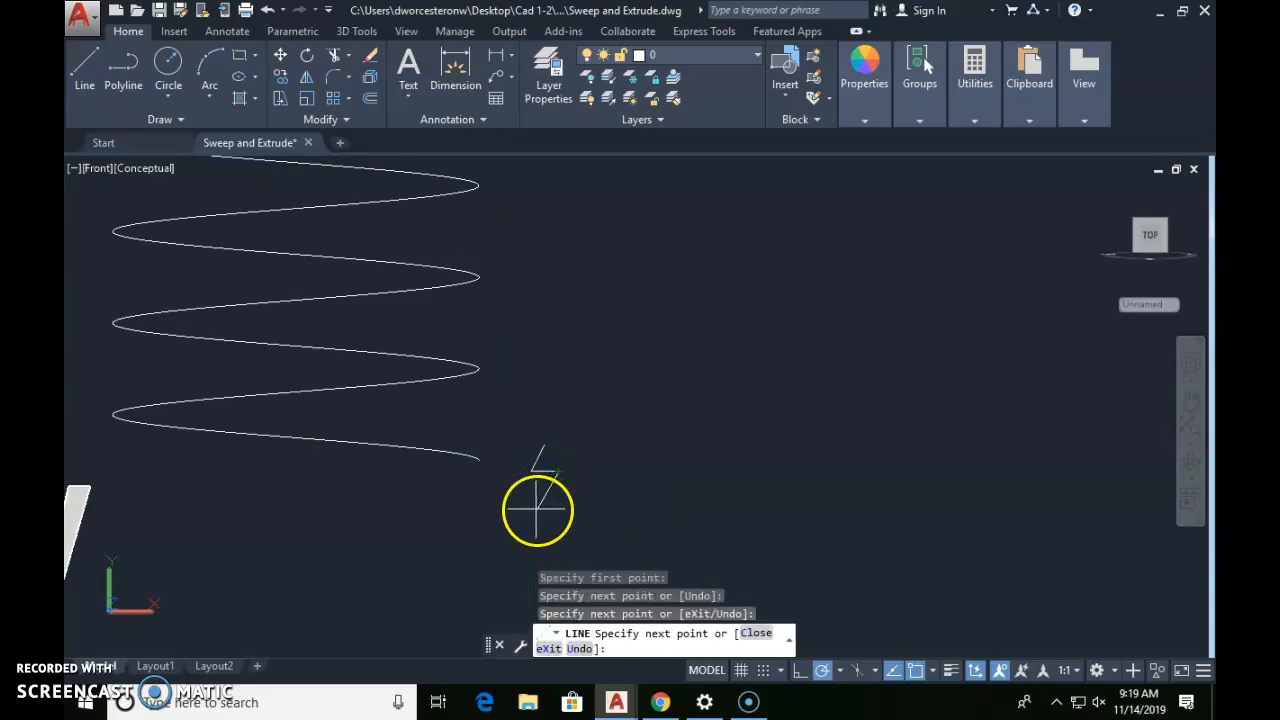
left_click(600, 508)
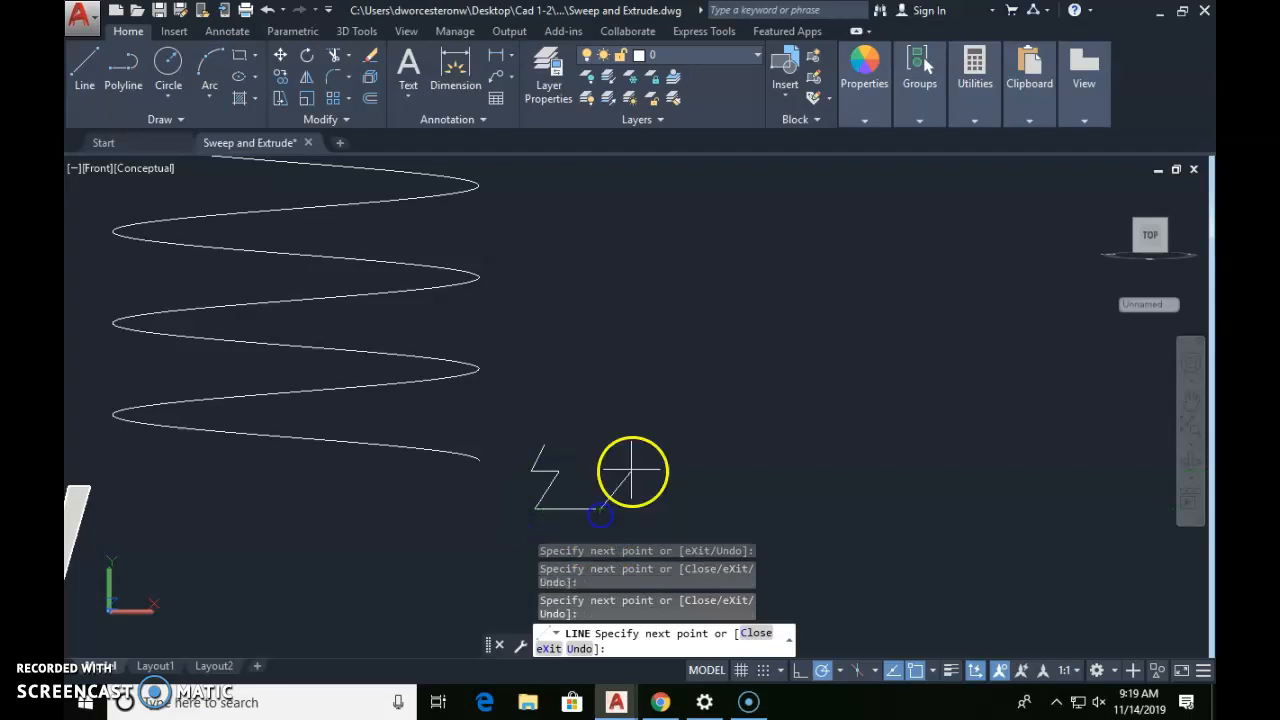
left_click(626, 457)
left_click(593, 438)
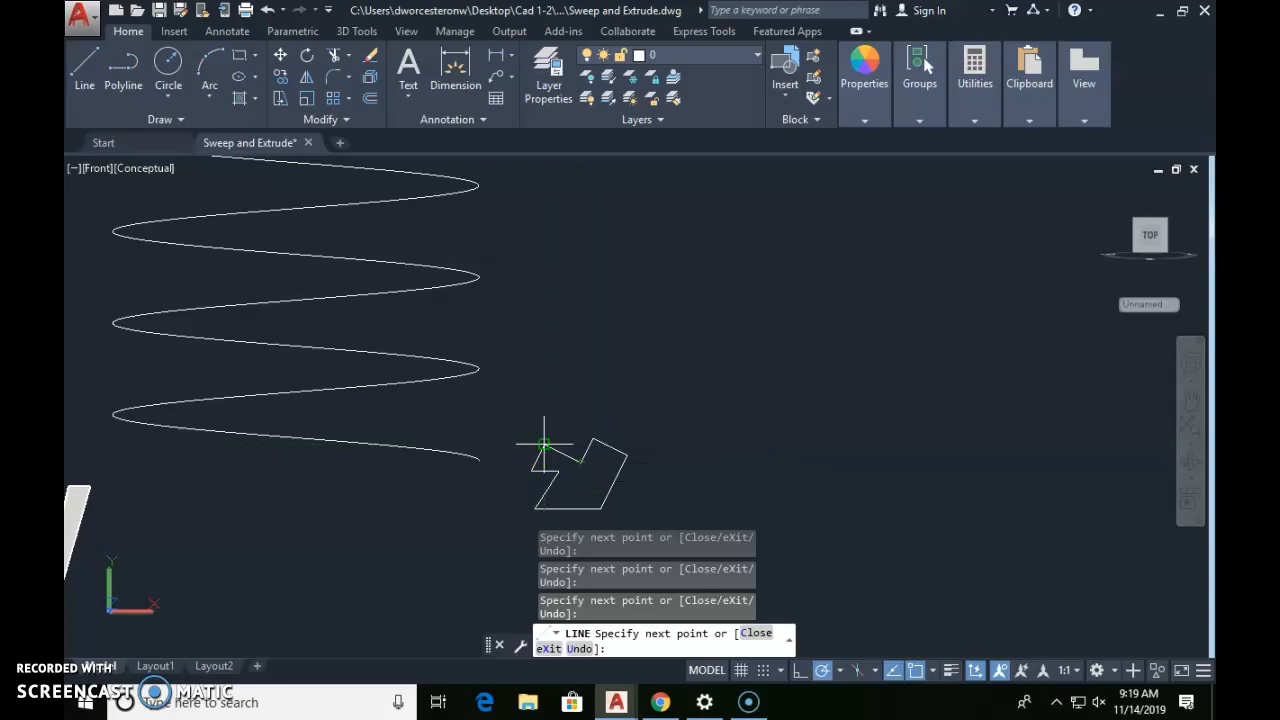
key("Escape")
key("Escape")
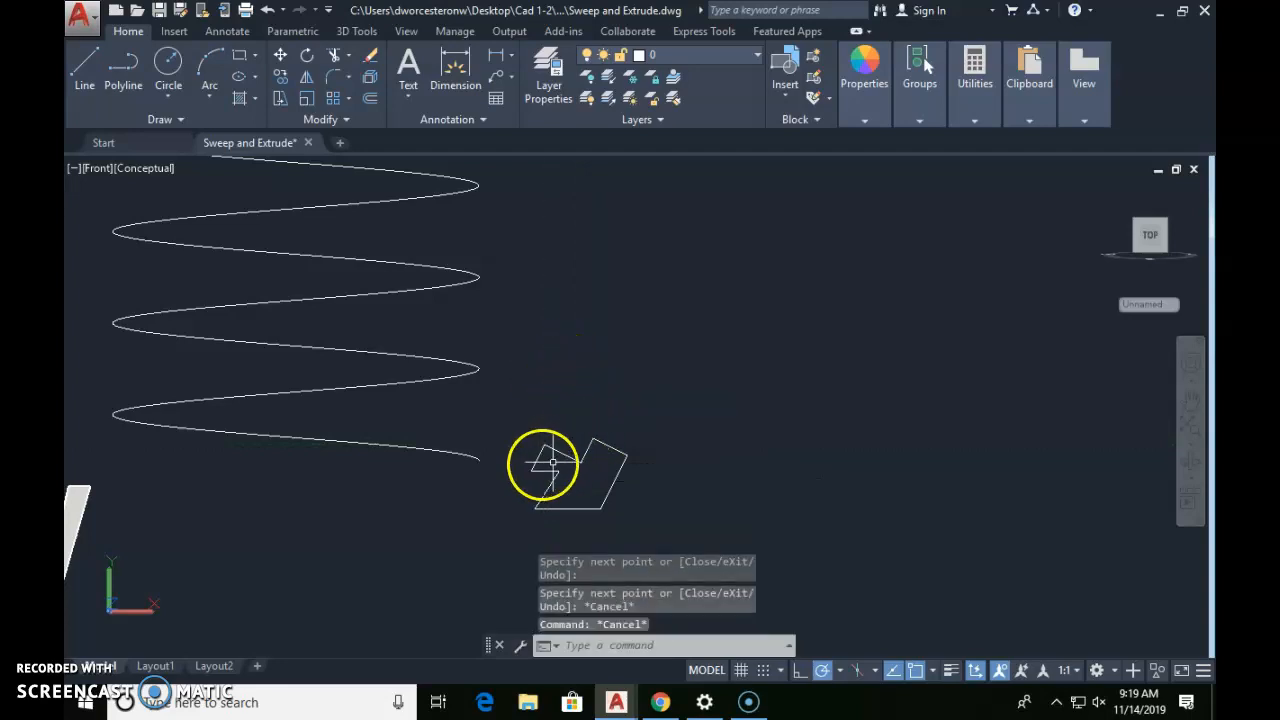
- Convert the irregular eight-sided outline beside the fourth wireframe helix into a region
type("reg")
key("Return")
left_click(515, 414)
left_click(692, 539)
key("Return")
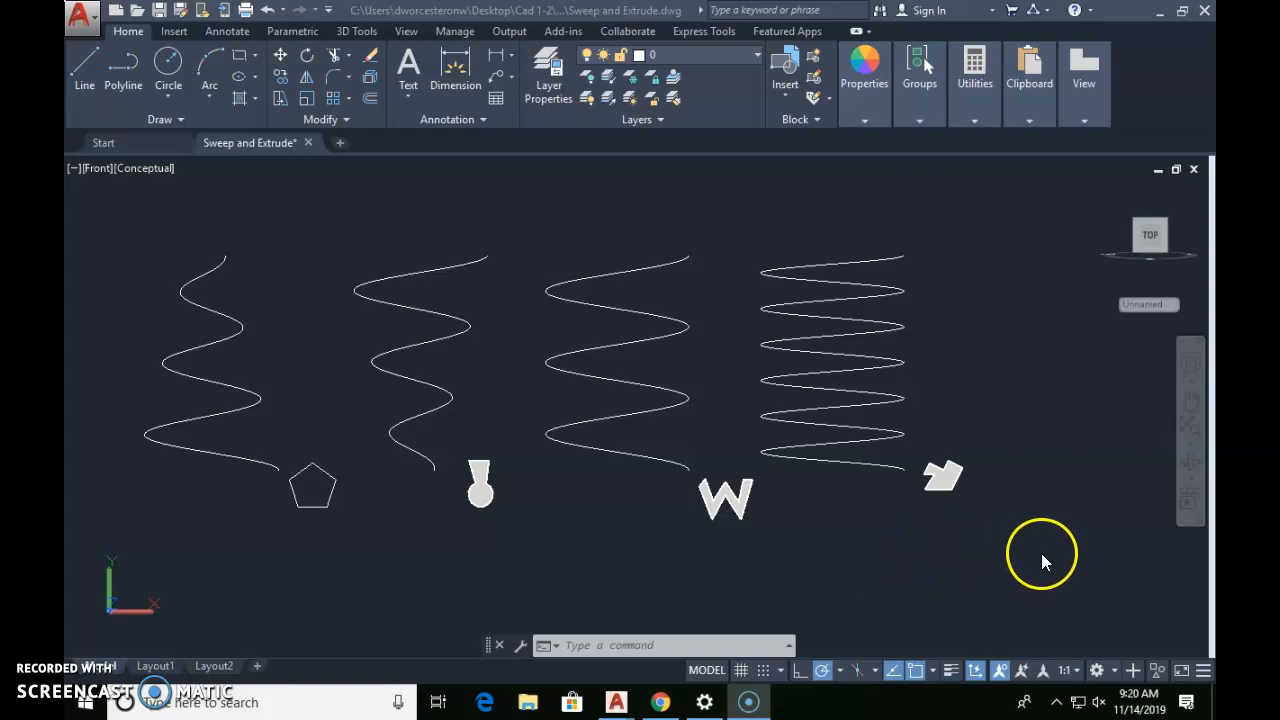
- Draw the lower zigzag and right arm's top edge of a W, starting at the lower endpoint of the separate, rightmost helix
left_click(1069, 569)
scroll(985, 543, "down", 3)
middle_click_drag(985, 543, 435, 532)
scroll(737, 494, "up", 3)
middle_click_drag(700, 498, 582, 540)
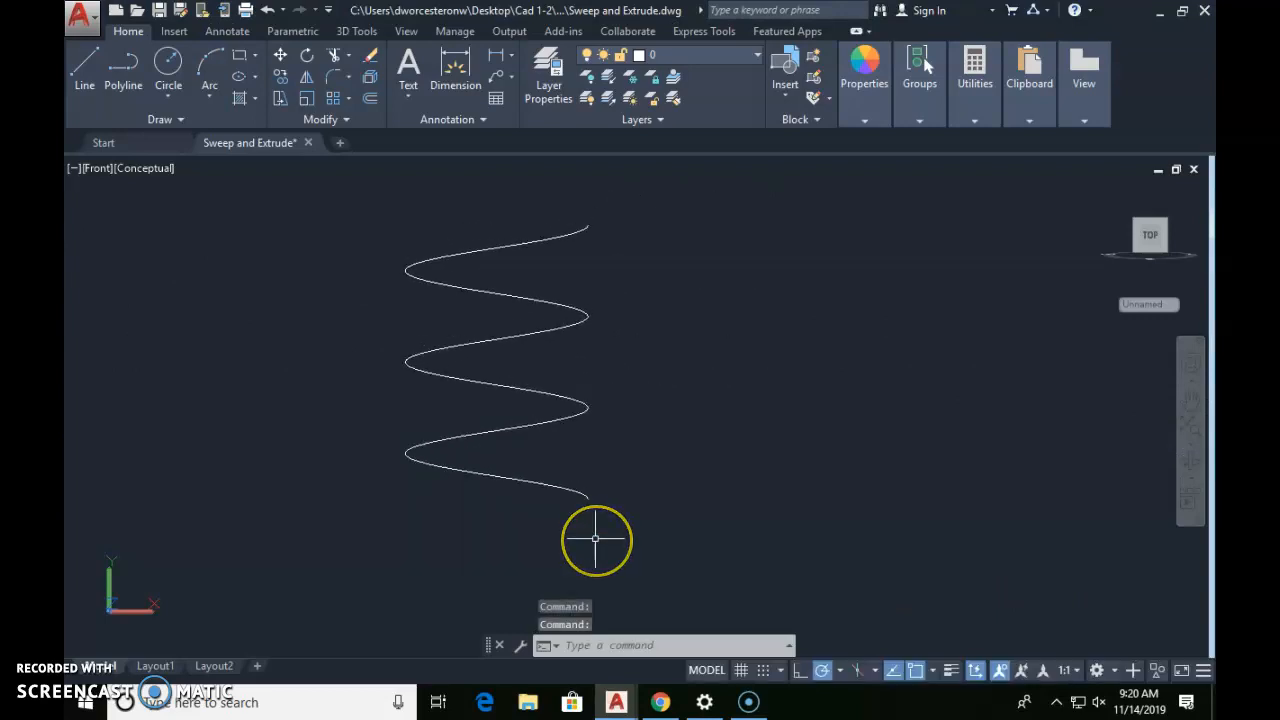
type("l")
key("Return")
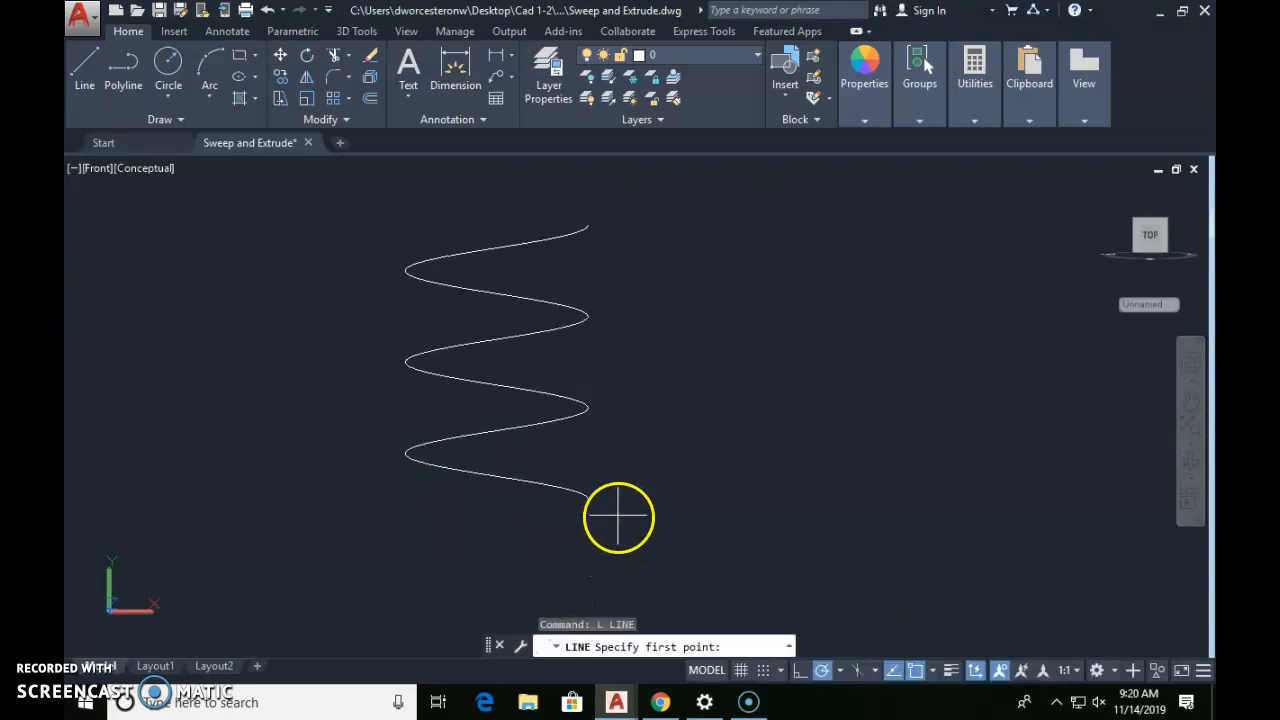
scroll(640, 506, "up", 4)
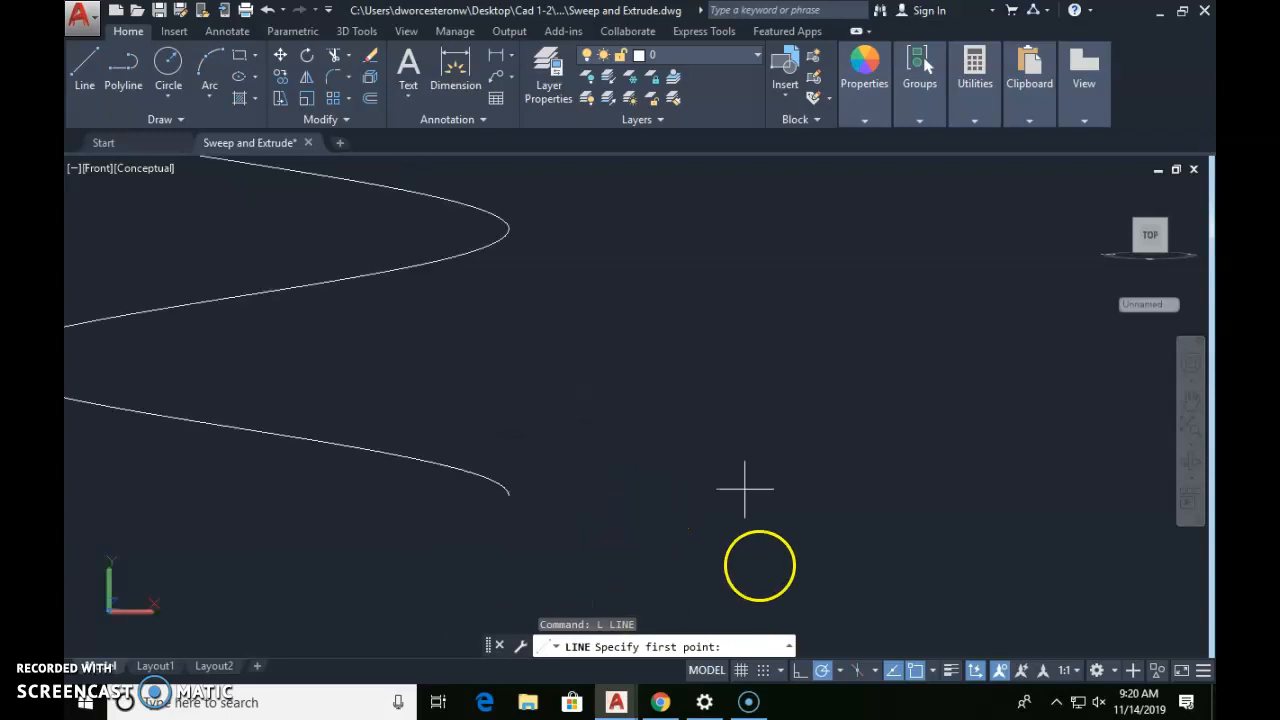
middle_click_drag(691, 531, 857, 373)
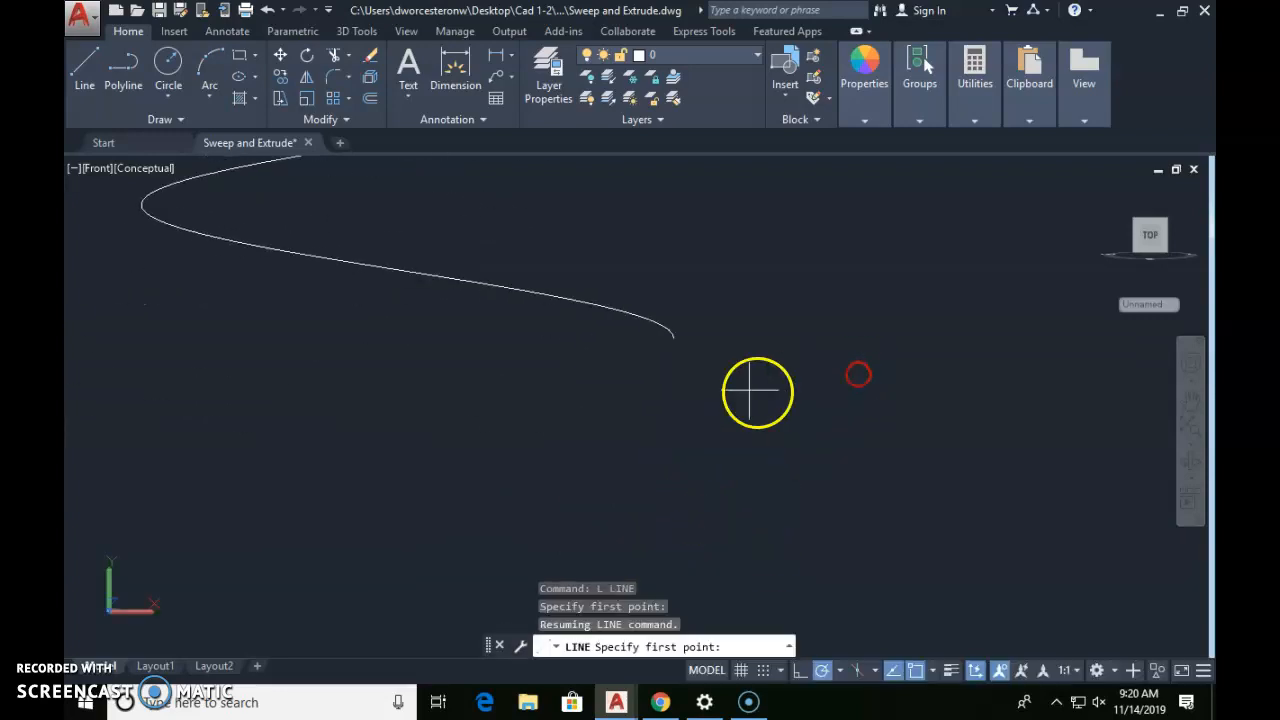
left_click(673, 338)
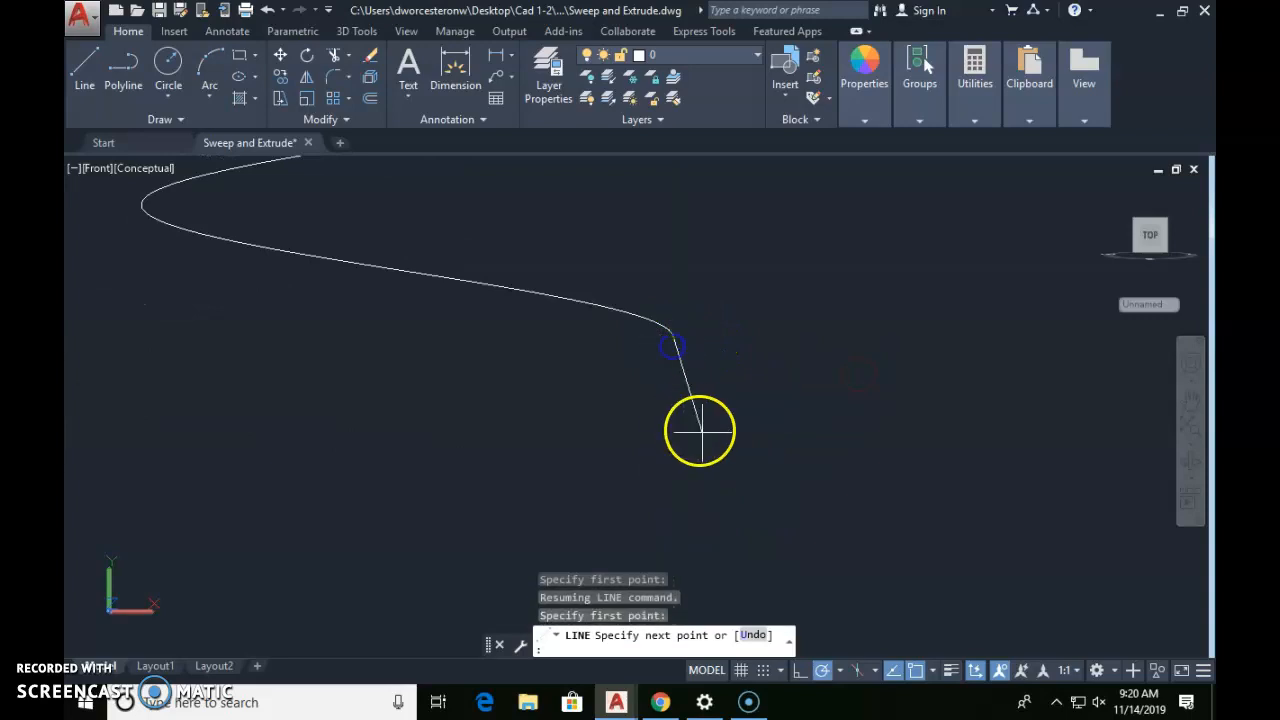
left_click(714, 425)
left_click(757, 368)
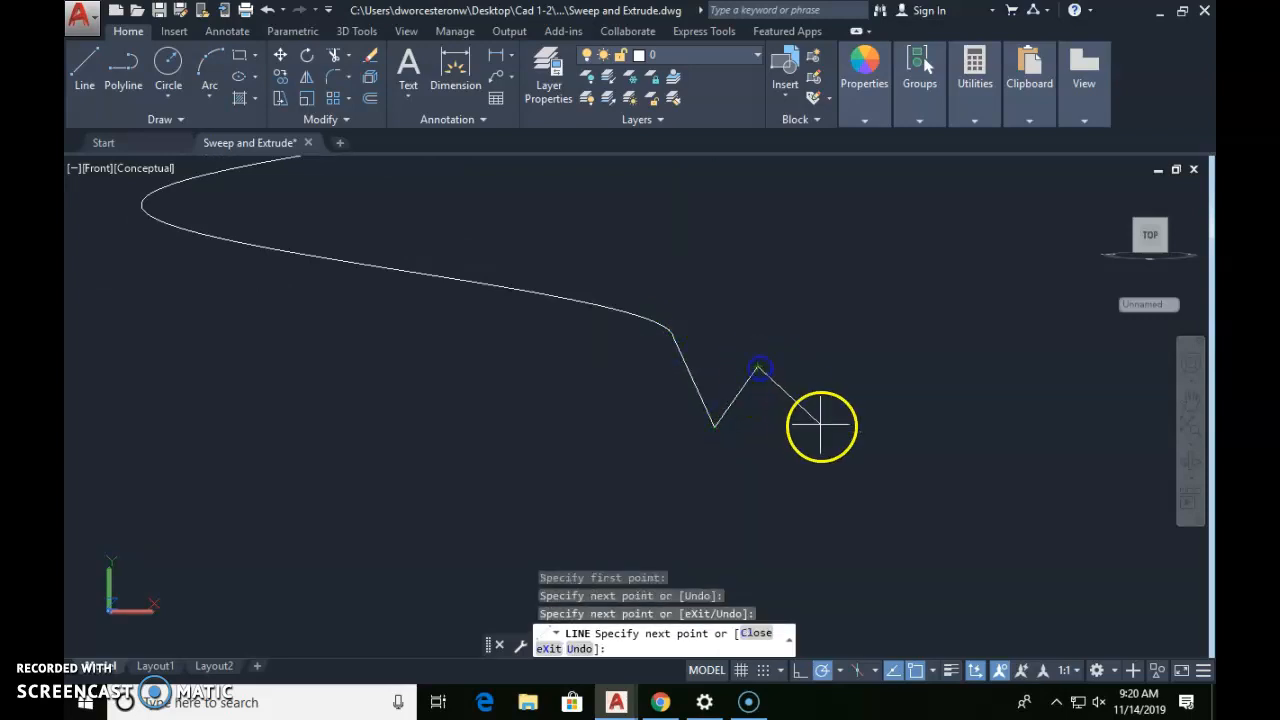
left_click(824, 441)
left_click(870, 316)
left_click(827, 301)
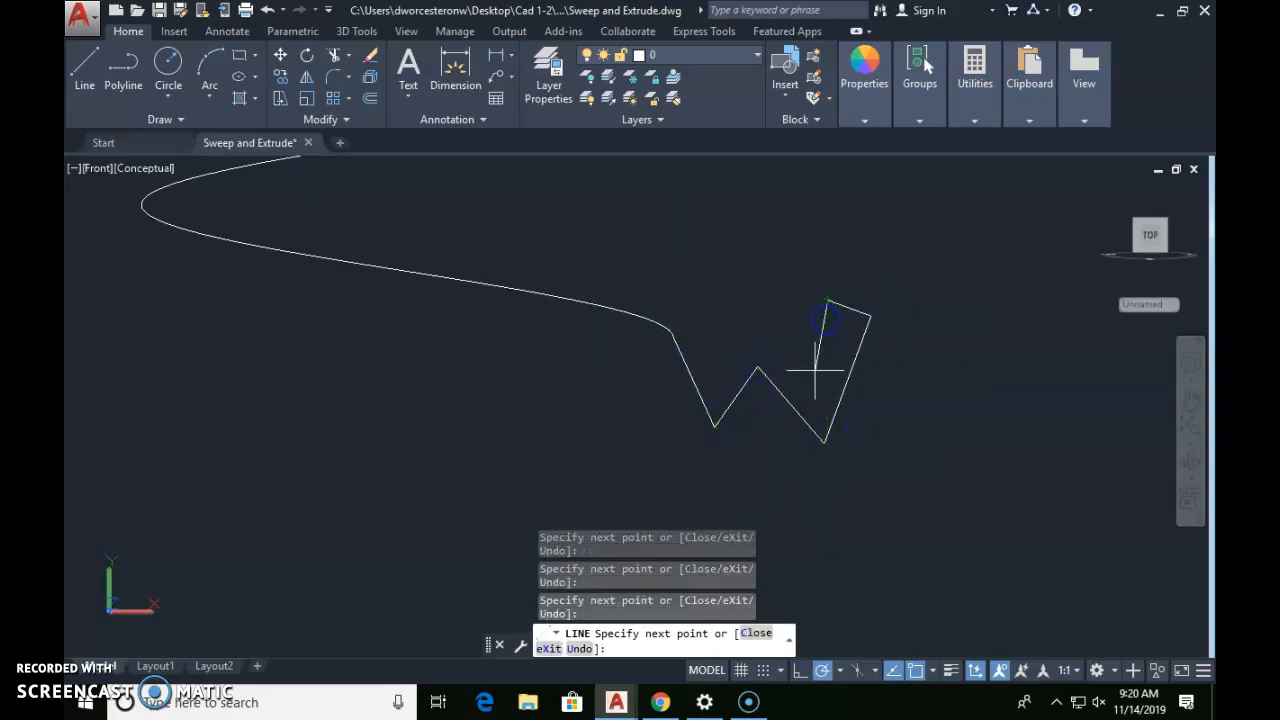
- Complete the W with an upper zigzag back to its starting point, undoing and re-placing the closing segment on the helix end
left_click(779, 326)
left_click(730, 365)
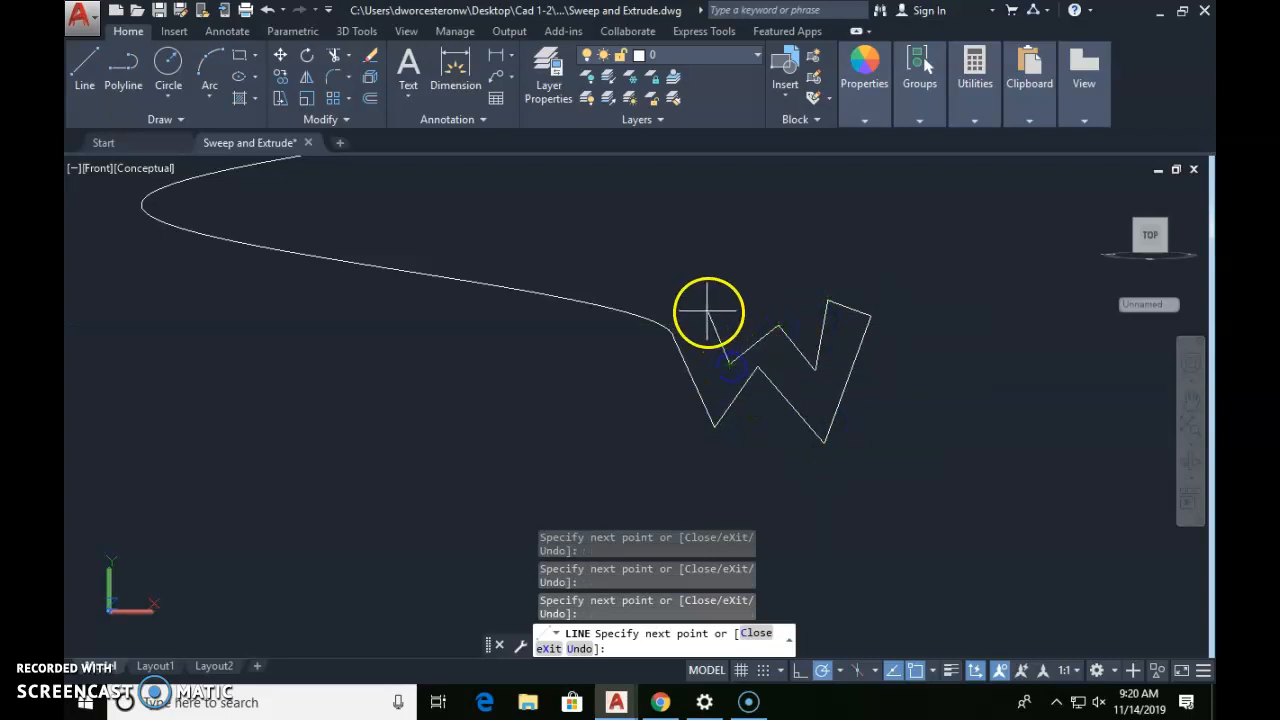
scroll(672, 328, "up", 3)
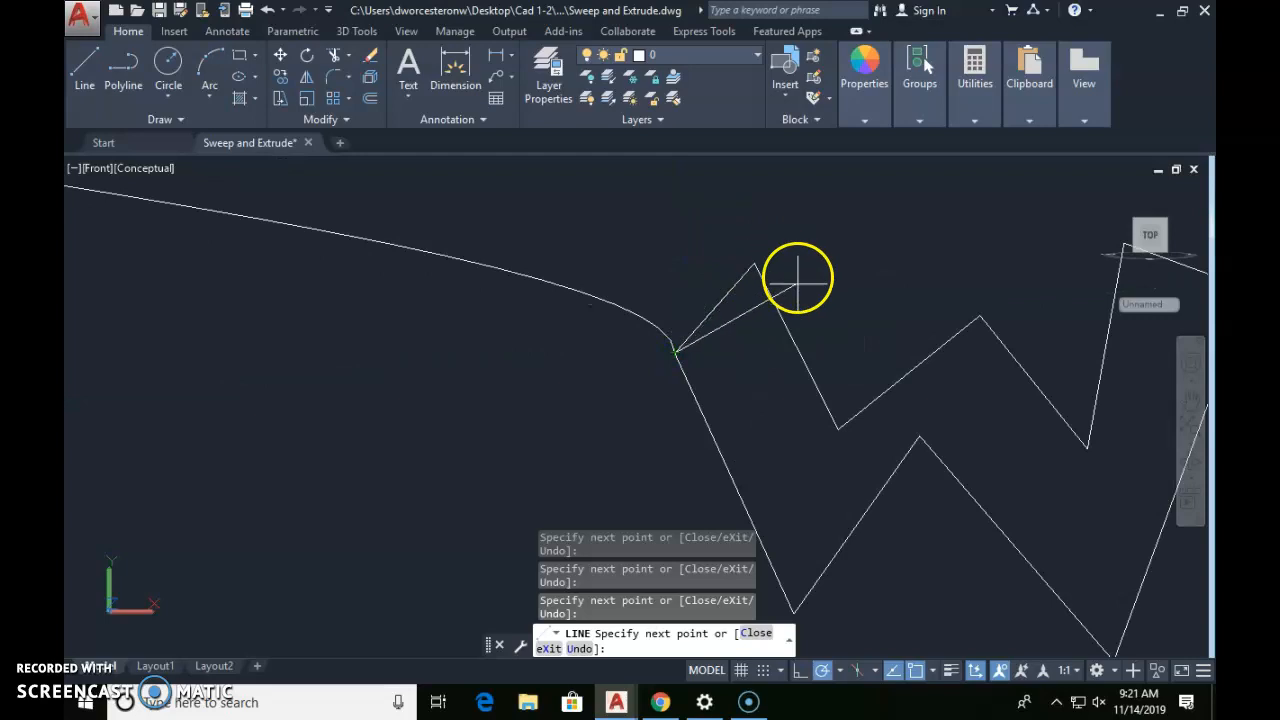
scroll(705, 358, "up", 5)
type("u")
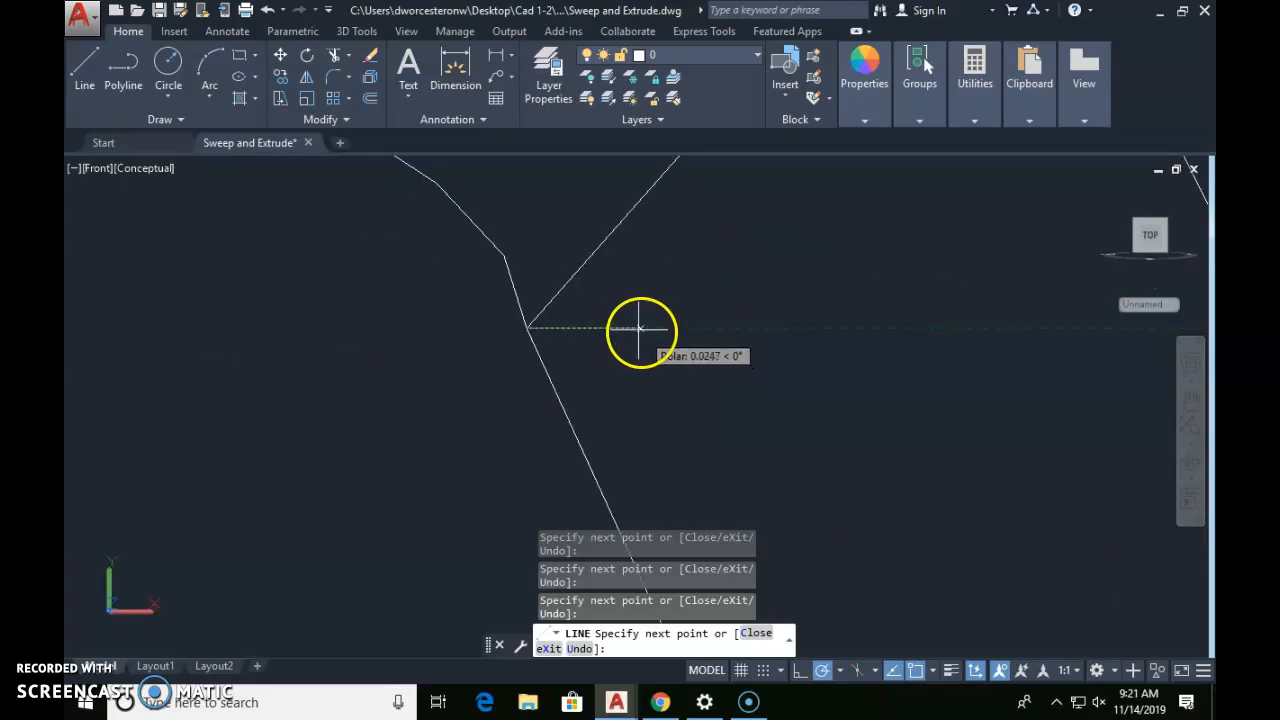
key("Return")
left_click(527, 328)
key("Escape")
- Delete all lines of the W outline attached to the separate helix
scroll(776, 341, "down", 4)
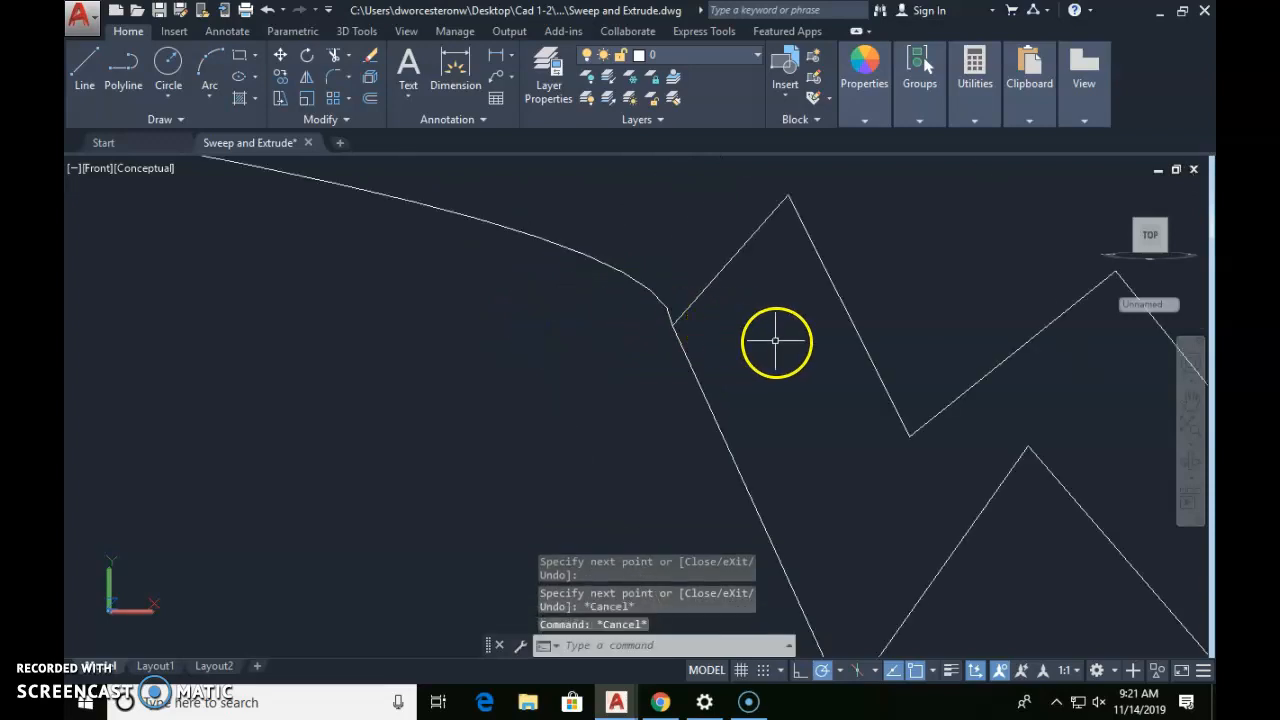
scroll(760, 294, "down", 3)
scroll(733, 262, "down", 3)
left_click(710, 221)
left_click(995, 432)
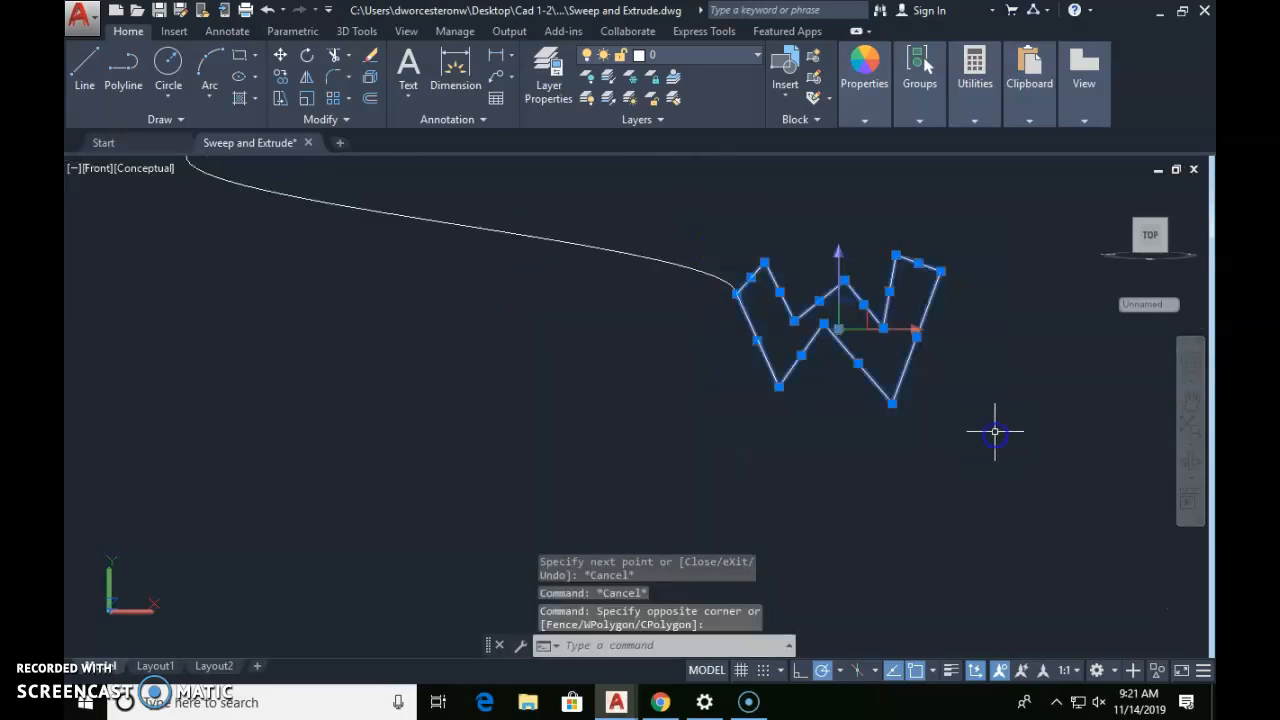
key("Delete")
- Redraw a larger W from the separate helix's lower endpoint, placing its lower zigzag and the right arm's top edge
type("l")
key("Return")
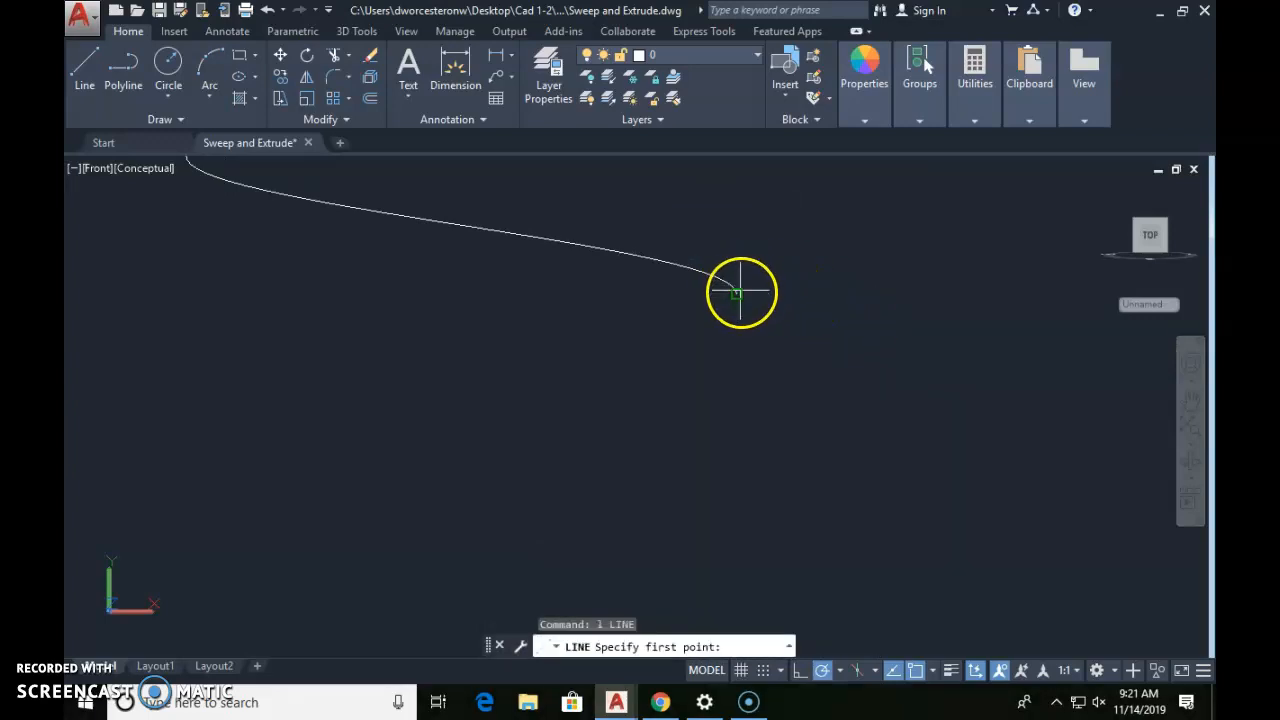
left_click(737, 290)
left_click(797, 415)
left_click(848, 300)
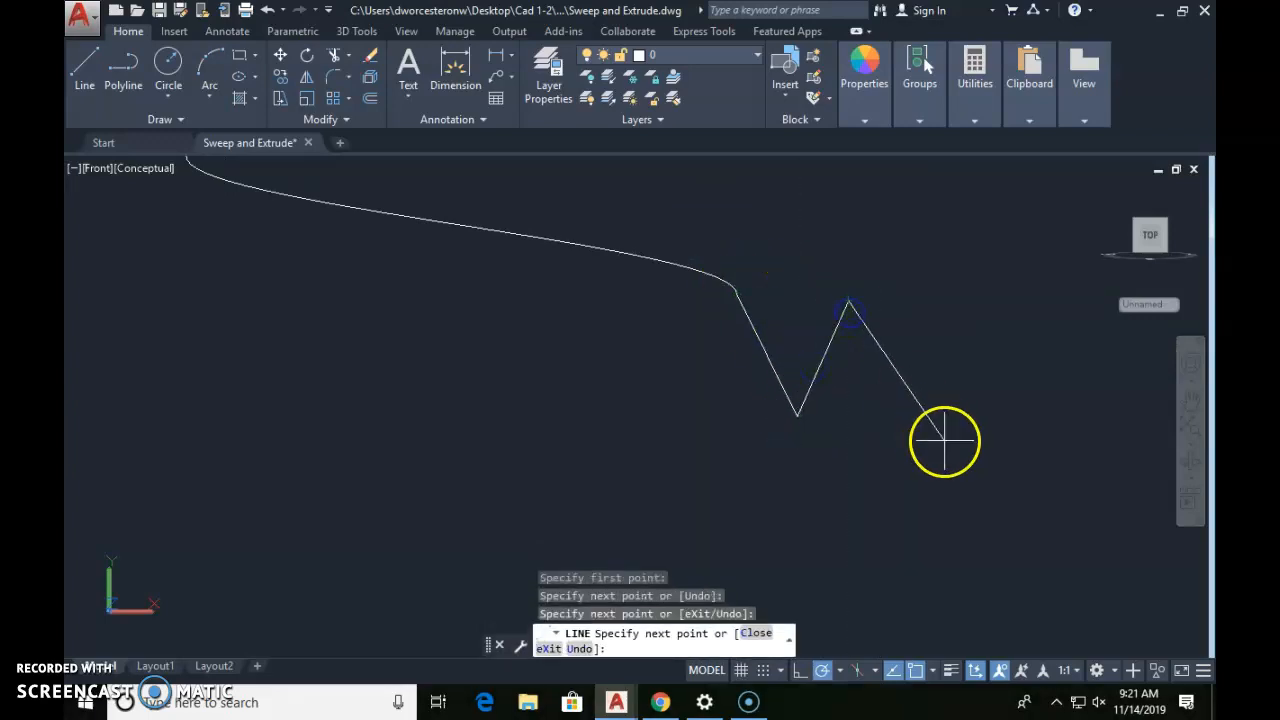
left_click(945, 437)
left_click(994, 251)
left_click(942, 244)
- Close the larger W outline with an upper zigzag that ends at the helix's lower endpoint
left_click(853, 226)
scroll(737, 286, "up", 6)
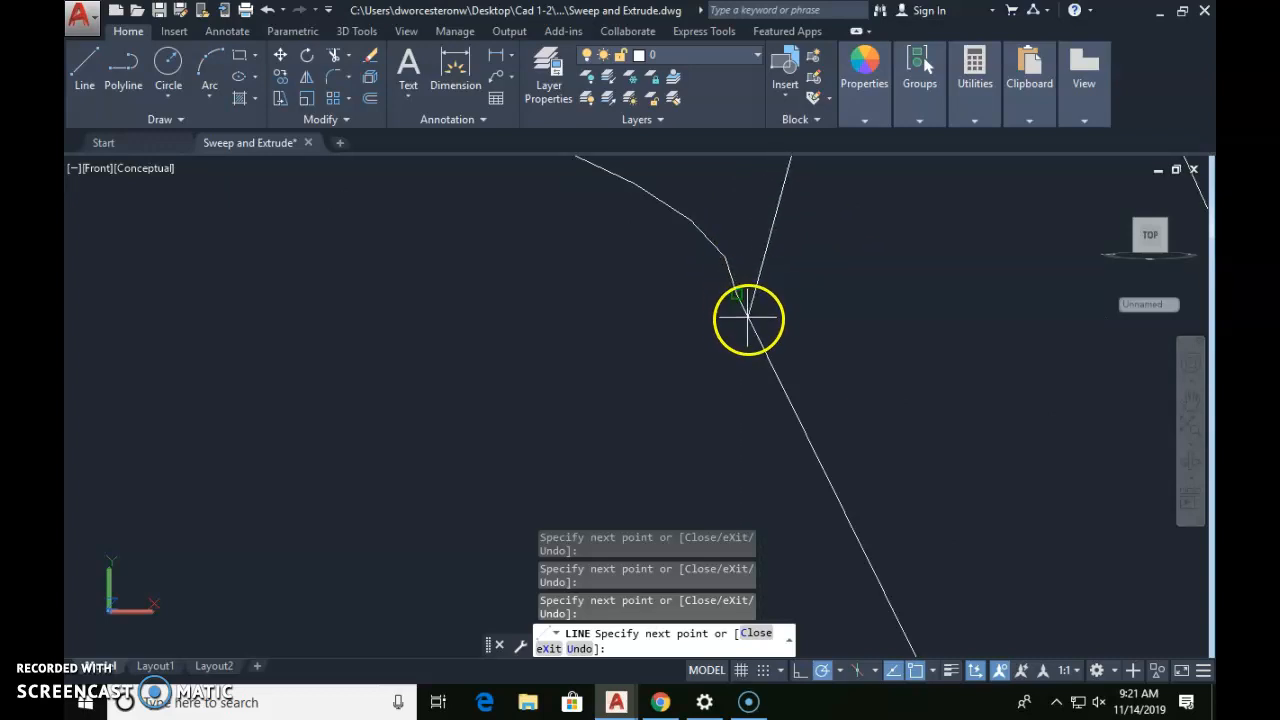
key("Return")
scroll(950, 300, "down", 4)
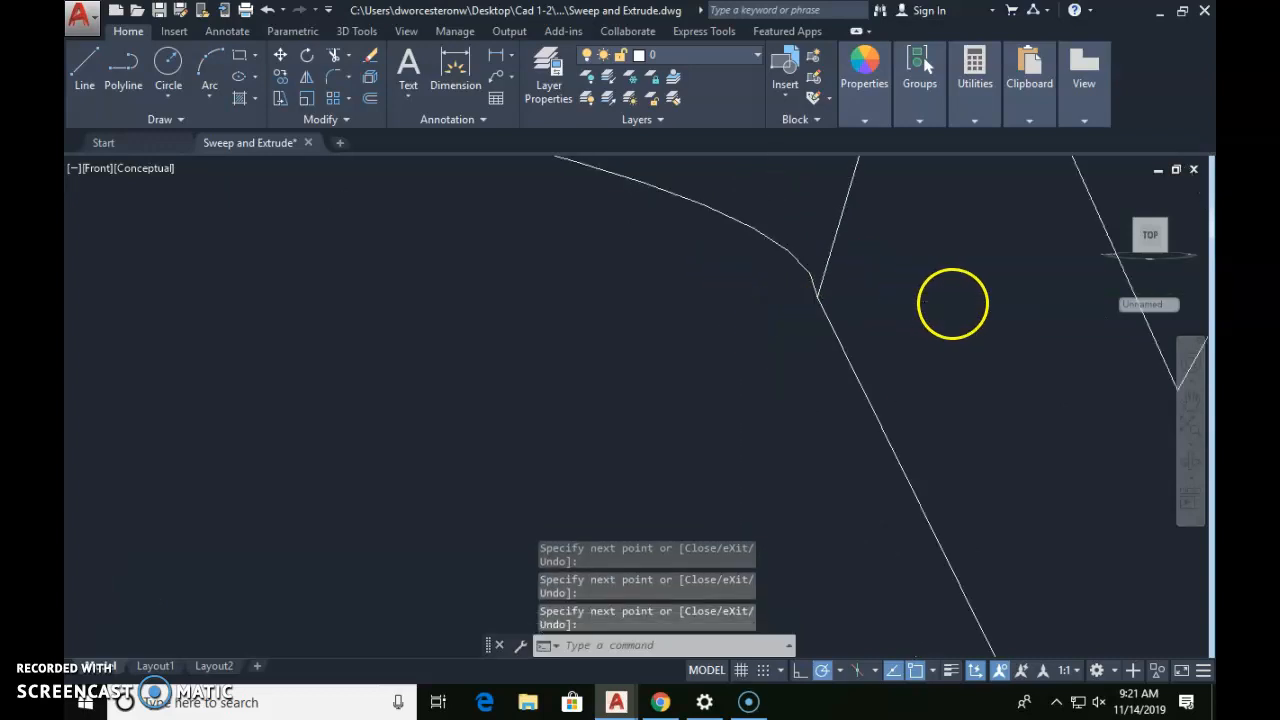
scroll(947, 300, "down", 2)
middle_click_drag(947, 300, 780, 383)
key("Escape")
key("Escape")
key("Escape")
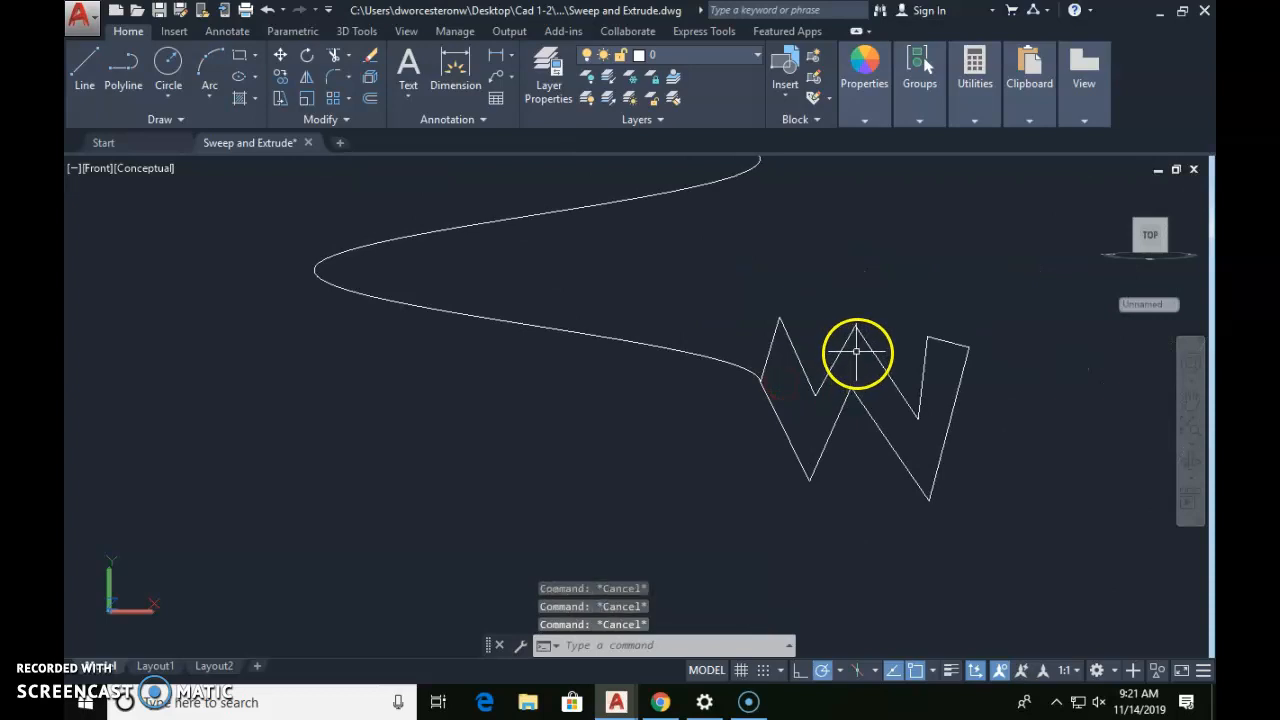
- Try twice to convert the W outline attached to the helix end into a region
type("reg")
key("Return")
left_click(731, 306)
left_click(1100, 560)
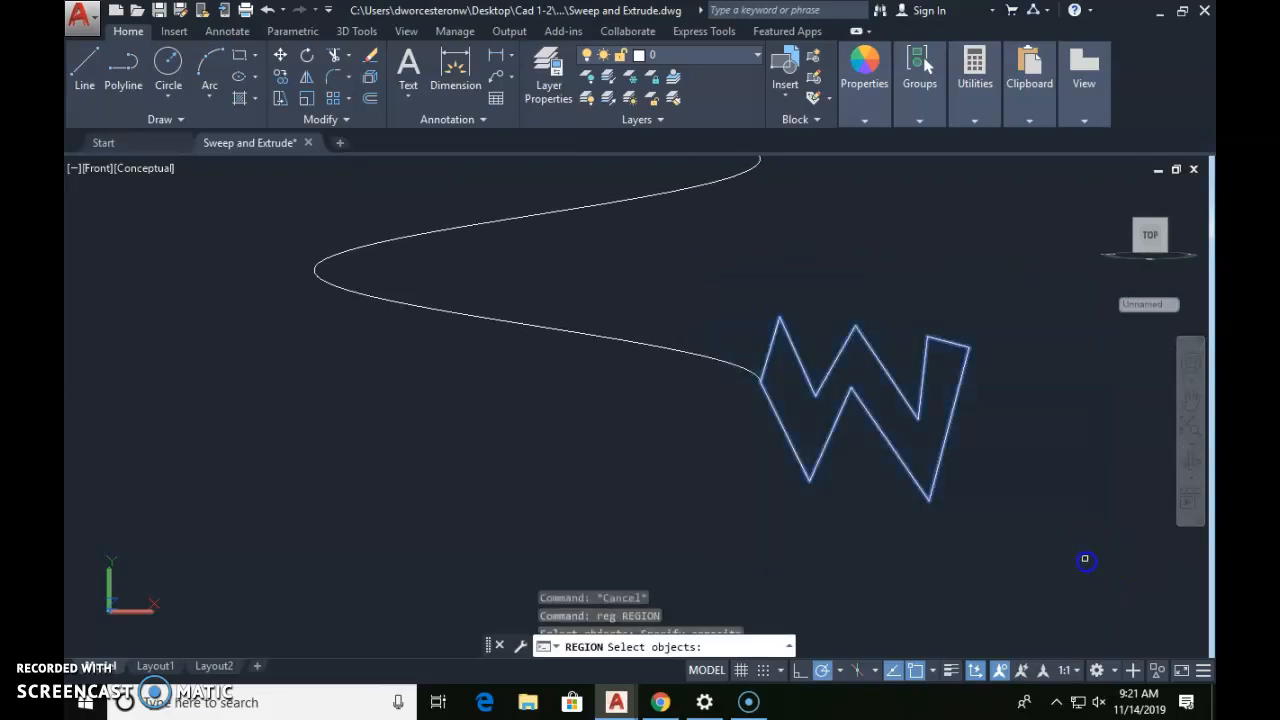
key("Return")
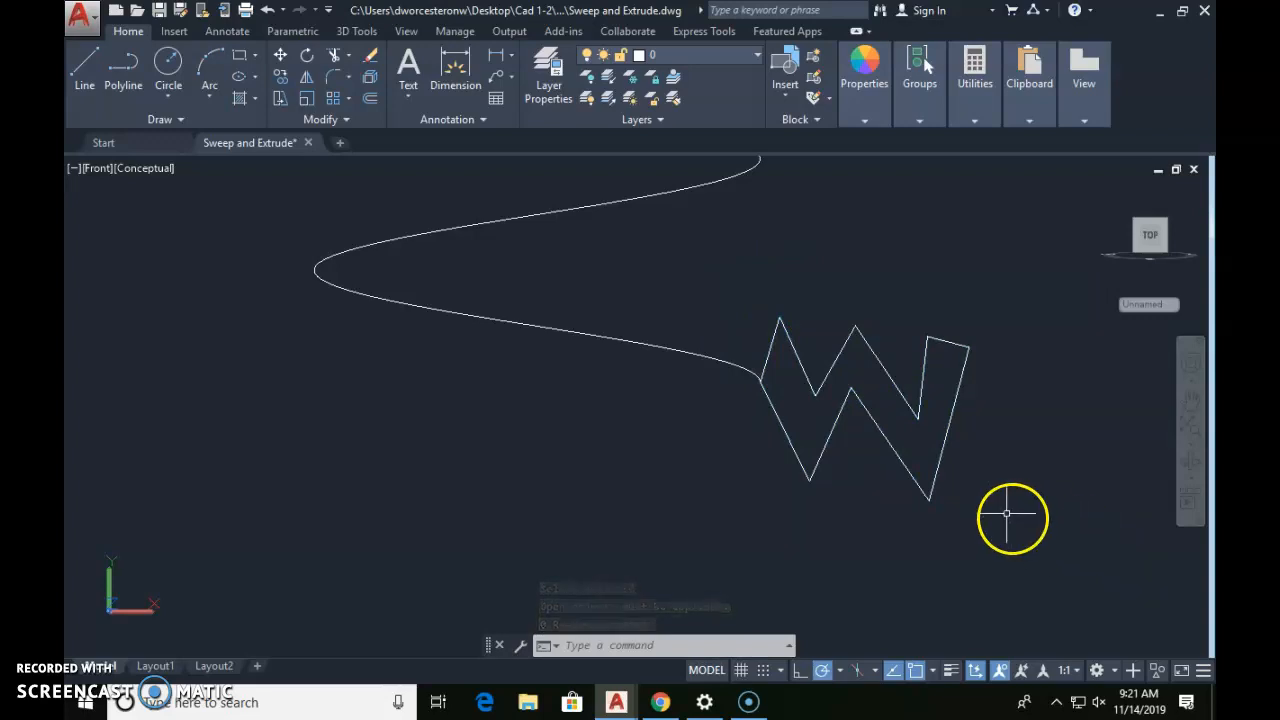
type("reg")
key("Return")
left_click(697, 302)
left_click(997, 556)
key("Return")
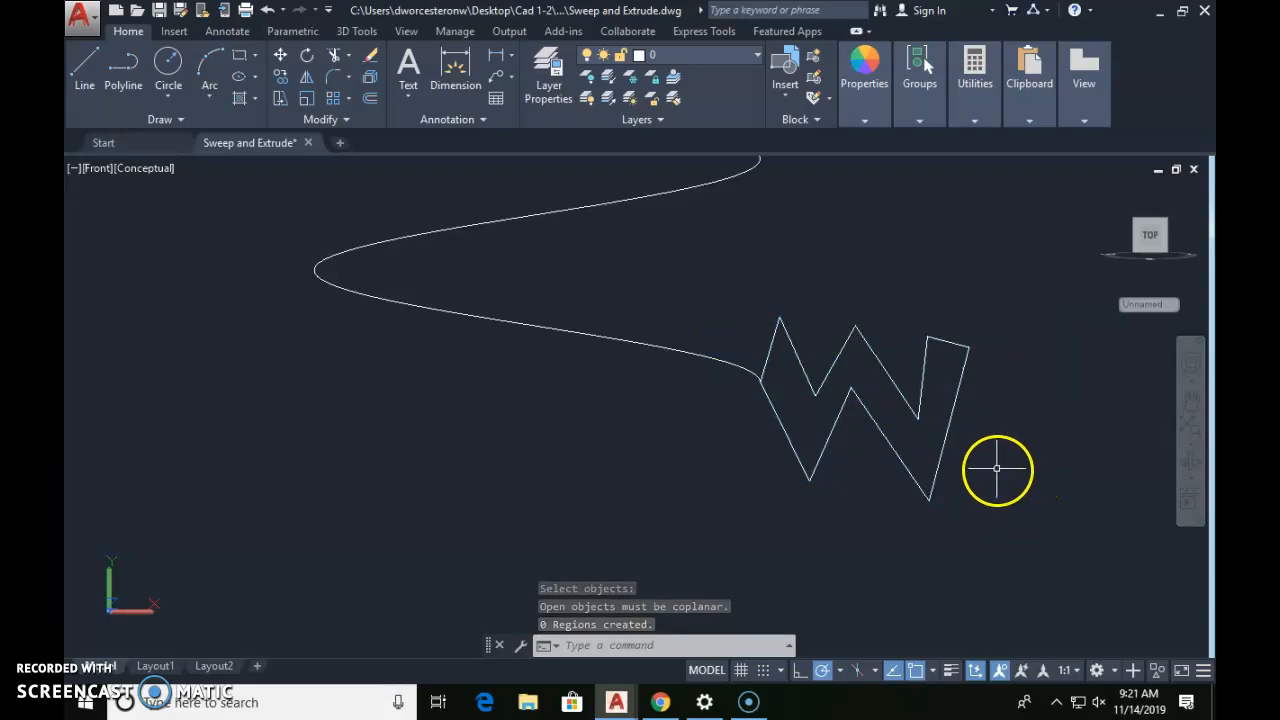
- Examine the W outline's corners and its junction with the helix for gaps
scroll(750, 357, "up", 5)
scroll(750, 357, "up", 2)
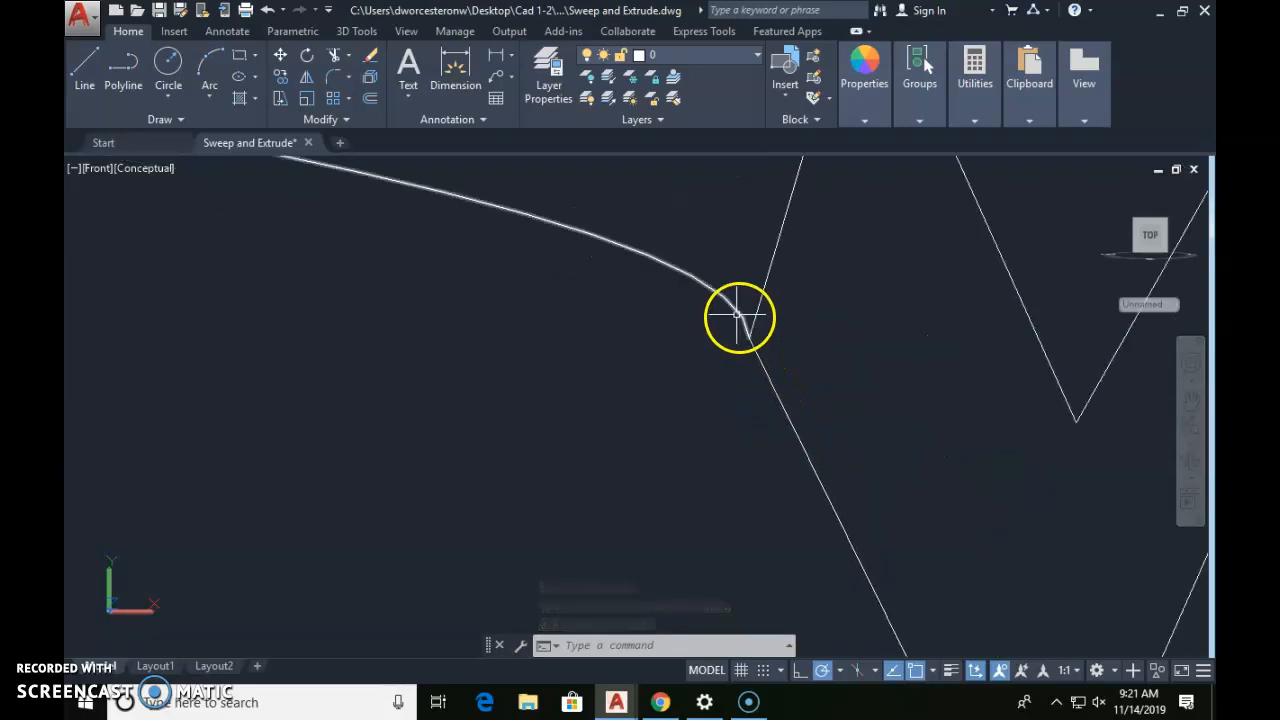
scroll(768, 373, "down", 4)
scroll(775, 382, "up", 1)
middle_click_drag(820, 391, 820, 391)
scroll(818, 375, "down", 5)
scroll(760, 390, "up", 4)
scroll(901, 440, "up", 2)
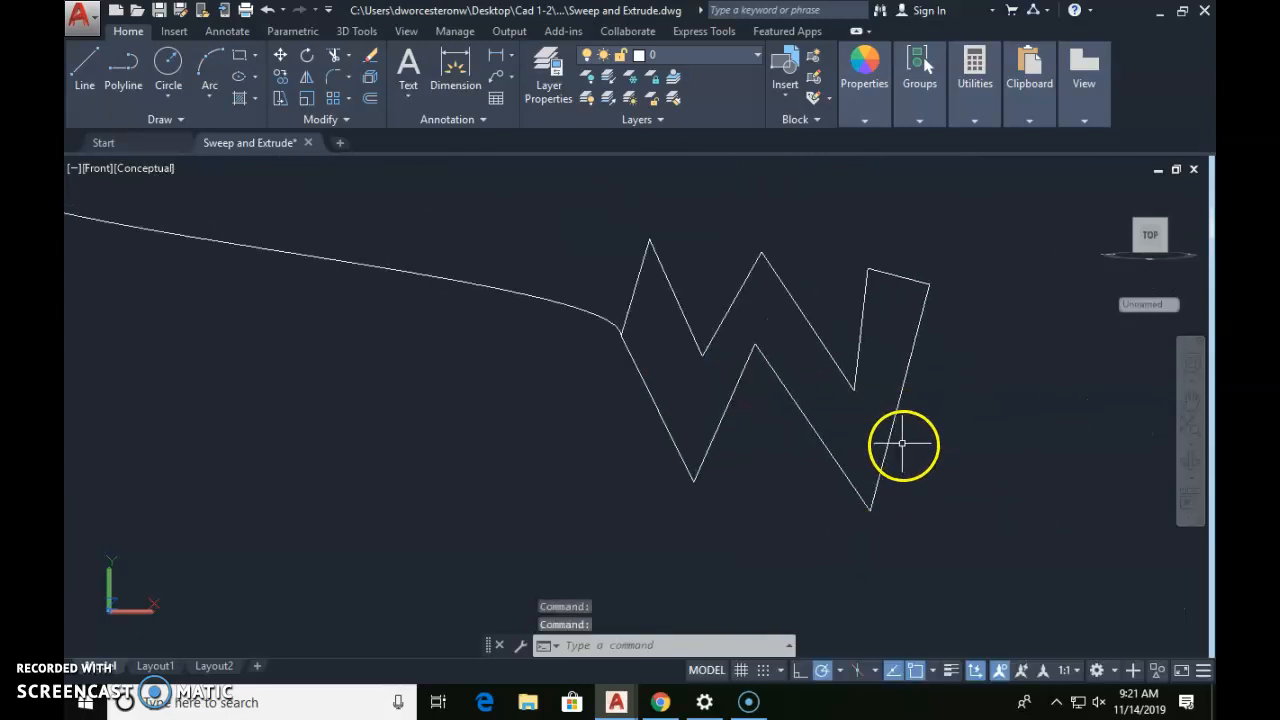
scroll(509, 306, "up", 3)
scroll(511, 295, "down", 4)
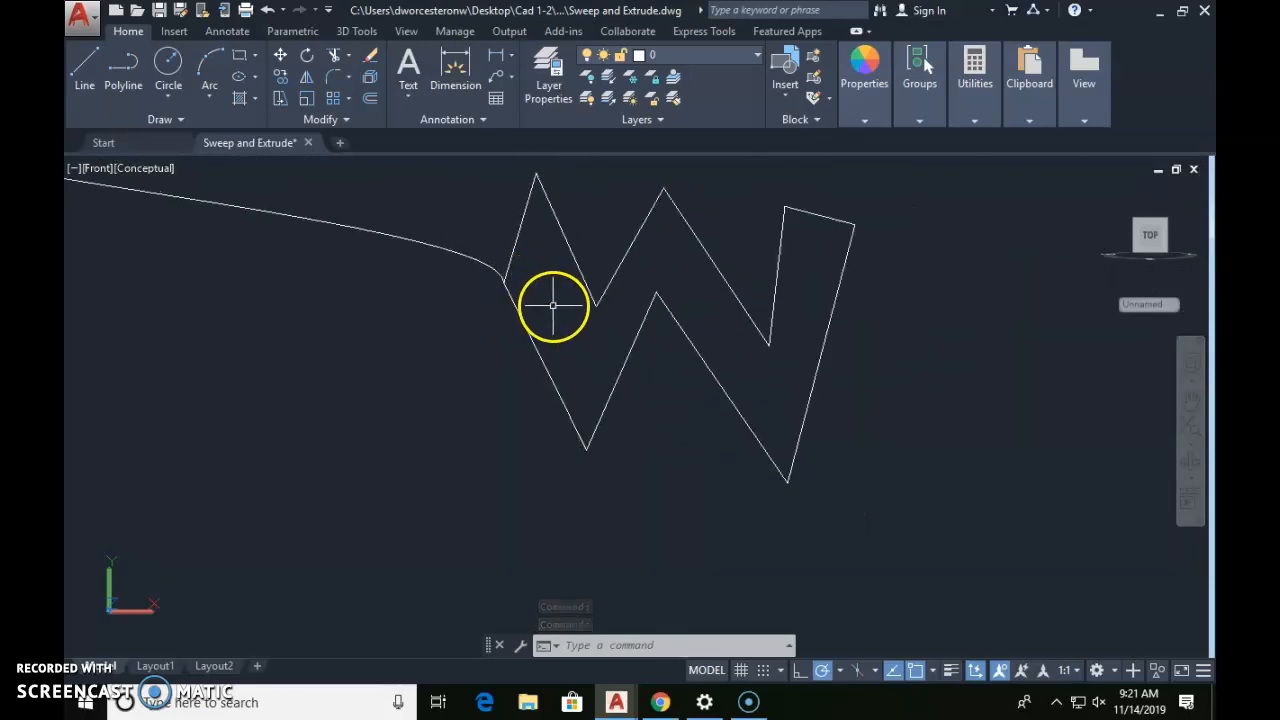
- Retry the Region command on all ten lines of the attached W outline
type("reg")
key("Return")
scroll(530, 250, "down", 3)
left_click(491, 202)
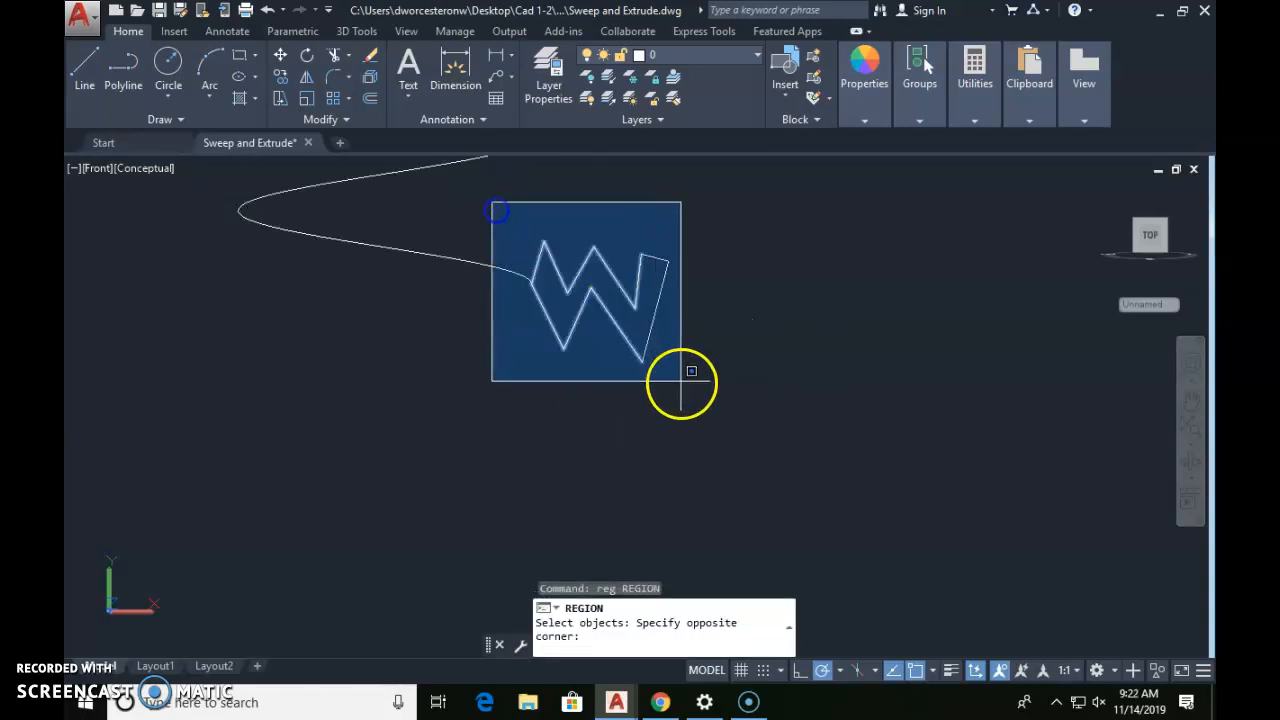
left_click(731, 393)
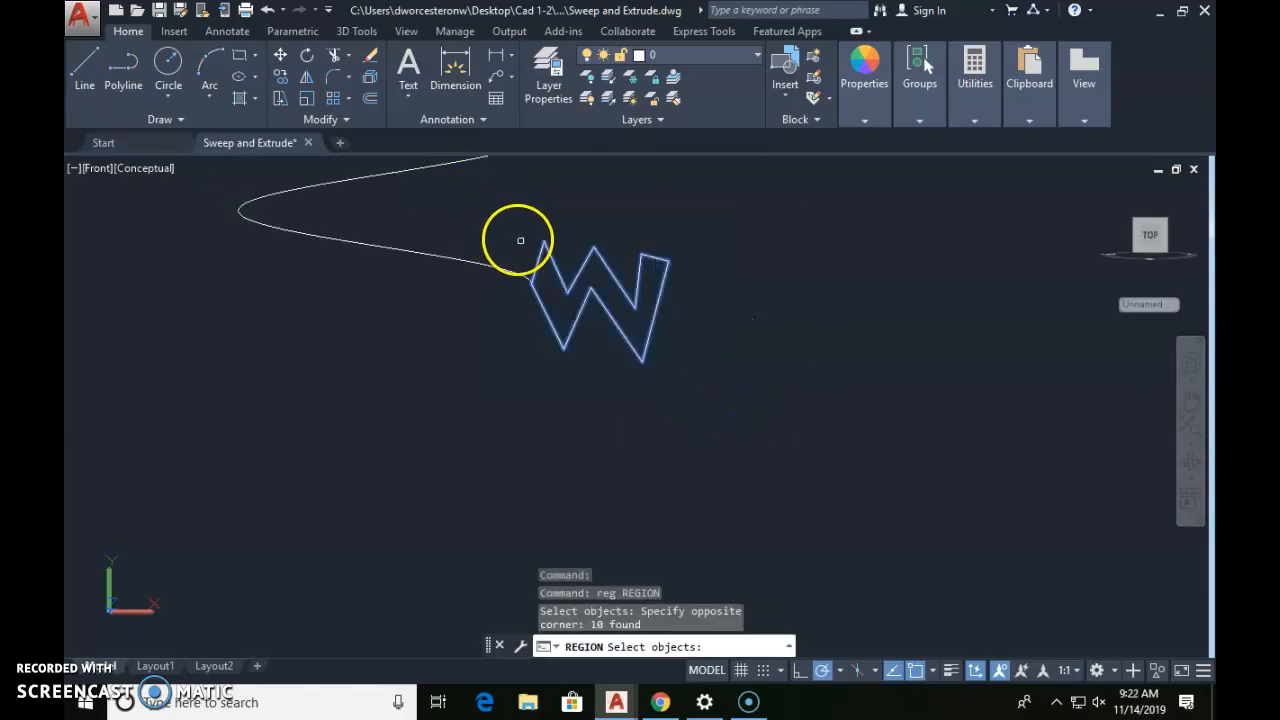
key("Return")
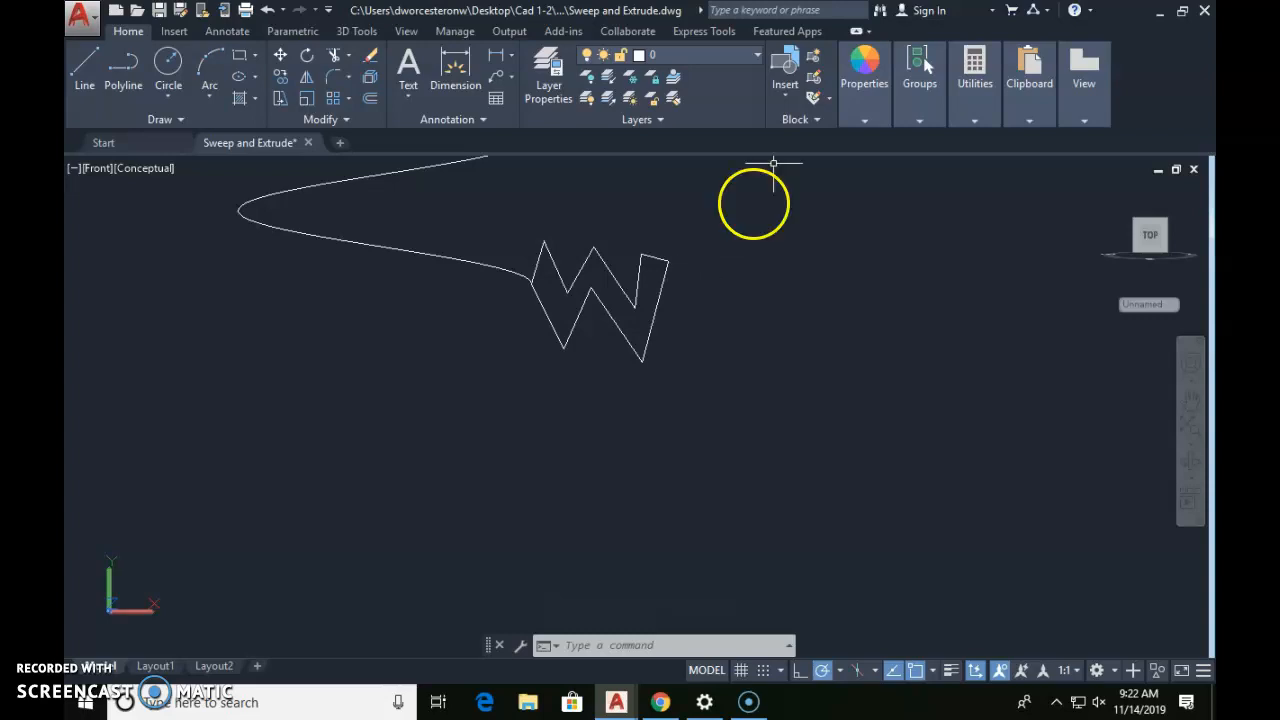
- Stretch the line ends at the W's upper-right corner past each other and undo the stretch
scroll(689, 251, "up", 5)
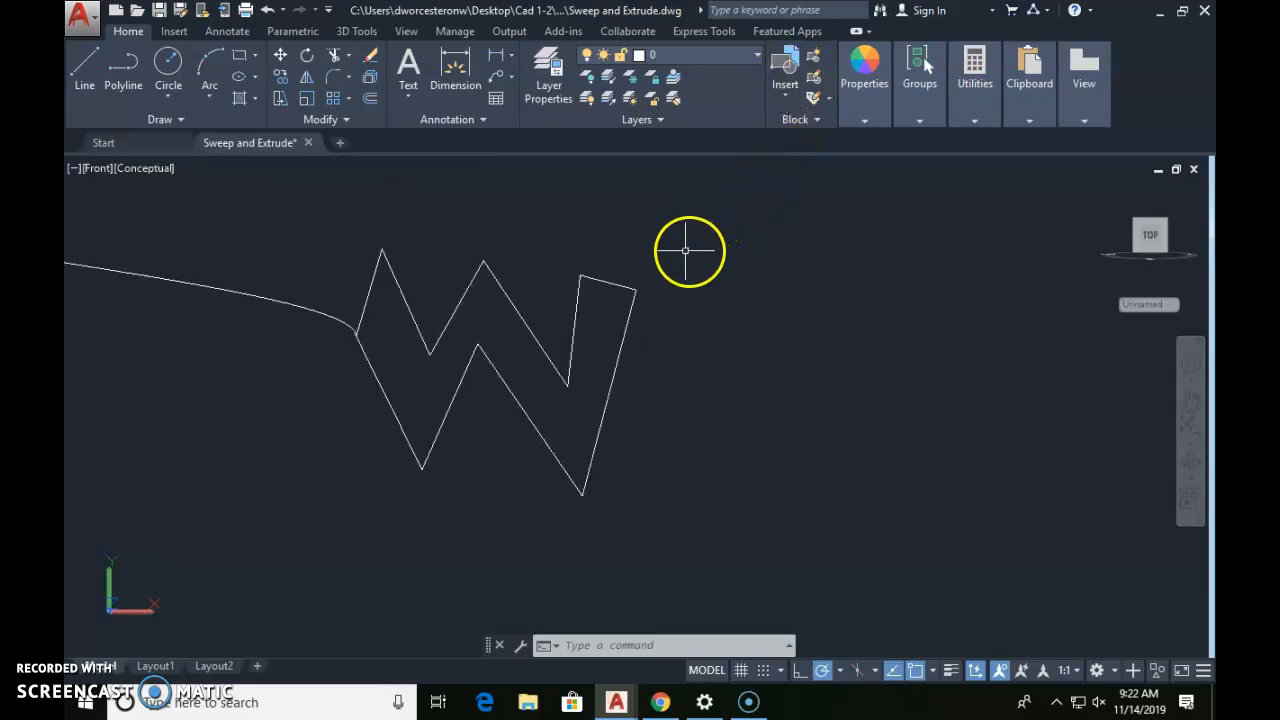
left_click(609, 296)
left_click(634, 302)
left_click(664, 326)
key("Escape")
key("Escape")
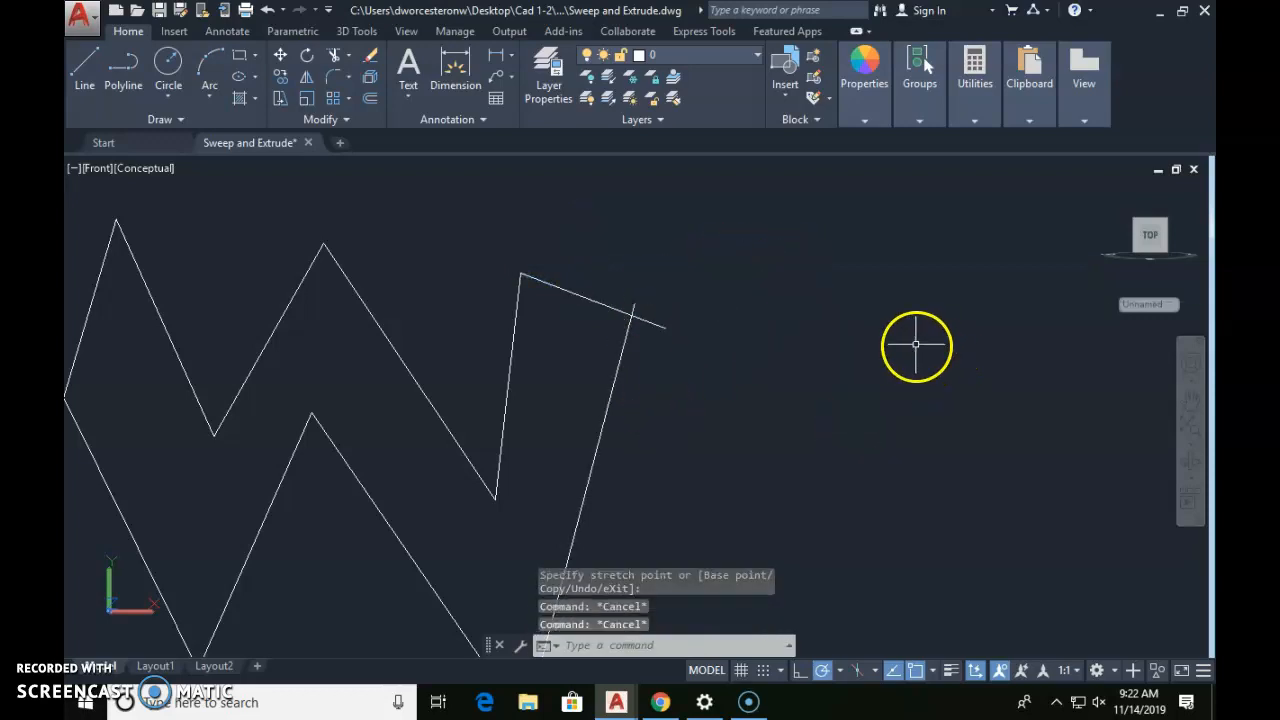
key("ctrl+z")
- Orbit around the helices to check whether the attached W's lines are coplanar, and restore the front view
scroll(626, 306, "down", 5)
scroll(683, 390, "up", 3)
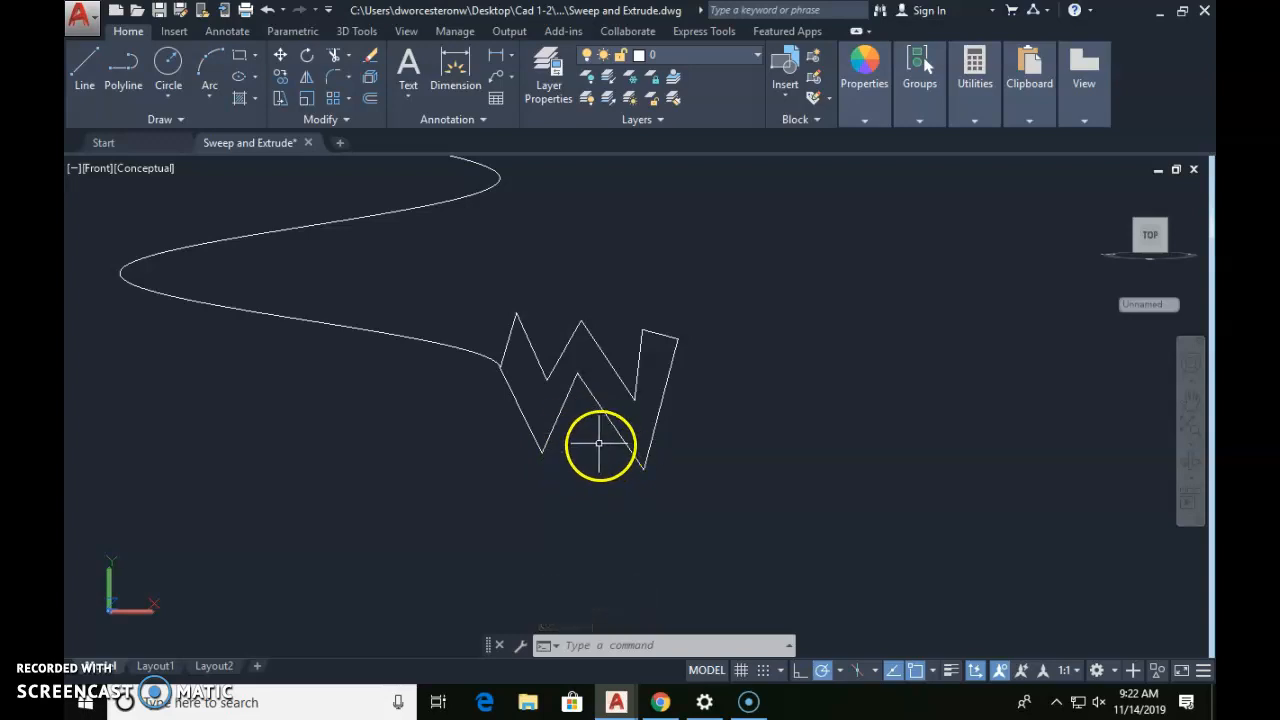
middle_click_drag(590, 437, 668, 511, "shift")
scroll(649, 459, "down", 5)
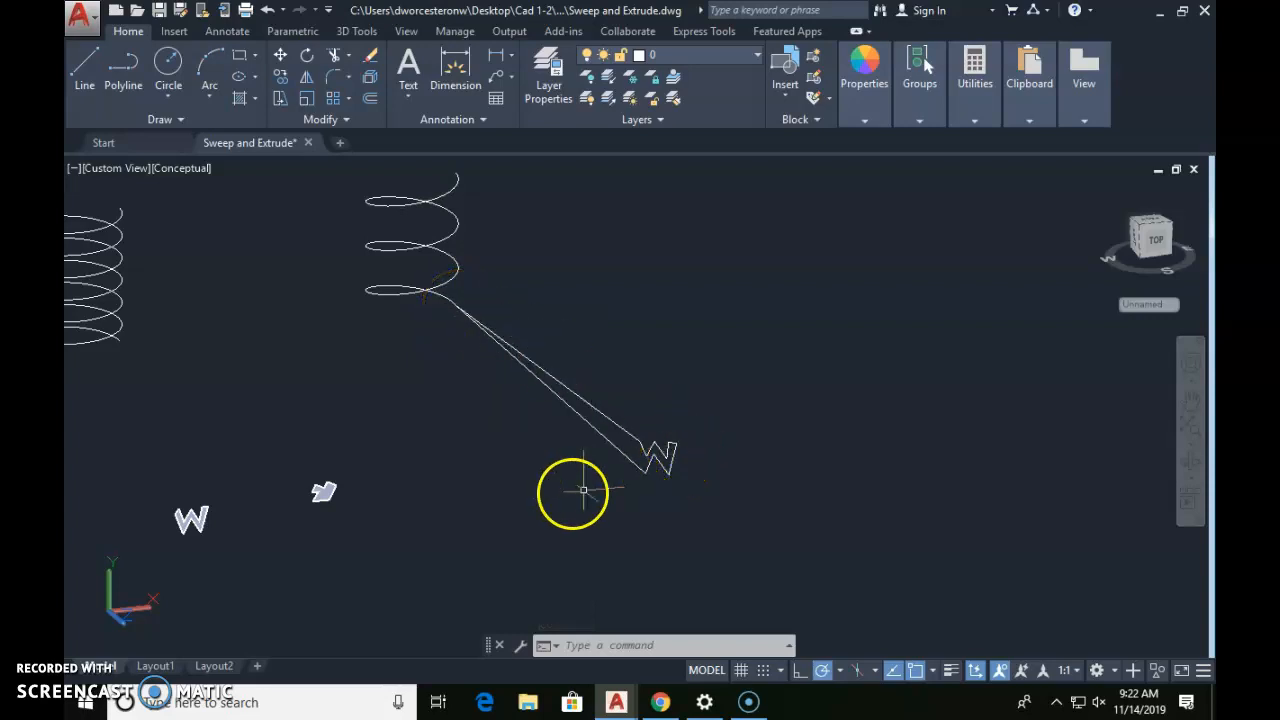
middle_click_drag(657, 463, 678, 508, "shift")
middle_click_drag(562, 487, 422, 456, "shift")
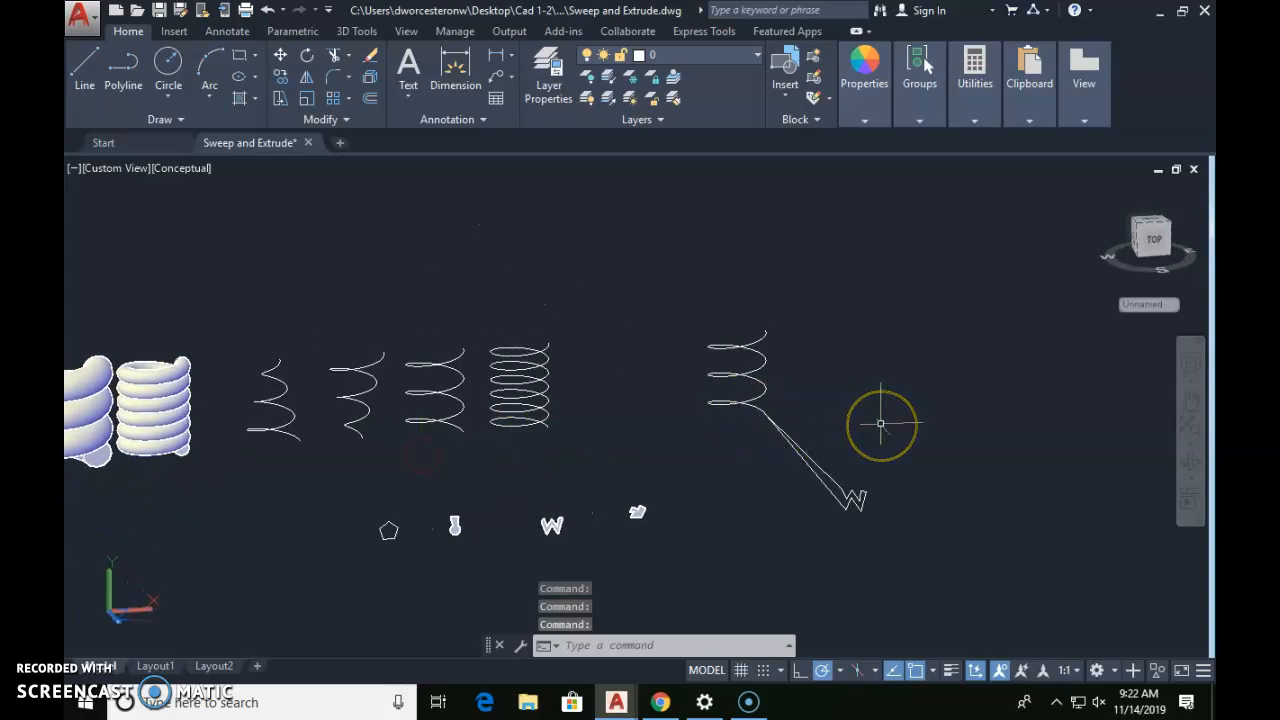
key("ctrl+z")
key("ctrl+z")
key("ctrl+z")
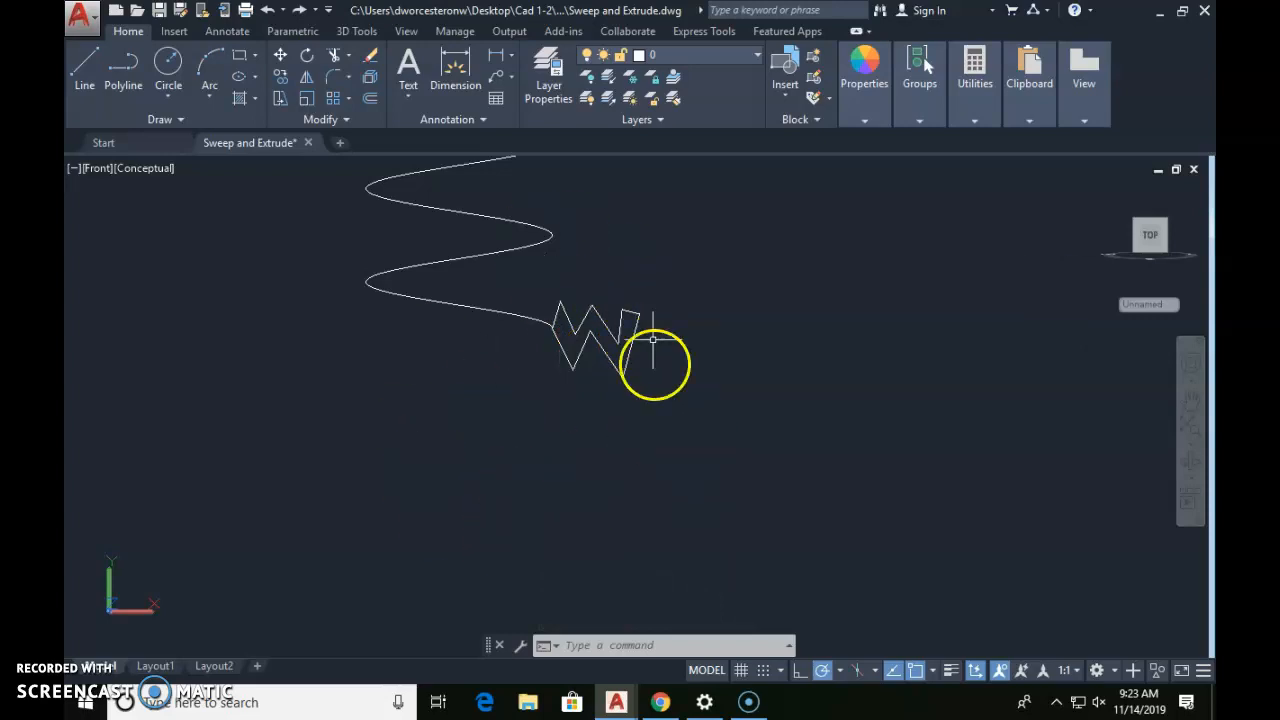
- Erase the W outline attached to the separate helix's lower end
left_click(533, 286)
left_click(685, 397)
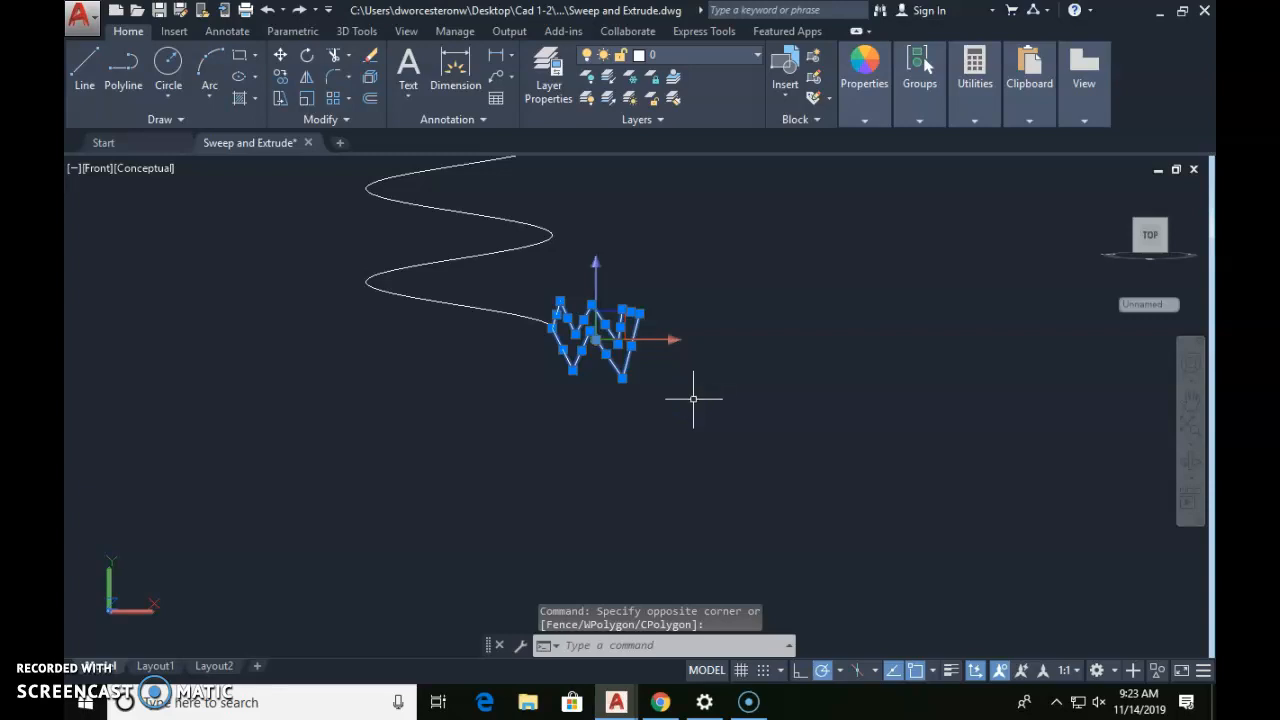
type("e")
key("Return")
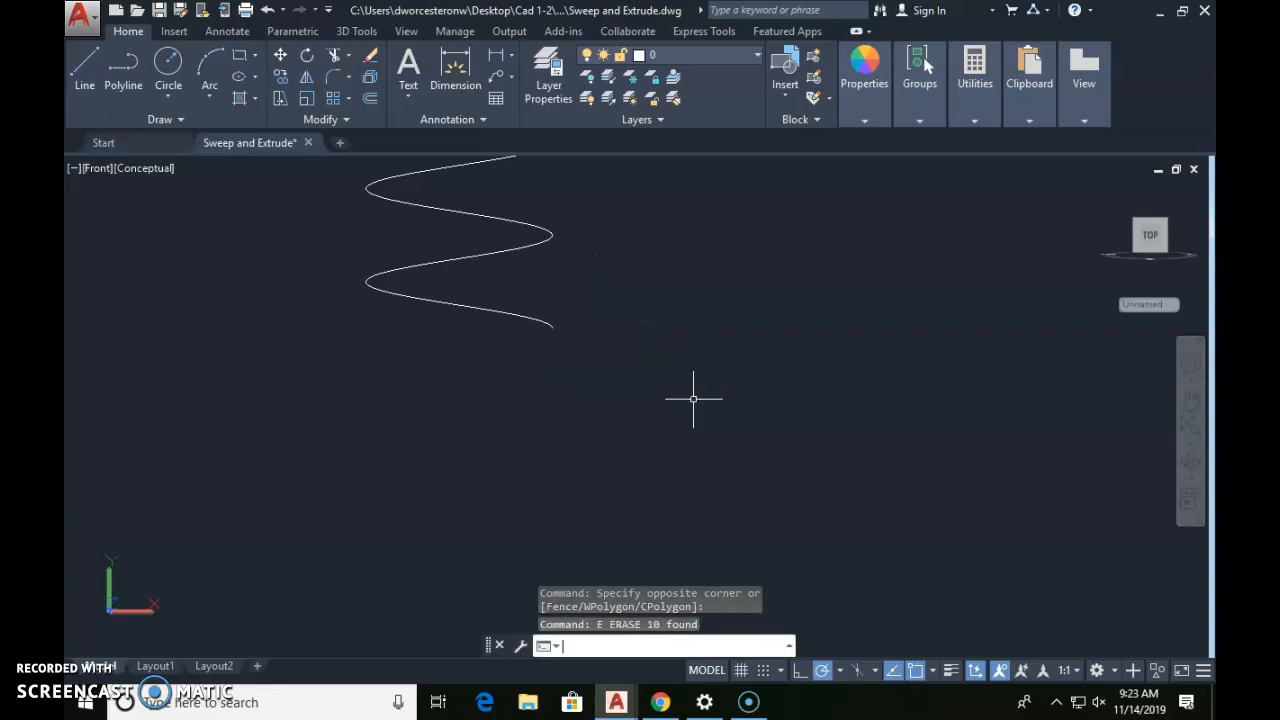
scroll(649, 437, "down", 3)
mouse_move(606, 429)
middle_mouse_down()
mouse_move(649, 409)
mouse_move(943, 430)
middle_mouse_up()
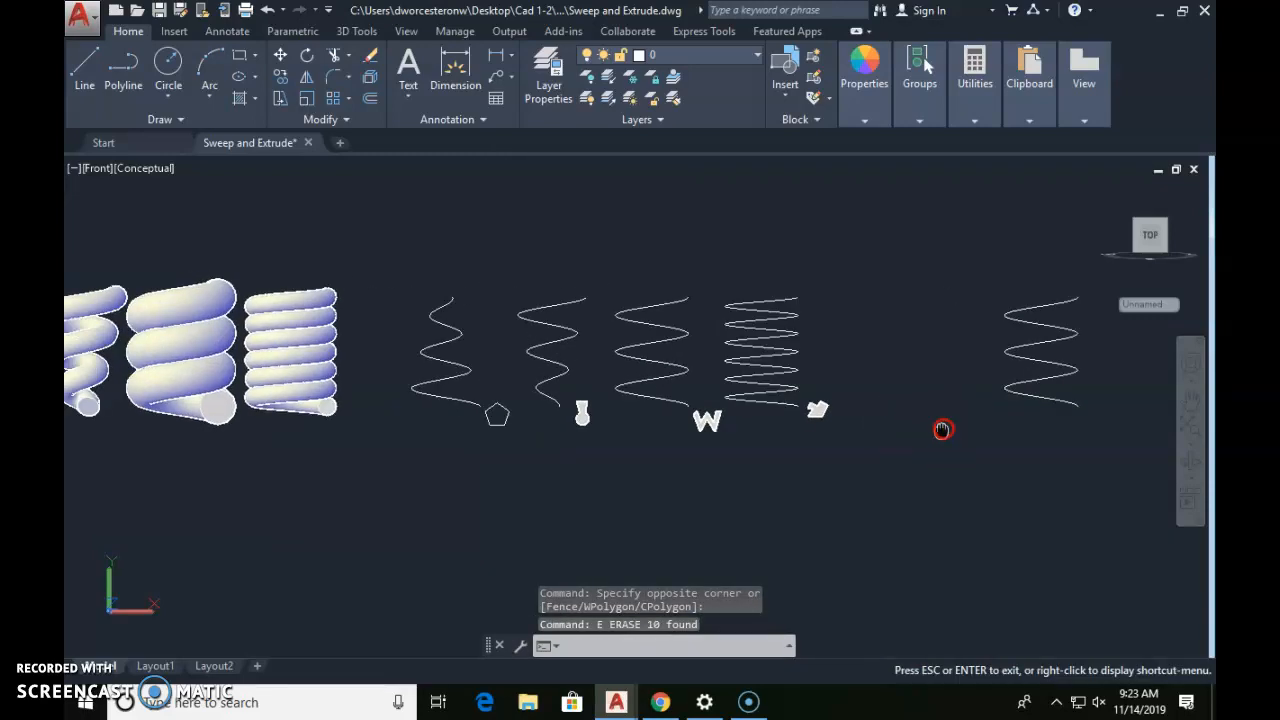
- Erase the separate helix standing apart from the row of four helices
left_click(1014, 277)
left_click(991, 432)
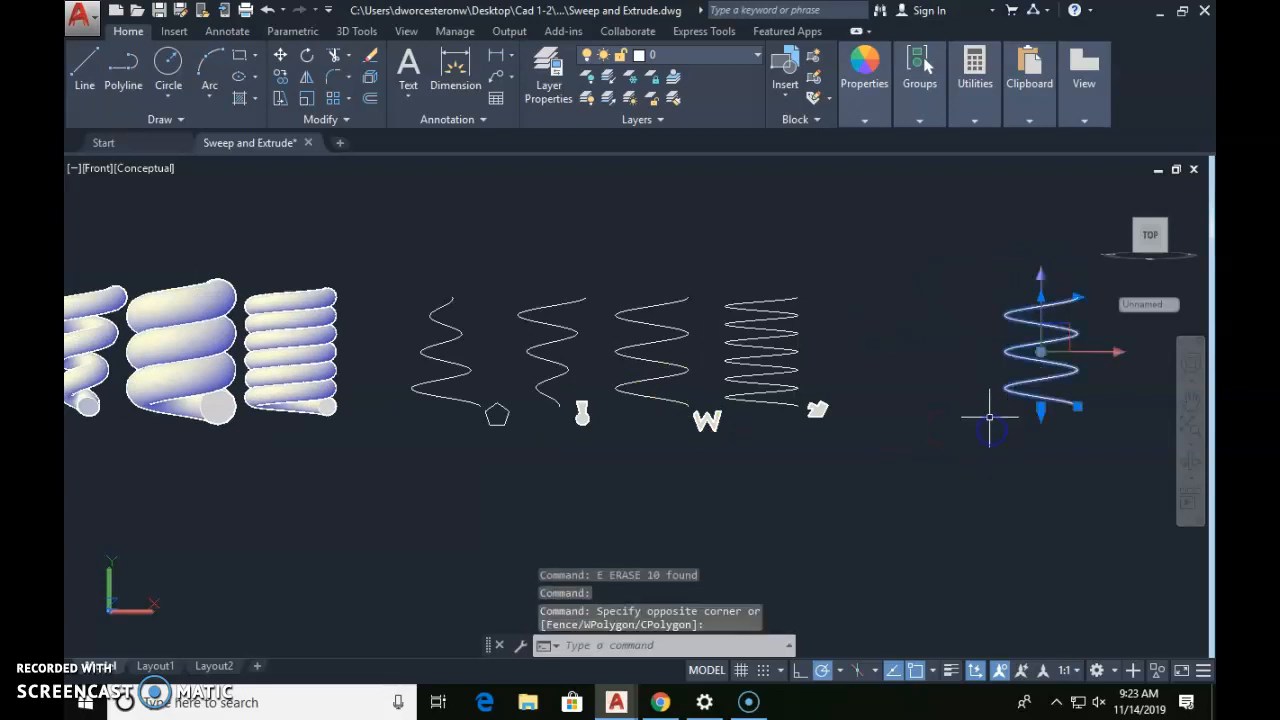
type("e")
key("Return")
- Move the pentagon by its top vertex onto the lower end of the first helix
mouse_move(720, 450)
middle_mouse_down("shift")
mouse_move(703, 454)
mouse_move(766, 483)
mouse_move(737, 461)
middle_mouse_up("shift")
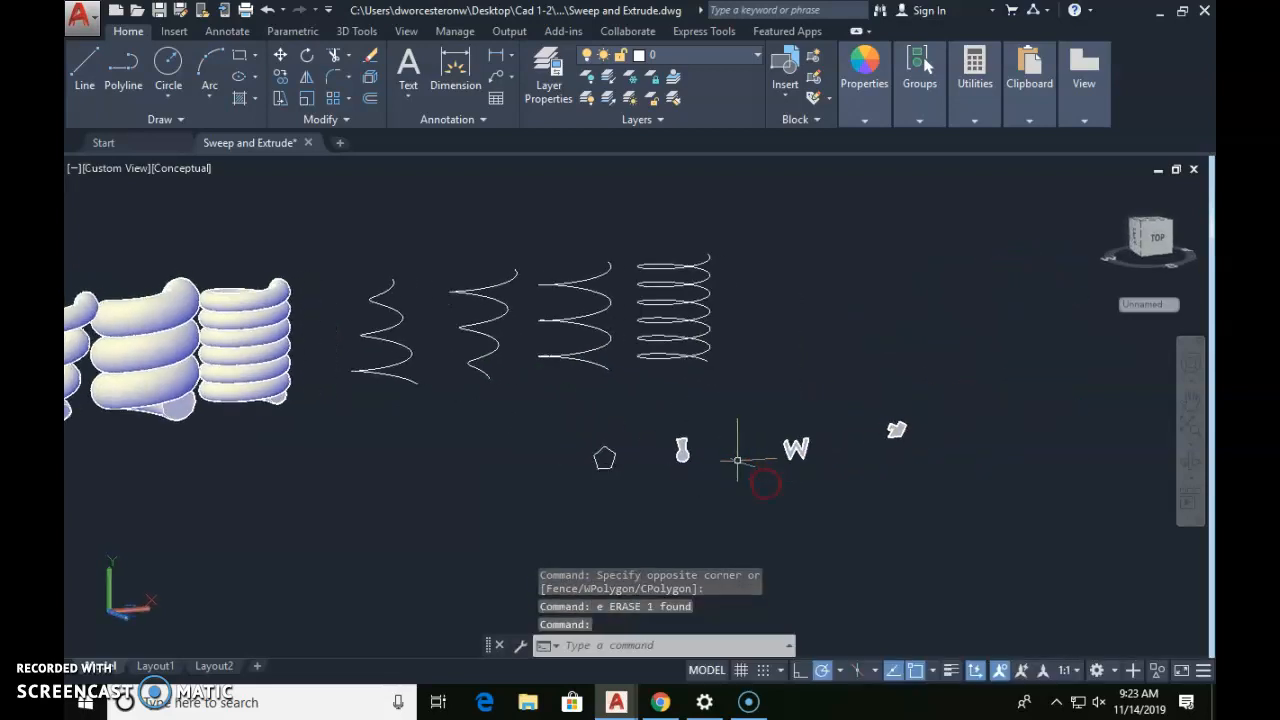
type("m")
key("Return")
left_click(566, 429)
left_click(623, 509)
key("Return")
scroll(609, 457, "up", 5)
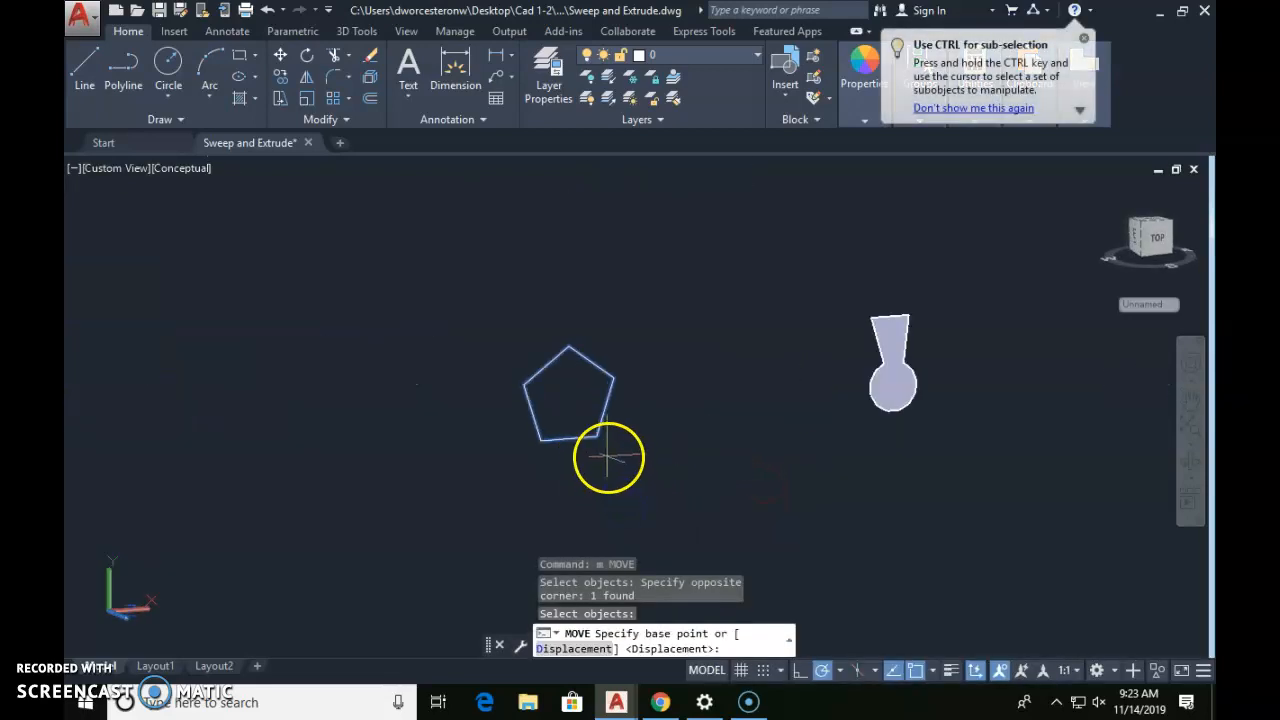
left_click(568, 344)
scroll(400, 286, "down", 6)
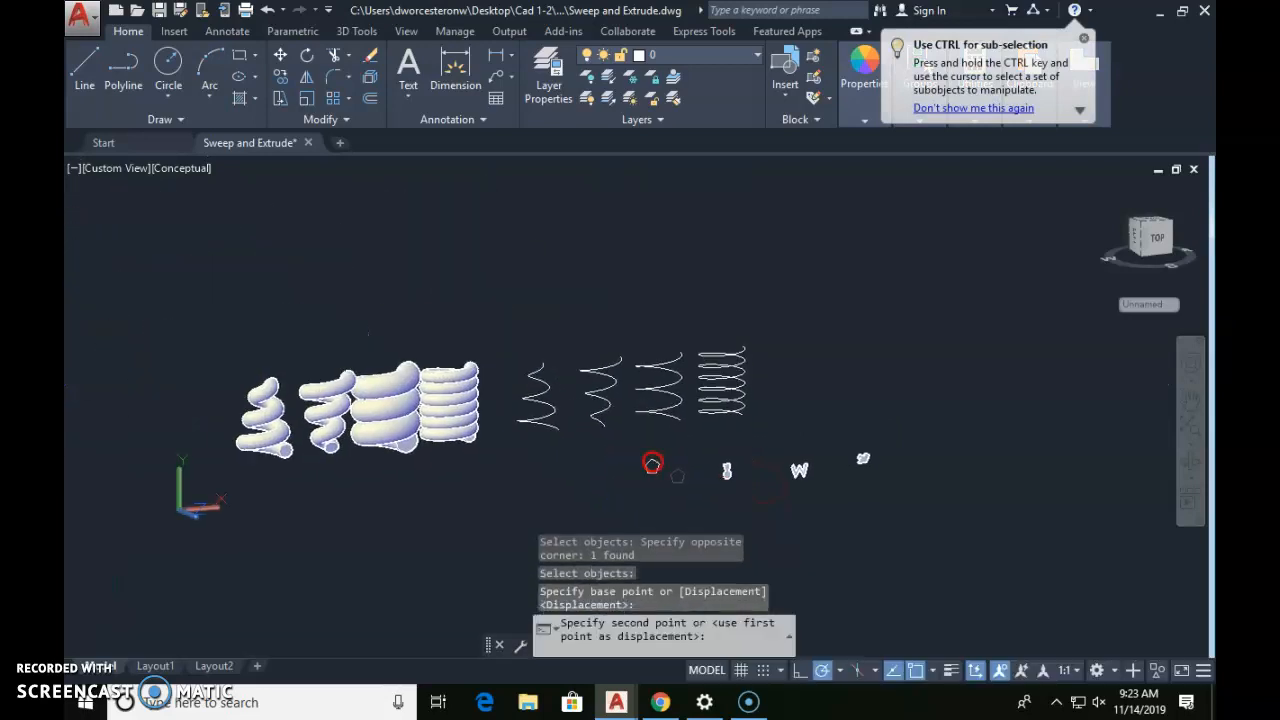
scroll(523, 429, "up", 5)
left_click(474, 442)
- Move the keyhole-shaped region by its upper corner onto the lower end of the second helix
middle_click_drag(729, 525, 532, 416)
key("Return")
left_click(1037, 464)
left_click(972, 468)
key("Return")
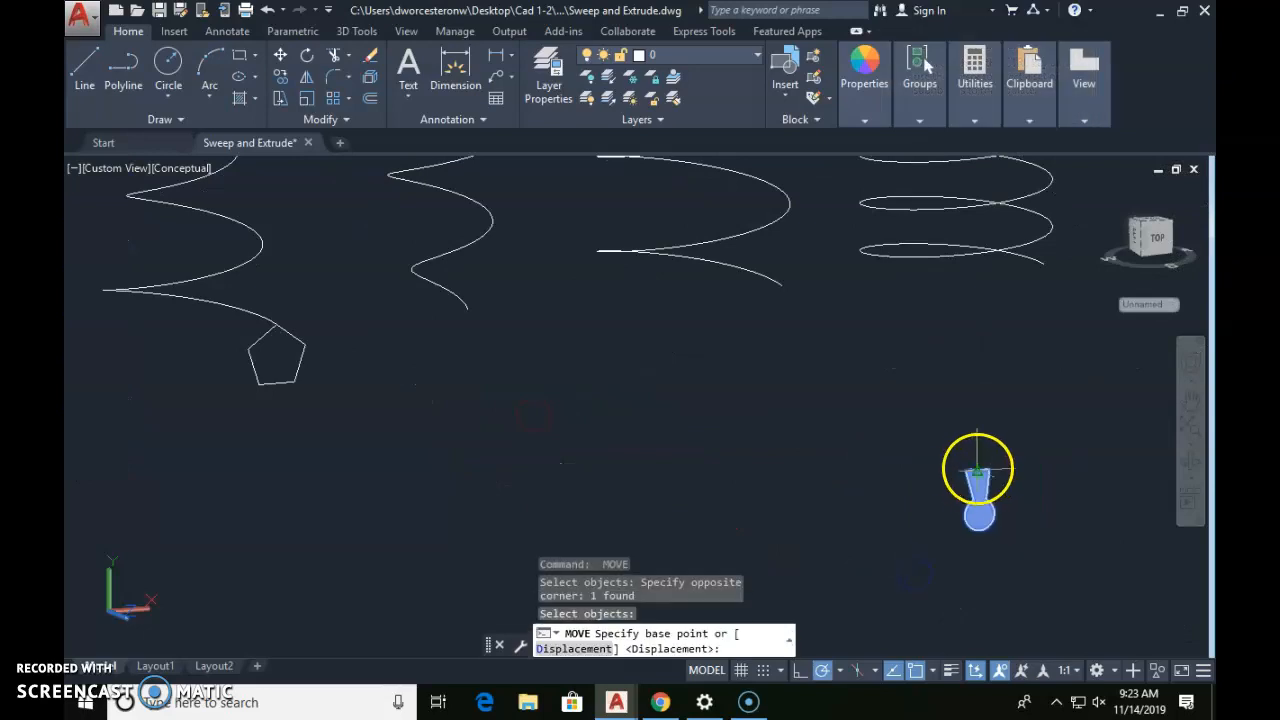
left_click(966, 470)
left_click(466, 310)
- Move the W region by its middle peak onto the lower end of the third helix
middle_click_drag(795, 411, 392, 422)
key("Return")
left_click(980, 456)
left_click(814, 564)
key("Return")
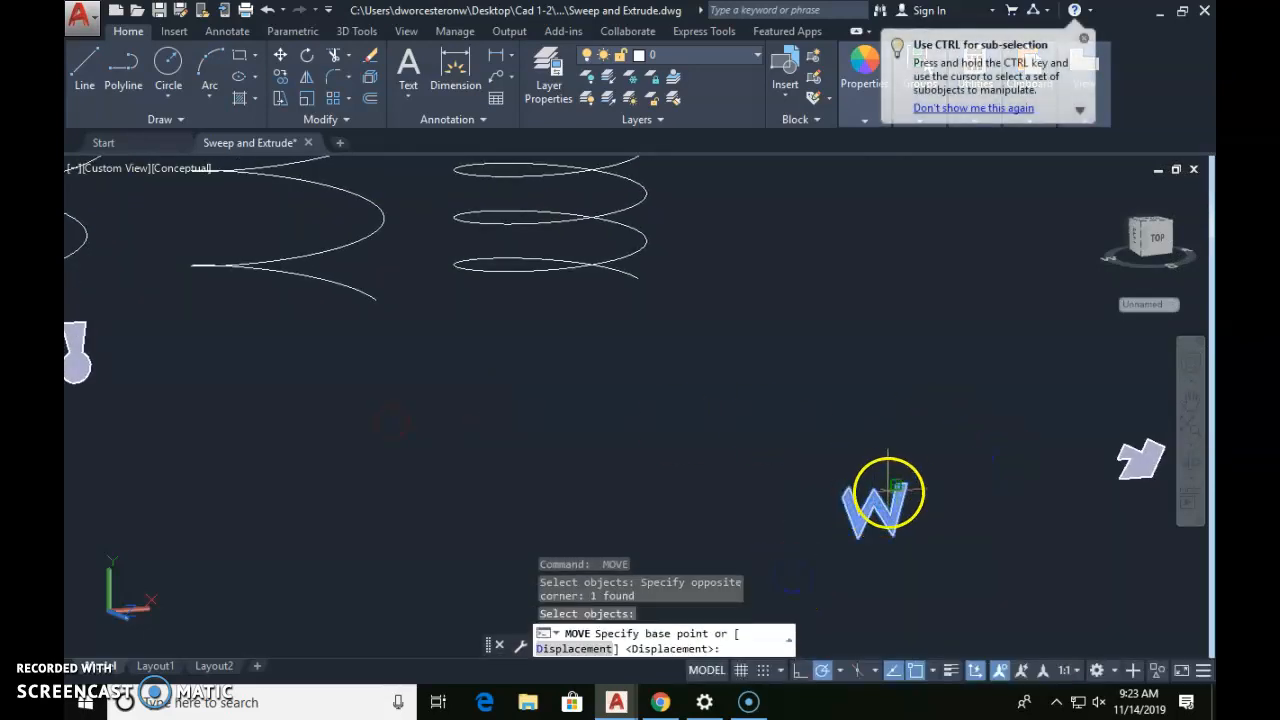
left_click(874, 489)
left_click(388, 290)
- Move the arrow-shaped region by its upper edge onto the lower end of the fourth helix
key("Return")
left_click(1129, 422)
left_click(1071, 523)
key("Return")
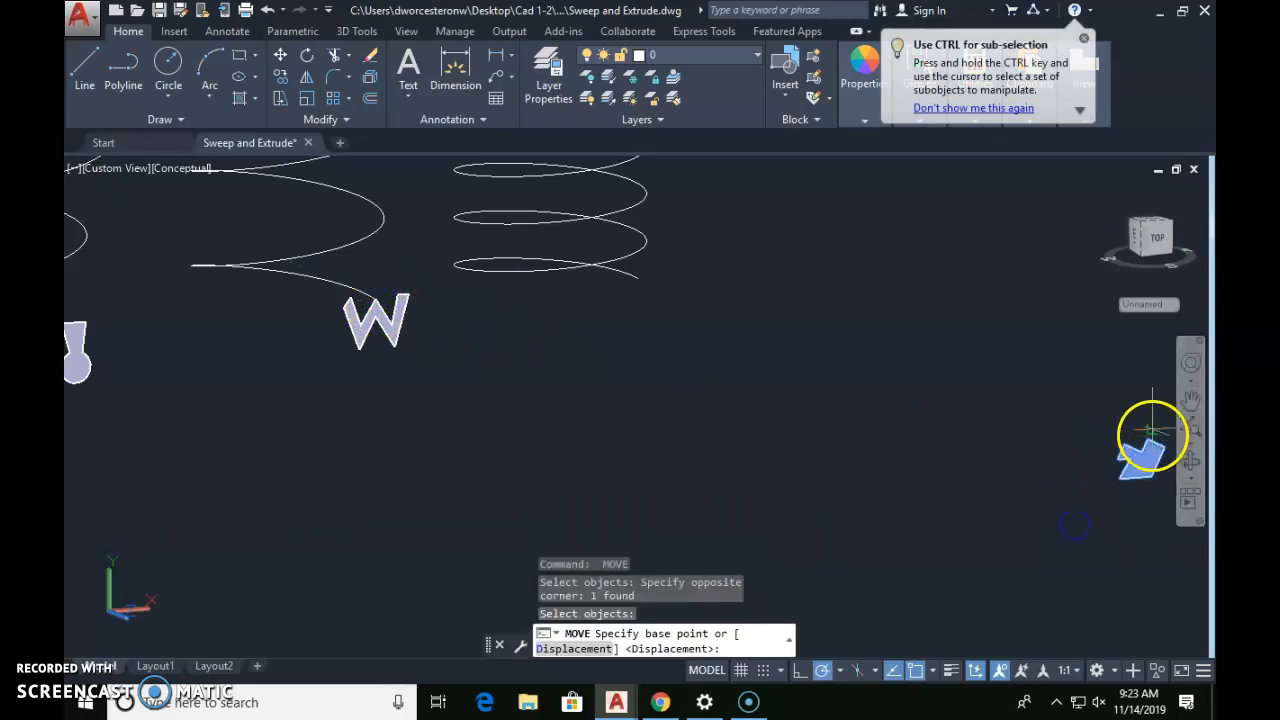
left_click(1131, 441)
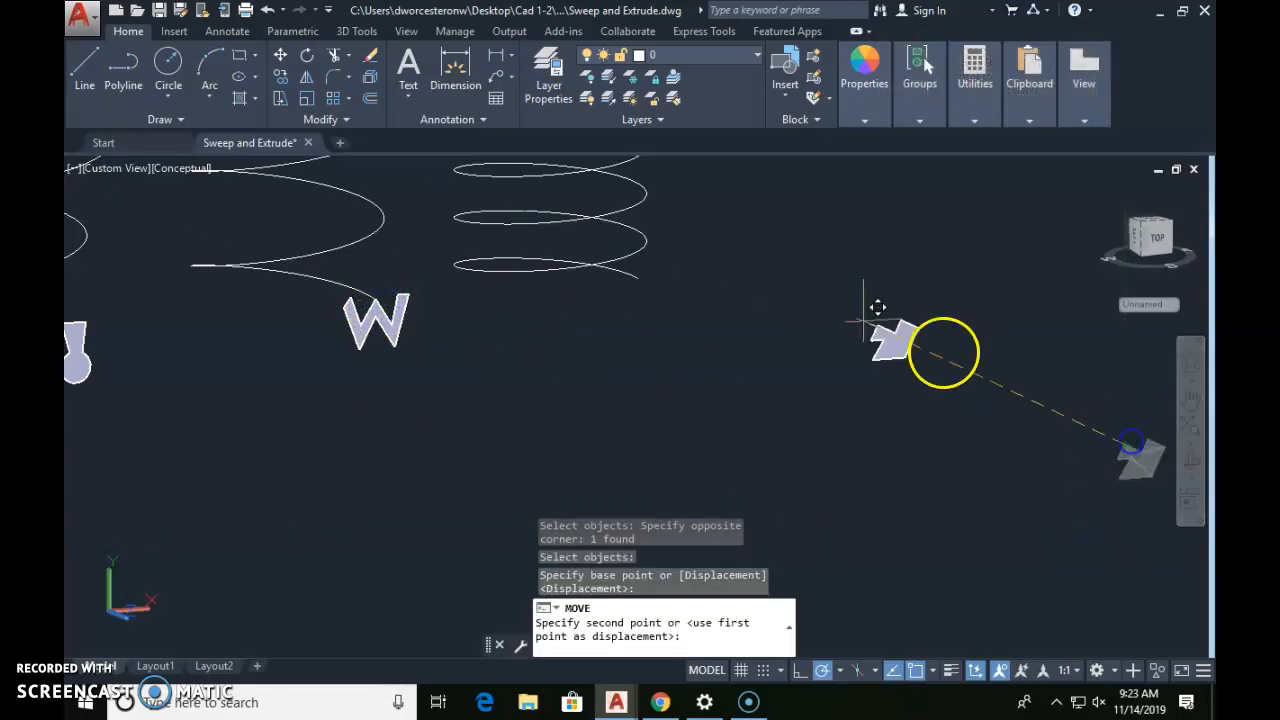
left_click(636, 285)
key("Escape")
key("Escape")
scroll(787, 400, "down", 4)
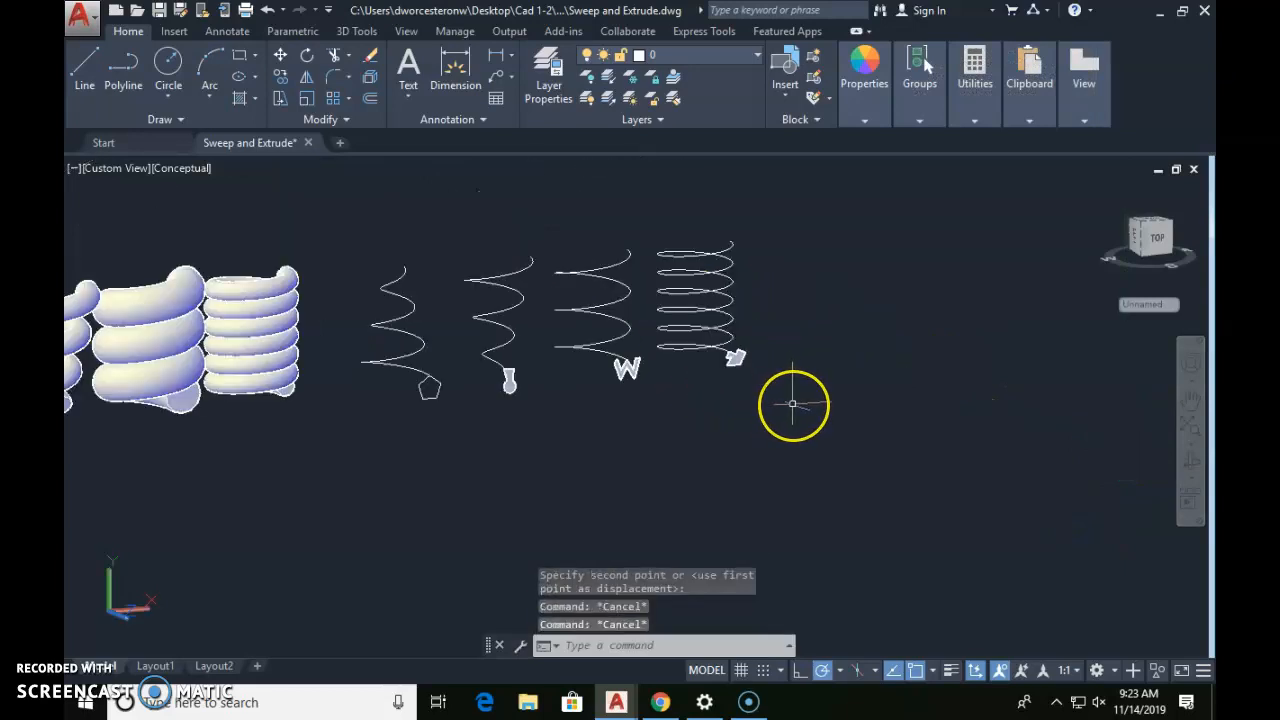
- In the top view, copy the four helices with their profiles about 14 units along the positive X direction
left_click(105, 170)
left_click(152, 212)
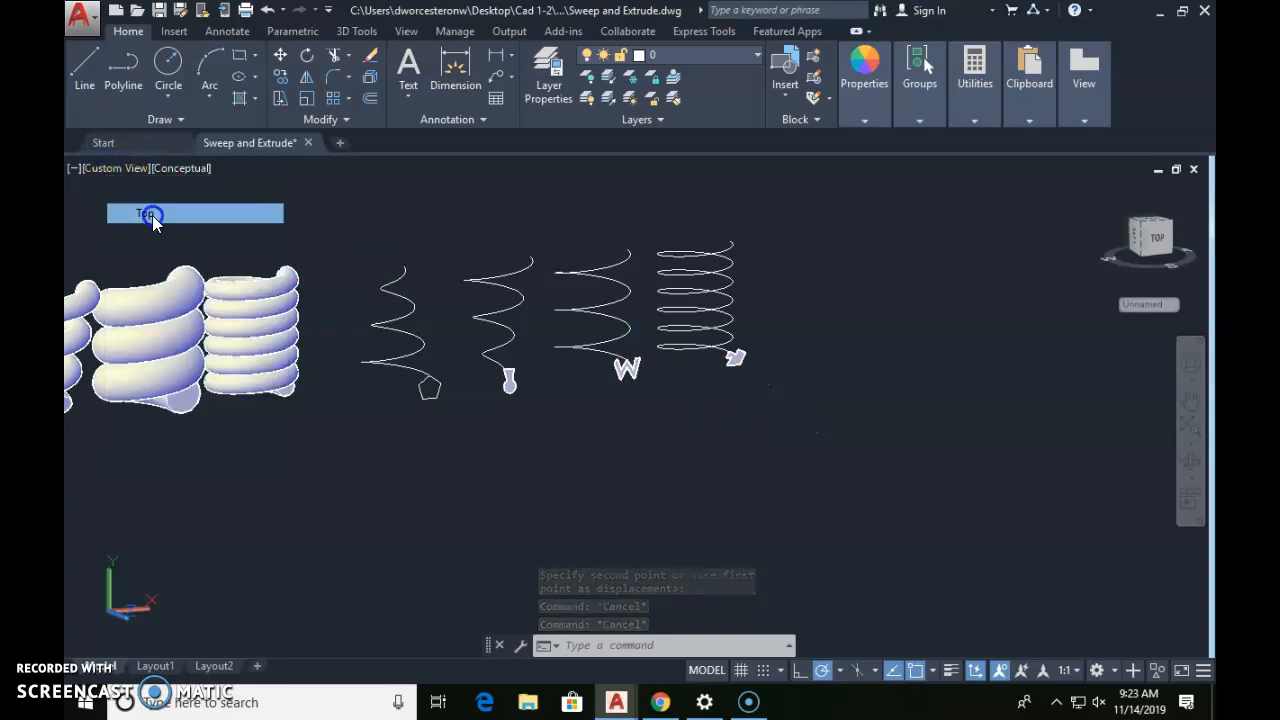
type("co")
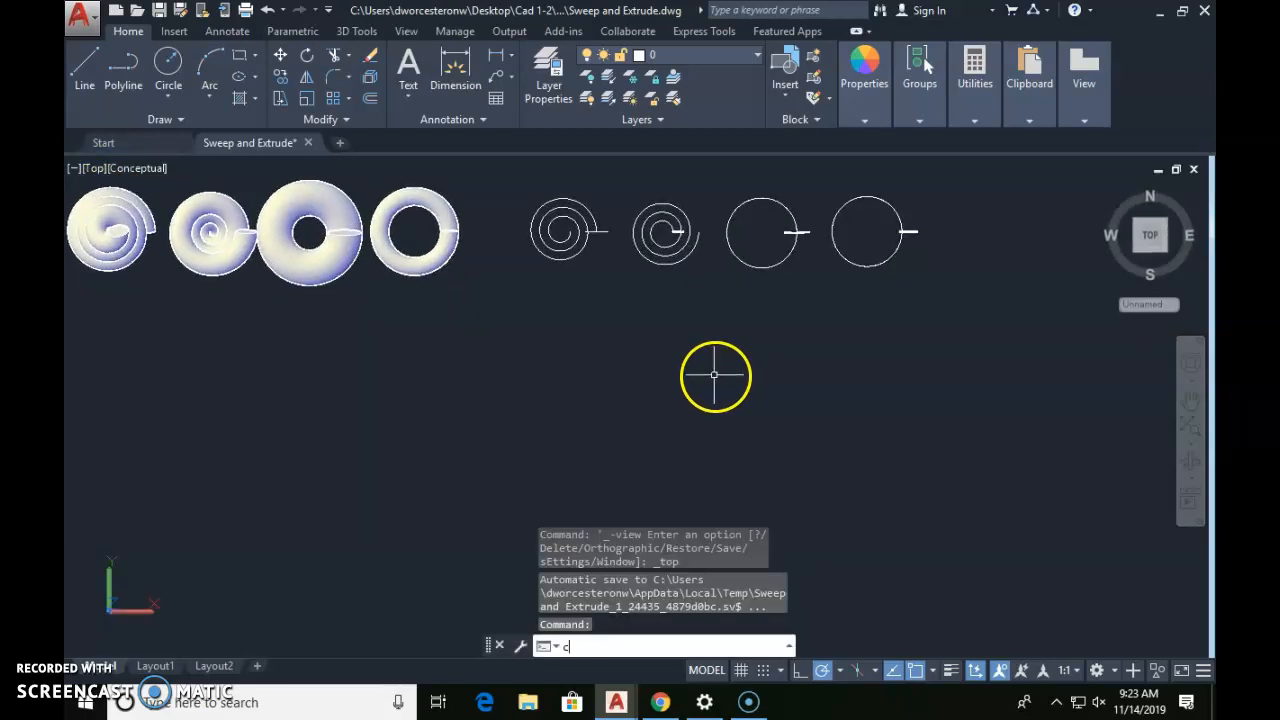
key("Return")
left_click(515, 171)
left_click(949, 354)
key("Return")
left_click(606, 394)
middle_click_drag(986, 400, 760, 400)
left_click(857, 391)
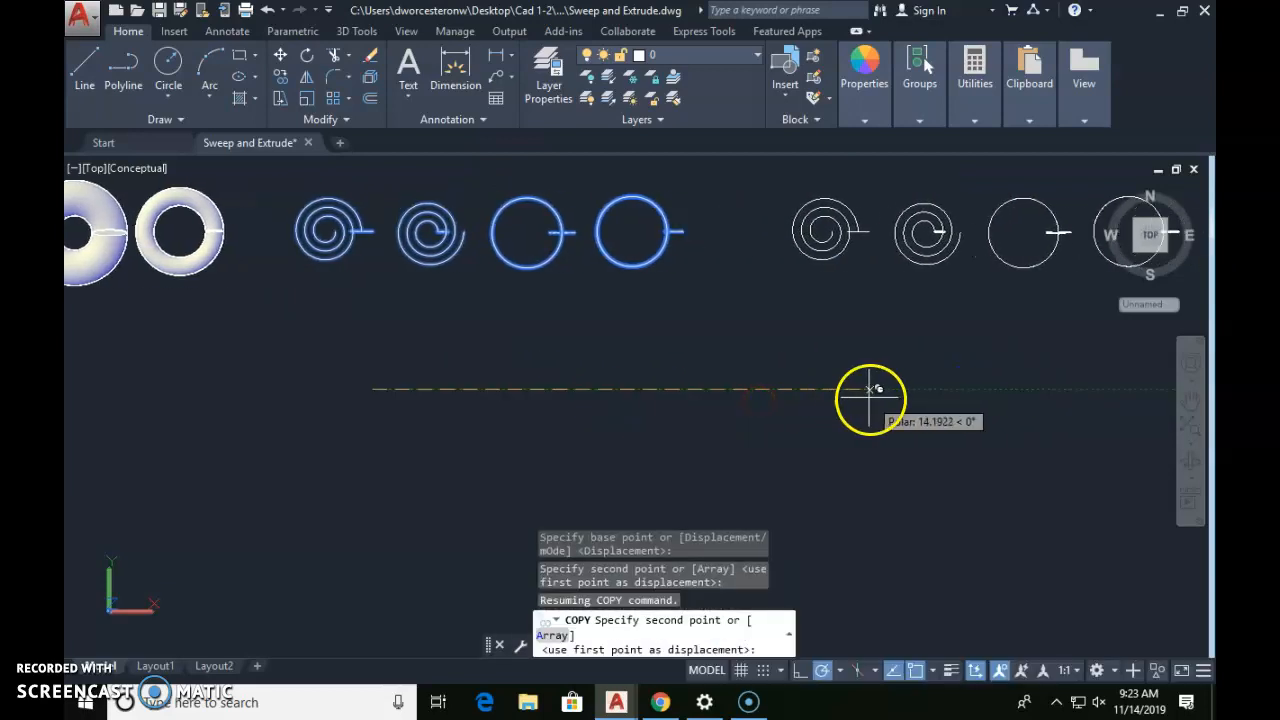
key("Escape")
key("Escape")
left_click(600, 362)
middle_click_drag(494, 363, 578, 238, "shift")
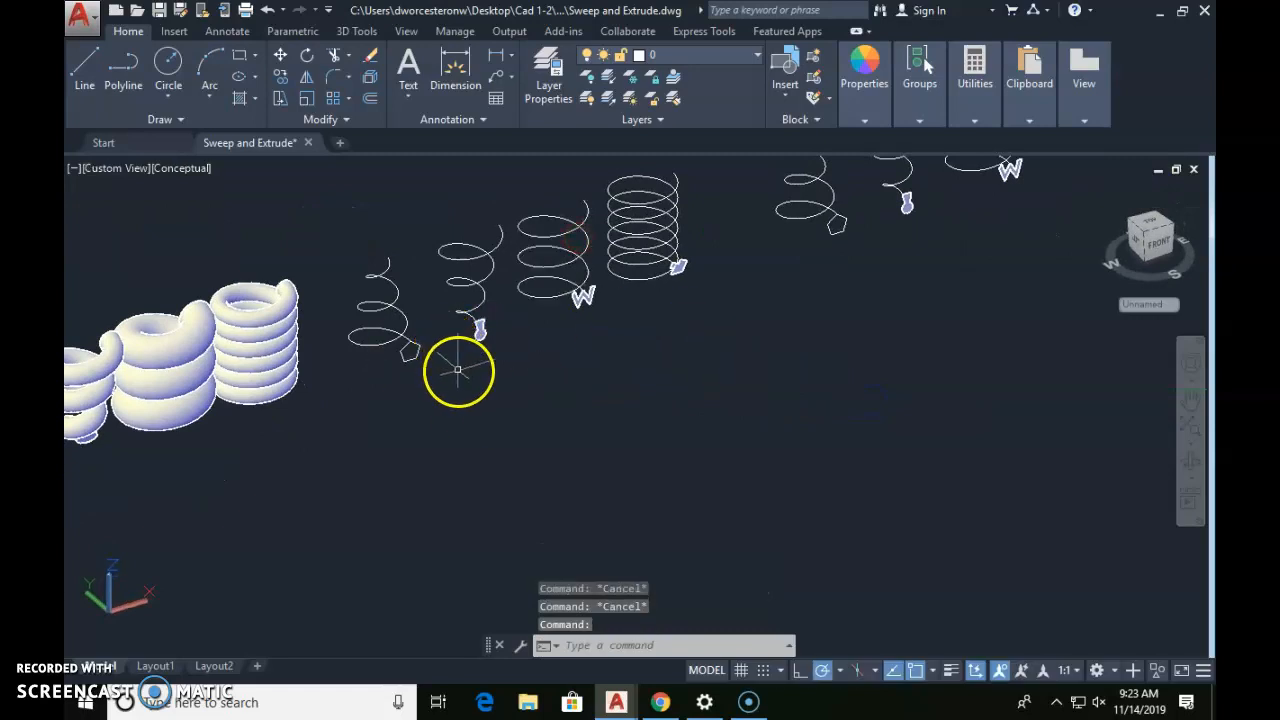
- Try to scale the pentagon about the vertex touching the first helix's lower end
scroll(384, 490, "up", 3)
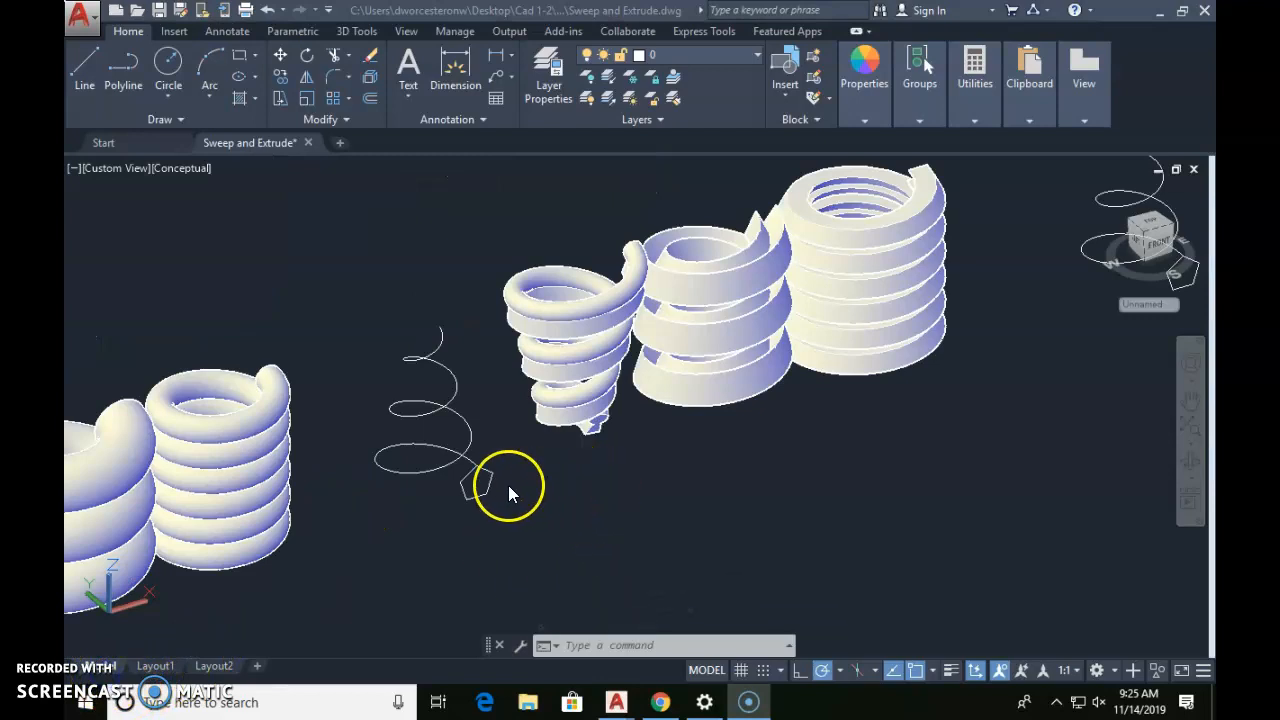
scroll(473, 487, "up", 3)
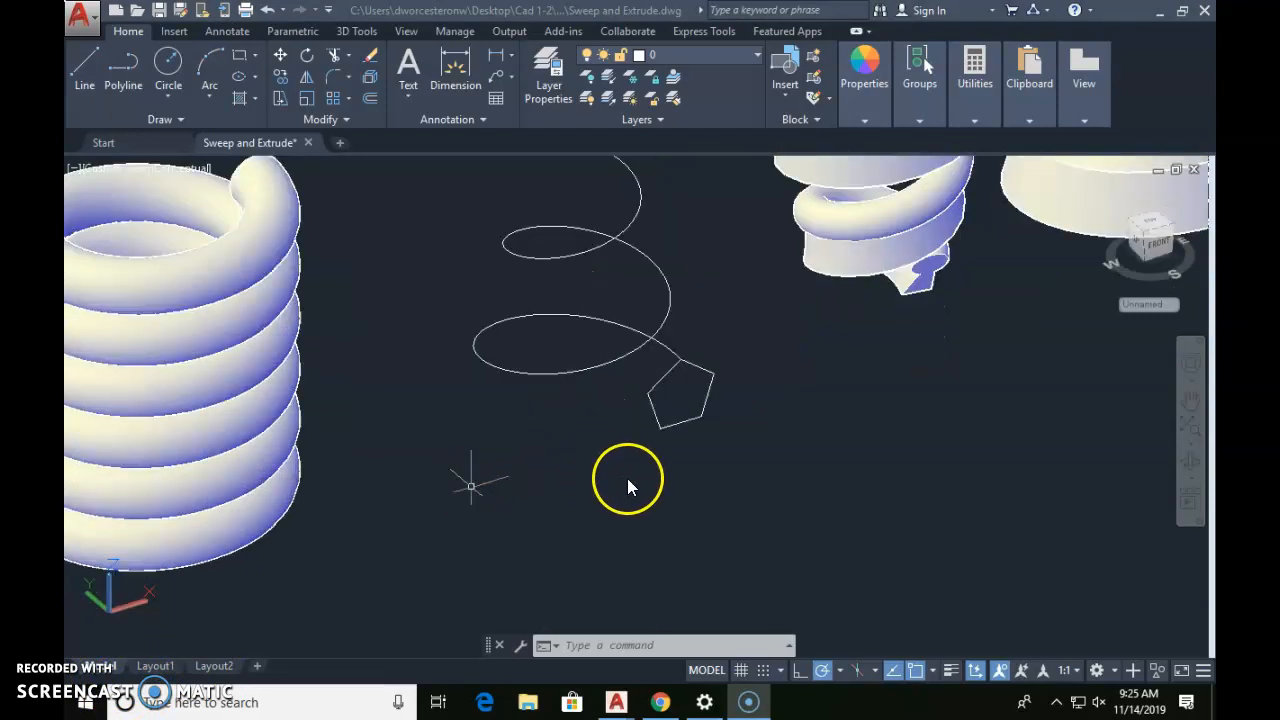
key("Escape")
key("Escape")
key("Escape")
type("sc")
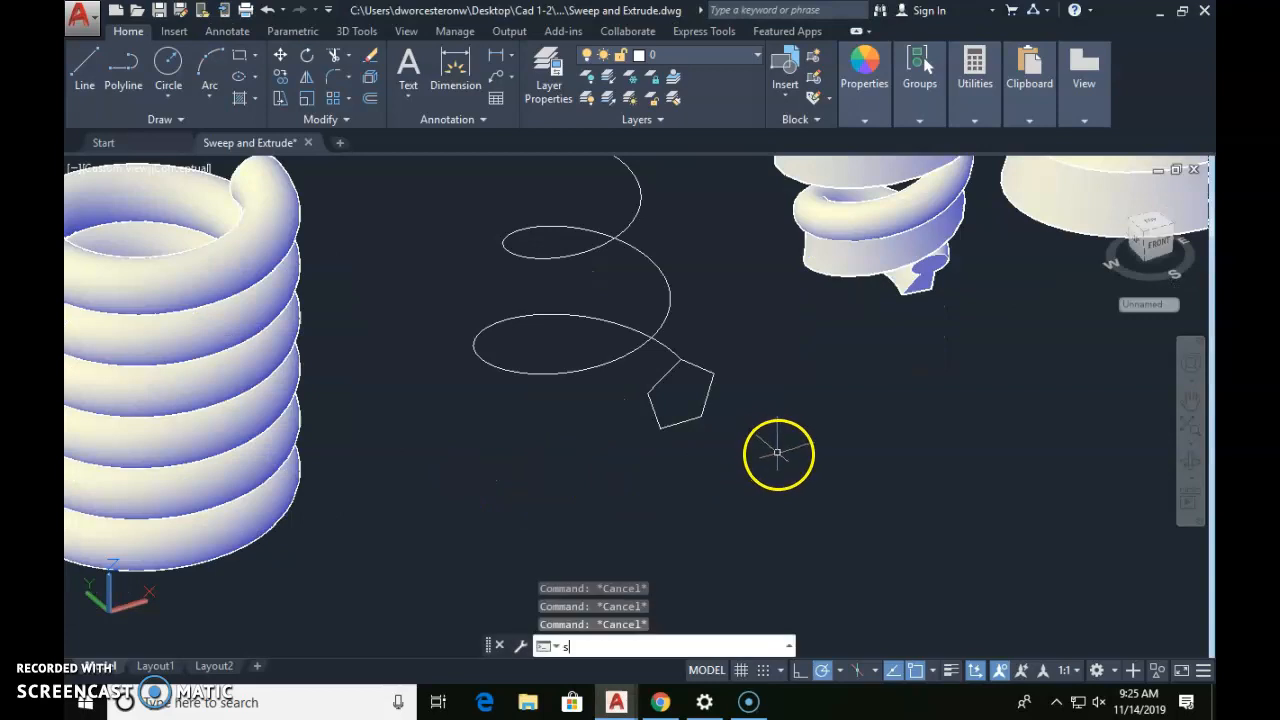
key("Return")
left_click(697, 423)
key("Return")
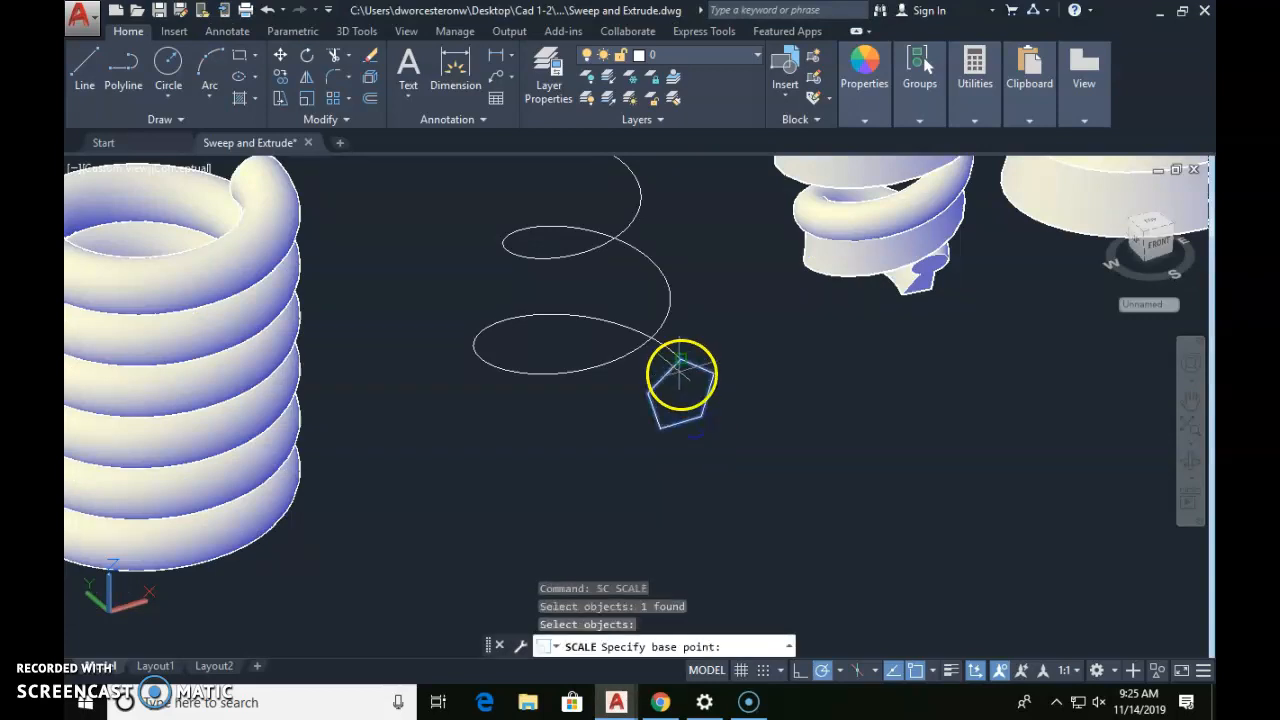
left_click(680, 360)
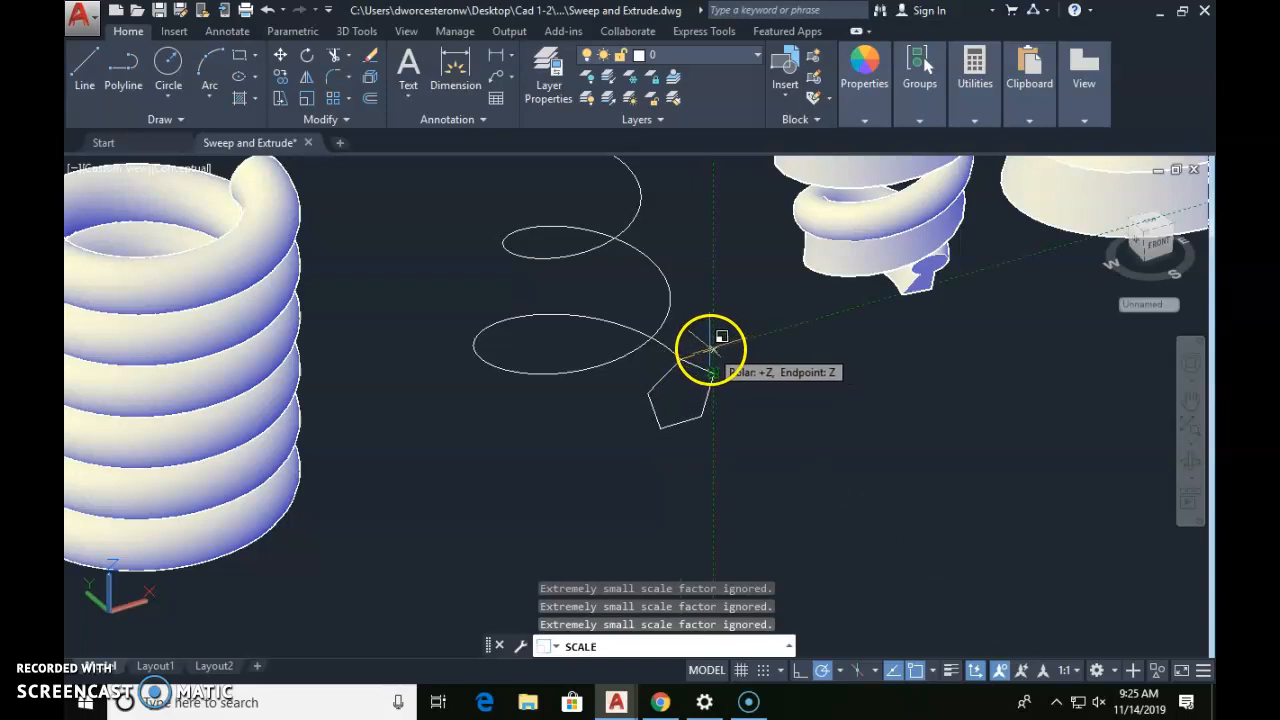
scroll(712, 350, "up", 2)
left_click(705, 350)
key("Escape")
key("Escape")
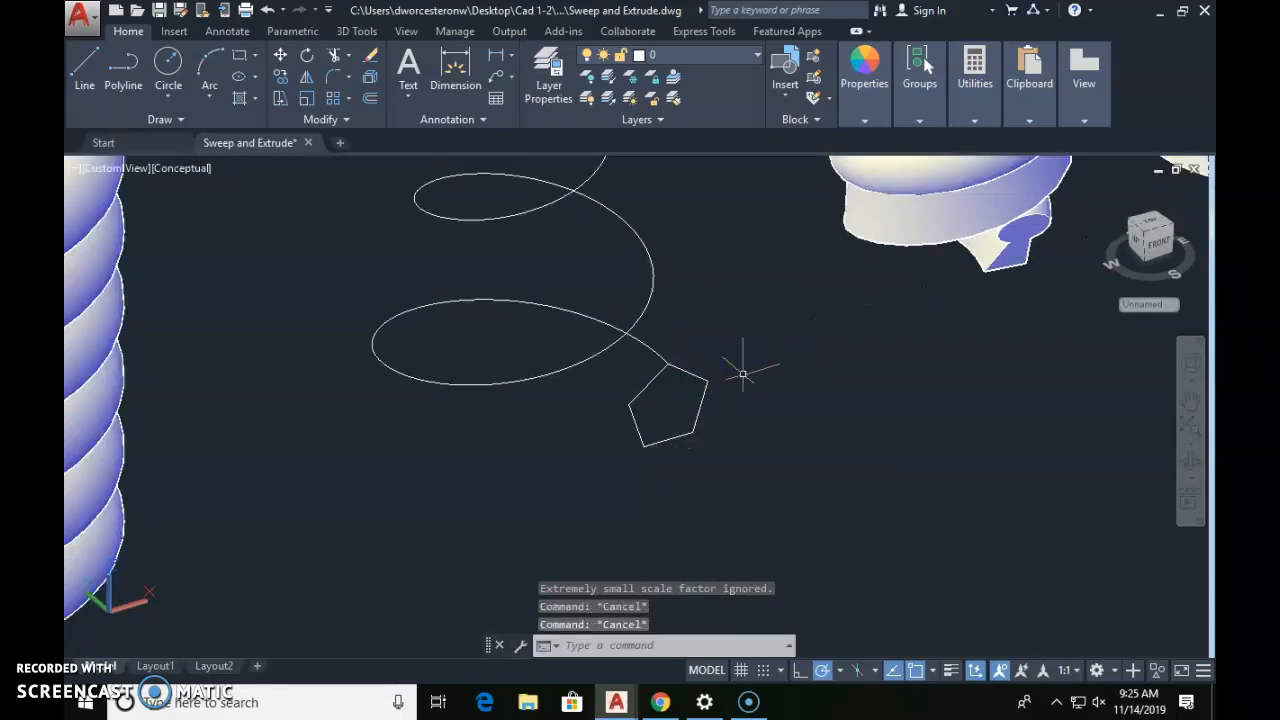
- Sweep the pentagon along the first helix
type("sw")
key("Return")
left_click(705, 379)
key("Return")
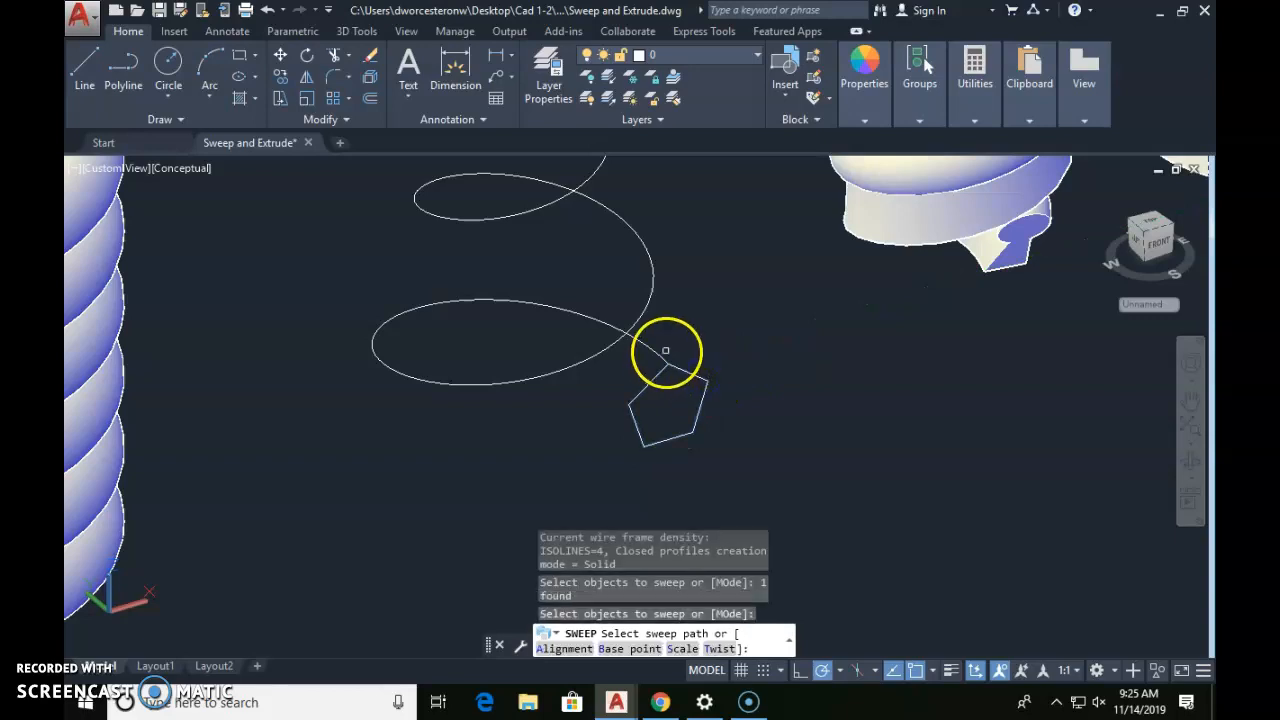
left_click(668, 353)
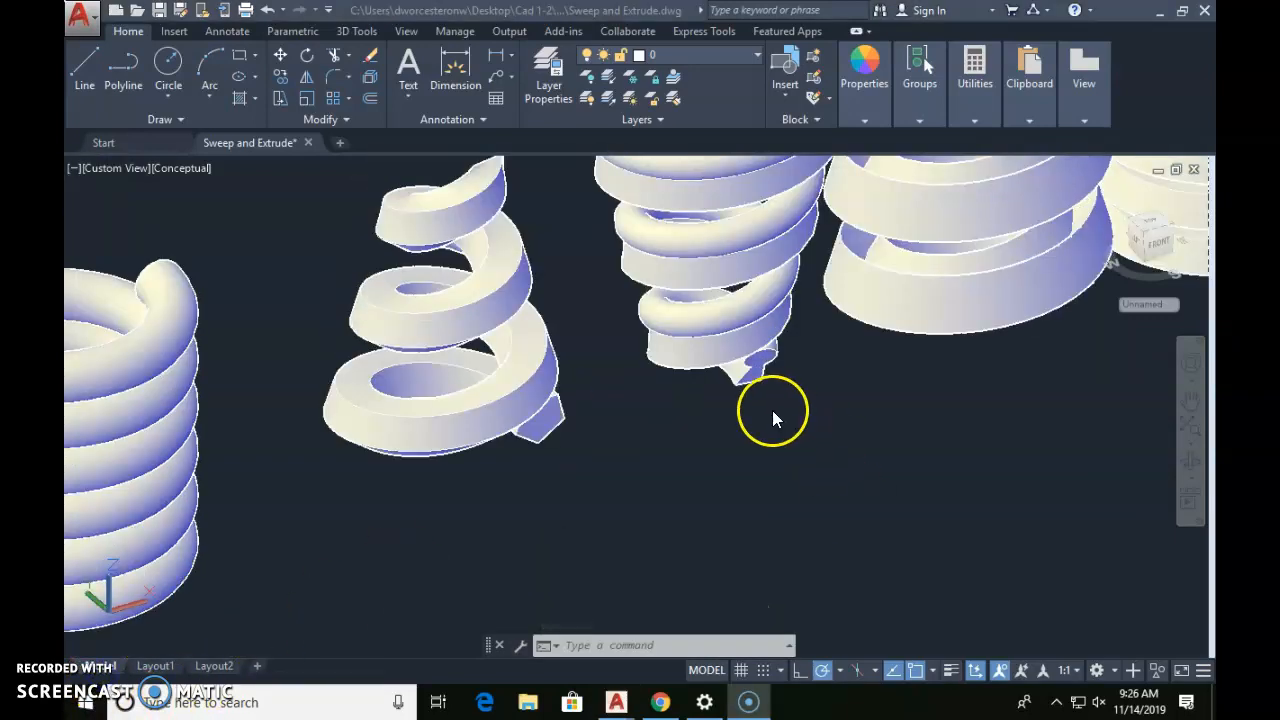
- Examine the end faces of the pentagon, keyhole, W and arrow coils from the front
middle_click_drag(778, 532, 554, 491, "shift")
scroll(386, 464, "up", 5)
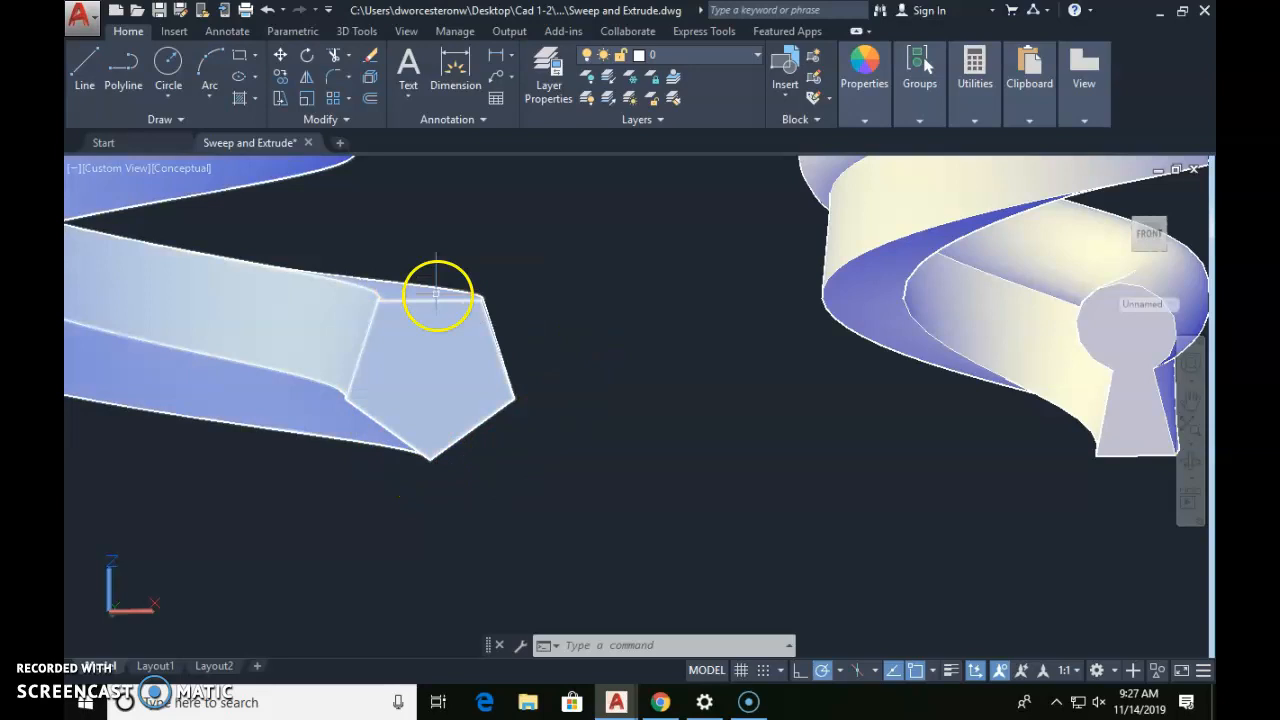
middle_click_drag(946, 437, 443, 437)
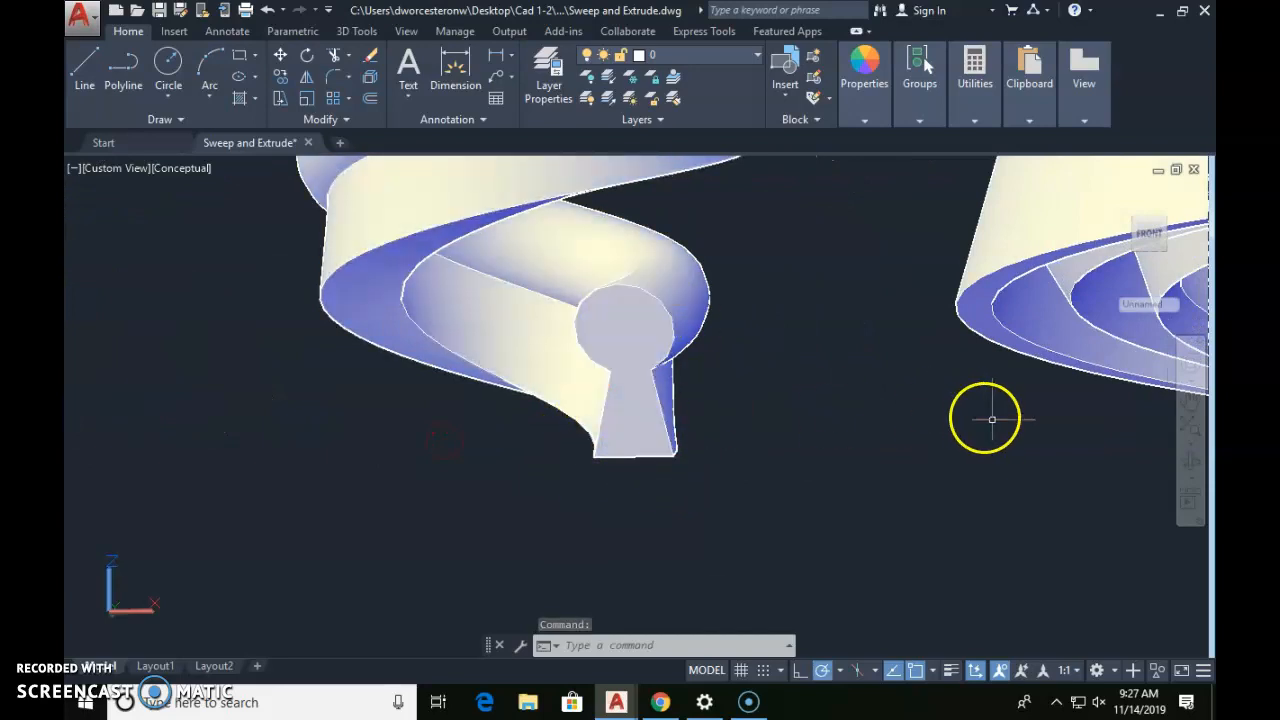
middle_click_drag(991, 420, 180, 425)
middle_click_drag(878, 422, 627, 425)
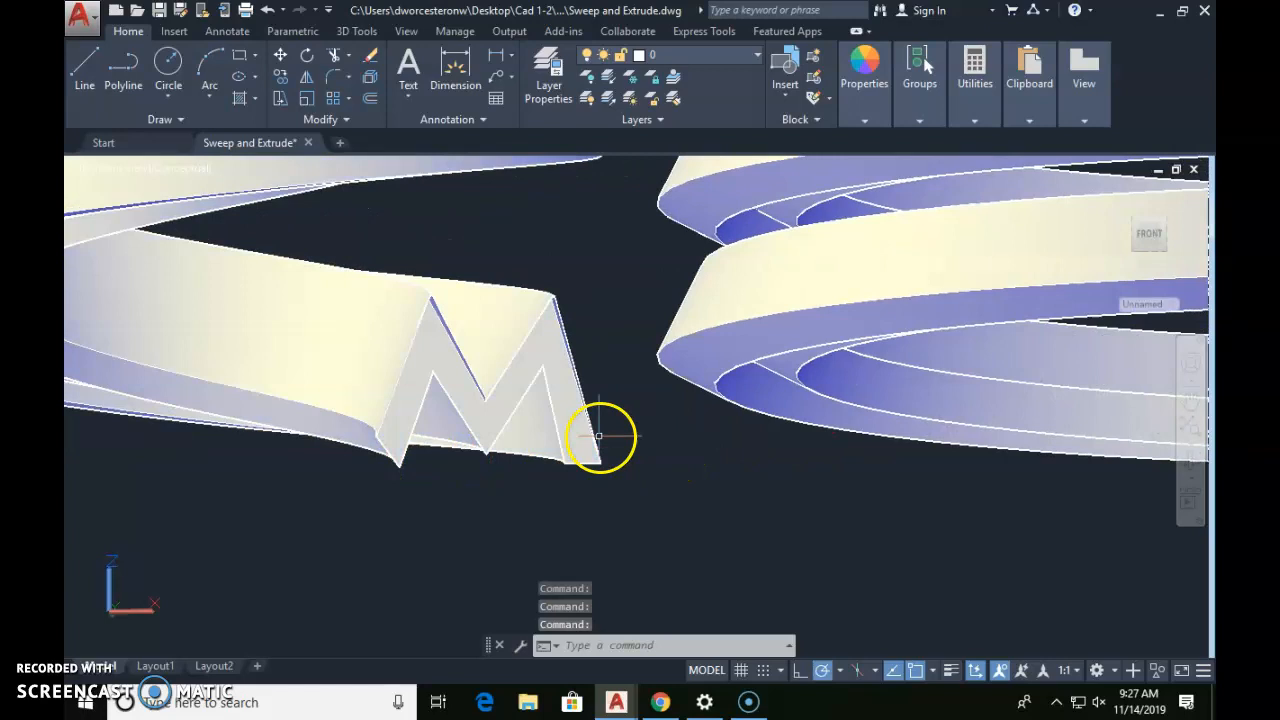
middle_click_drag(849, 480, 92, 497)
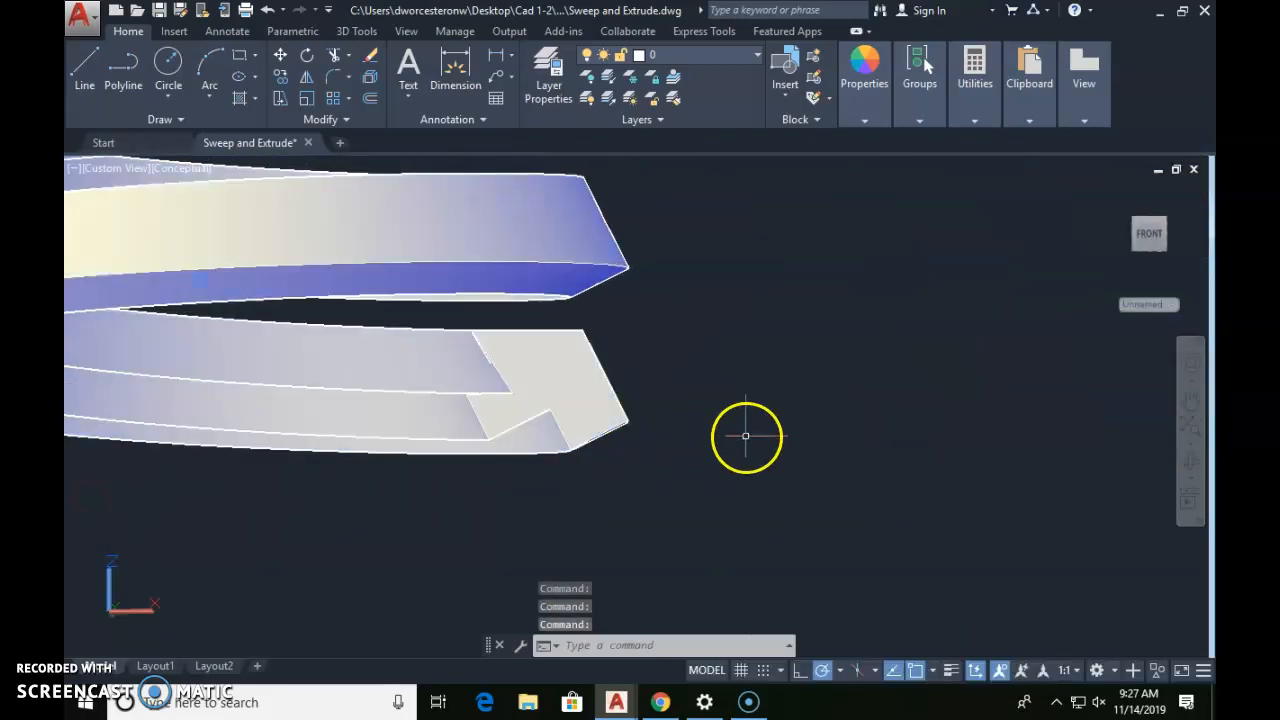
scroll(666, 349, "down", 4)
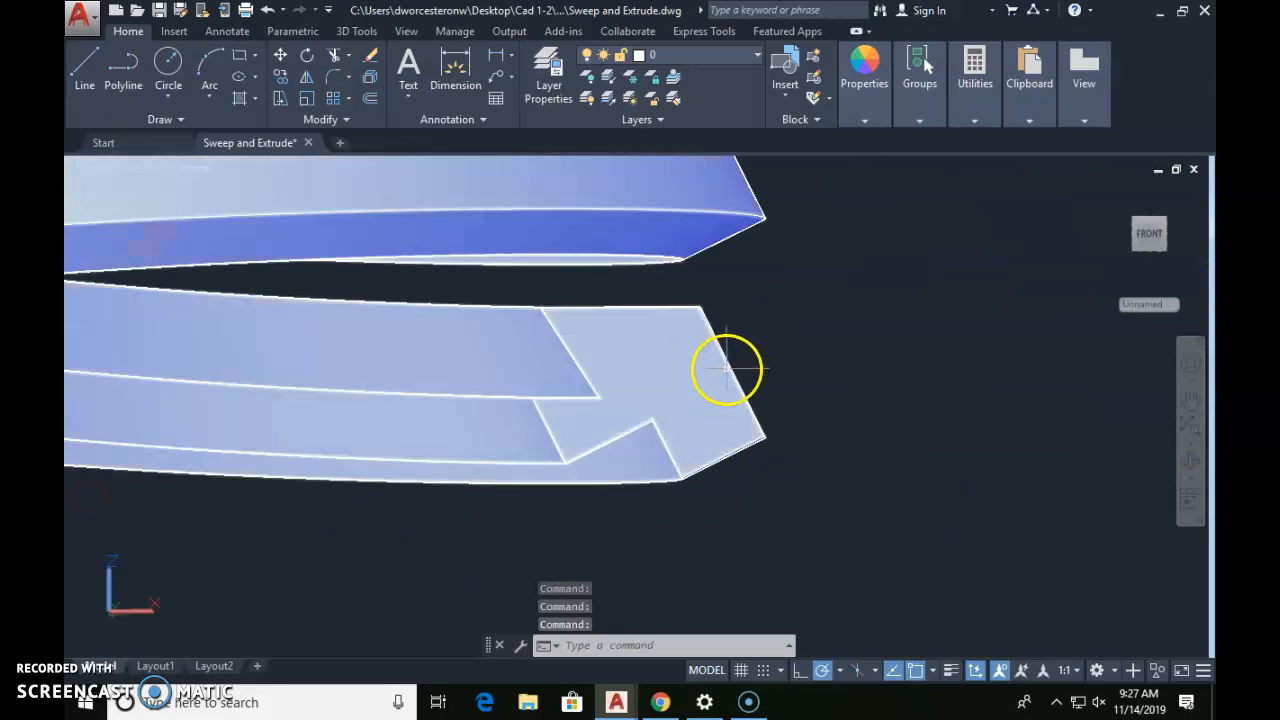
- Extrude the copied keyhole-shaped region with the Path option along the second copied helix
middle_click_drag(1003, 406, 249, 449)
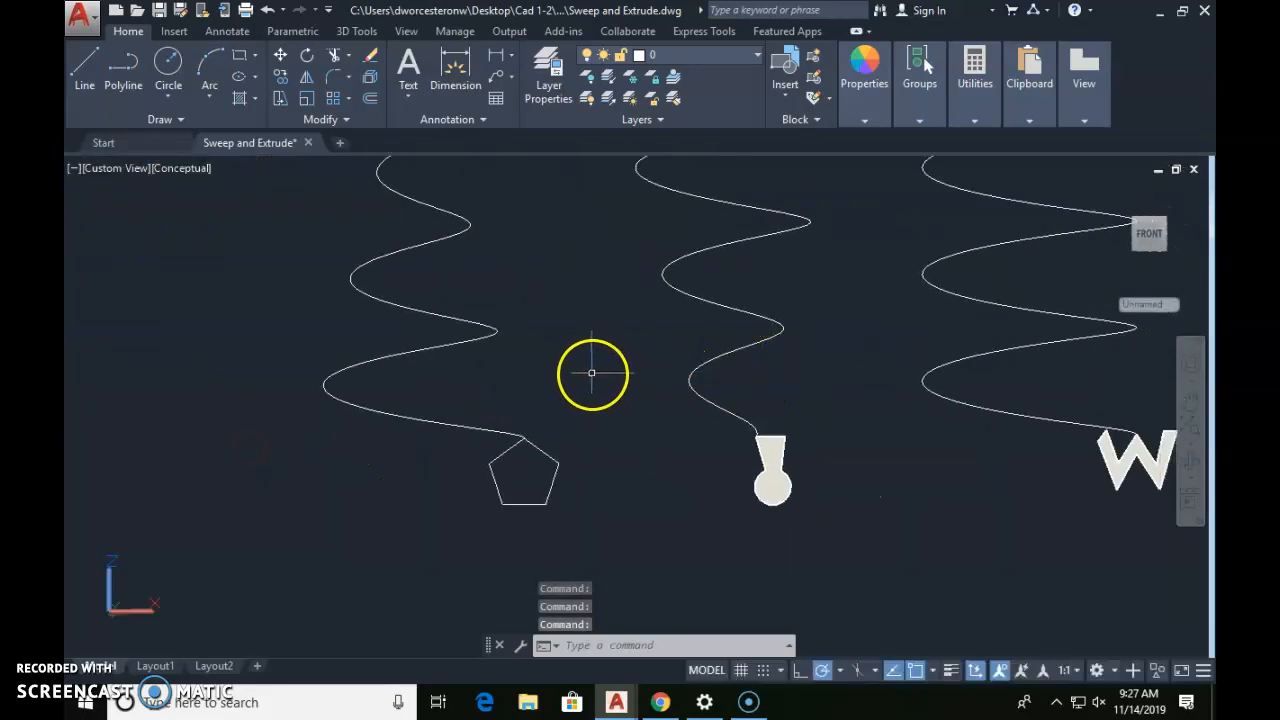
middle_click_drag(601, 401, 640, 437, "shift")
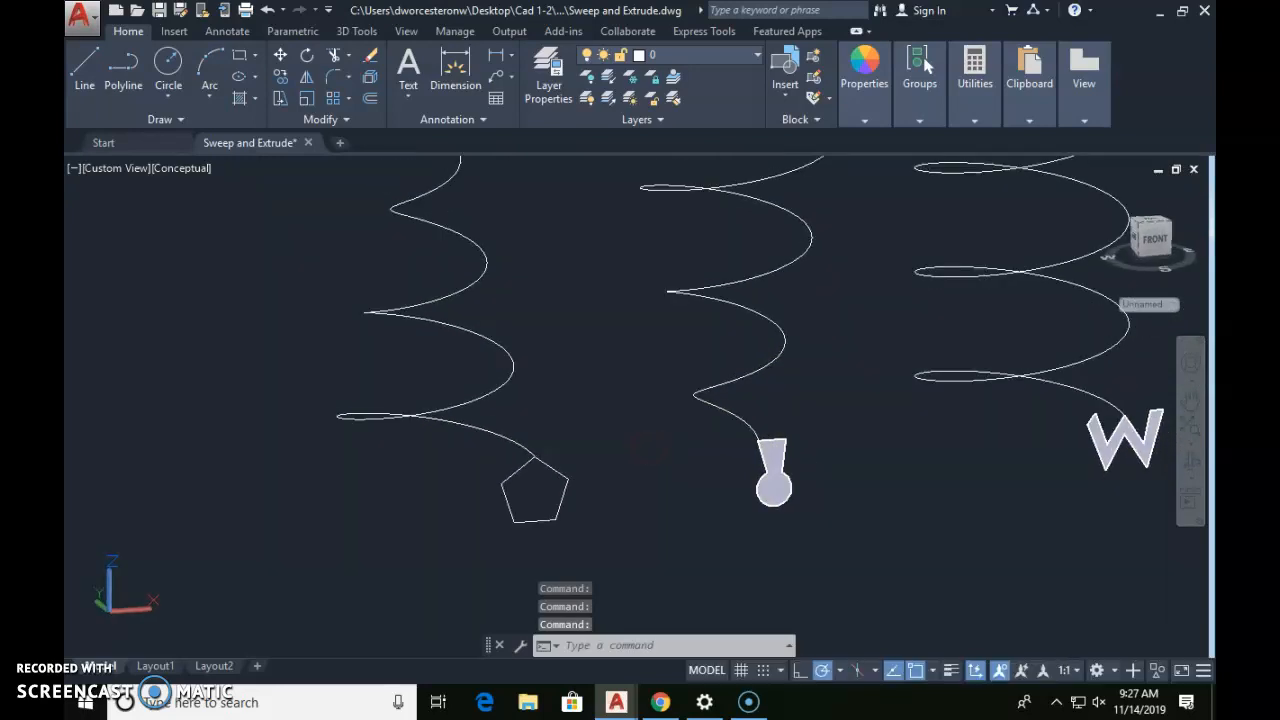
type("ext")
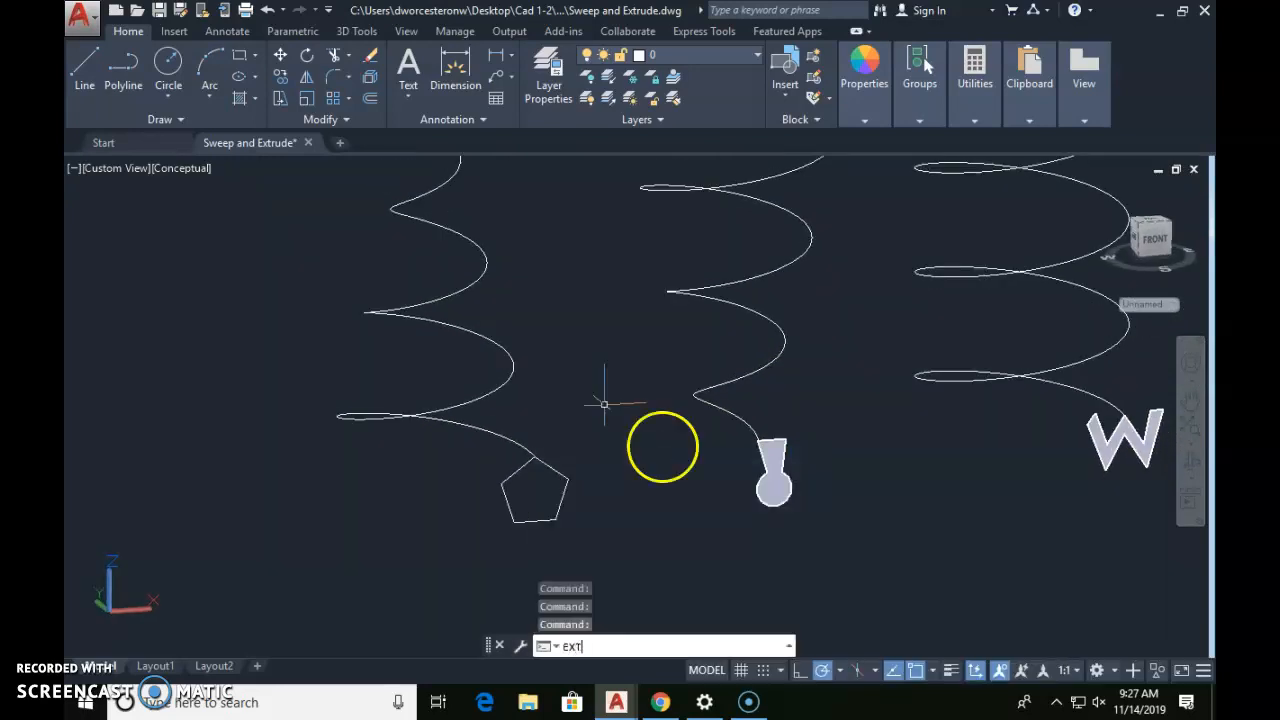
key("Return")
left_click(775, 475)
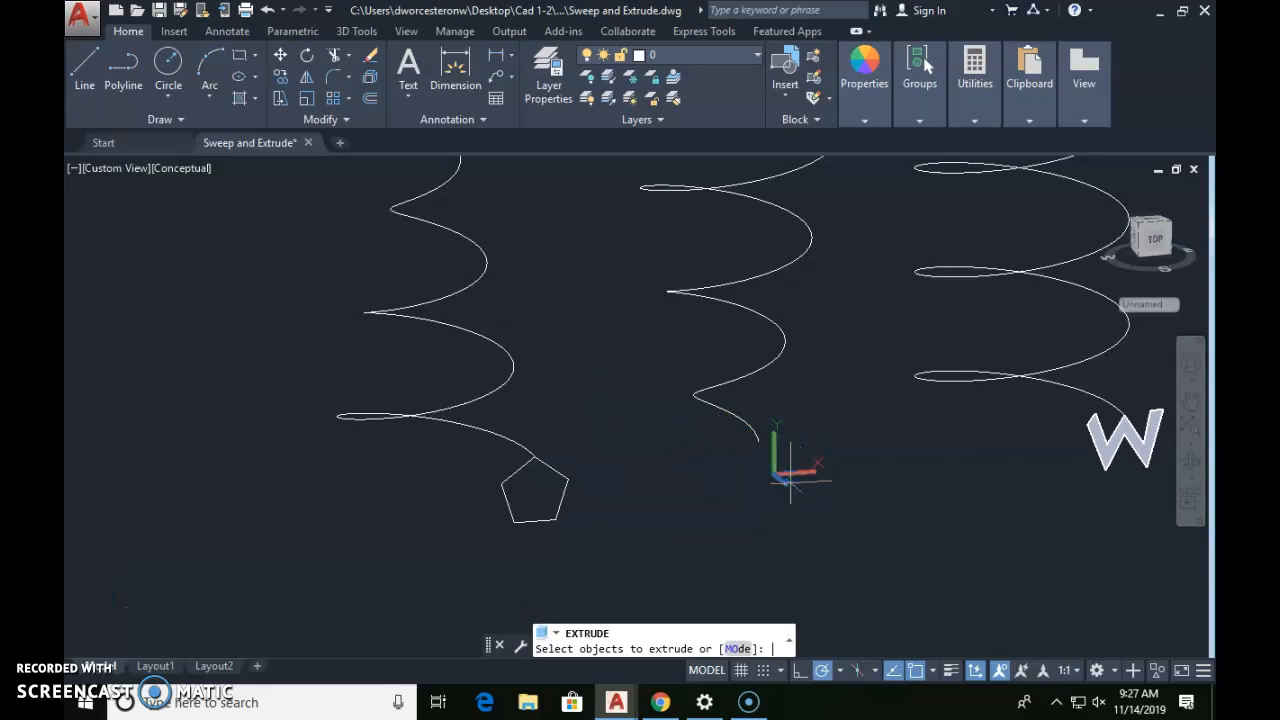
key("Return")
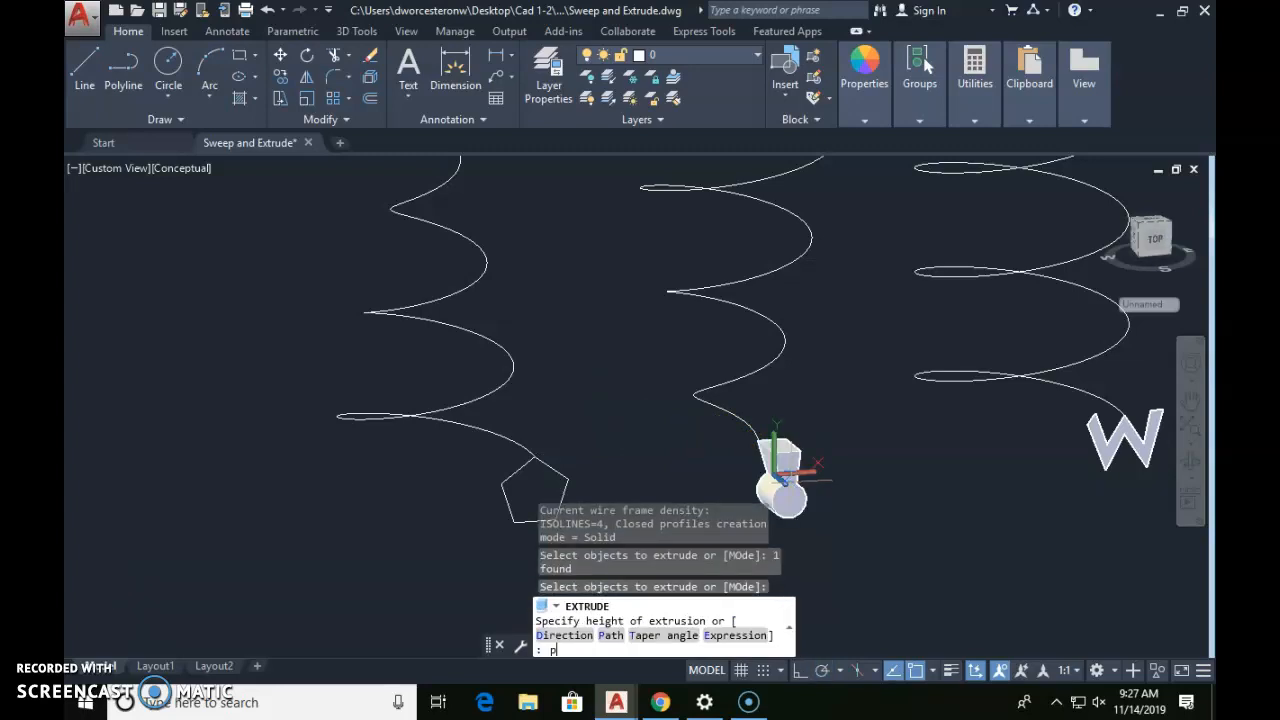
type("p")
key("Return")
left_click(750, 430)
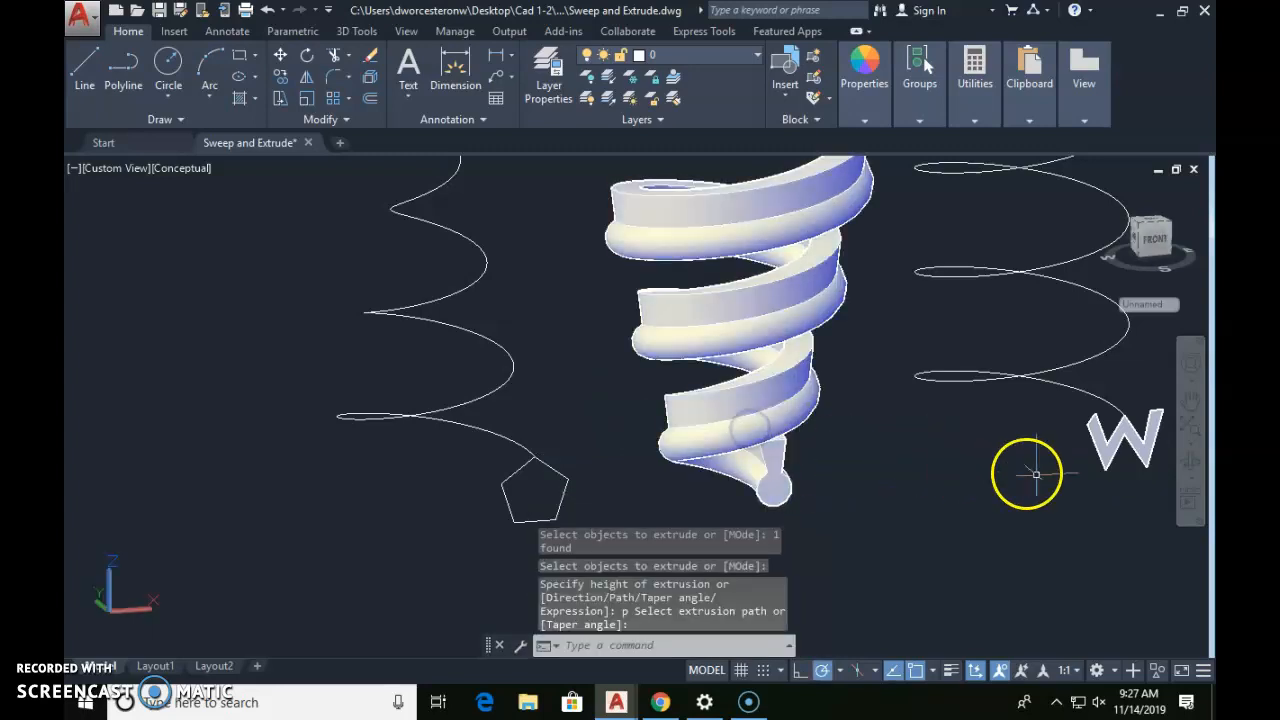
- Extrude the copied W region with the Path option along the third copied helix
key("Return")
left_click(1094, 450)
key("Return")
type("p")
key("Return")
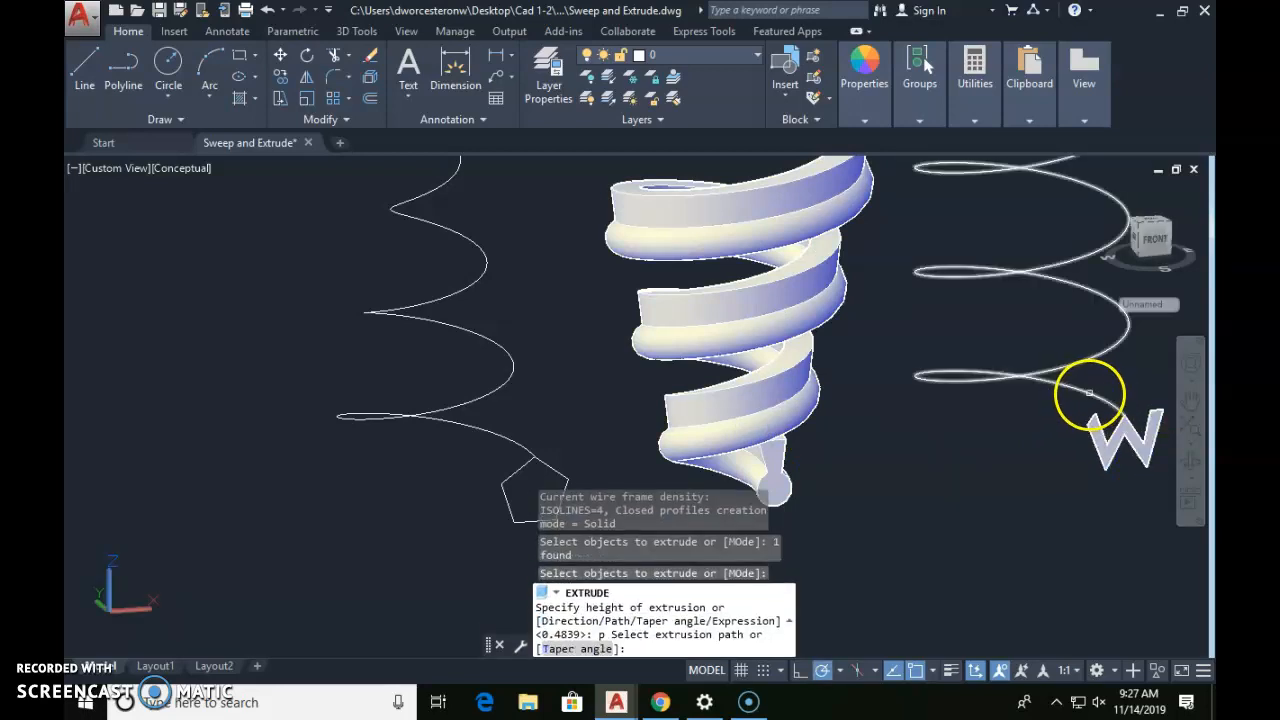
left_click(1085, 393)
- Extrude the copied arrow region with the Path option along the fourth copied helix
scroll(1075, 450, "down", 2)
middle_click_drag(1066, 506, 608, 508)
key("Return")
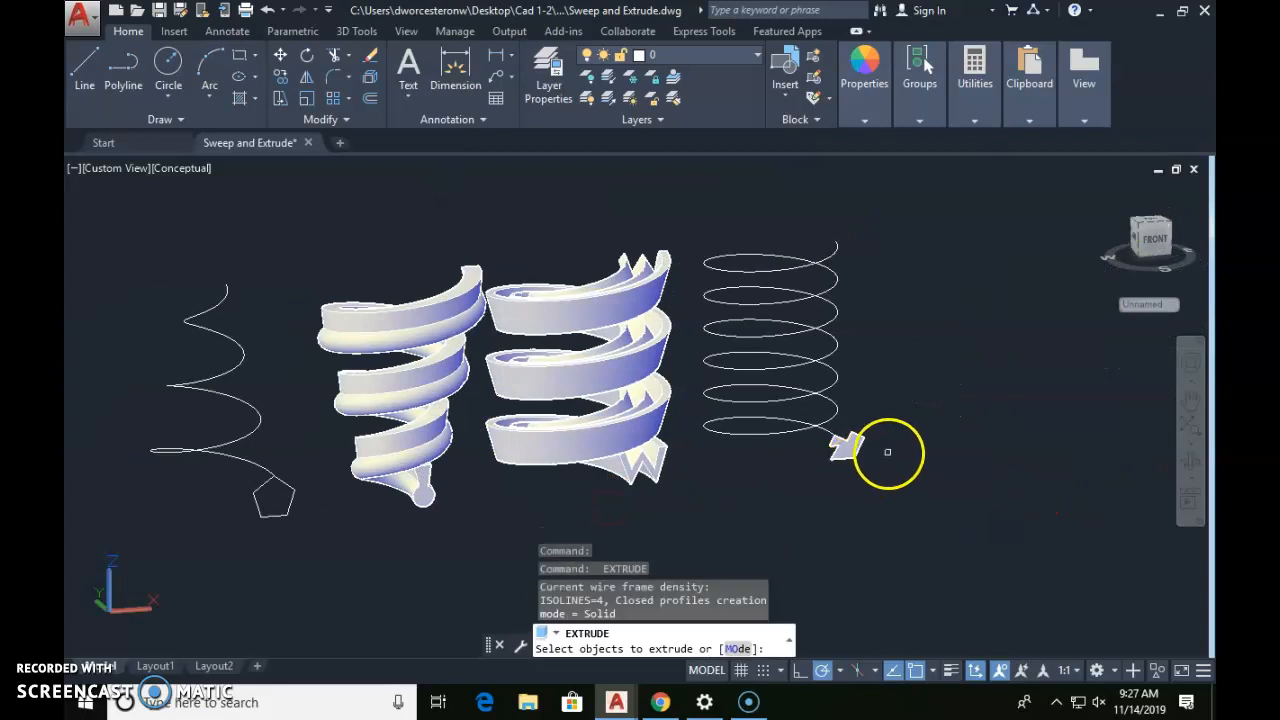
left_click(848, 448)
key("Return")
type("po")
key("Return")
type("p")
key("Return")
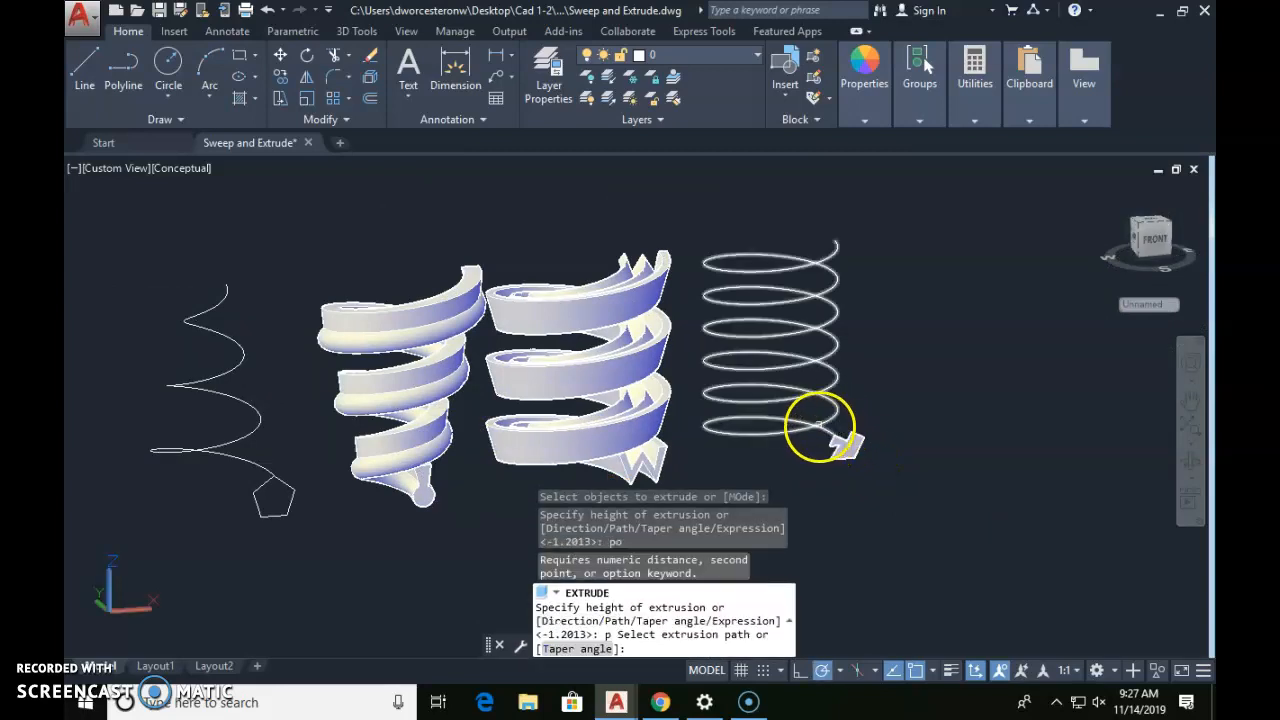
left_click(800, 425)
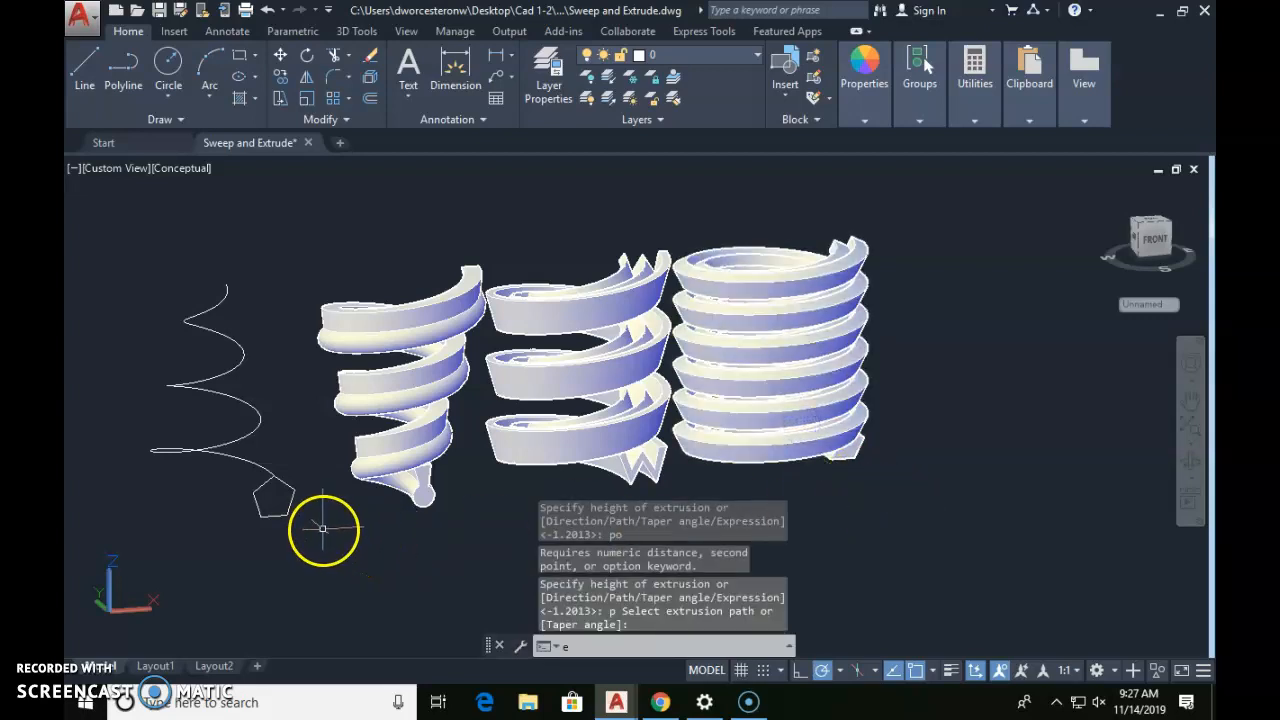
- Extrude the copied pentagon with the Path option along the first copied helix
type("ext")
key("Return")
left_click(285, 487)
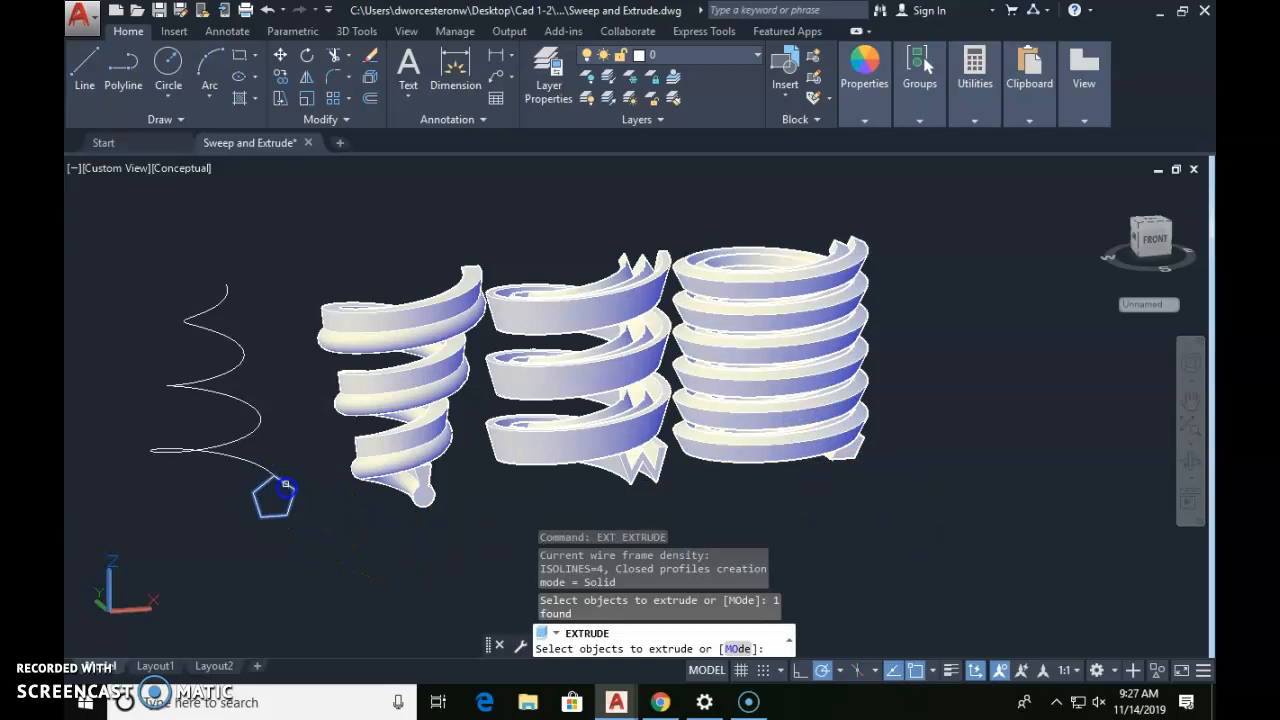
key("Return")
type("p")
key("Return")
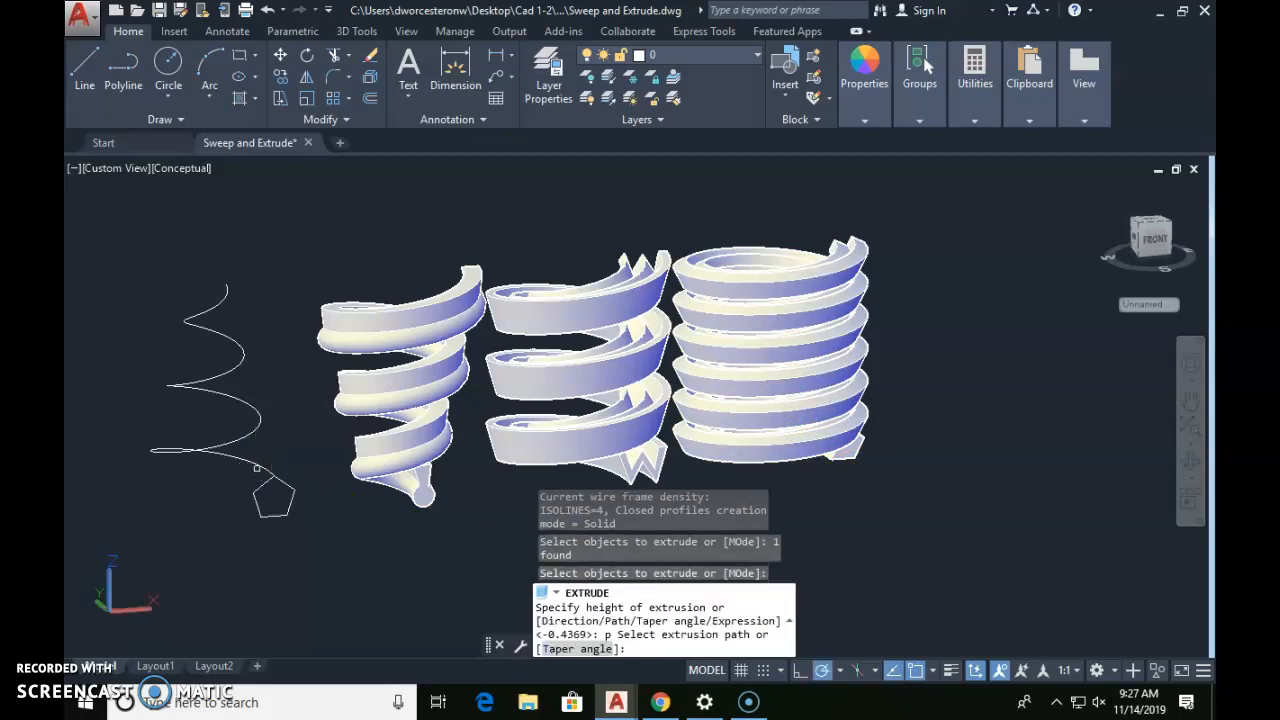
left_click(270, 470)
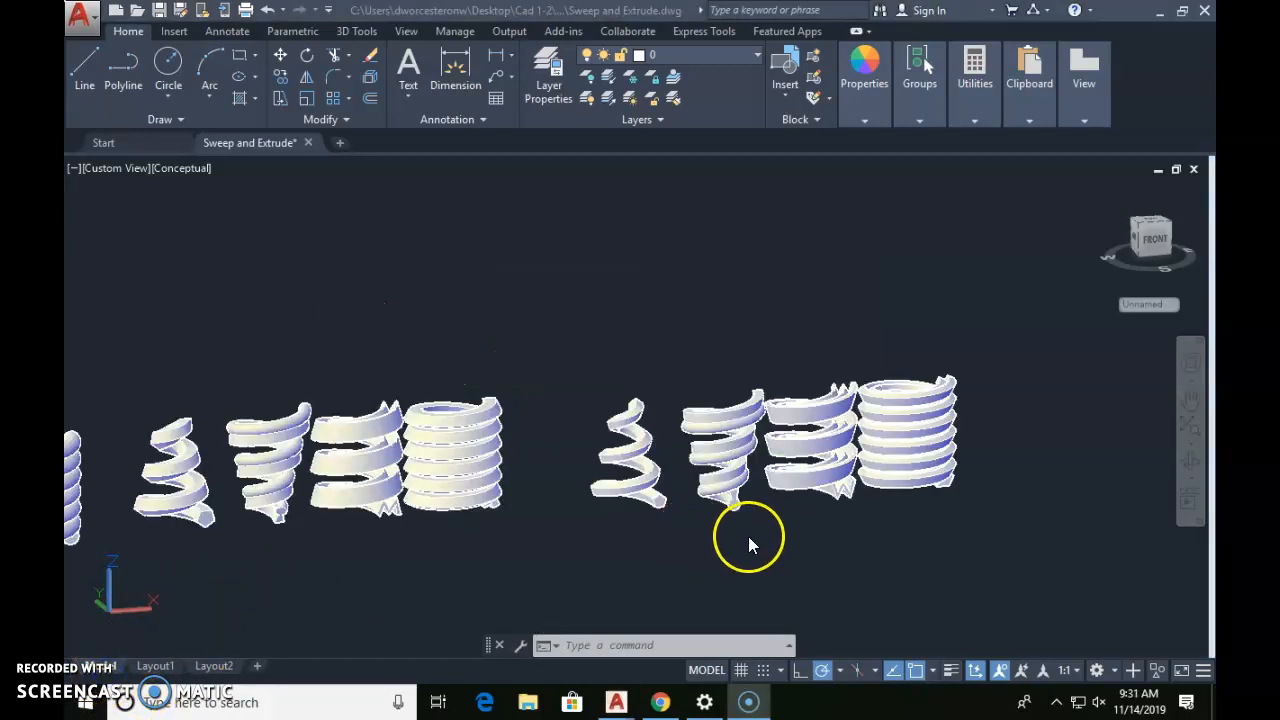
- Compare the end faces and cross-sections of the extruded coils with those of the swept coils
scroll(656, 521, "up", 3)
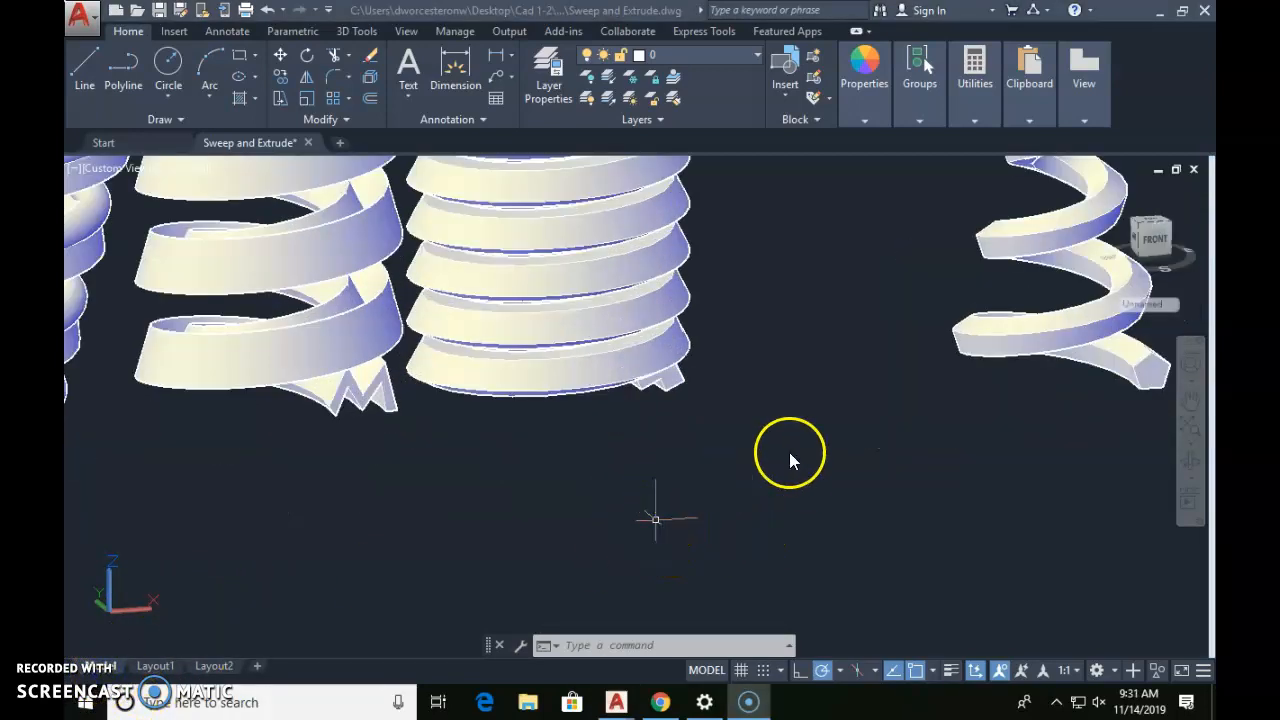
scroll(800, 450, "down", 4)
middle_click_drag(866, 471, 429, 491)
scroll(446, 457, "up", 3)
scroll(491, 437, "up", 3)
scroll(591, 451, "up", 4)
middle_click_drag(591, 451, 366, 478)
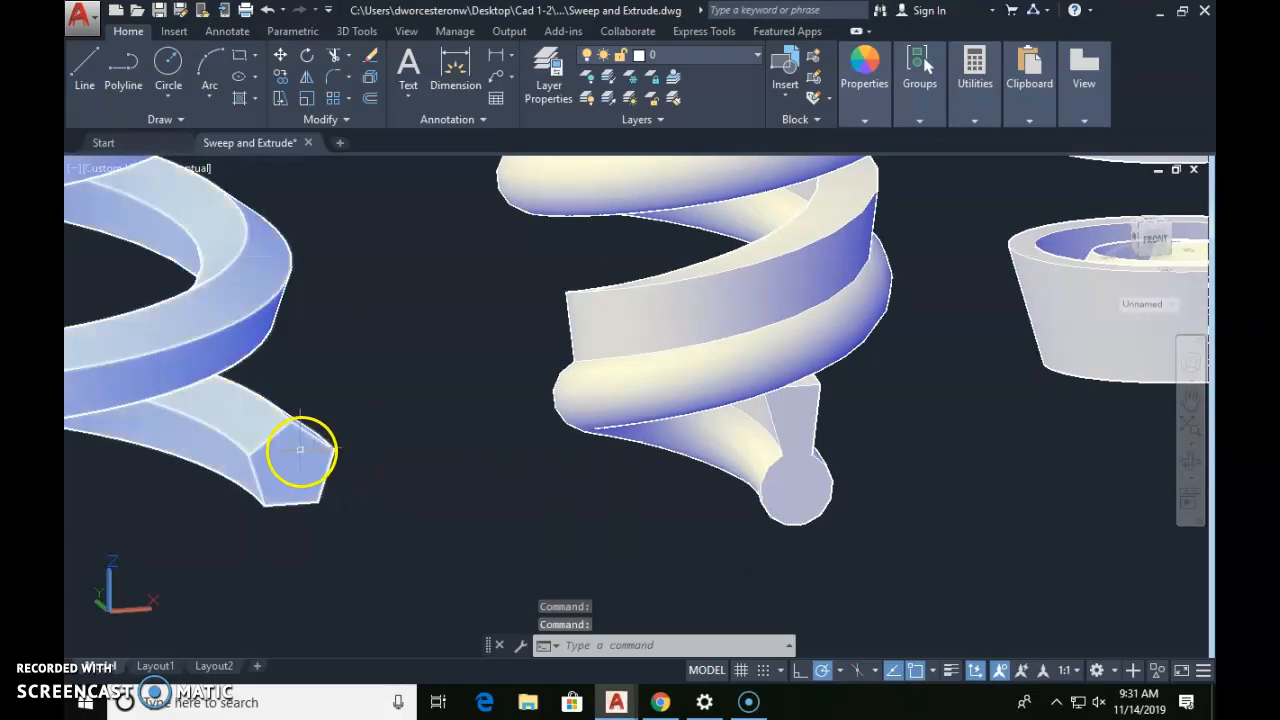
middle_click_drag(286, 509, 358, 510, "shift")
middle_click_drag(957, 420, 1027, 484, "shift")
scroll(1027, 484, "down", 5)
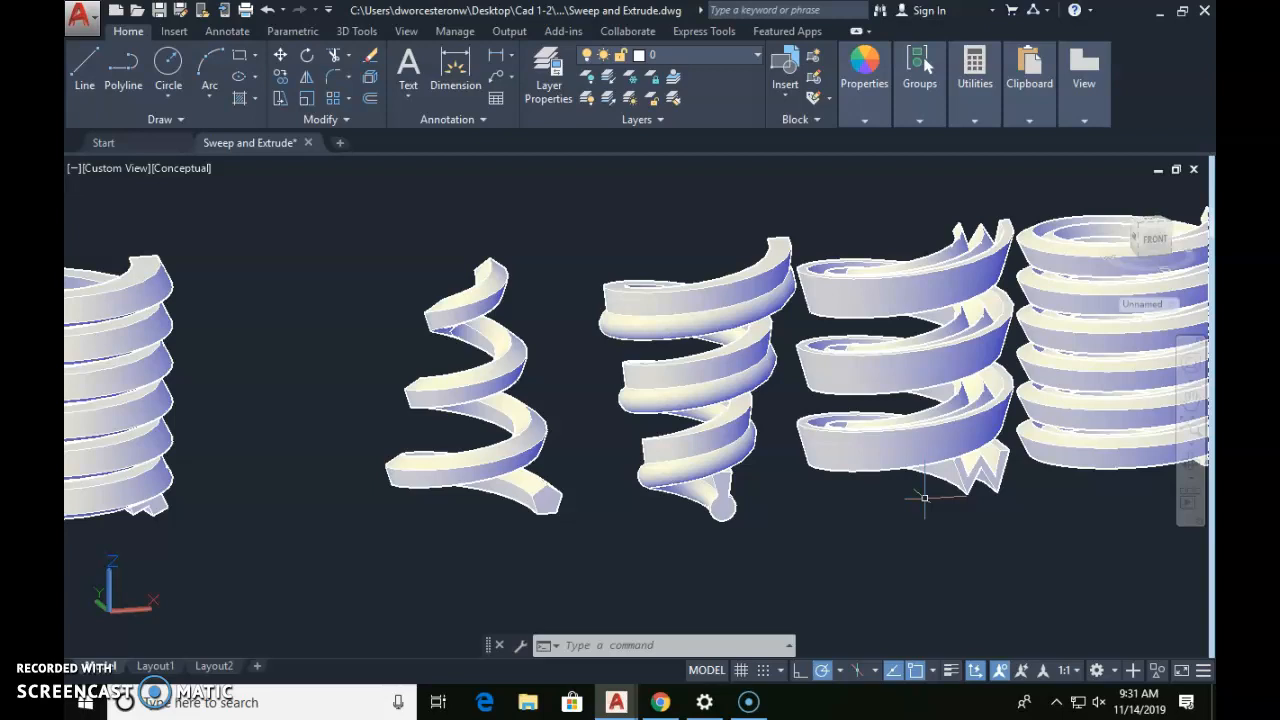
- In the Top view, move the four swept coils to form a second row directly behind the round-profile coils
middle_click_drag(1145, 354, 1127, 445)
left_click(108, 169)
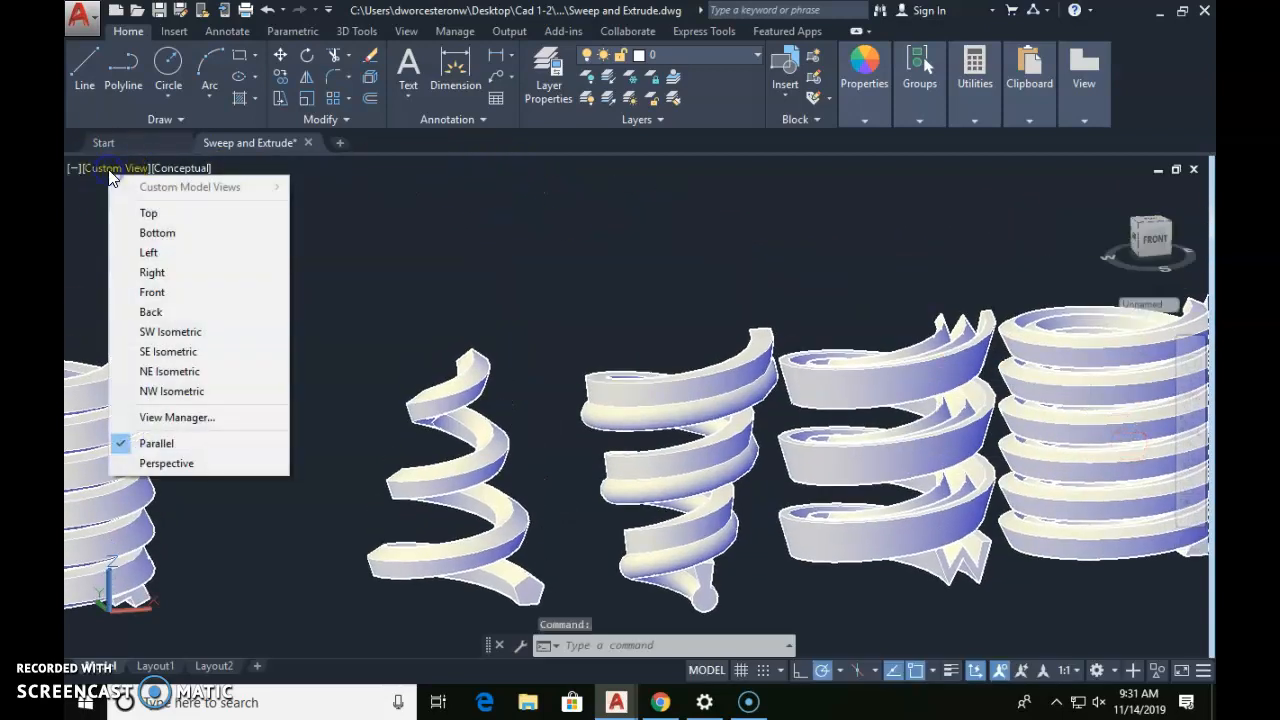
left_click(140, 208)
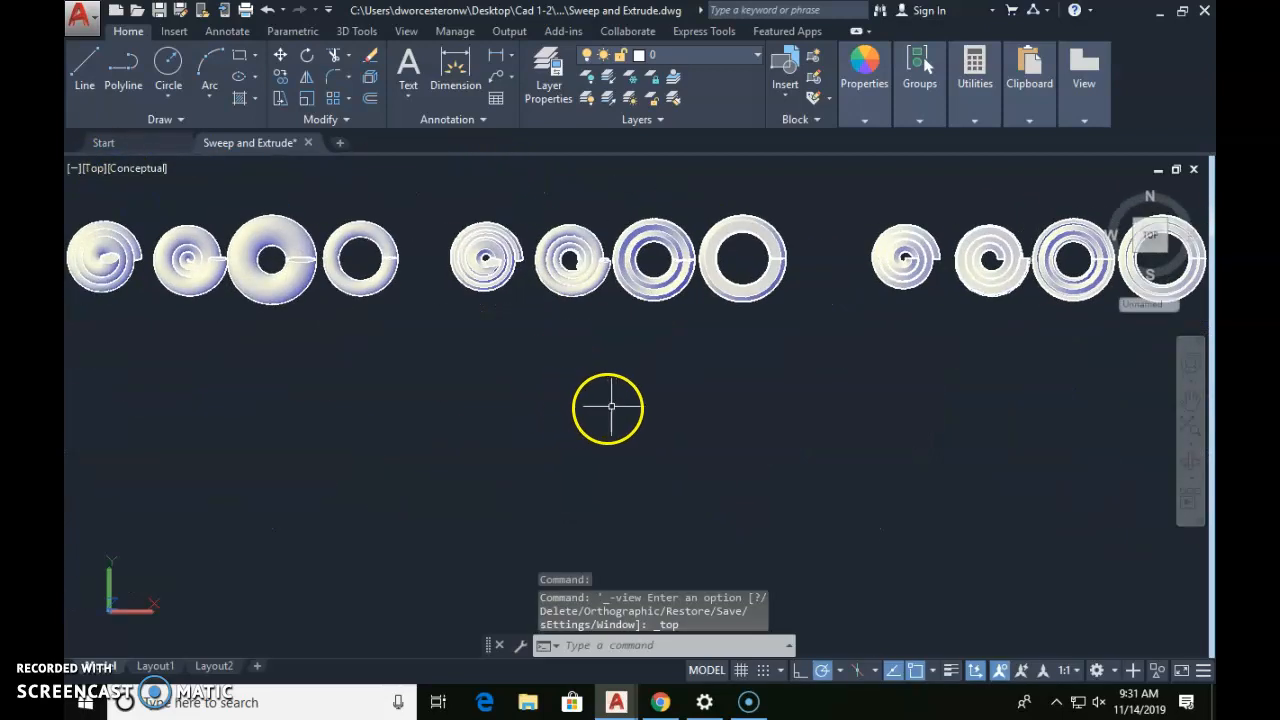
key("Escape")
key("Escape")
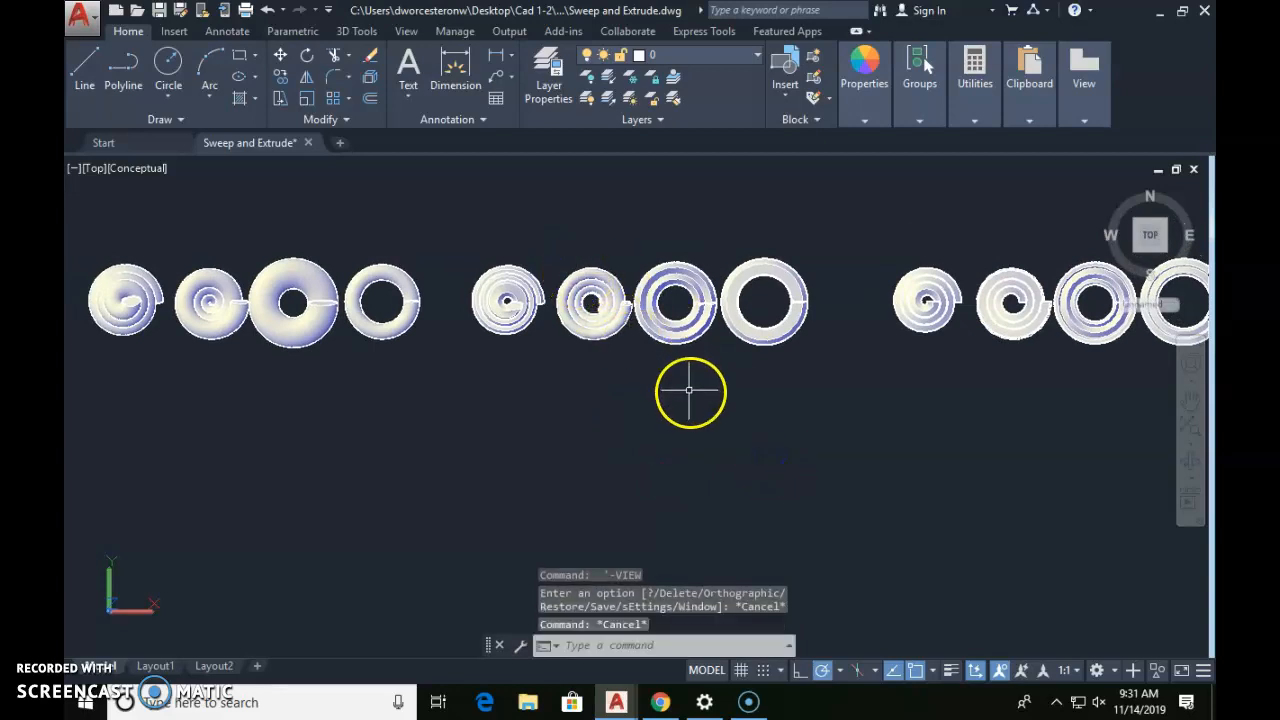
type("m")
key("Return")
left_click(771, 450)
left_click(495, 209)
key("Return")
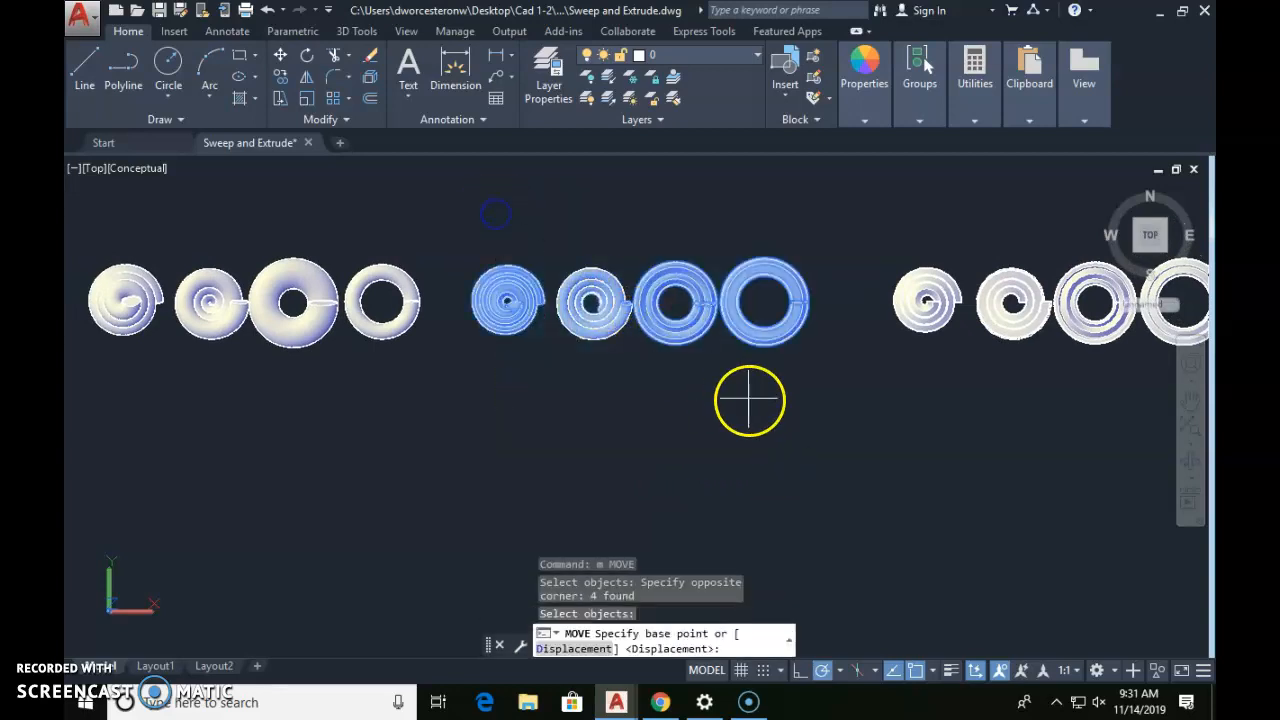
middle_click_drag(749, 400, 869, 509)
left_click(864, 508)
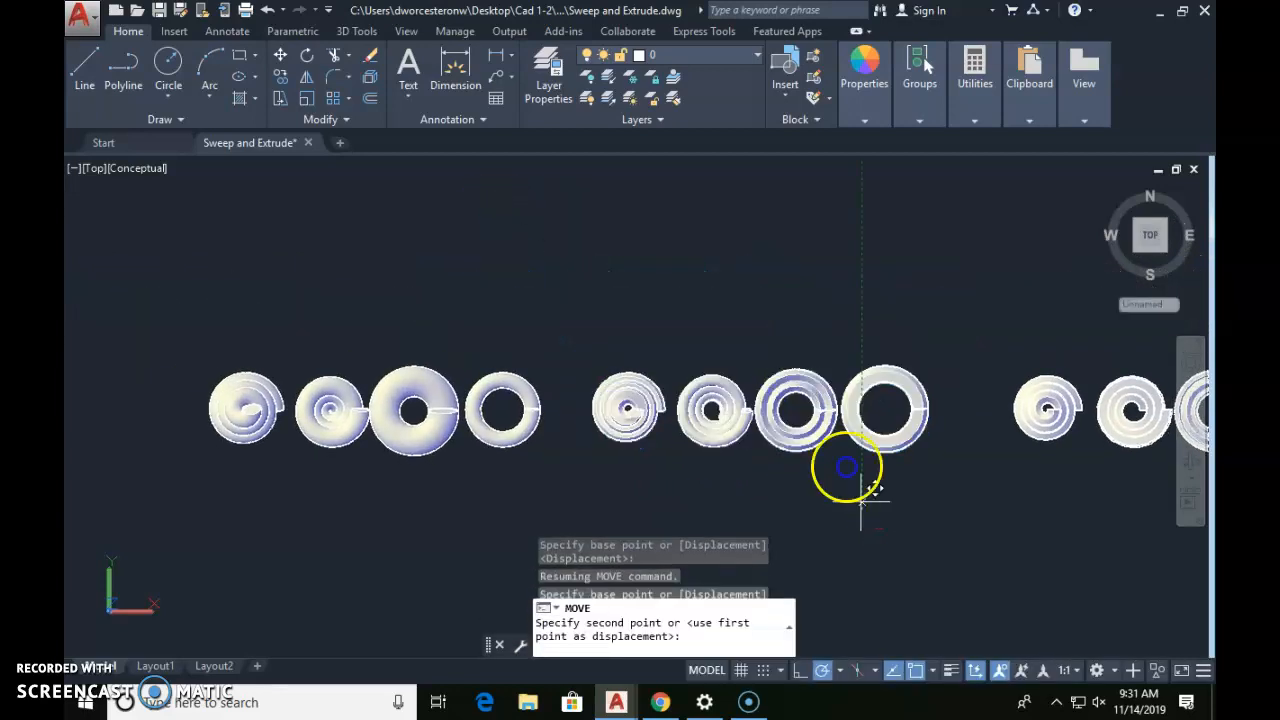
left_click(487, 389)
- Move the four extruded coils into a third row behind the swept coils and show all rows in the SE Isometric view
key("Return")
middle_click_drag(1065, 532, 772, 512)
left_click(963, 520)
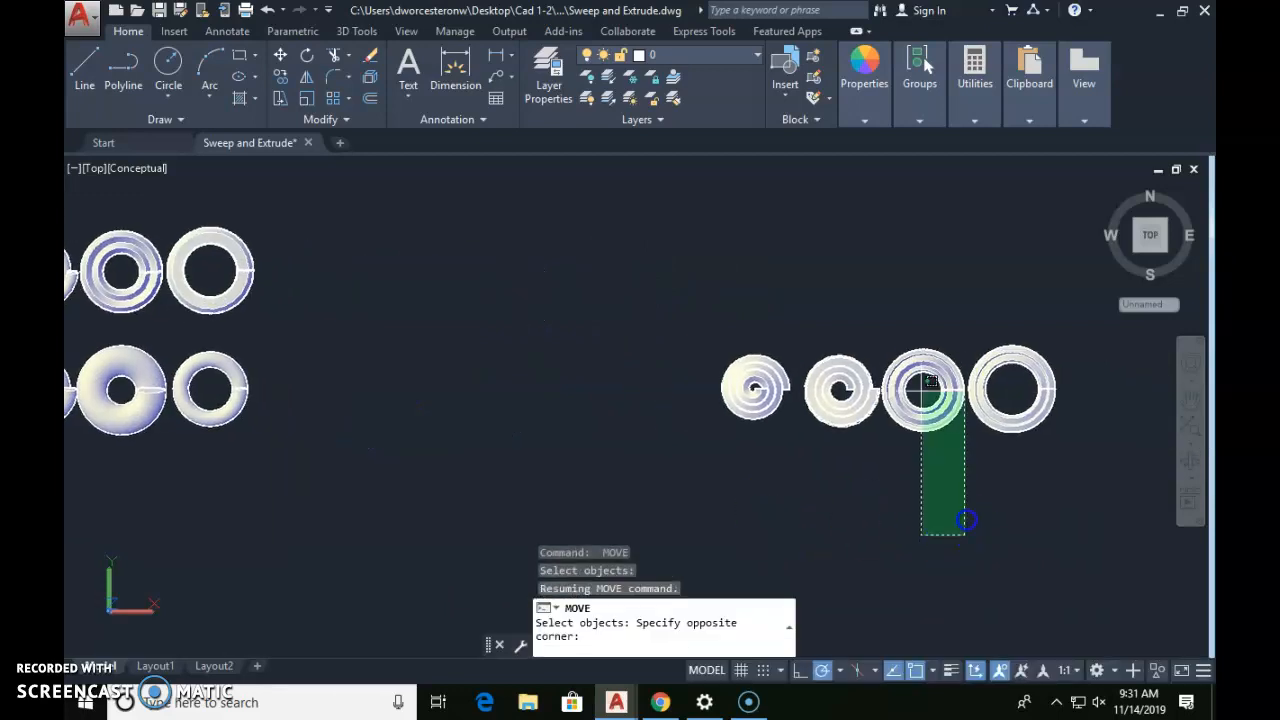
left_click(686, 289)
left_click(1114, 551)
left_click(724, 308)
key("Return")
left_click(943, 460)
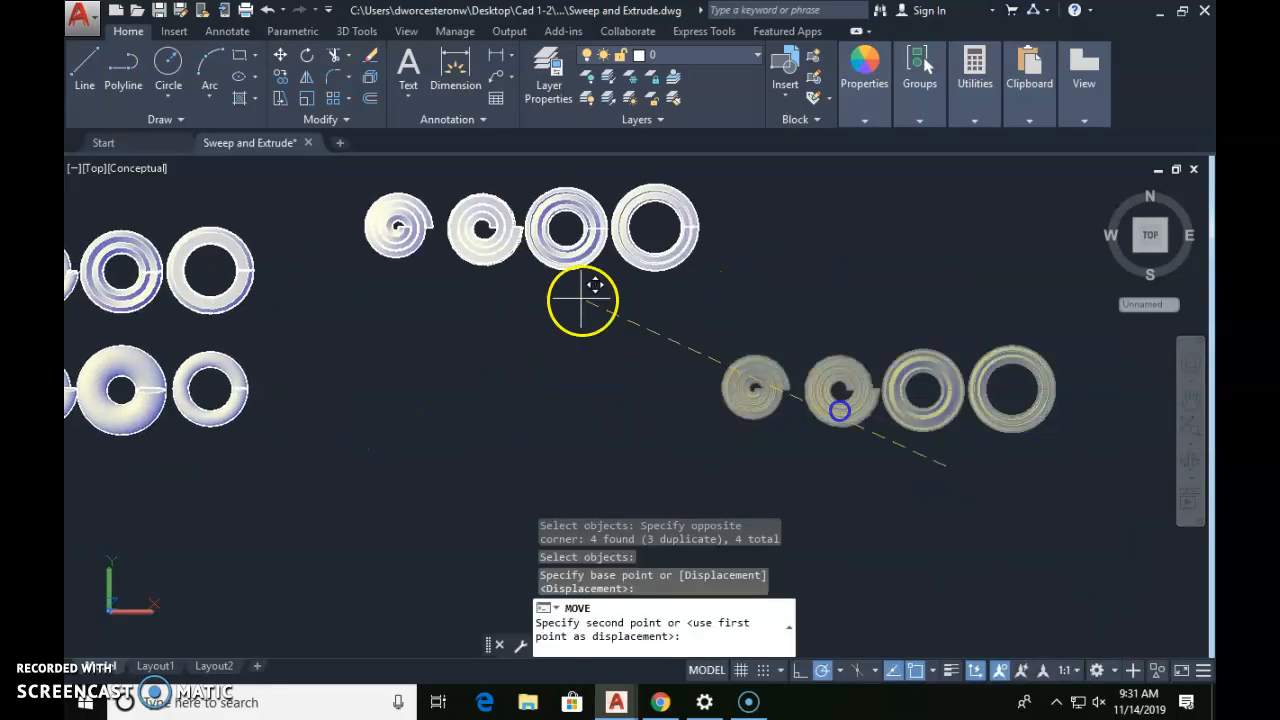
middle_click_drag(491, 248, 771, 491)
left_click(413, 480)
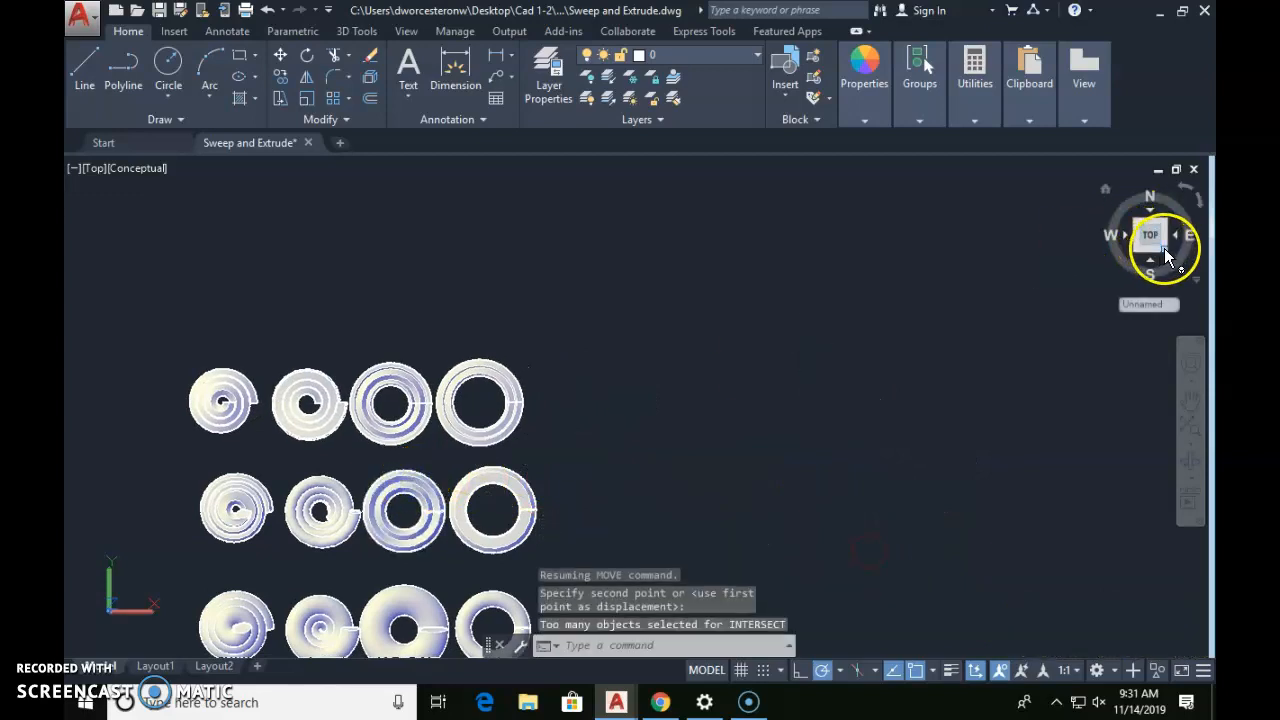
left_click(1164, 248)
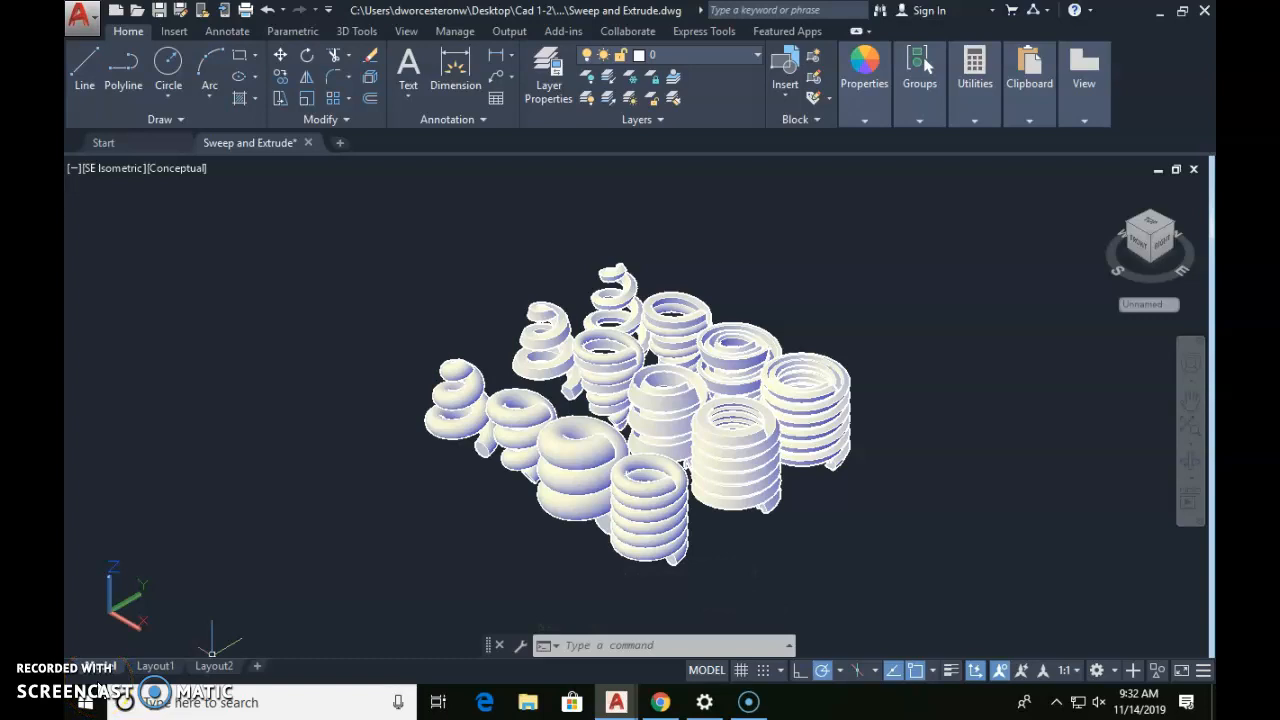
left_click(101, 690)
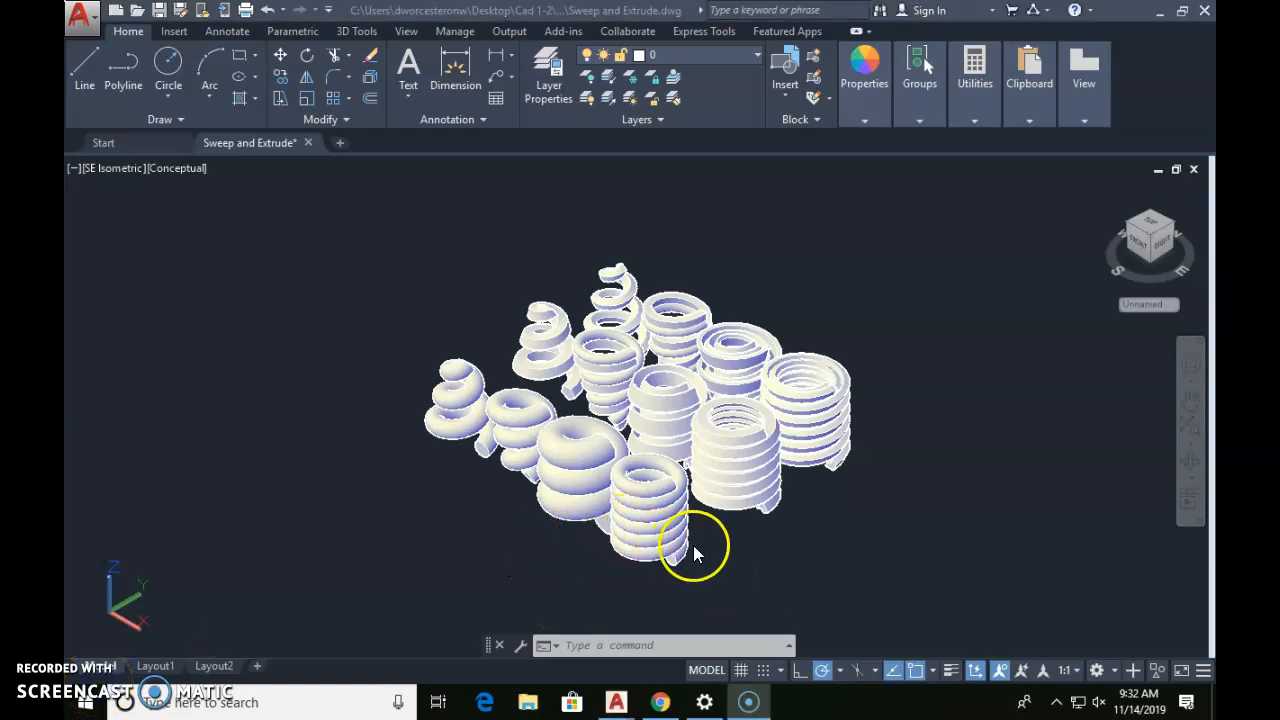